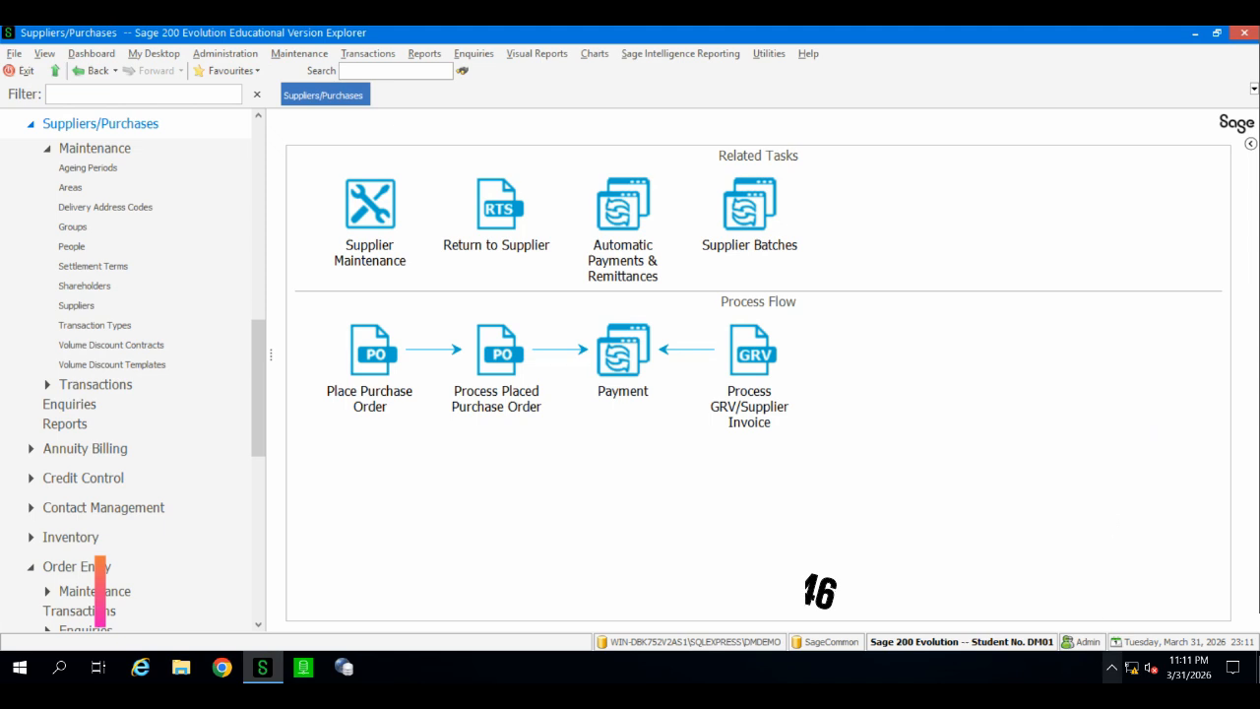
# Step: Open the suppliers list through Supplier Maintenance
pyautogui.moveTo(1134, 675)
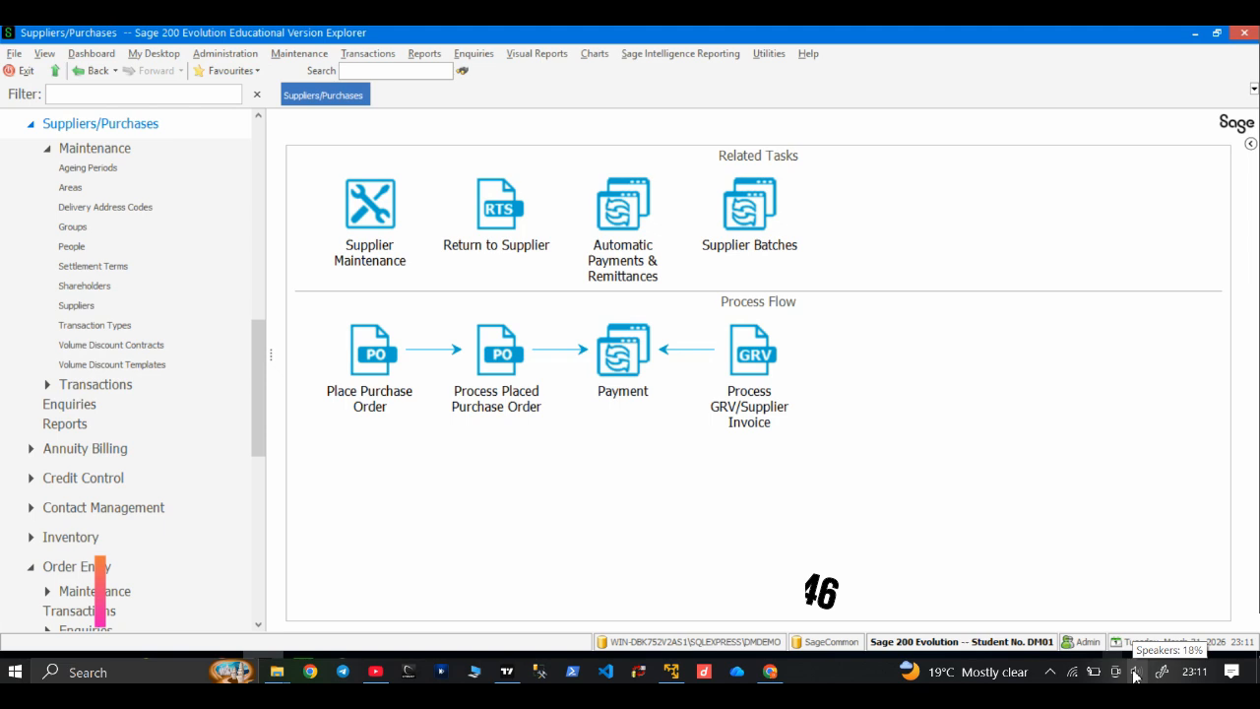
pyautogui.click(370, 259)
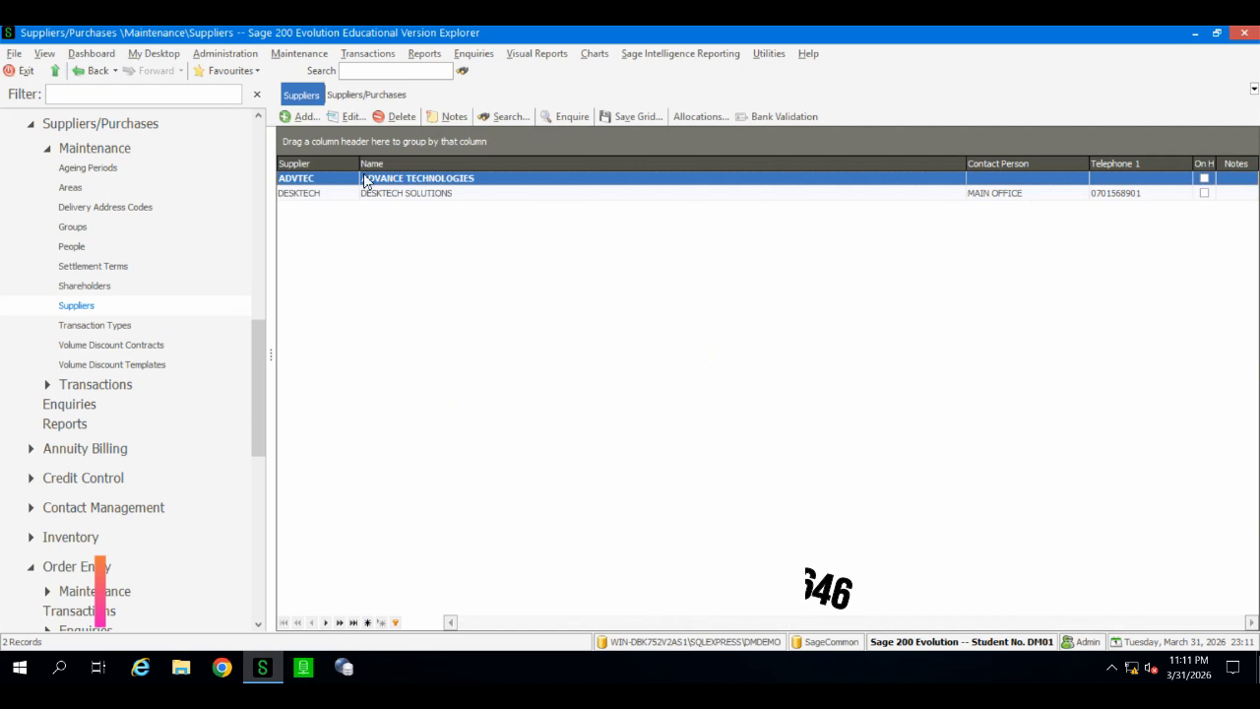
pyautogui.click(303, 119)
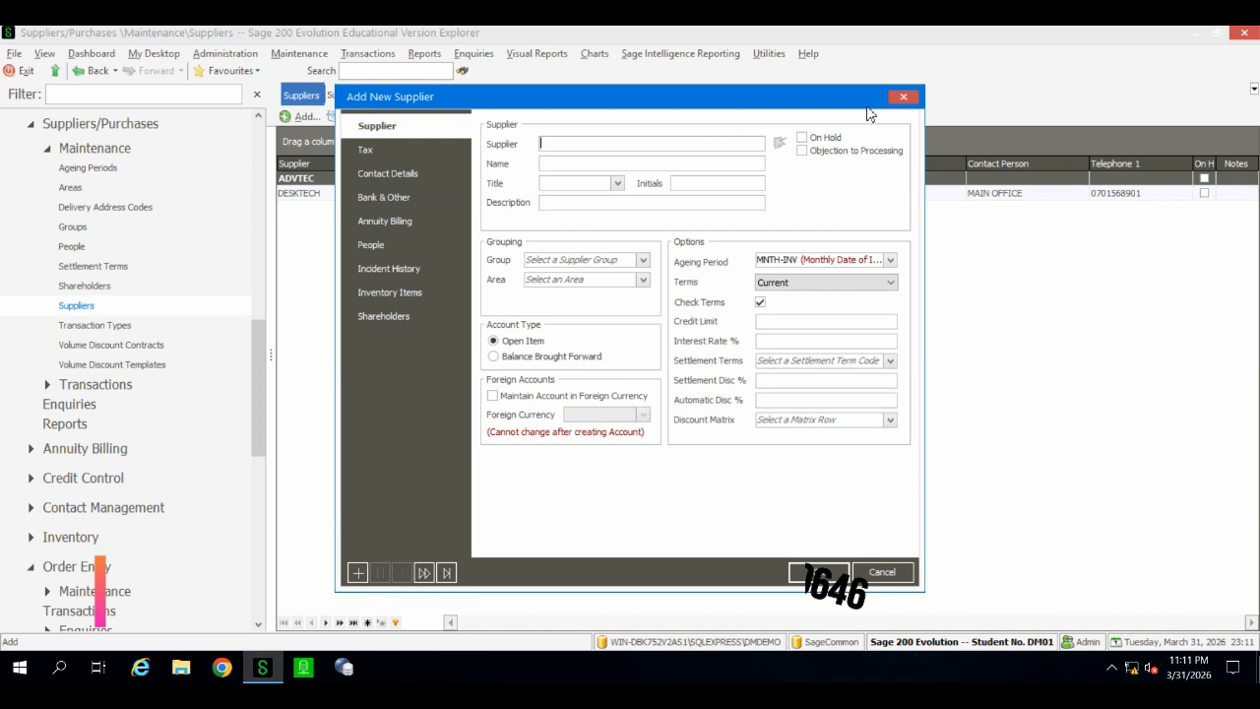
pyautogui.click(901, 98)
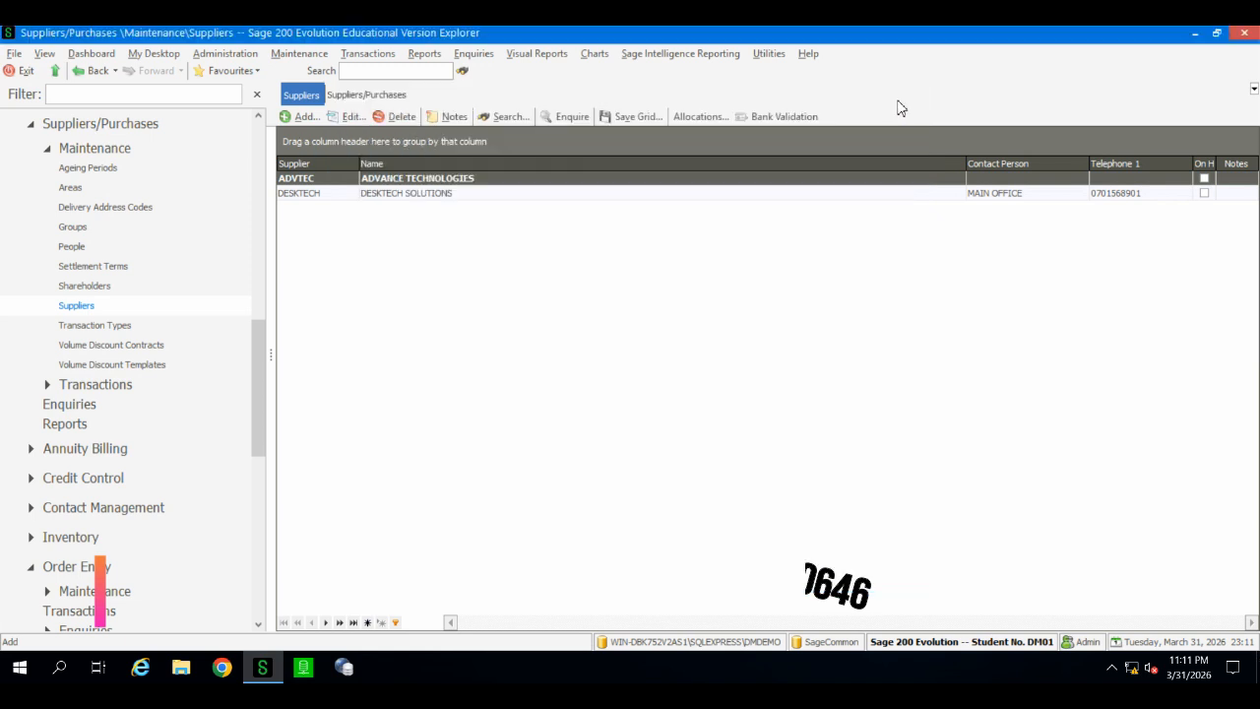
pyautogui.click(31, 125)
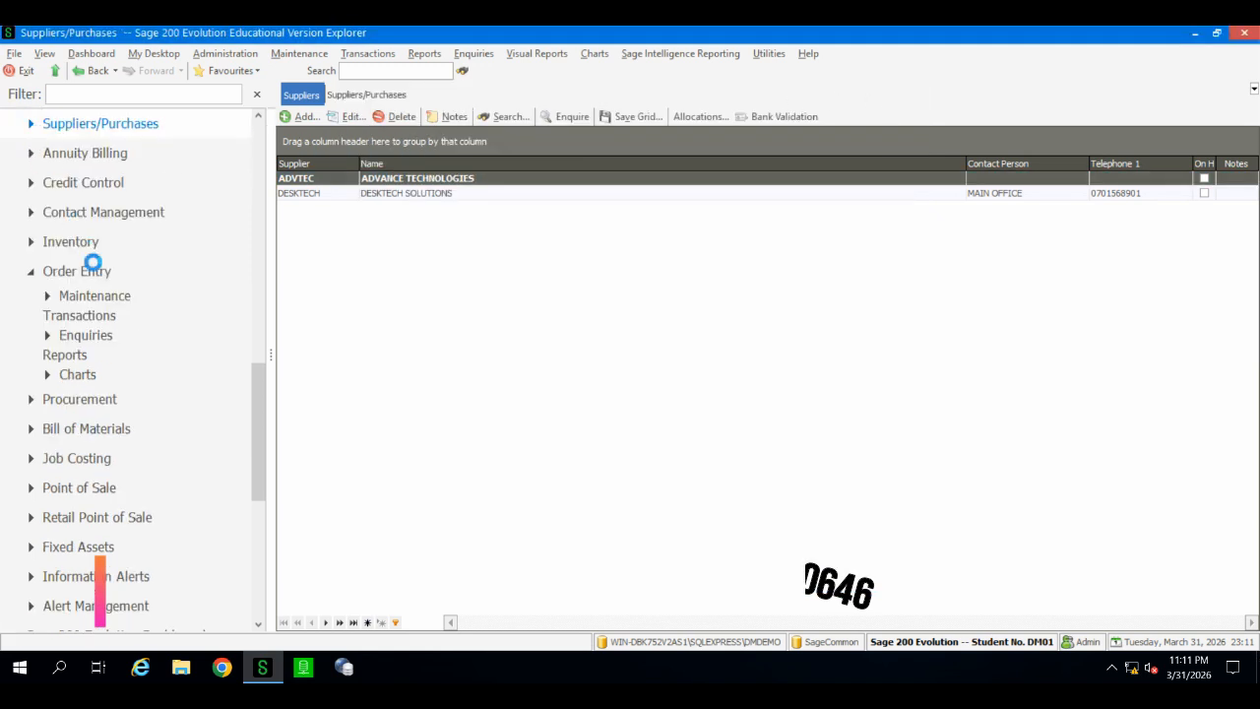
pyautogui.scroll(5, 148, 246)
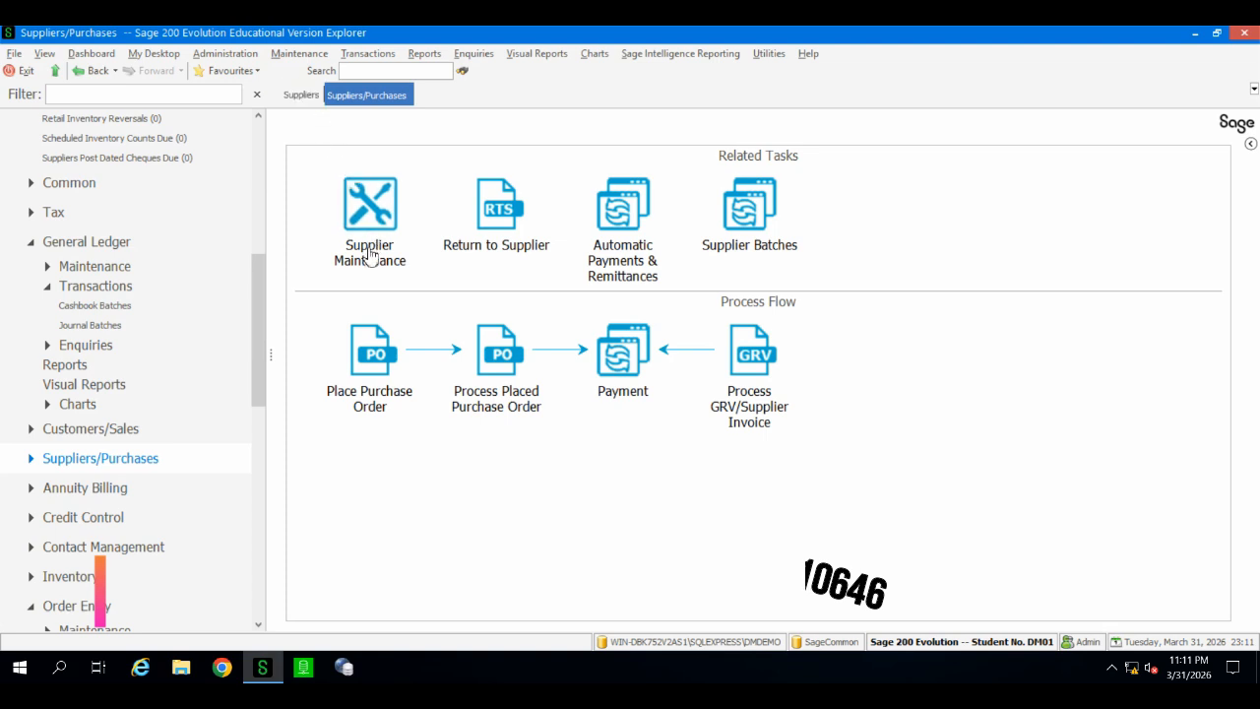
pyautogui.click(305, 95)
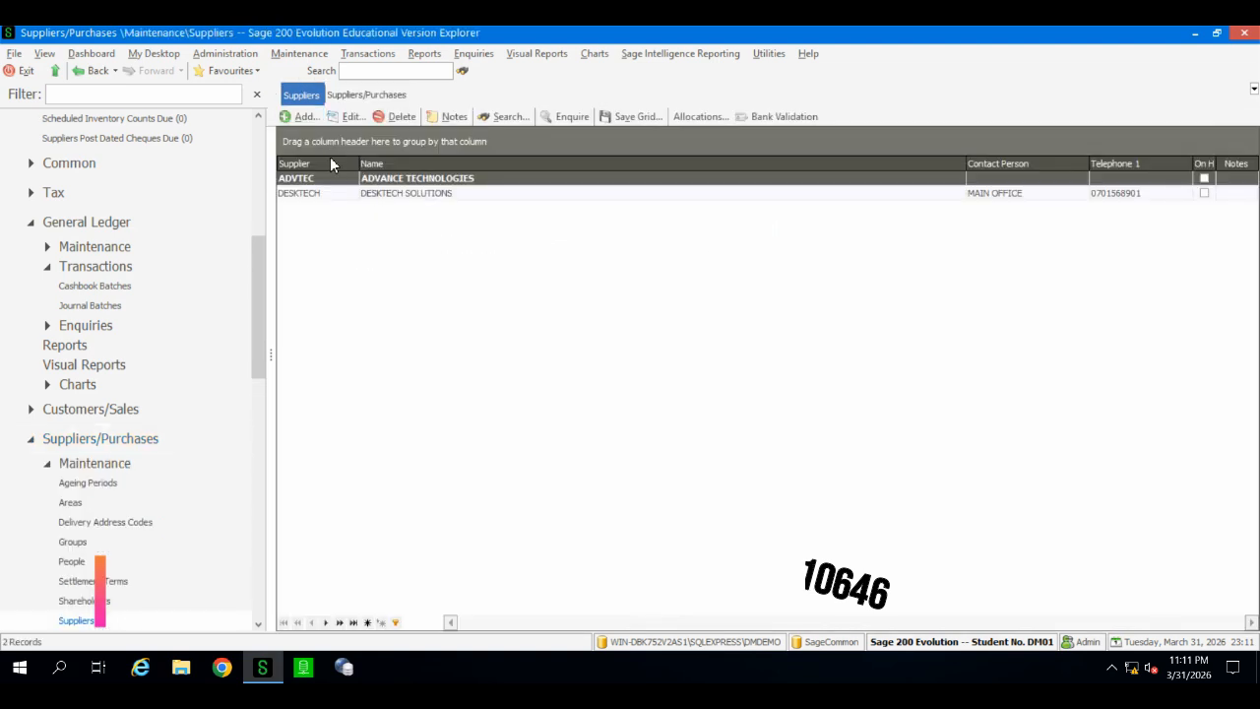
# Step: Add a new supplier and enter the supplier code GTCLTD
pyautogui.click(306, 118)
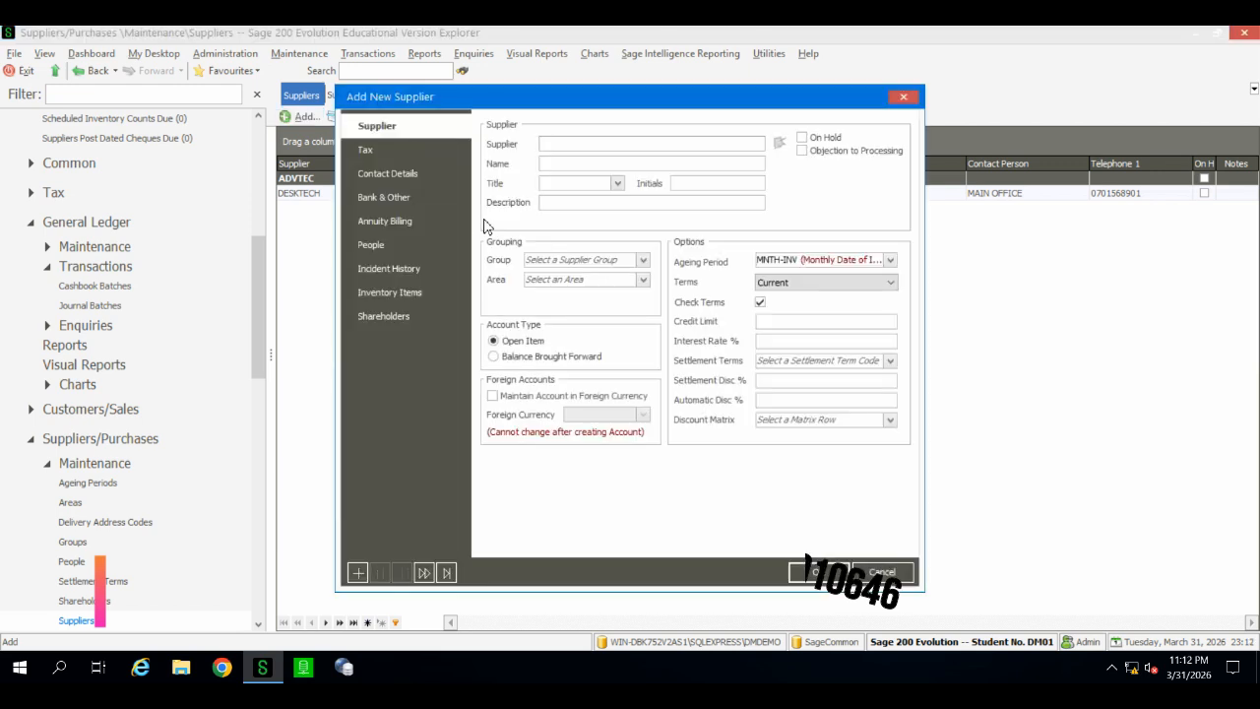
pyautogui.write('gt')
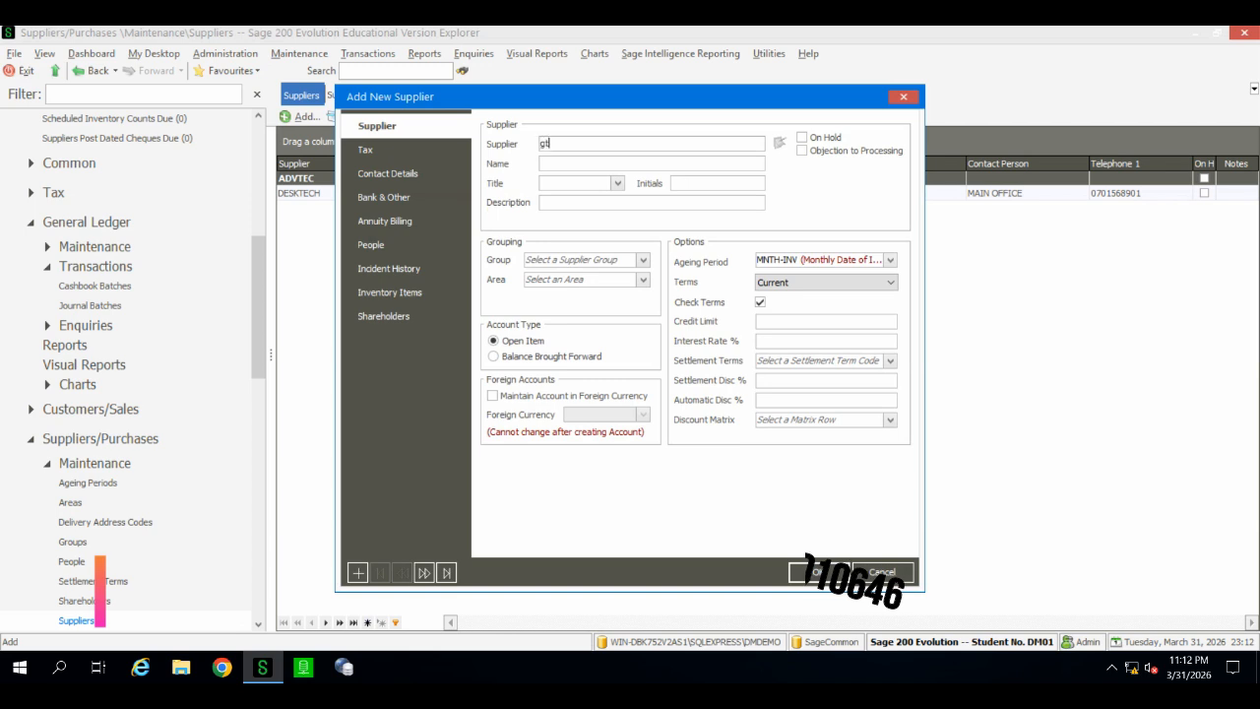
pyautogui.press('BackSpace')
pyautogui.press('BackSpace')
pyautogui.write('GT')
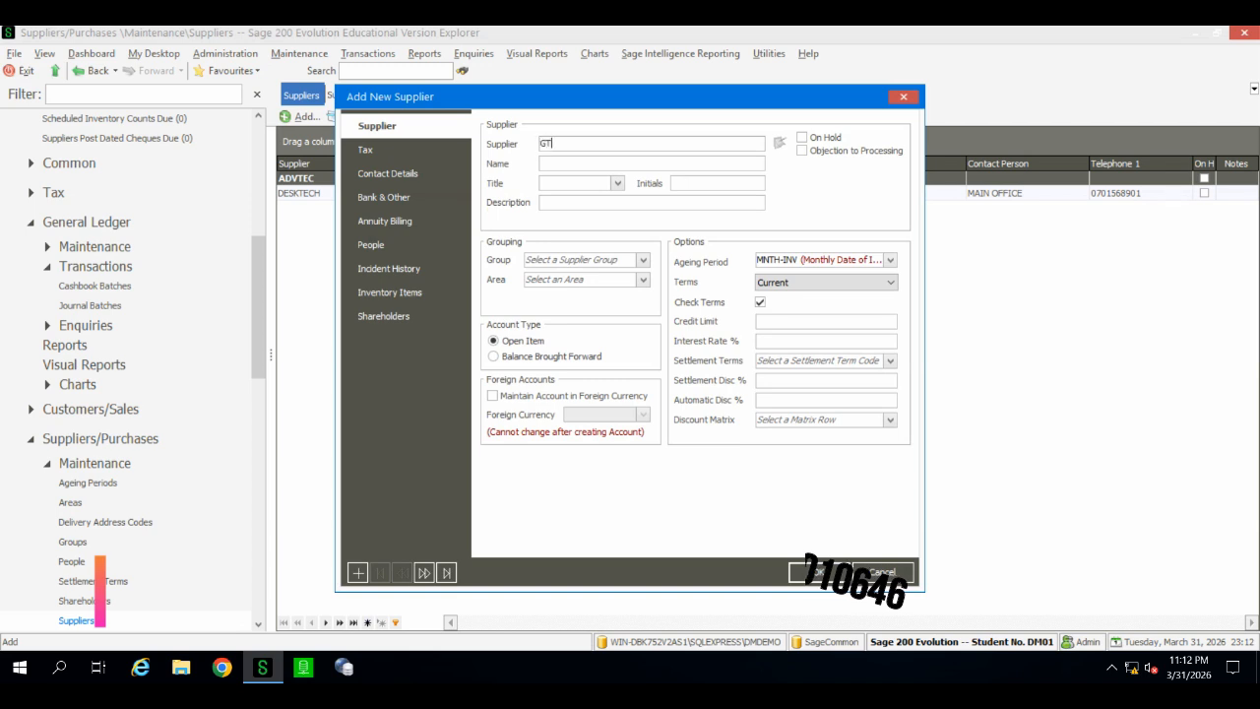
pyautogui.write('CLT')
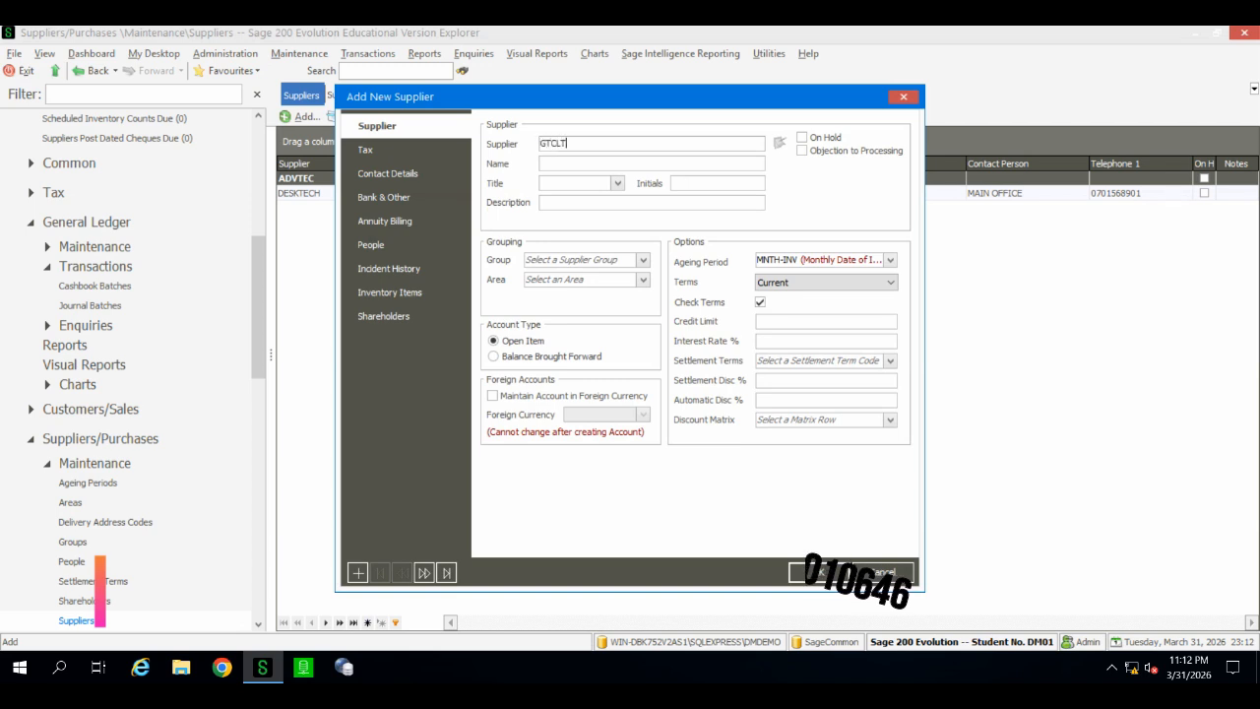
pyautogui.write('D')
# Step: Replace the supplier name with GENERAL TECHNOLOGIES LTD
pyautogui.click(559, 164)
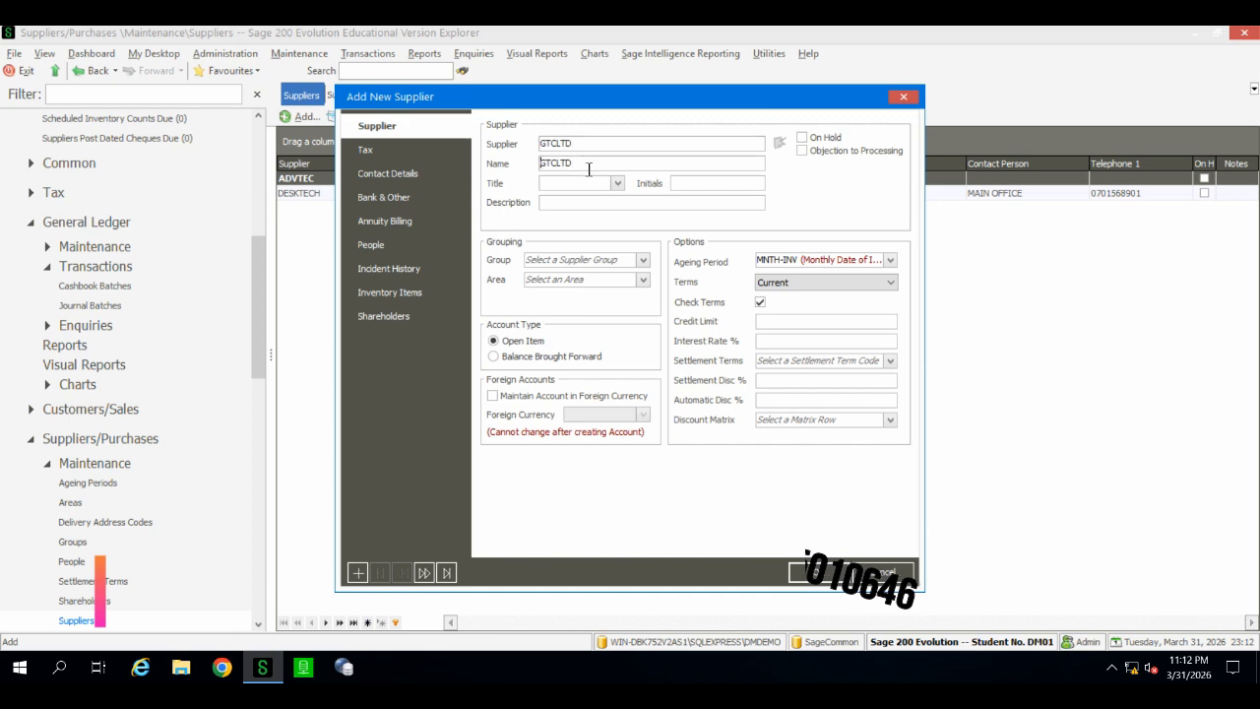
pyautogui.doubleClick(579, 163)
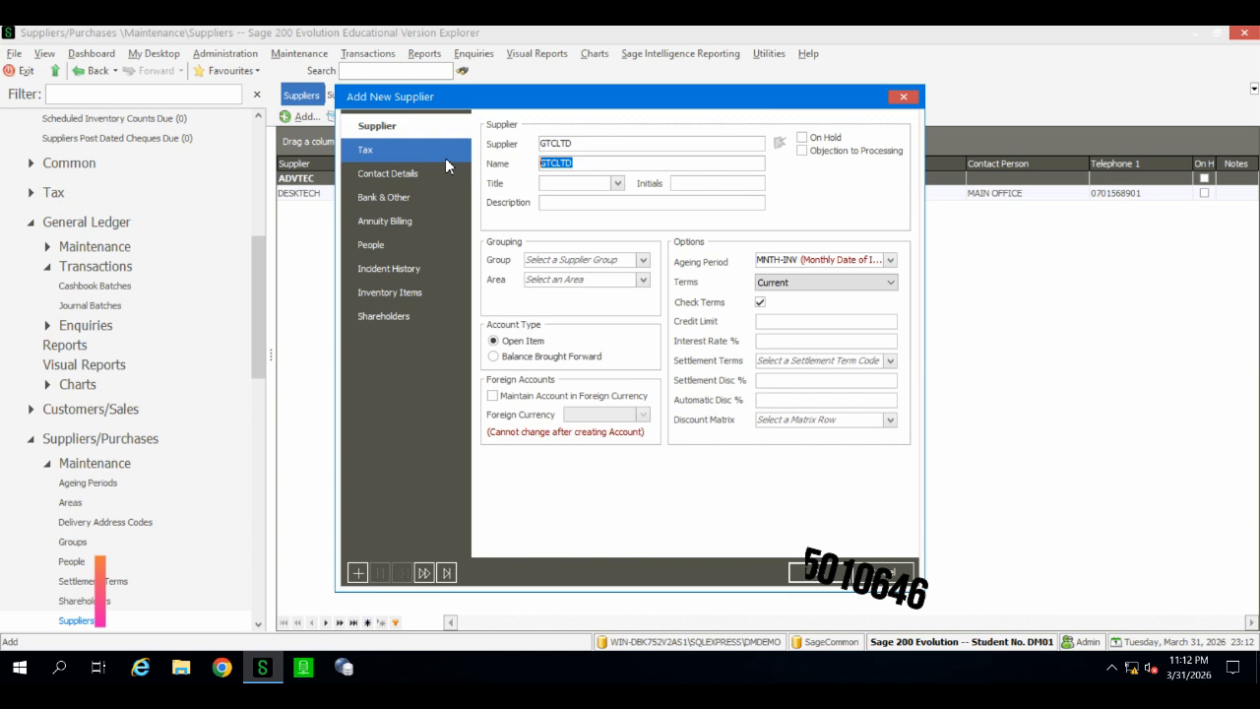
pyautogui.press('BackSpace')
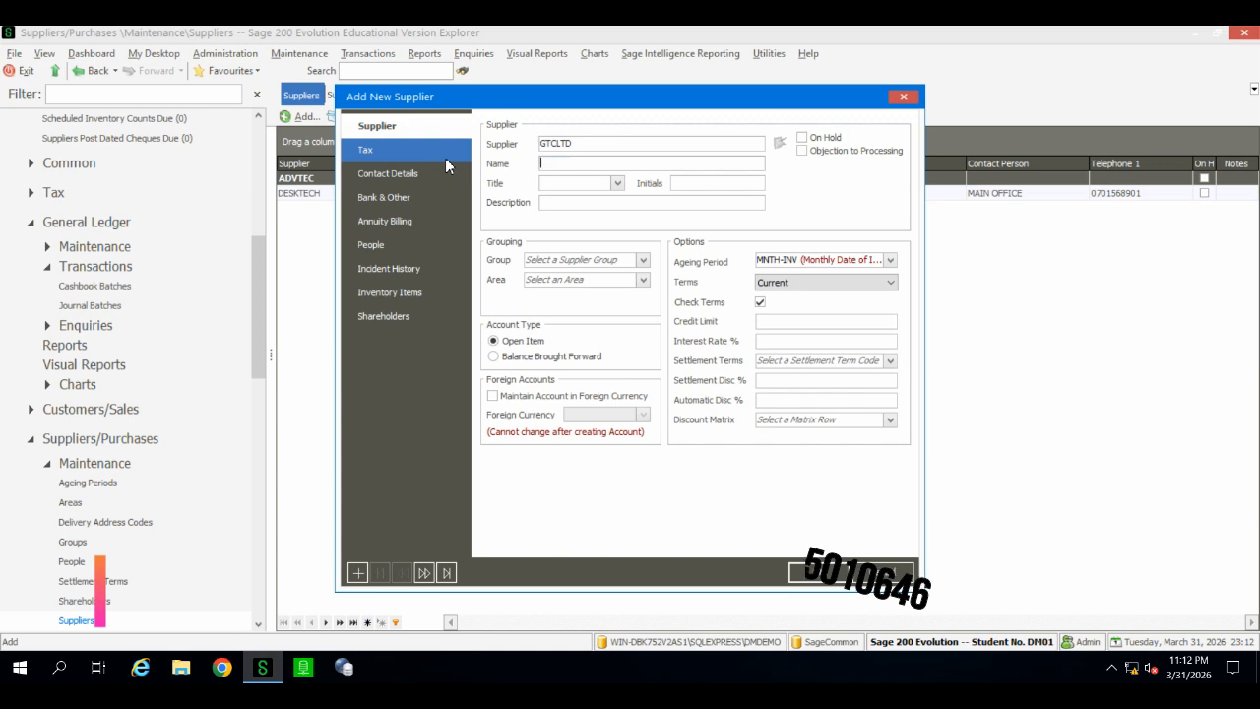
pyautogui.write('GENE')
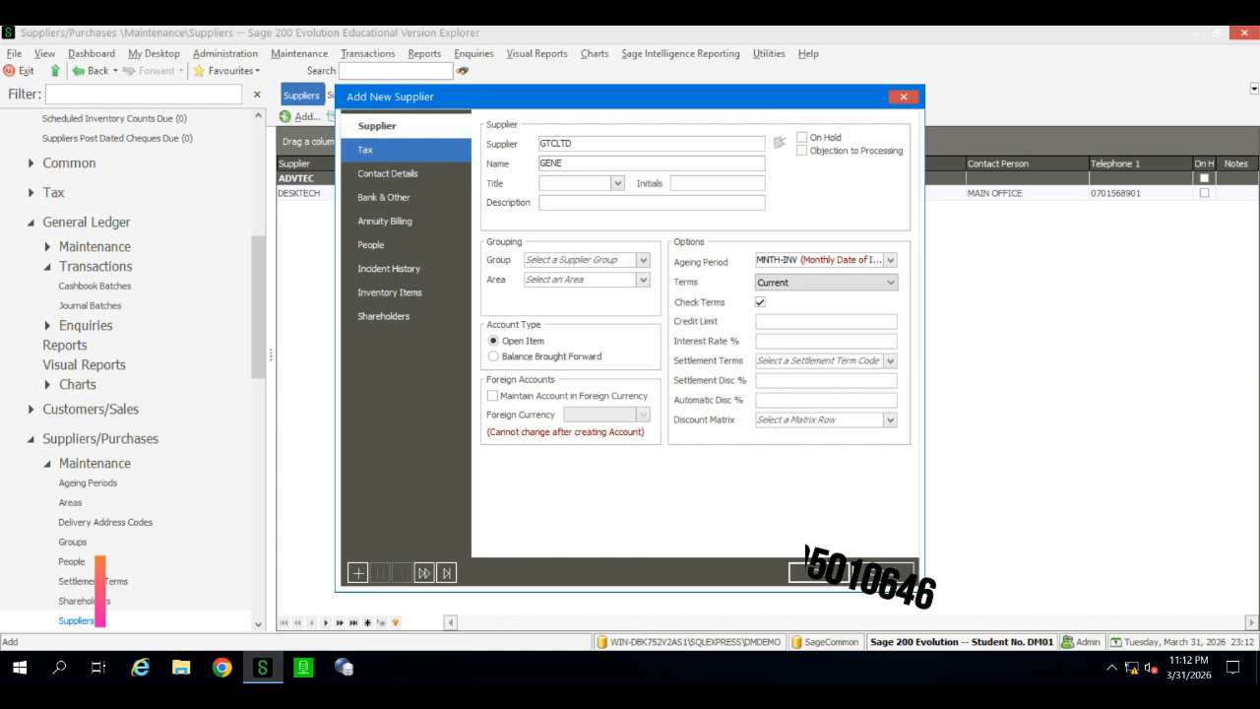
pyautogui.write('RAL')
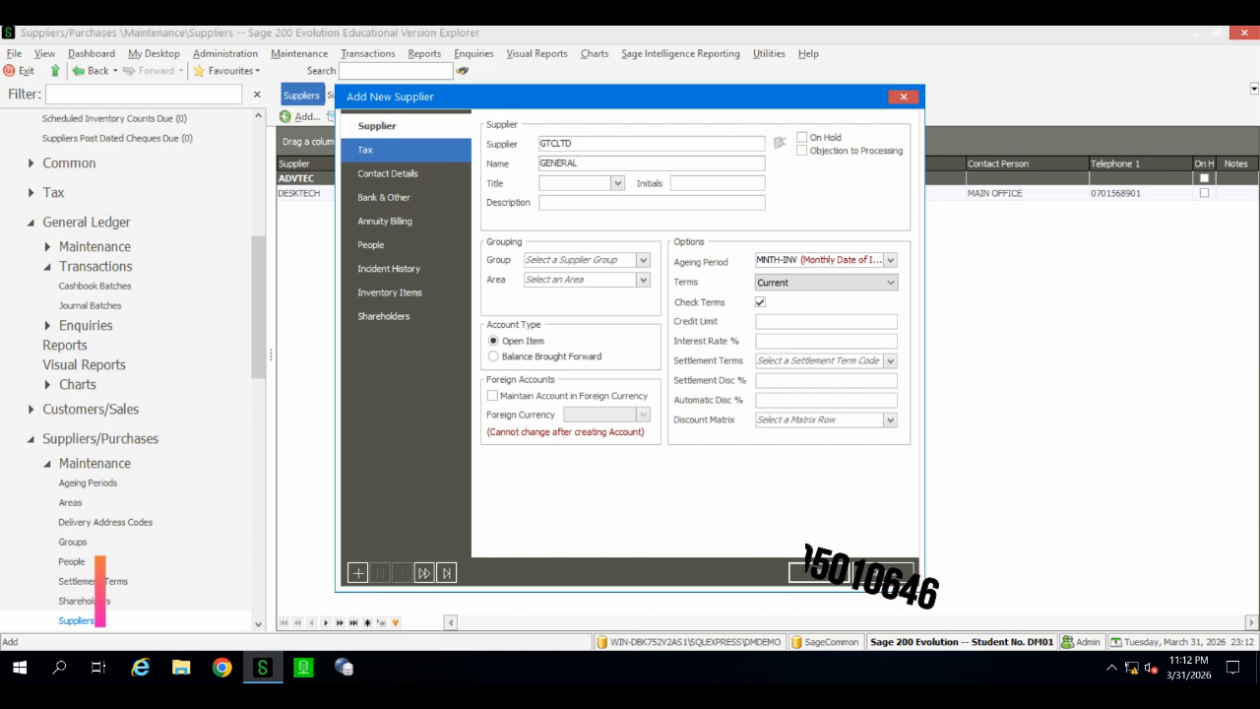
pyautogui.write(' T')
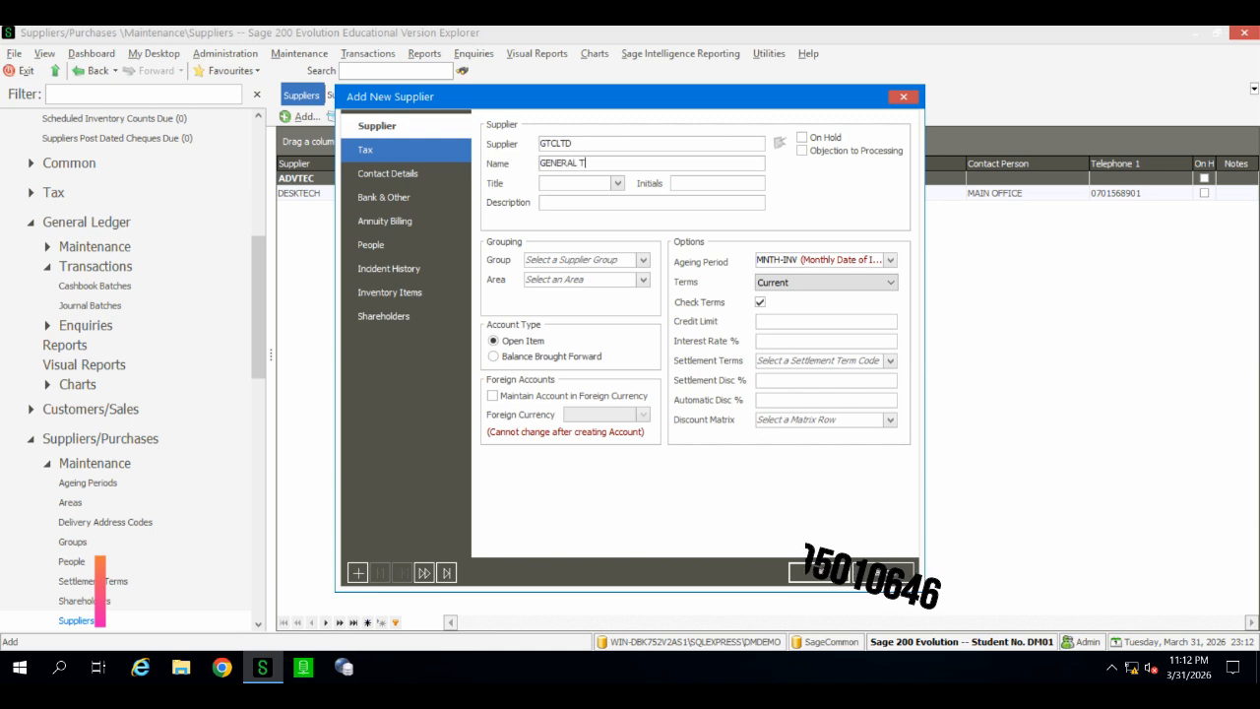
pyautogui.write('ECHN')
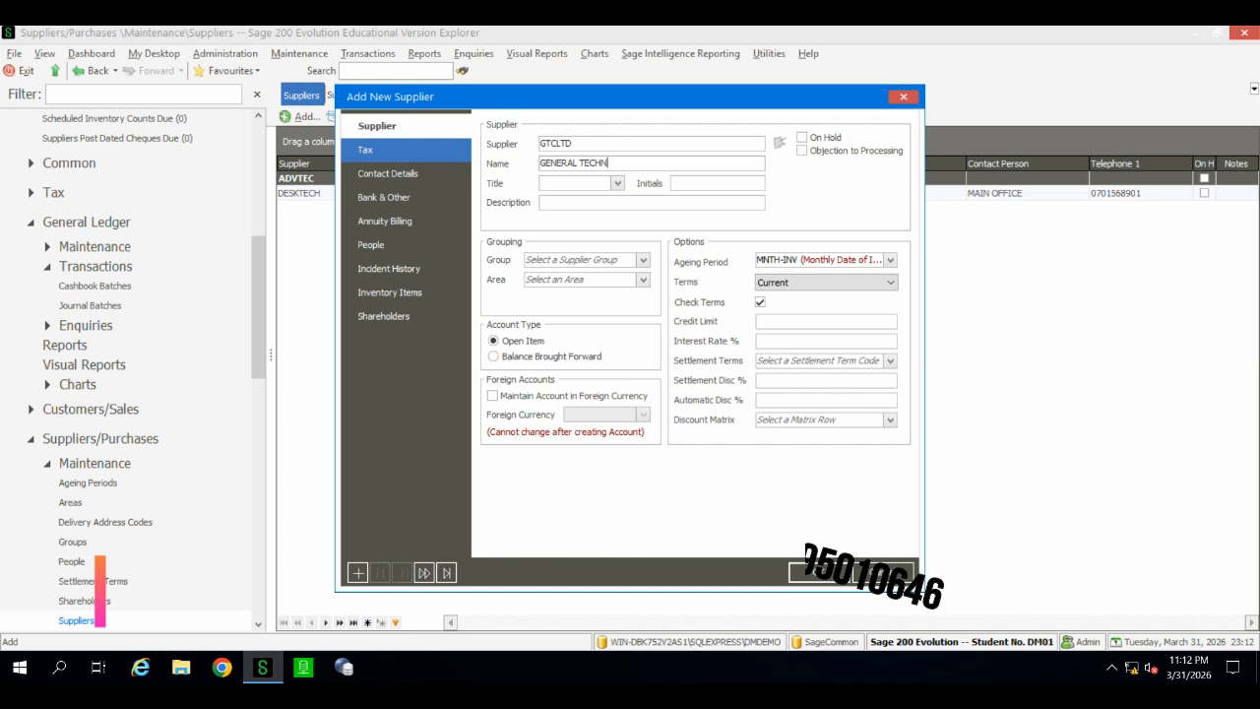
pyautogui.write('OLOG')
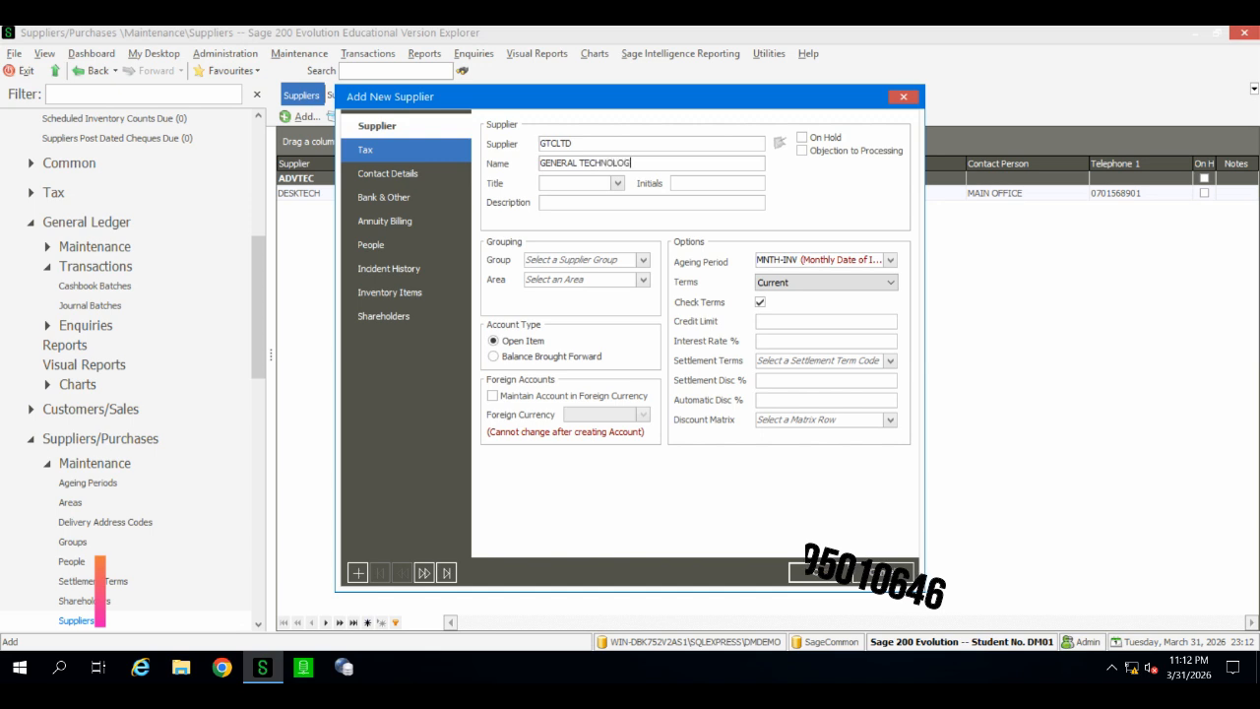
pyautogui.write('IES LTD')
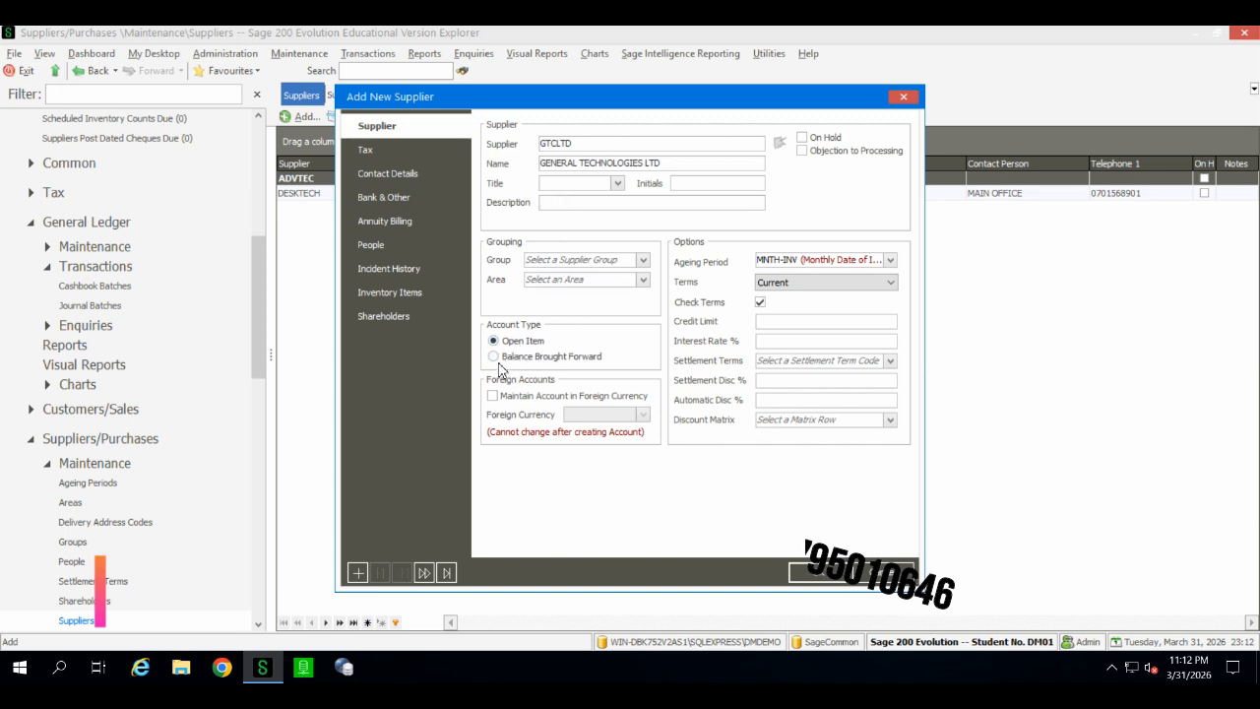
# Step: On the supplier's Tax page, enter tax number 001YTU and registration TRTO013
pyautogui.click(404, 163)
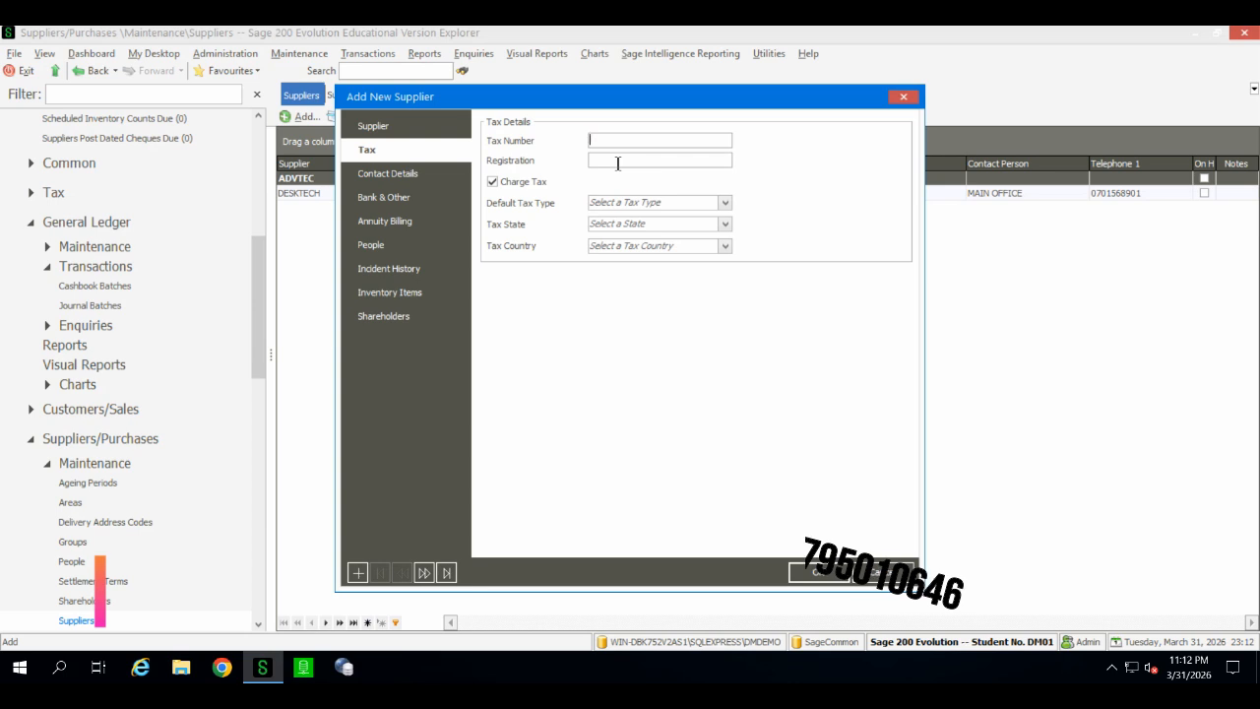
pyautogui.write('001')
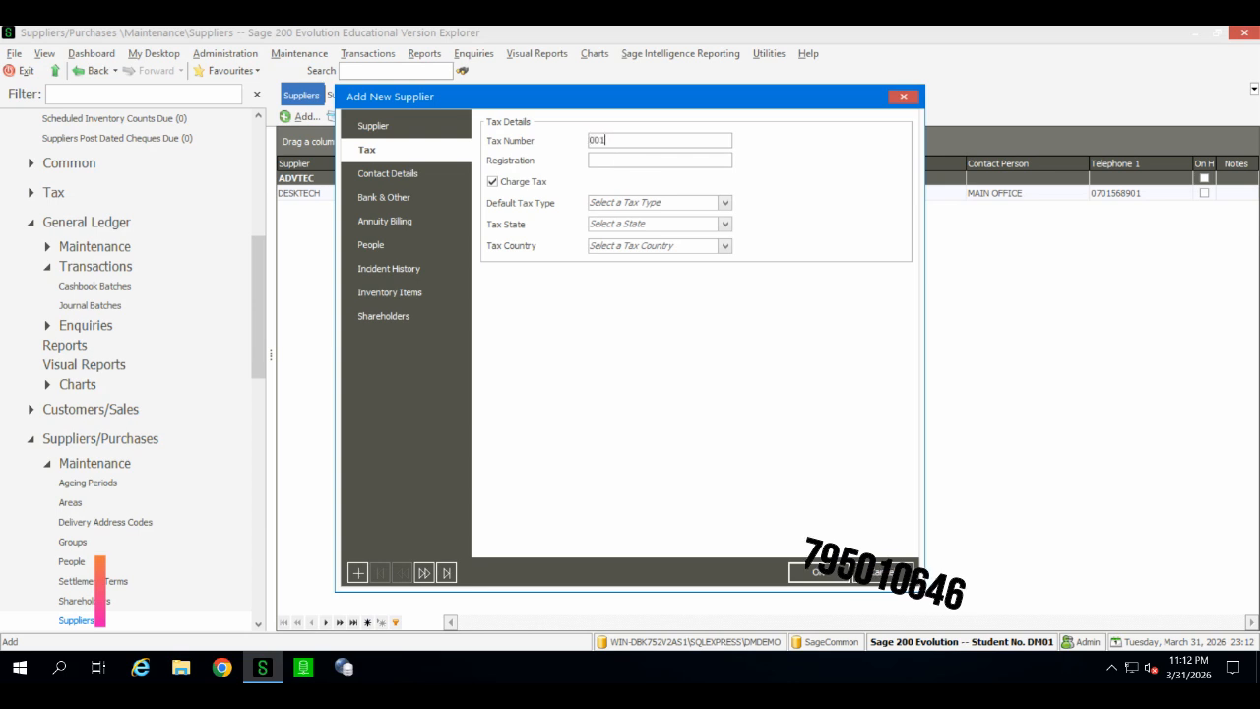
pyautogui.write('YTU')
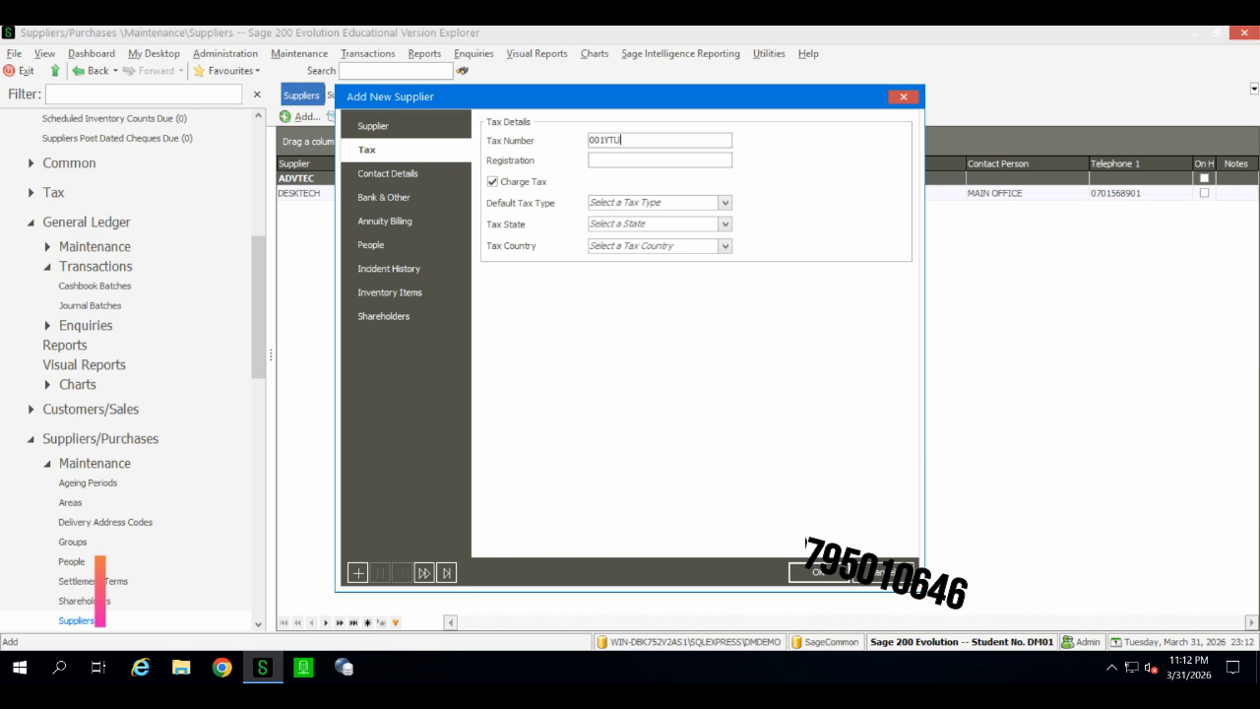
pyautogui.click(639, 165)
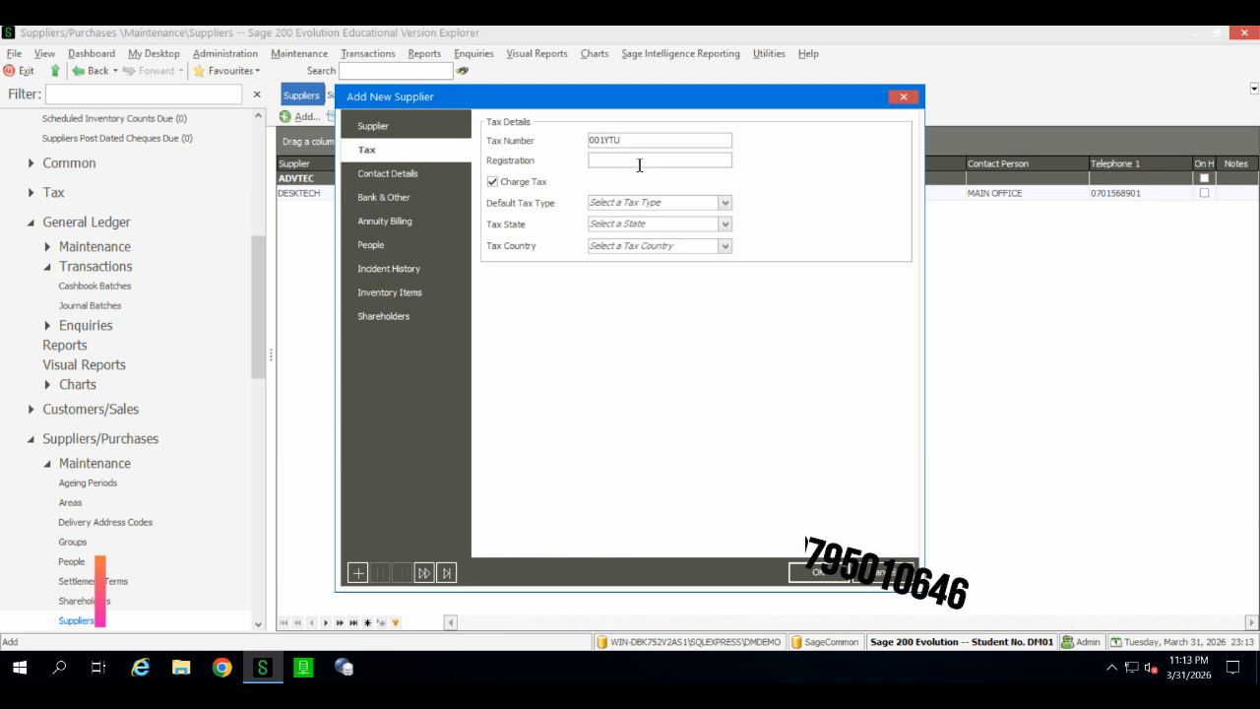
pyautogui.write('TRT')
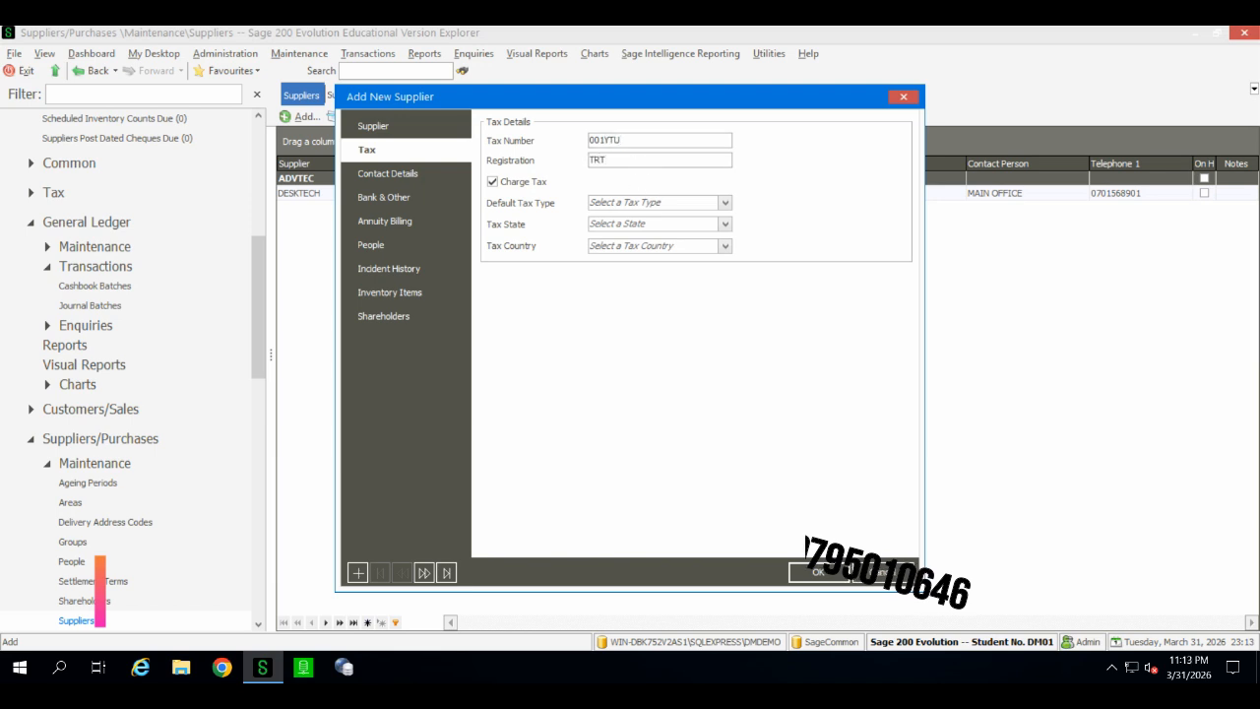
pyautogui.write('O')
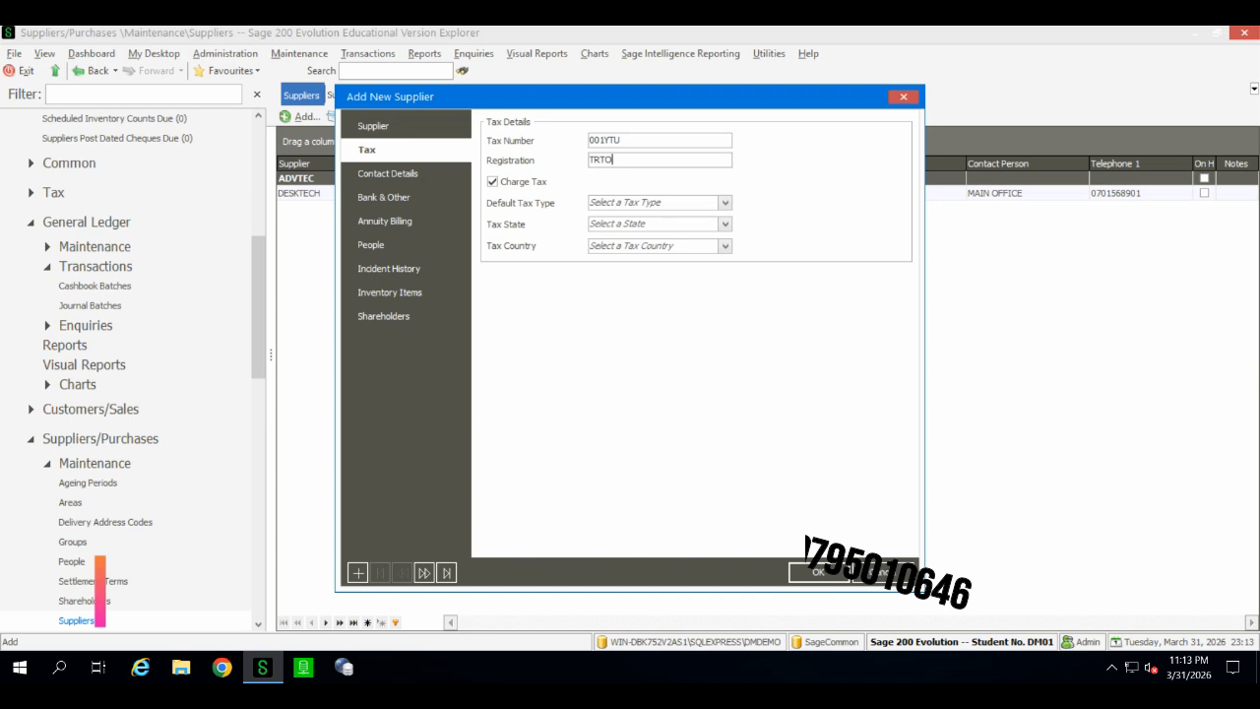
pyautogui.write('013')
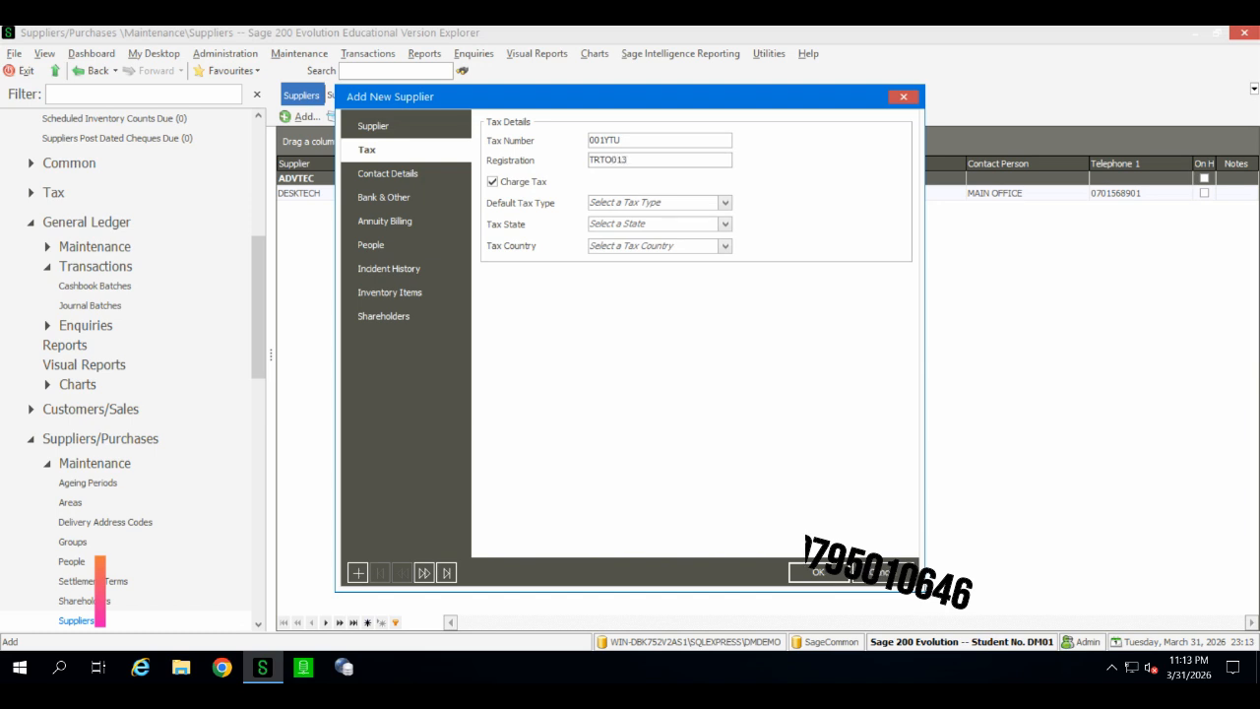
# Step: Set the default tax type to 3 (Input Tax)
pyautogui.click(726, 204)
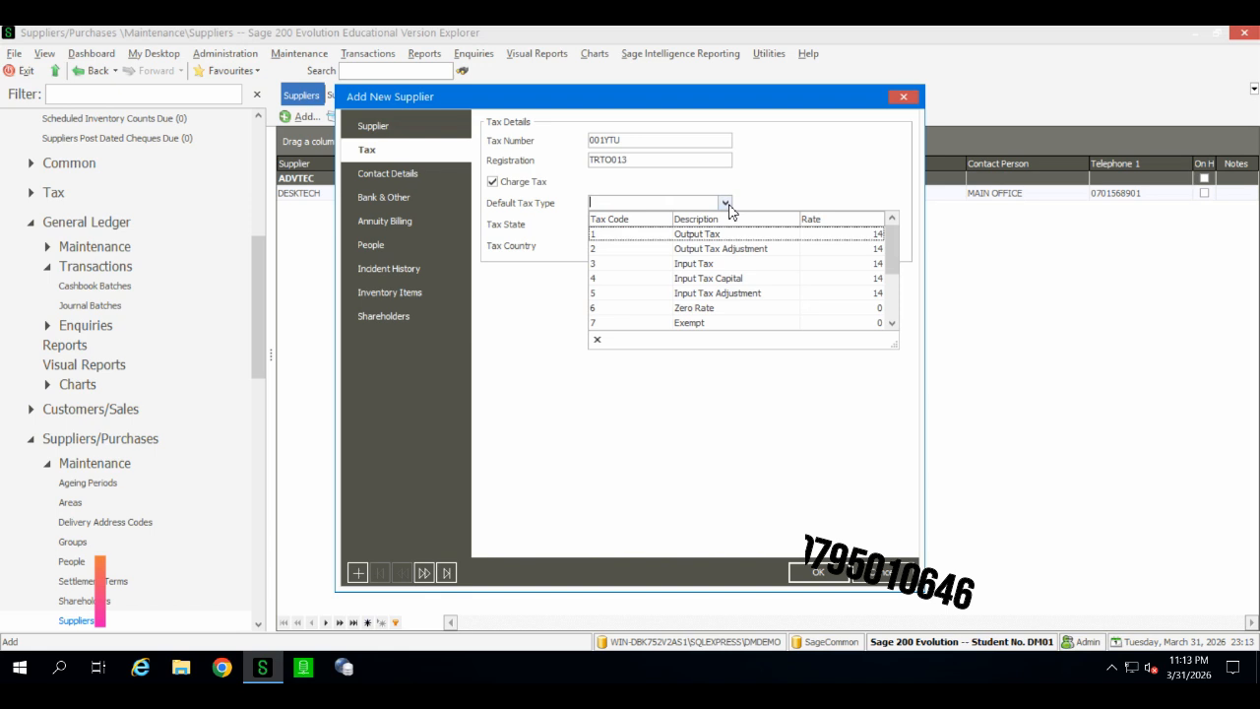
pyautogui.click(720, 265)
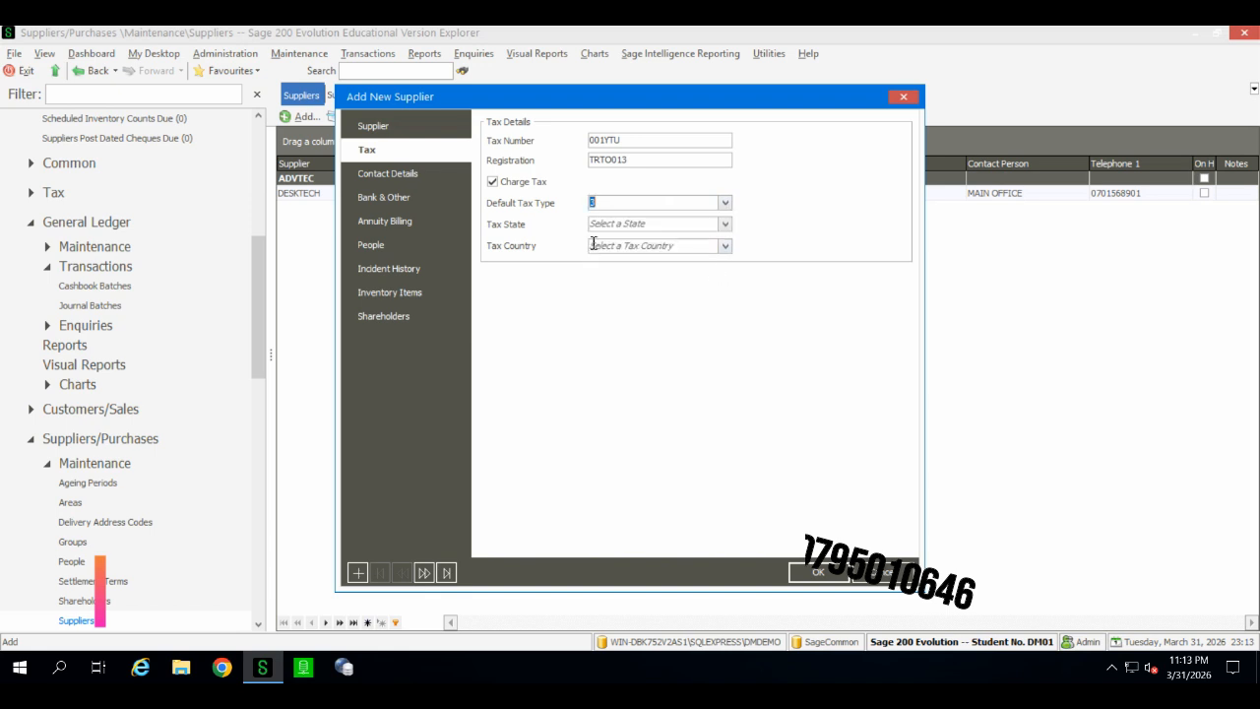
pyautogui.click(727, 205)
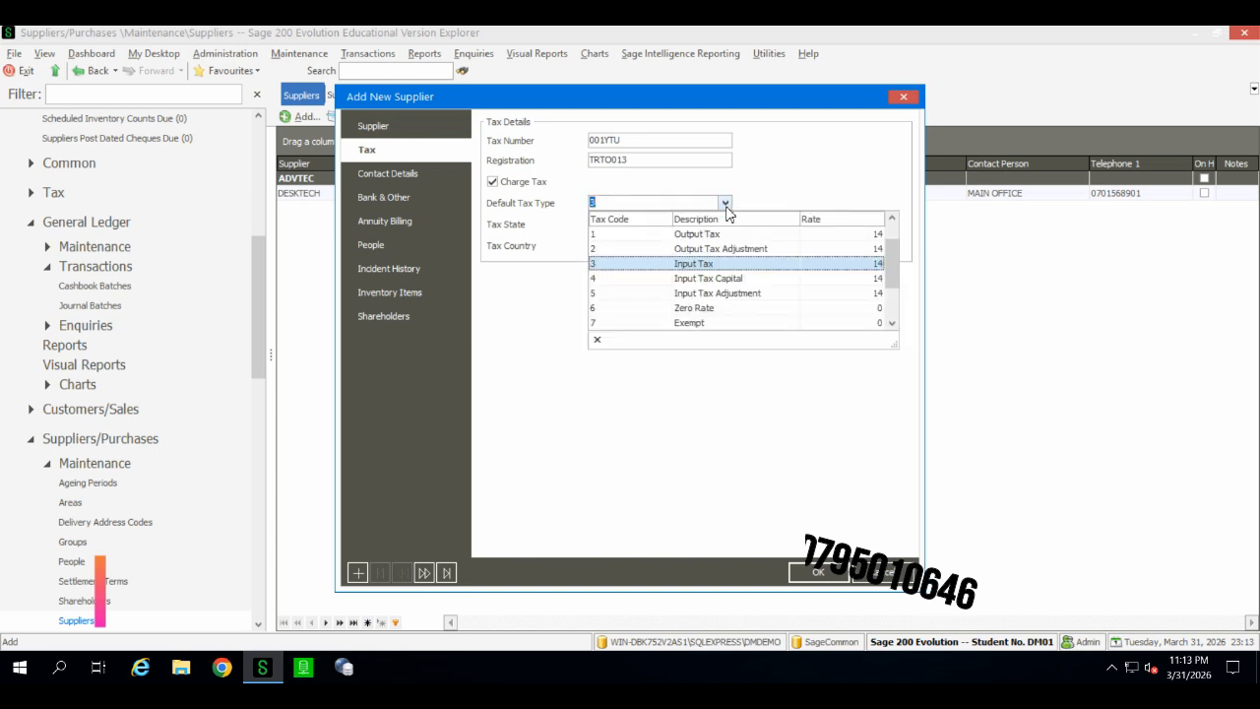
pyautogui.click(727, 205)
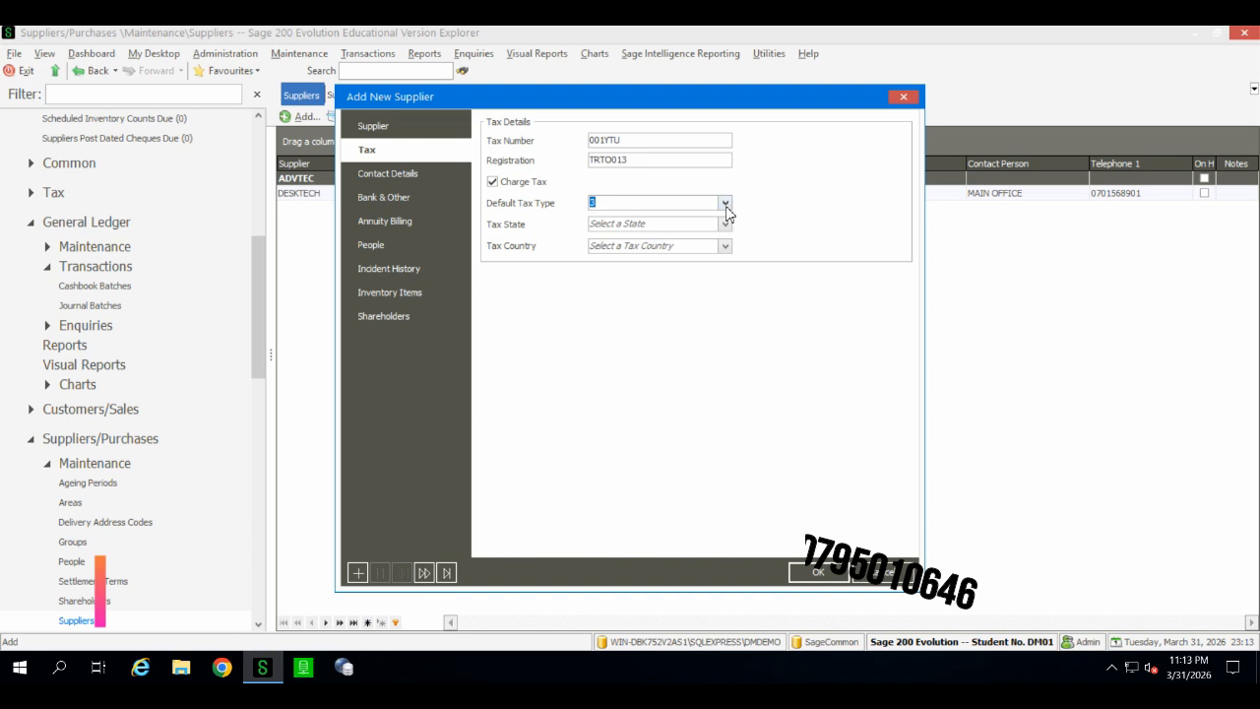
# Step: On the Contact Details page, set Contact 1 to Main office
pyautogui.click(426, 184)
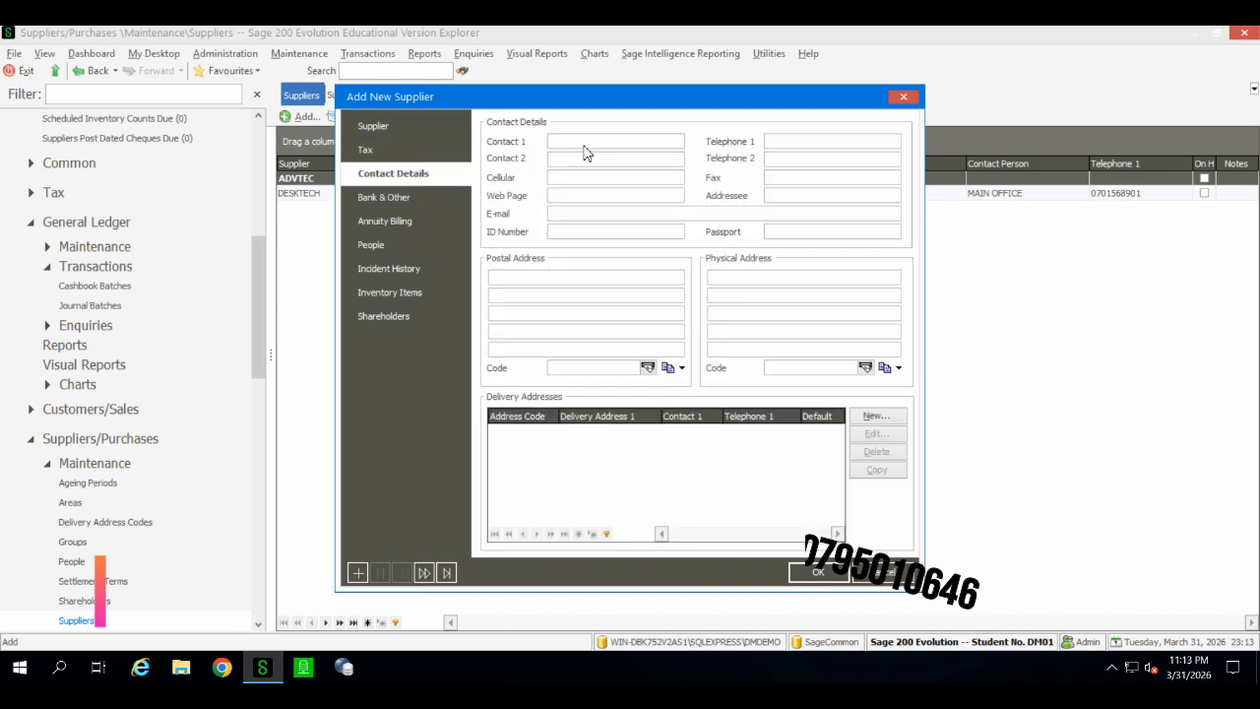
pyautogui.click(583, 145)
pyautogui.write('Ma')
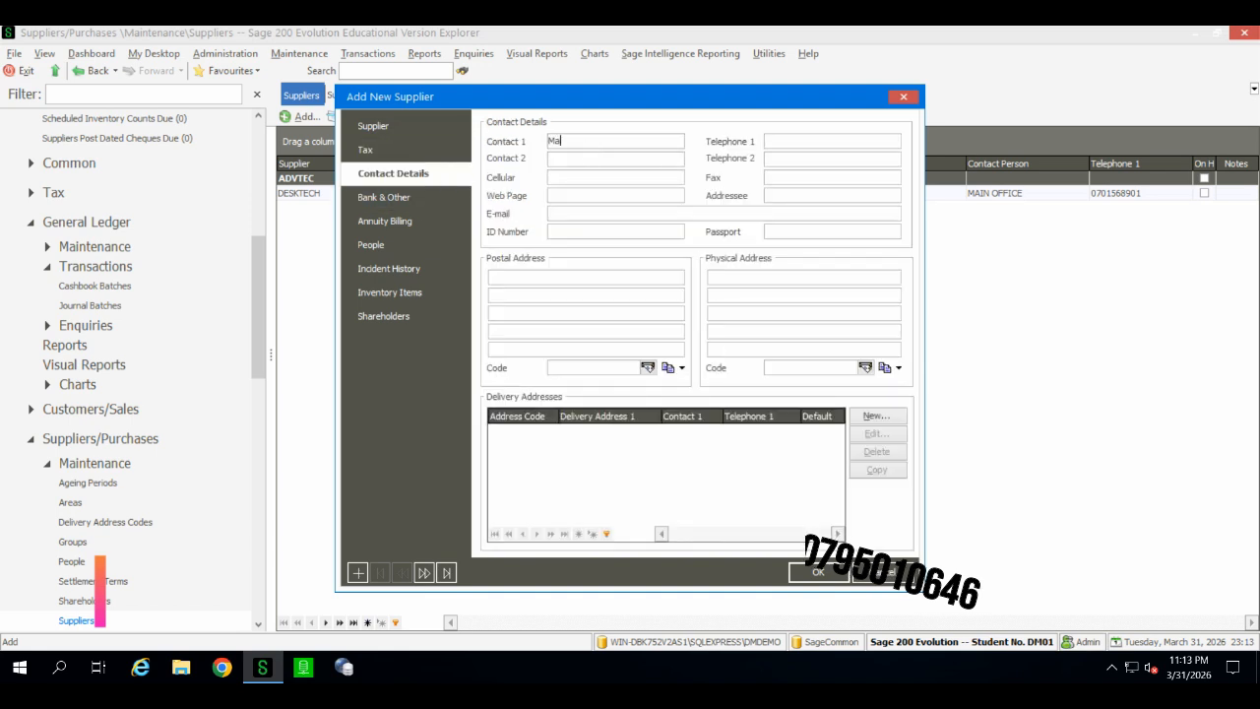
pyautogui.write('in off')
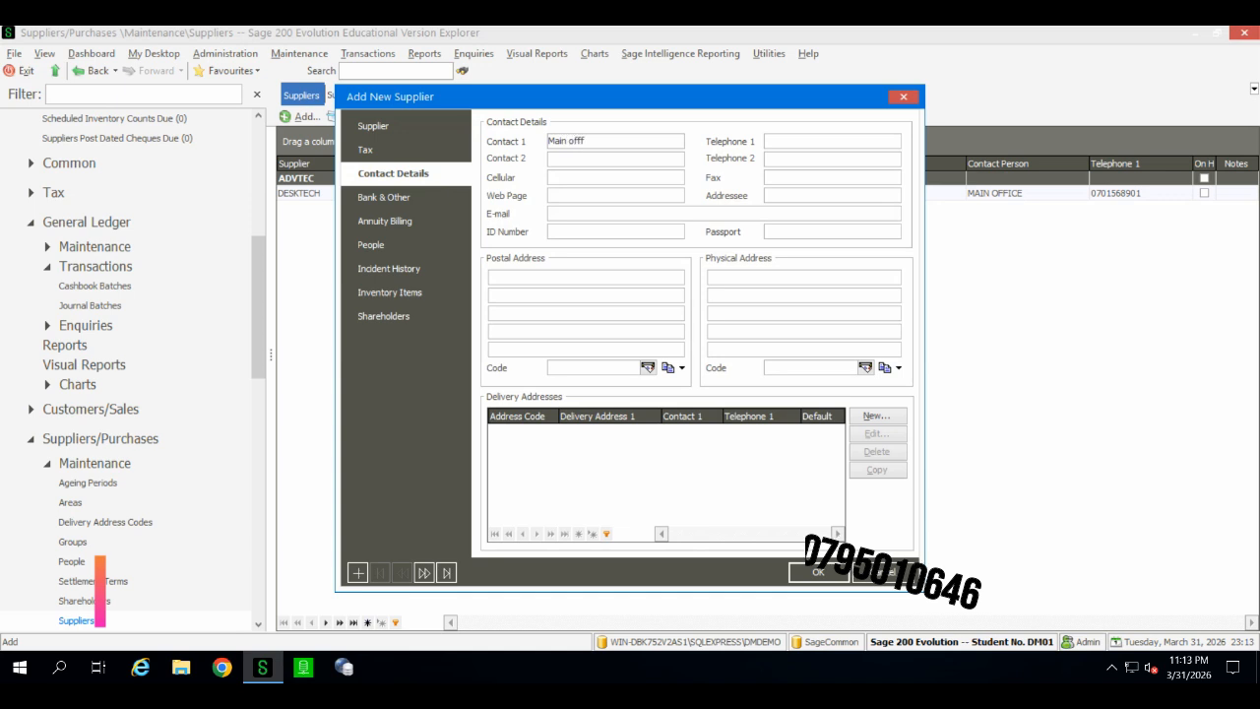
pyautogui.write('ice')
pyautogui.press('BackSpace')
pyautogui.press('BackSpace')
pyautogui.press('BackSpace')
pyautogui.write('ce')
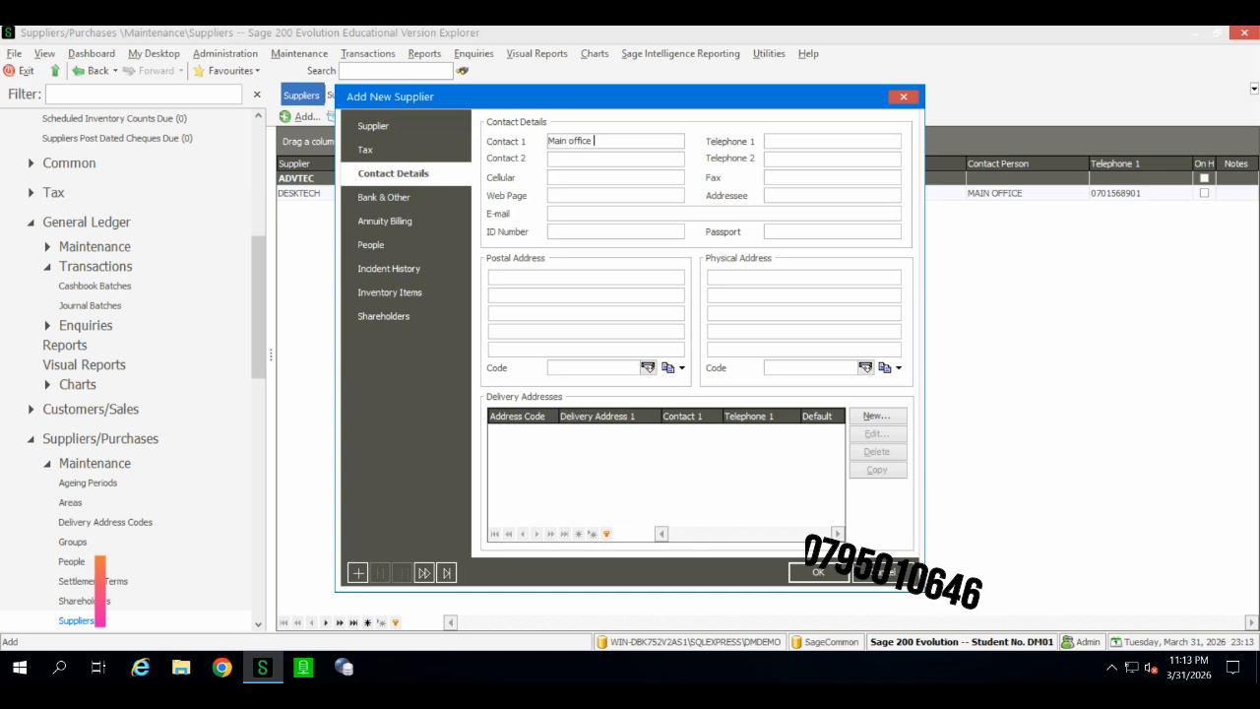
# Step: Set Telephone 1 to the supplier's office phone number
pyautogui.click(787, 140)
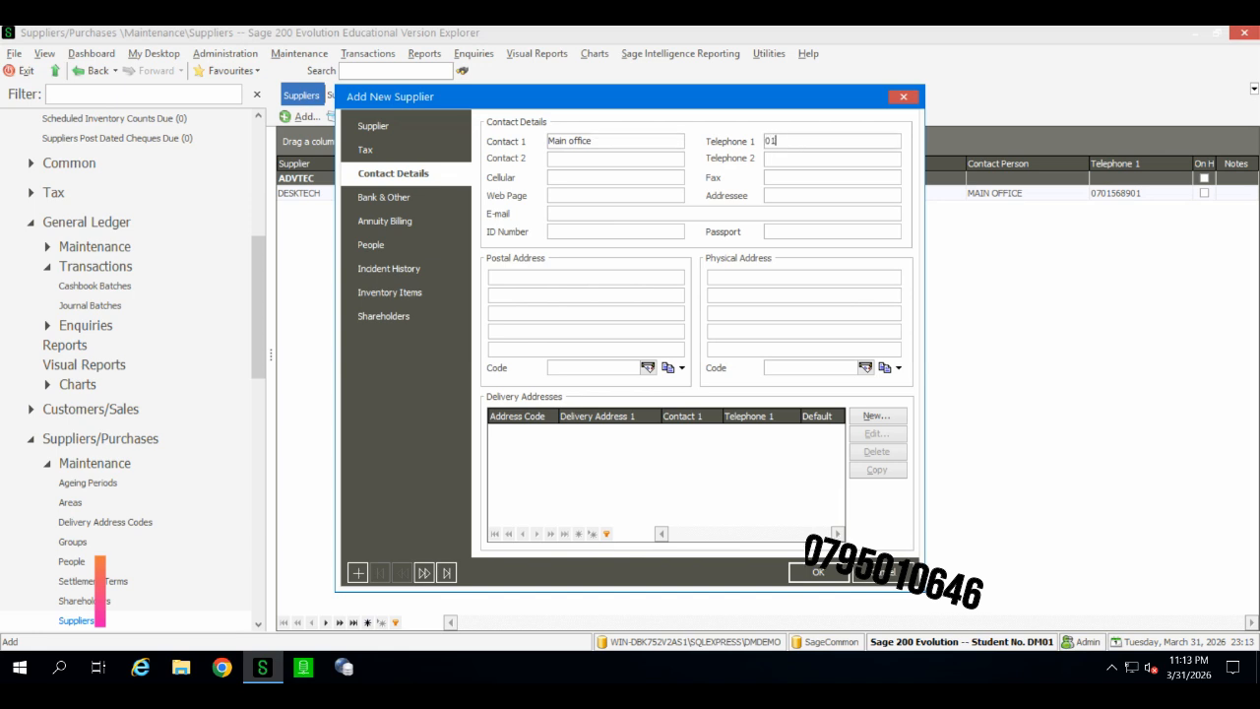
# Step: Fill in the supplier's e-mail address in the E-mail field
pyautogui.click(596, 214)
pyautogui.click(596, 217)
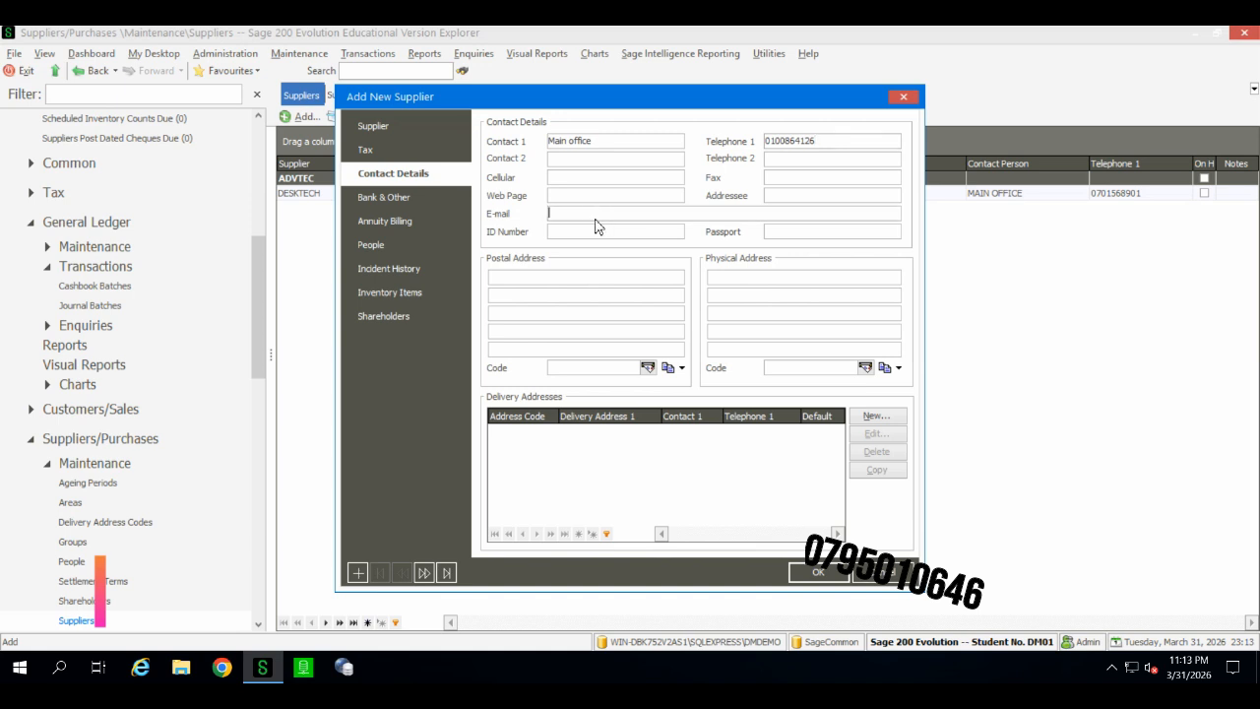
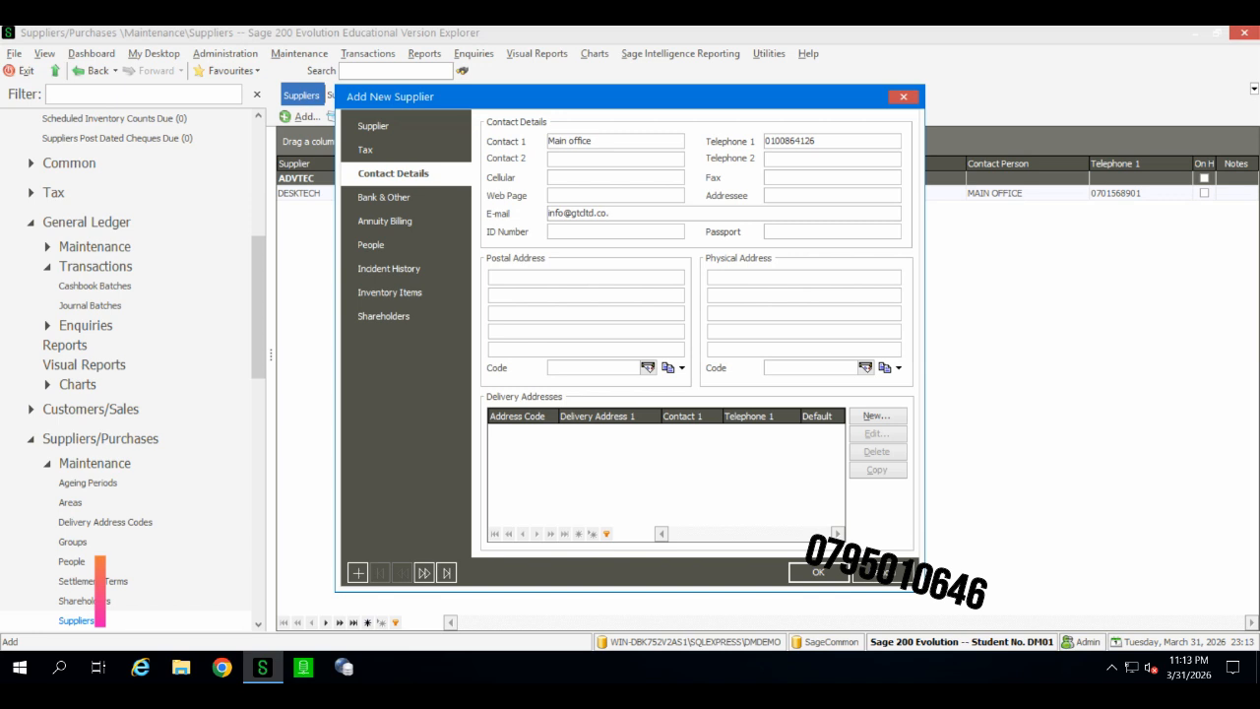
pyautogui.click(600, 237)
pyautogui.click(603, 198)
pyautogui.write('www')
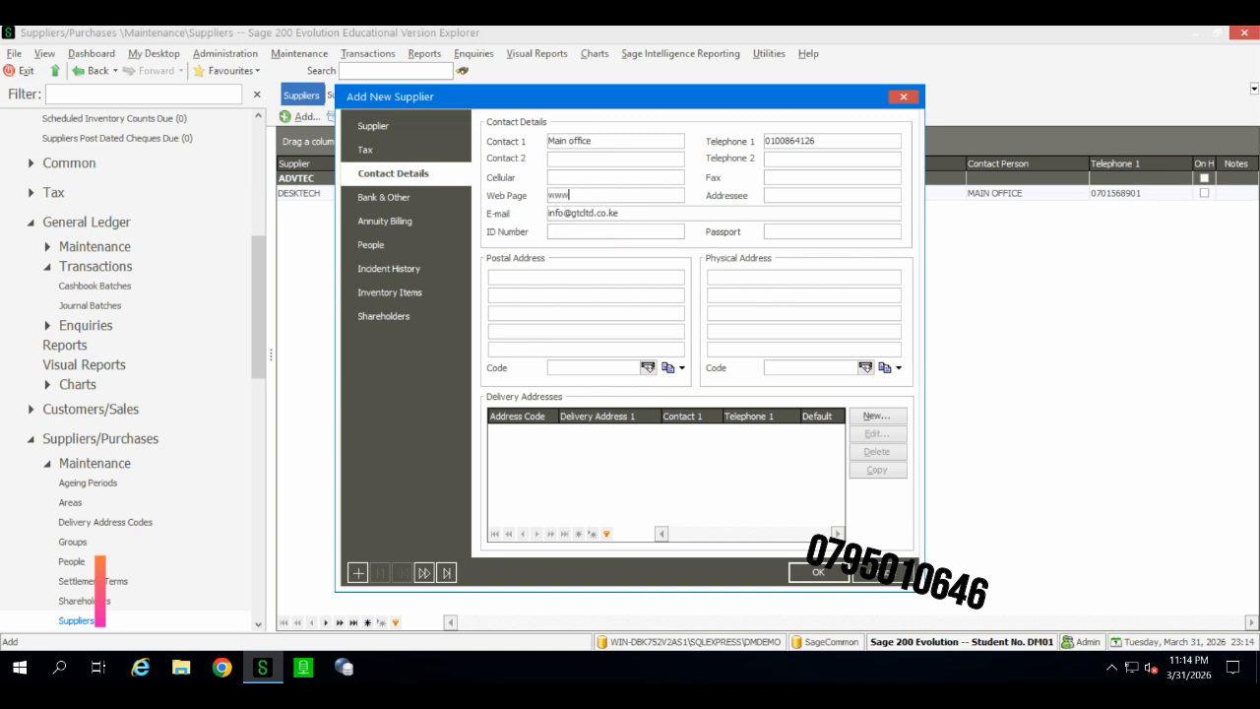
pyautogui.write('.gtc')
pyautogui.write('ltd')
pyautogui.write('.co.le')
pyautogui.write('ke')
pyautogui.write('Na')
pyautogui.write('irobi')
# Step: Enter the supplier's physical address and save the new supplier
pyautogui.press('BackSpace')
pyautogui.press('BackSpace')
pyautogui.press('BackSpace')
pyautogui.press('BackSpace')
pyautogui.press('BackSpace')
pyautogui.press('BackSpace')
pyautogui.press('BackSpace')
pyautogui.write('INIndus')
pyautogui.press('BackSpace')
pyautogui.press('BackSpace')
pyautogui.write('ustrial area, Nai')
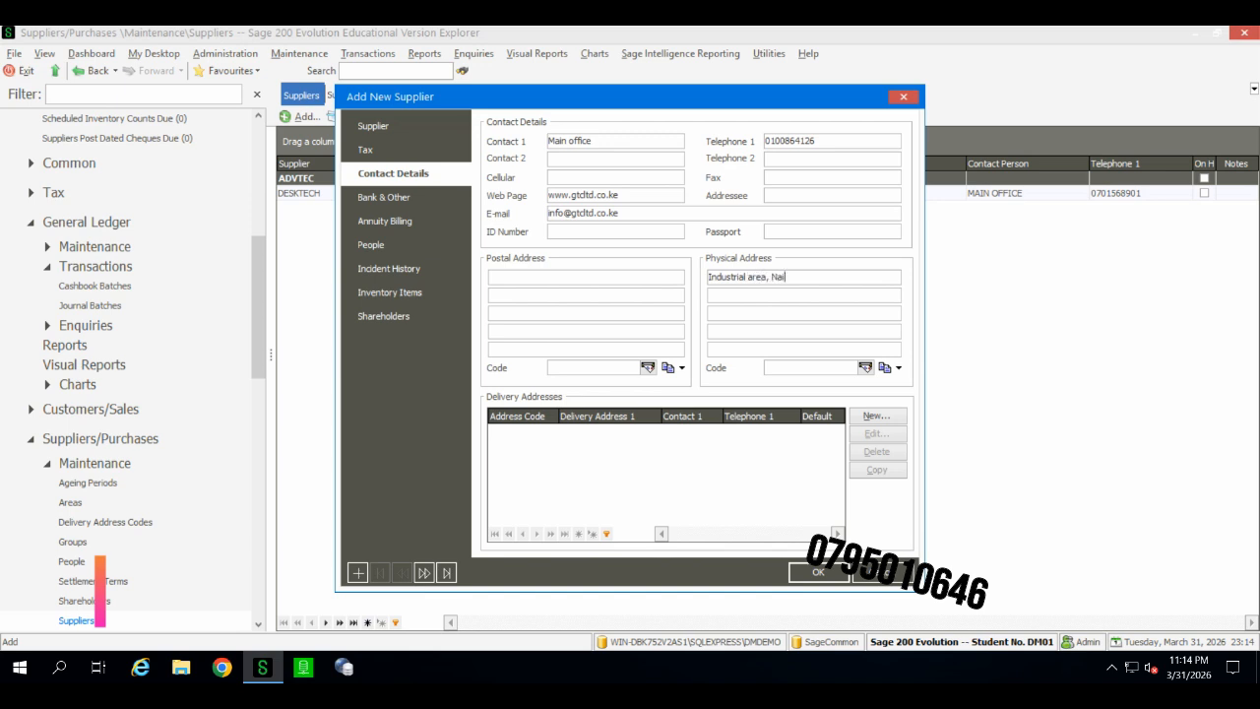
pyautogui.write('ri=obi')
pyautogui.press('BackSpace')
pyautogui.press('BackSpace')
pyautogui.press('BackSpace')
pyautogui.write('ob')
pyautogui.click(568, 281)
pyautogui.click(818, 573)
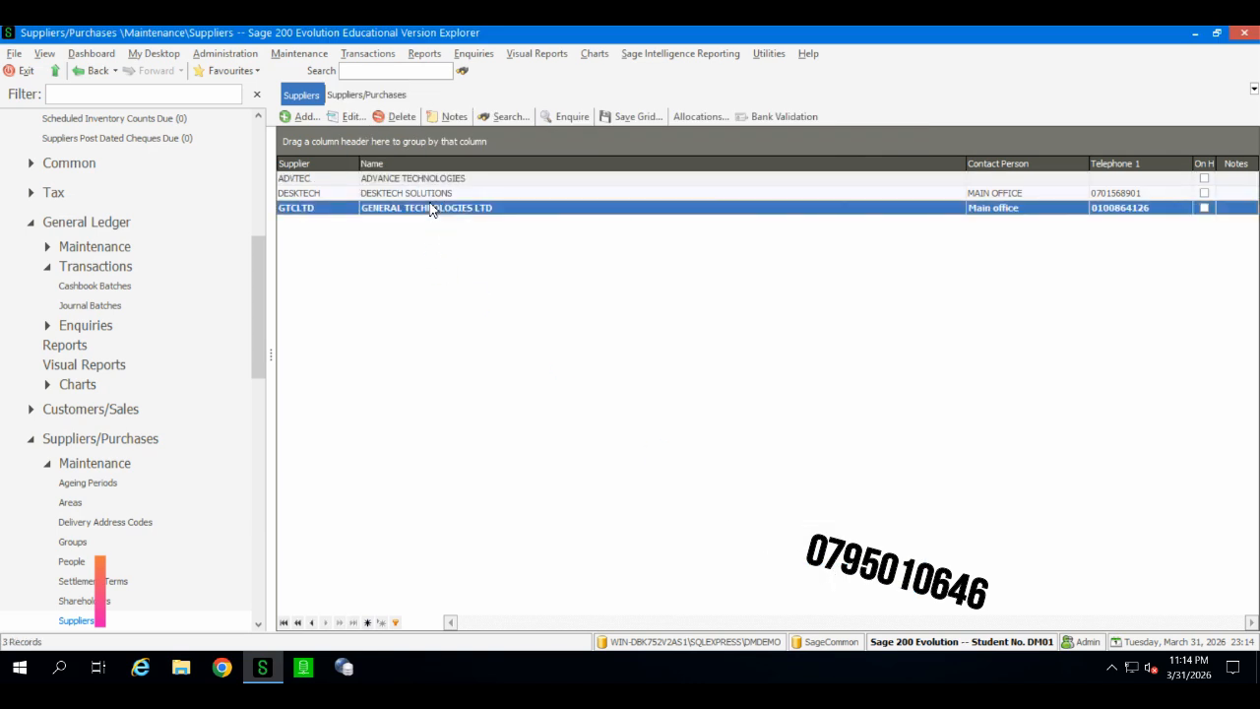
# Step: Start a new purchase order from the Suppliers/Purchases process flow for supplier GTCLTD (GENERAL TECHNOLOGIES LTD)
pyautogui.click(380, 99)
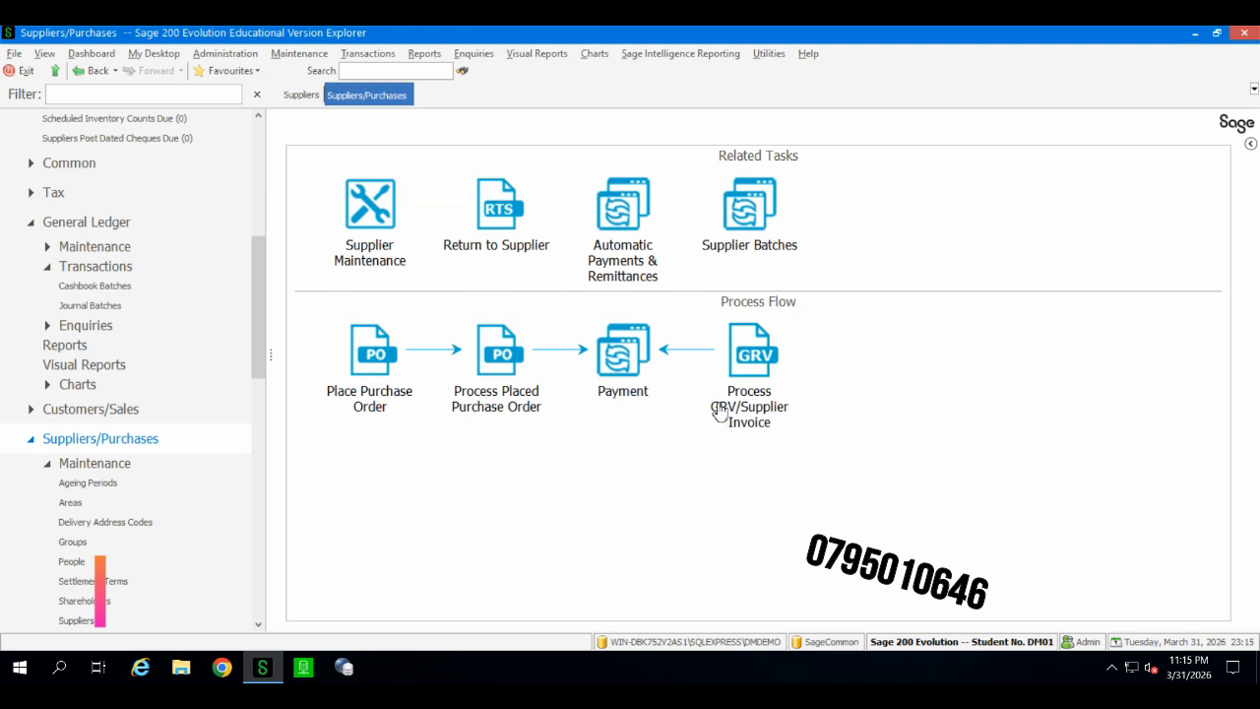
pyautogui.click(362, 402)
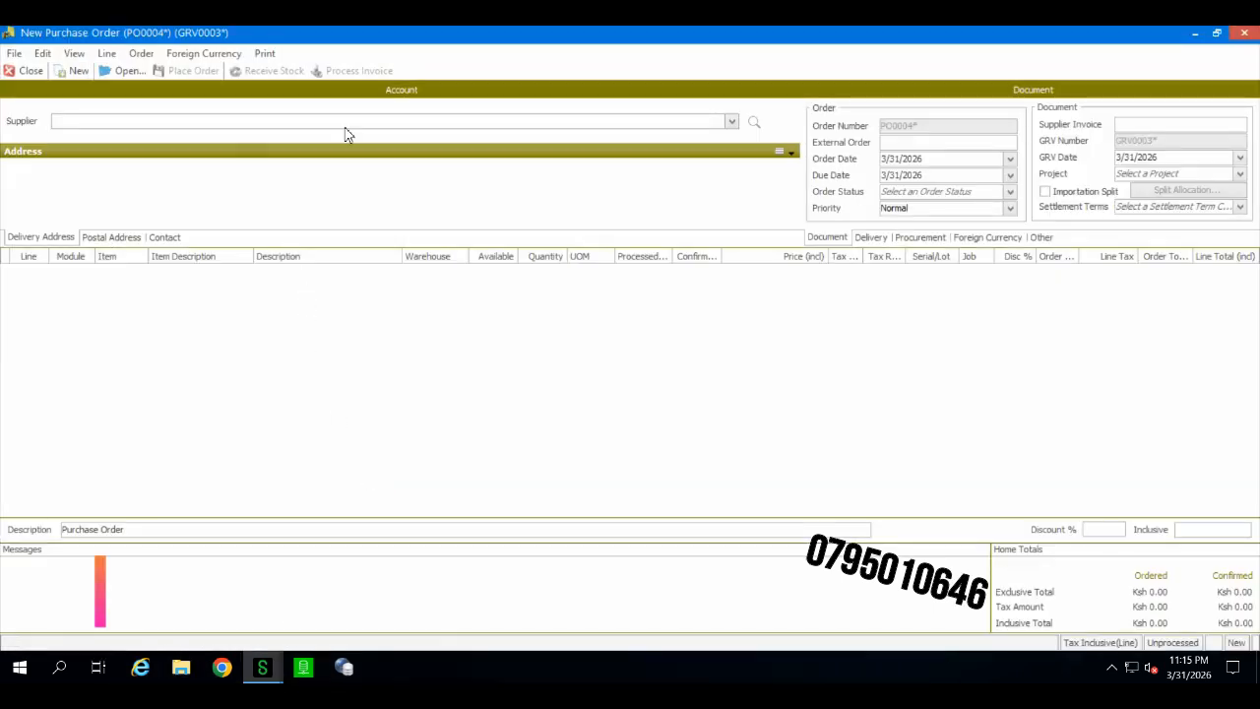
pyautogui.click(731, 122)
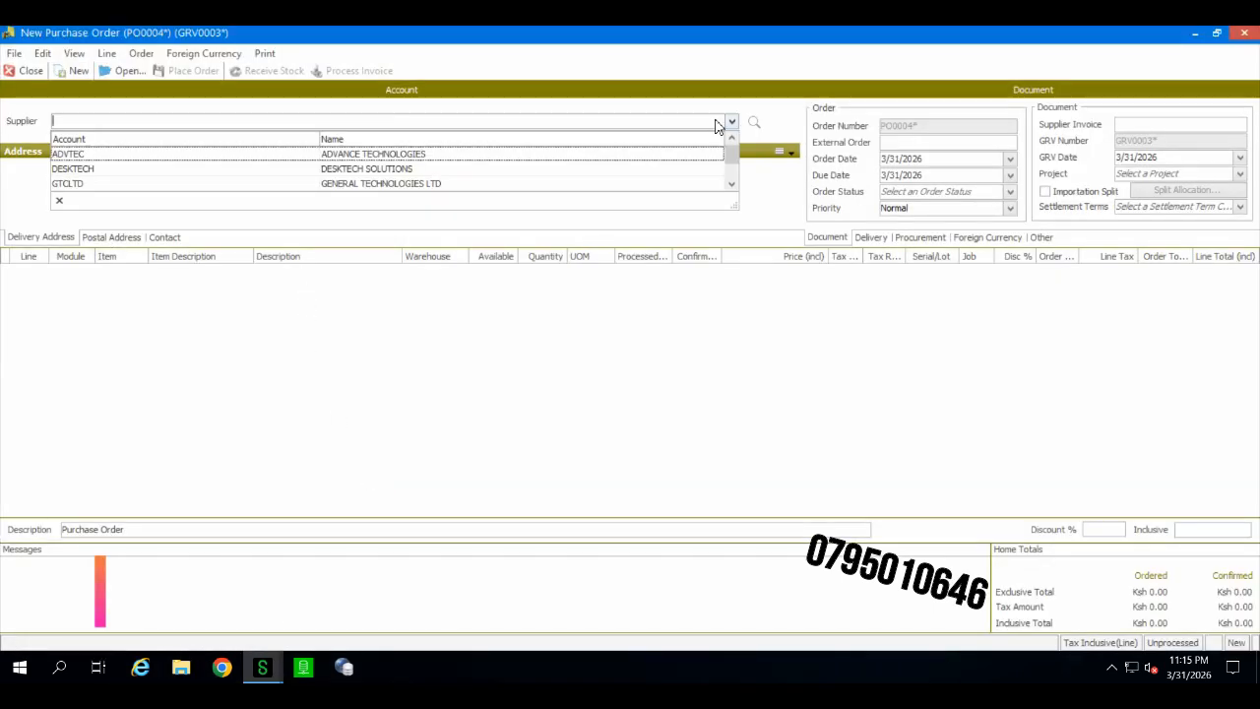
pyautogui.click(588, 183)
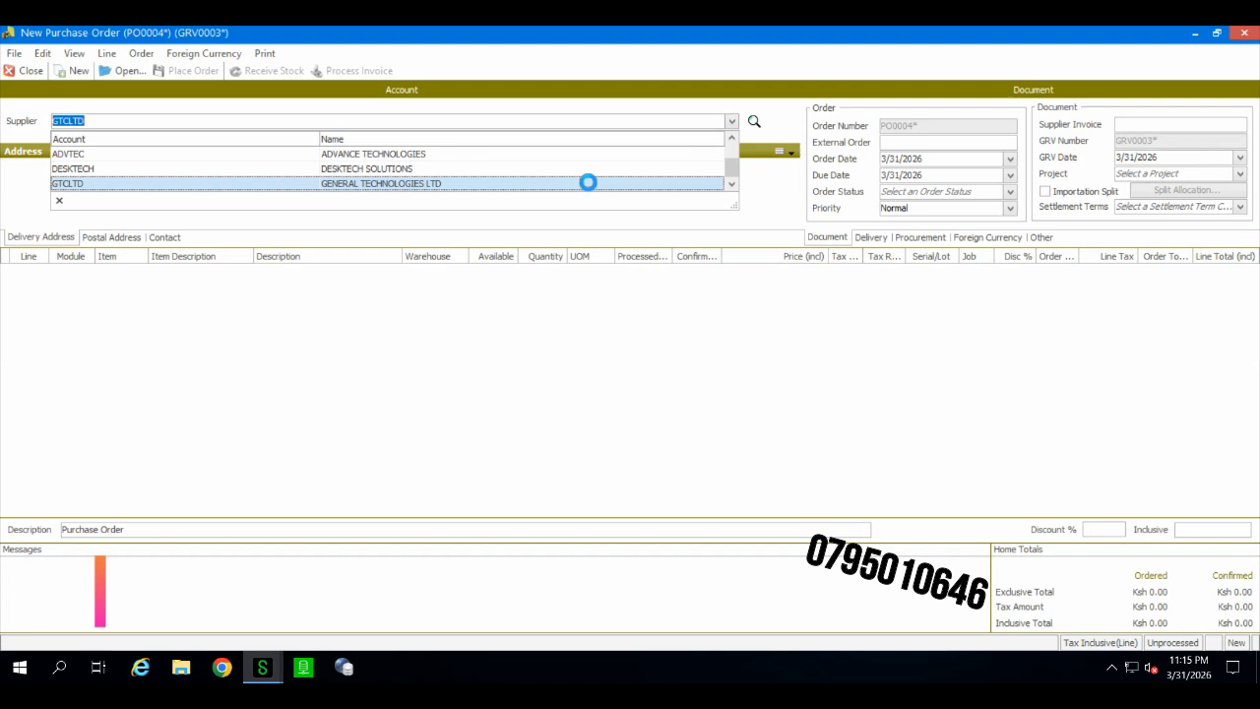
# Step: Add an order line for item BLC001 from warehouse RM with quantity 150 at price 1,000
pyautogui.click(216, 355)
pyautogui.click(140, 271)
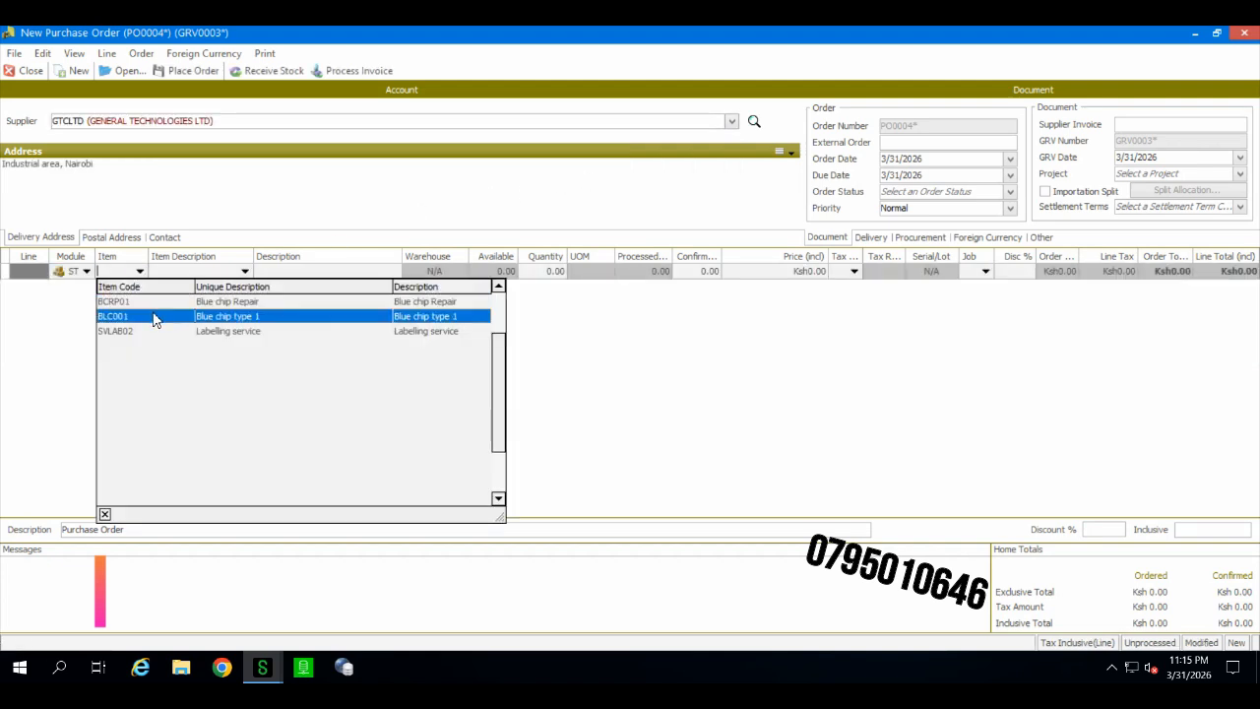
pyautogui.click(153, 317)
pyautogui.click(330, 273)
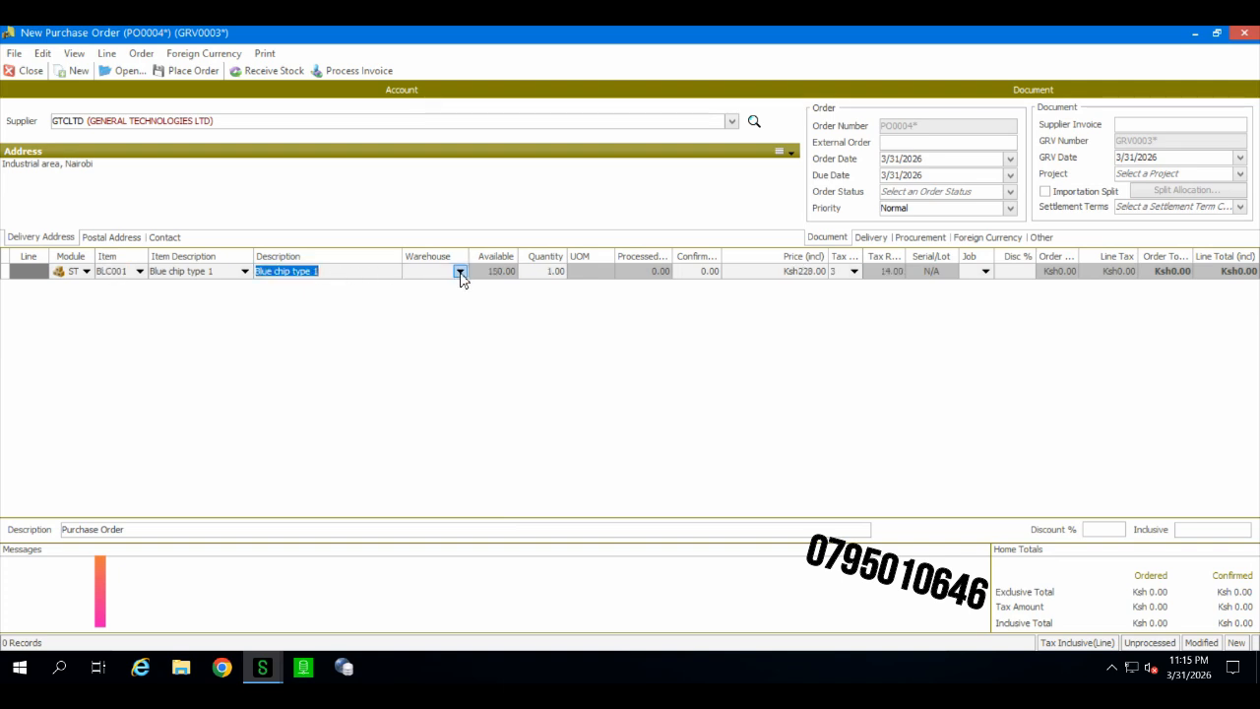
pyautogui.click(460, 273)
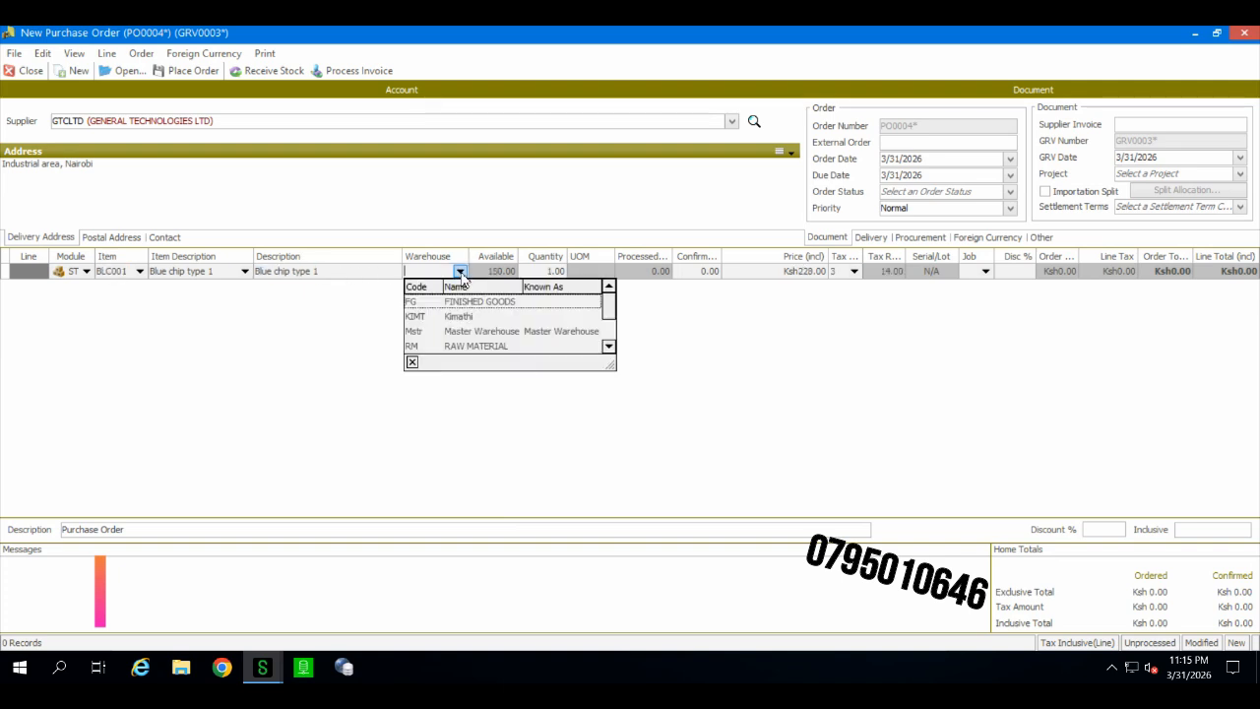
pyautogui.click(469, 346)
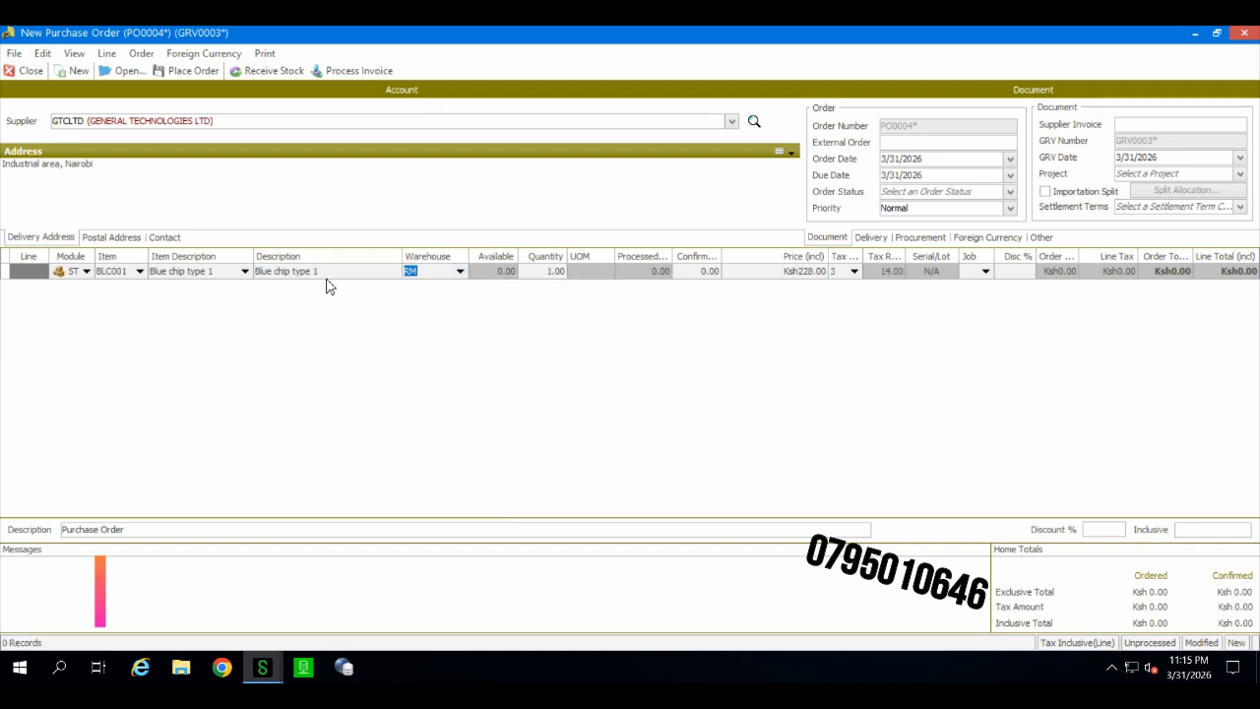
pyautogui.click(532, 275)
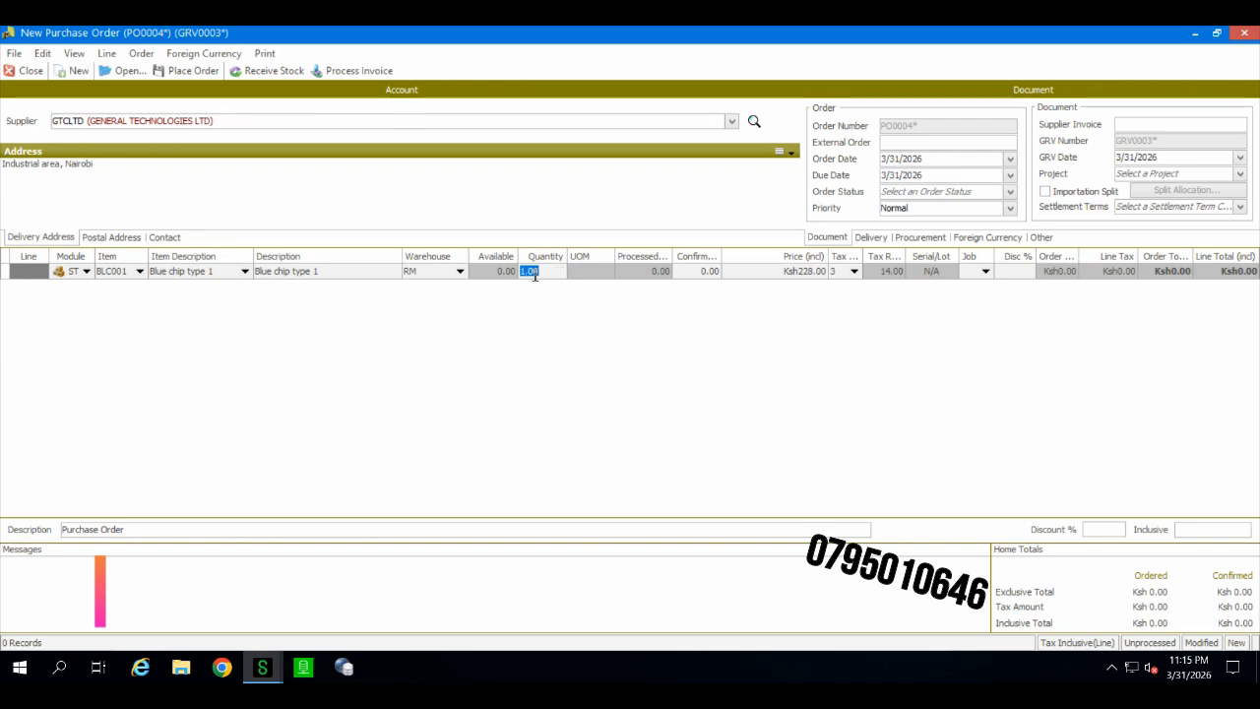
pyautogui.write('150')
pyautogui.press('Return')
pyautogui.click(802, 273)
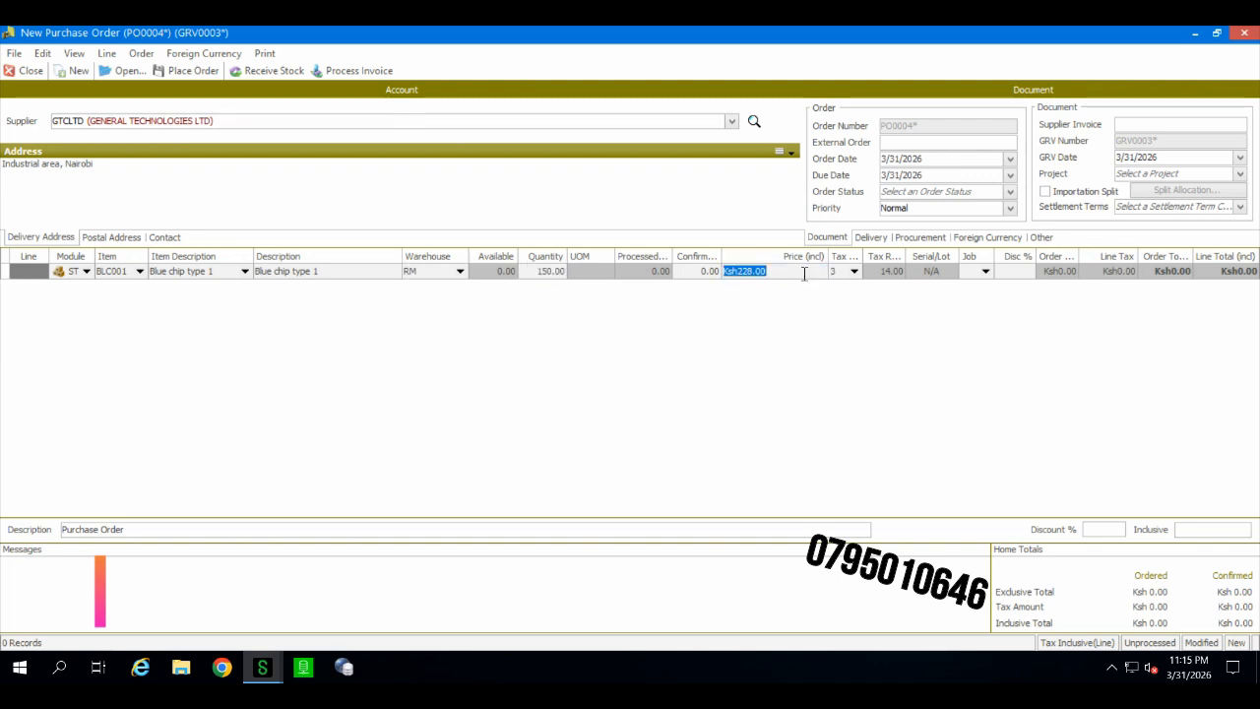
pyautogui.write('1000')
pyautogui.press('Return')
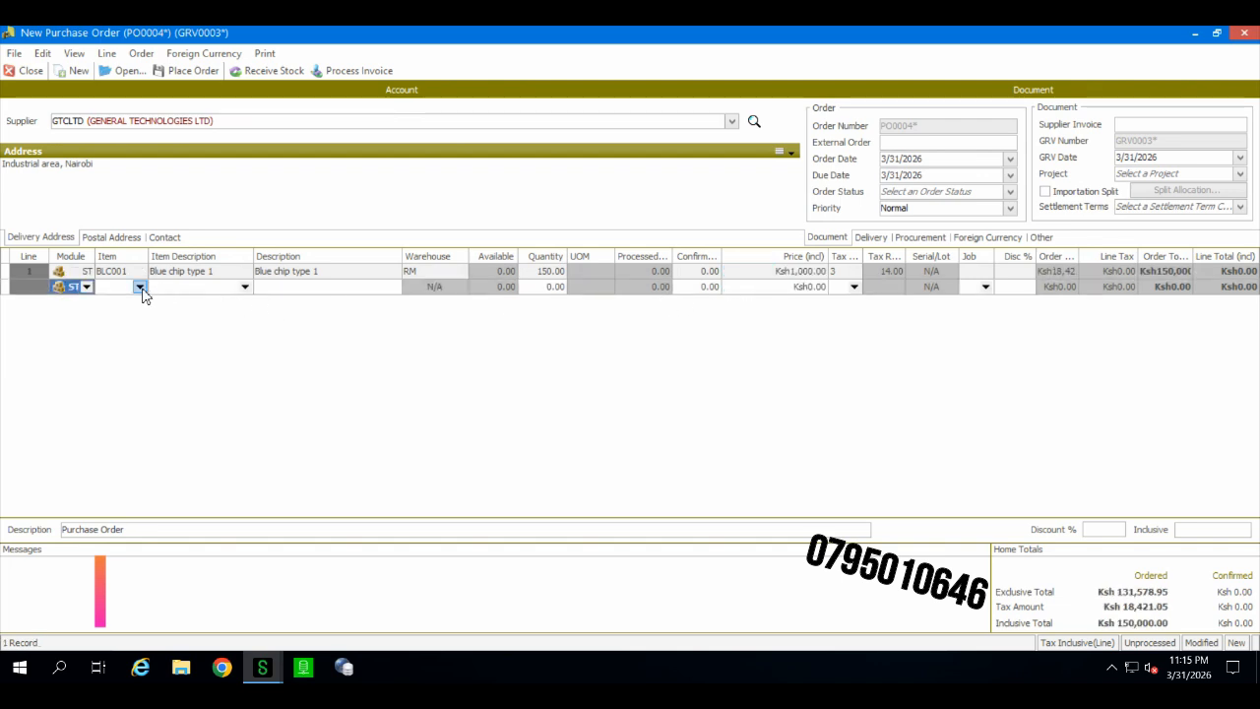
# Step: Add a second line for item SVLAB02 (Labelling service) with quantity 100 at price 200
pyautogui.click(140, 287)
pyautogui.click(168, 348)
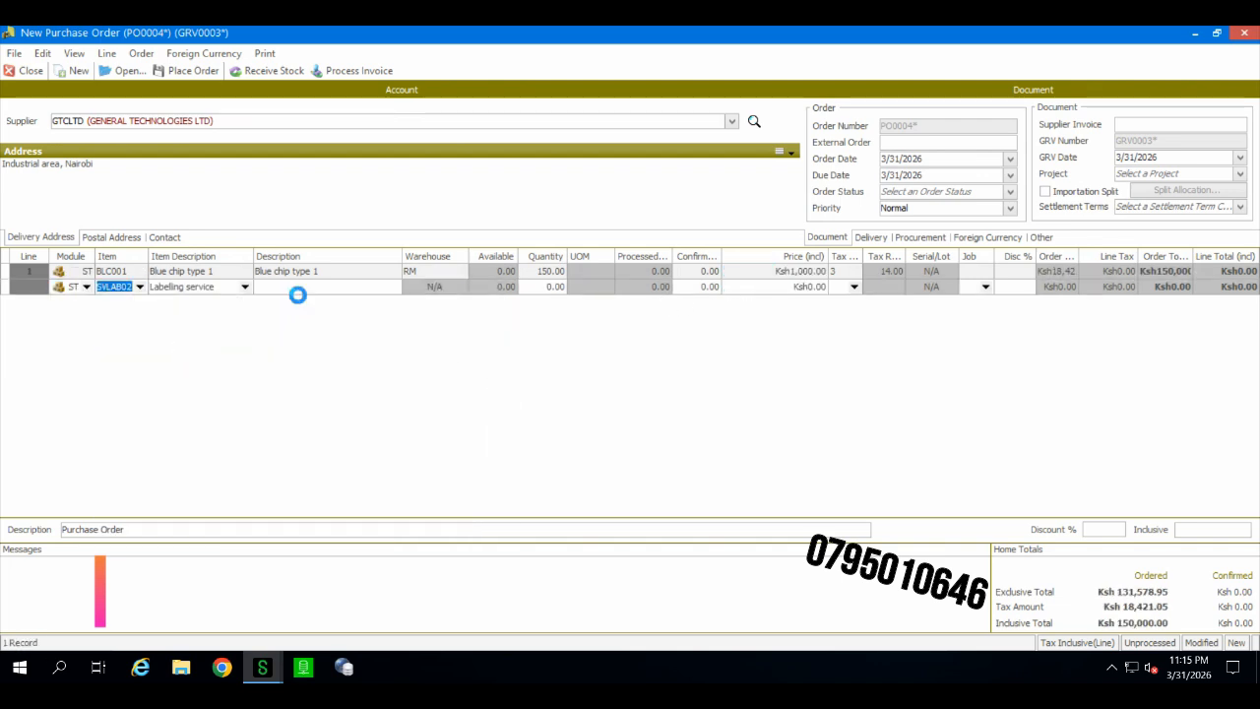
pyautogui.click(435, 287)
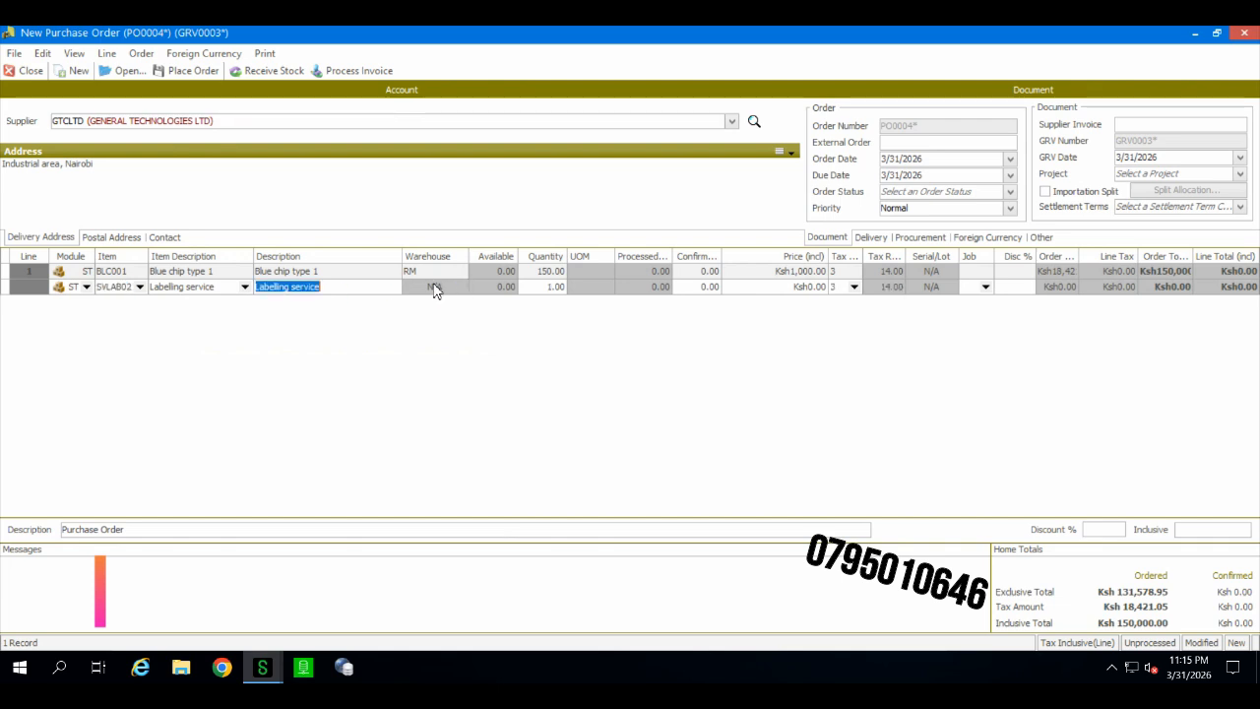
pyautogui.click(538, 289)
pyautogui.write('100')
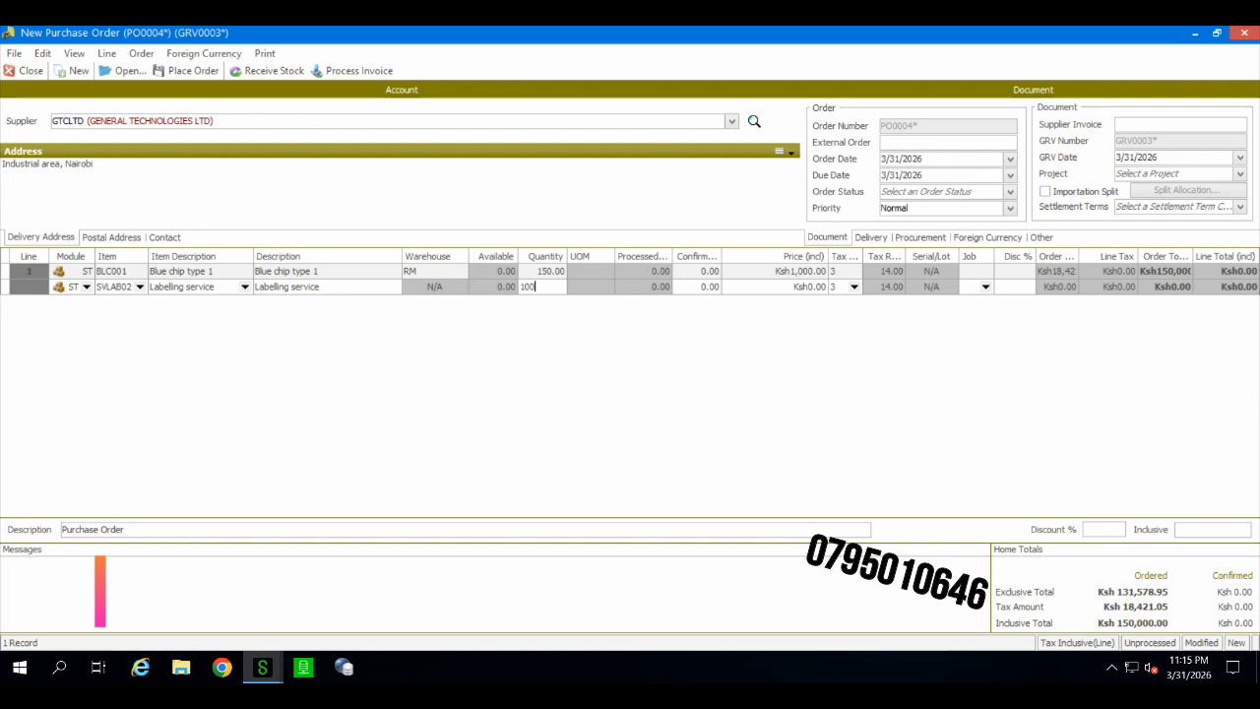
pyautogui.click(341, 288)
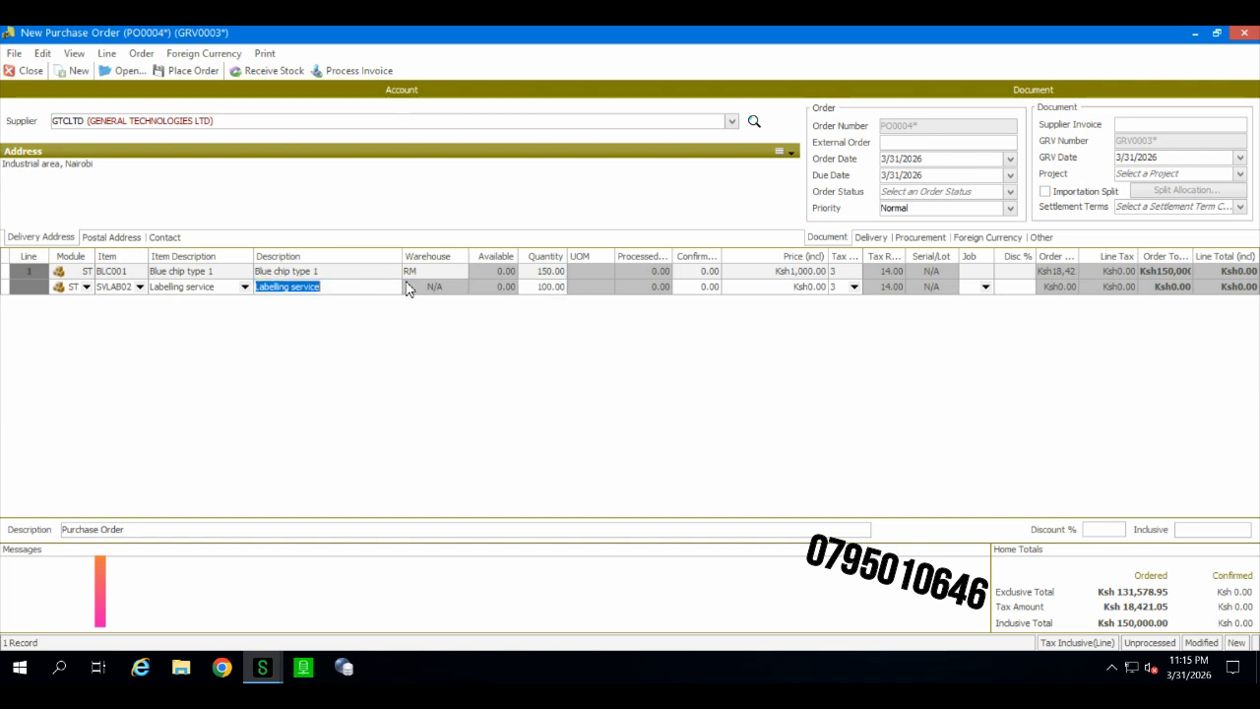
pyautogui.click(776, 292)
pyautogui.write('200')
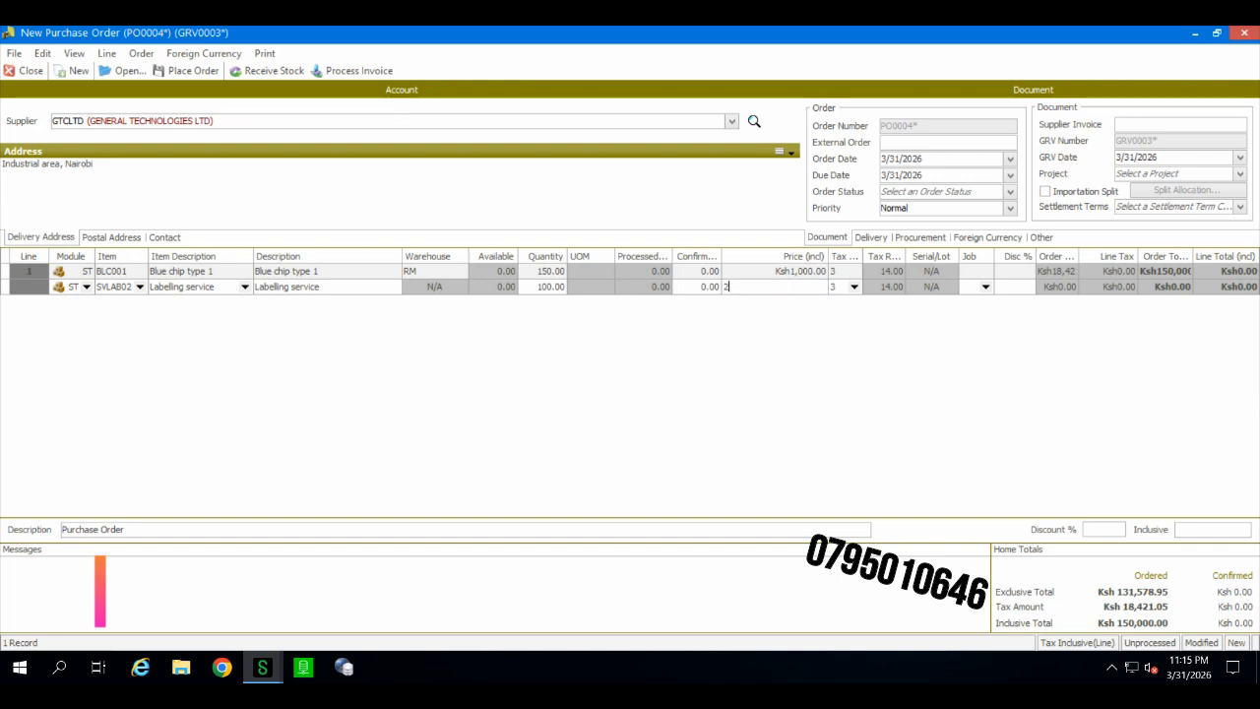
pyautogui.press('Return')
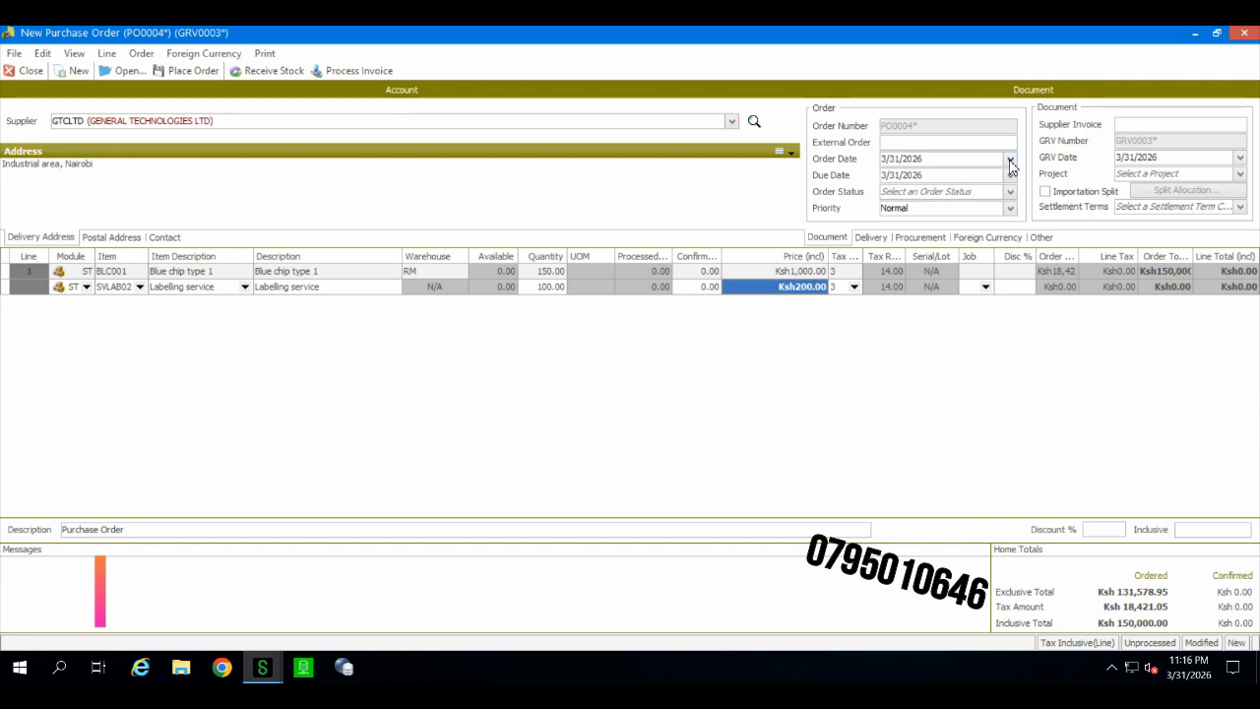
# Step: Set the order's project to HQ (HEADQUARTERS)
pyautogui.click(1241, 161)
pyautogui.click(1176, 282)
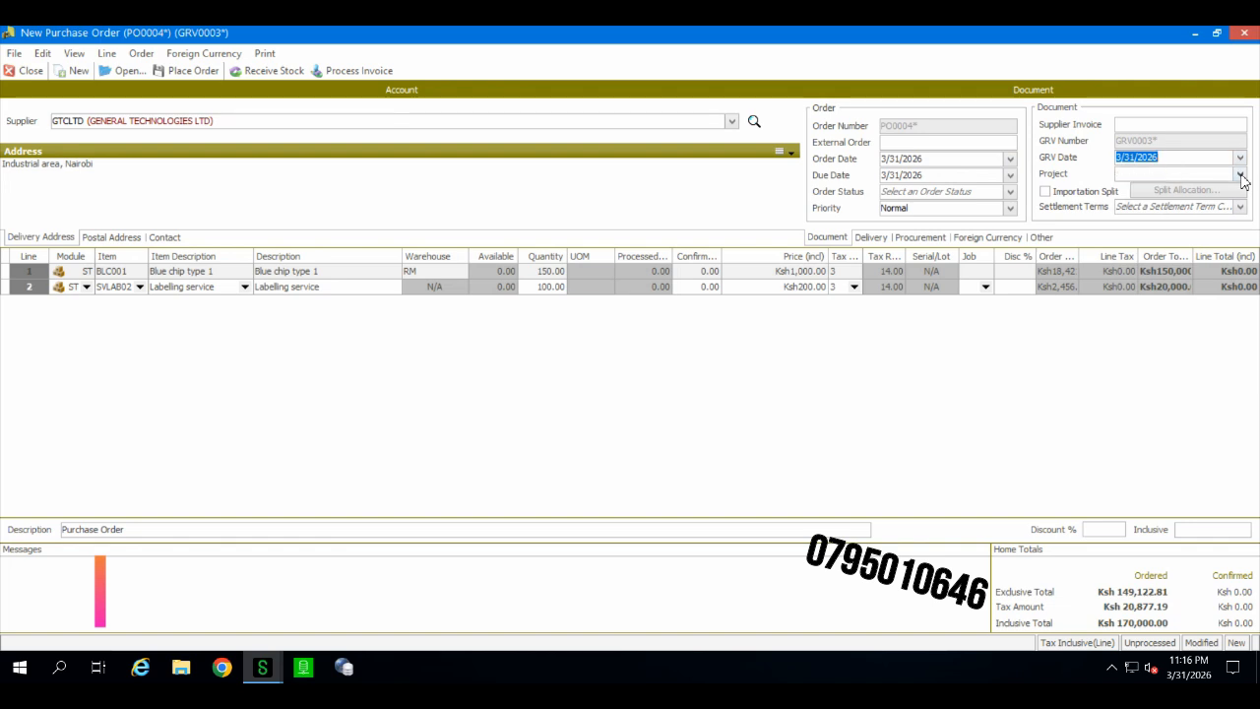
pyautogui.click(1241, 173)
pyautogui.click(1186, 206)
pyautogui.click(1142, 126)
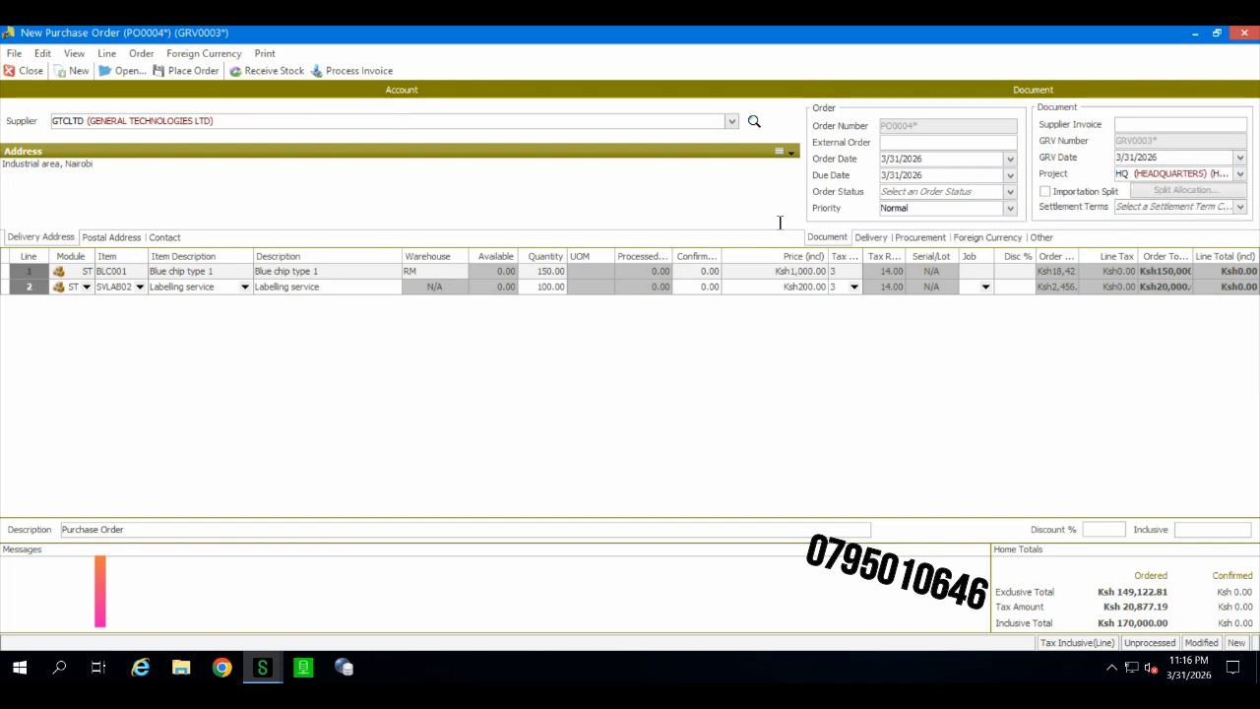
# Step: Edit the order message to read KINDLY DELIVER THE ITEMS BY 2 April 26
pyautogui.click(445, 185)
pyautogui.click(74, 53)
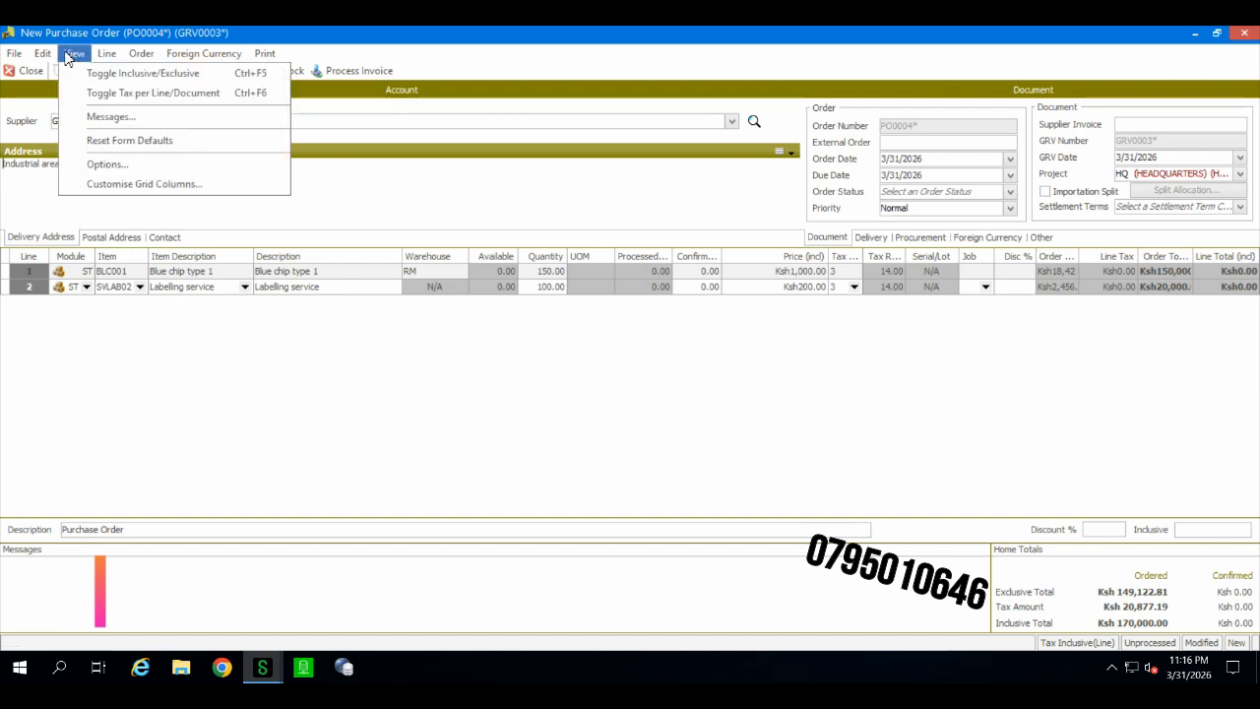
pyautogui.click(126, 122)
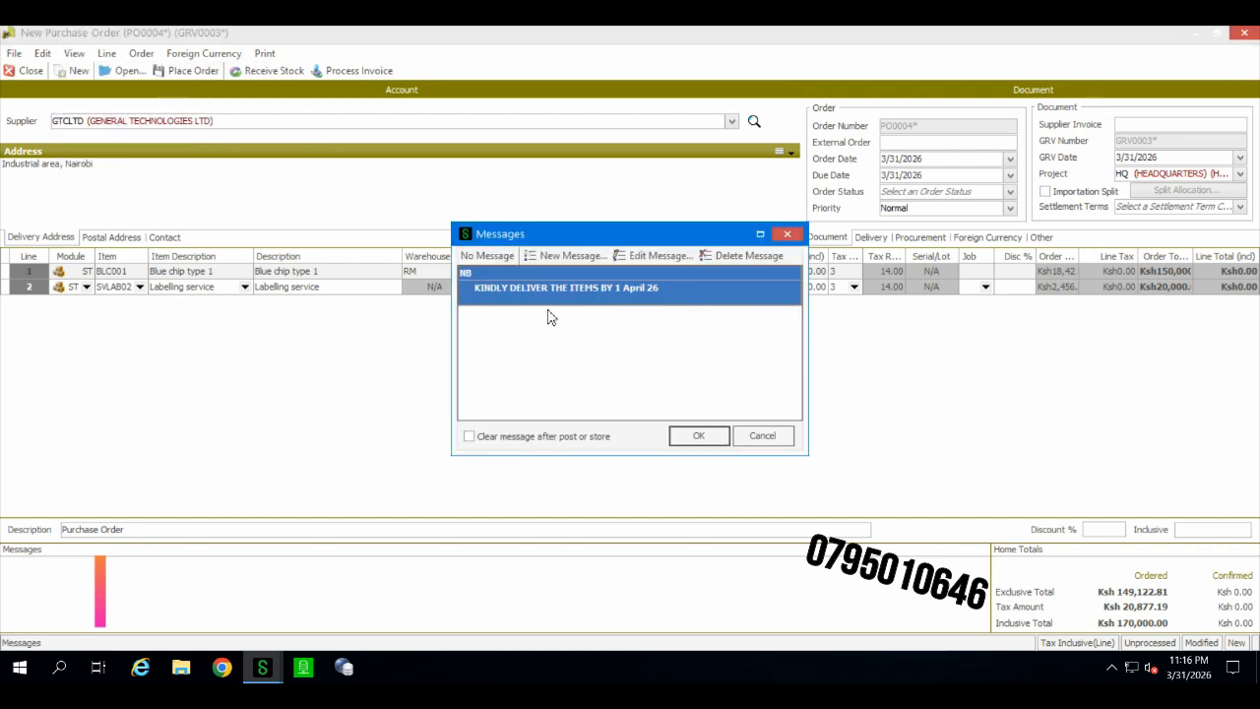
pyautogui.click(624, 256)
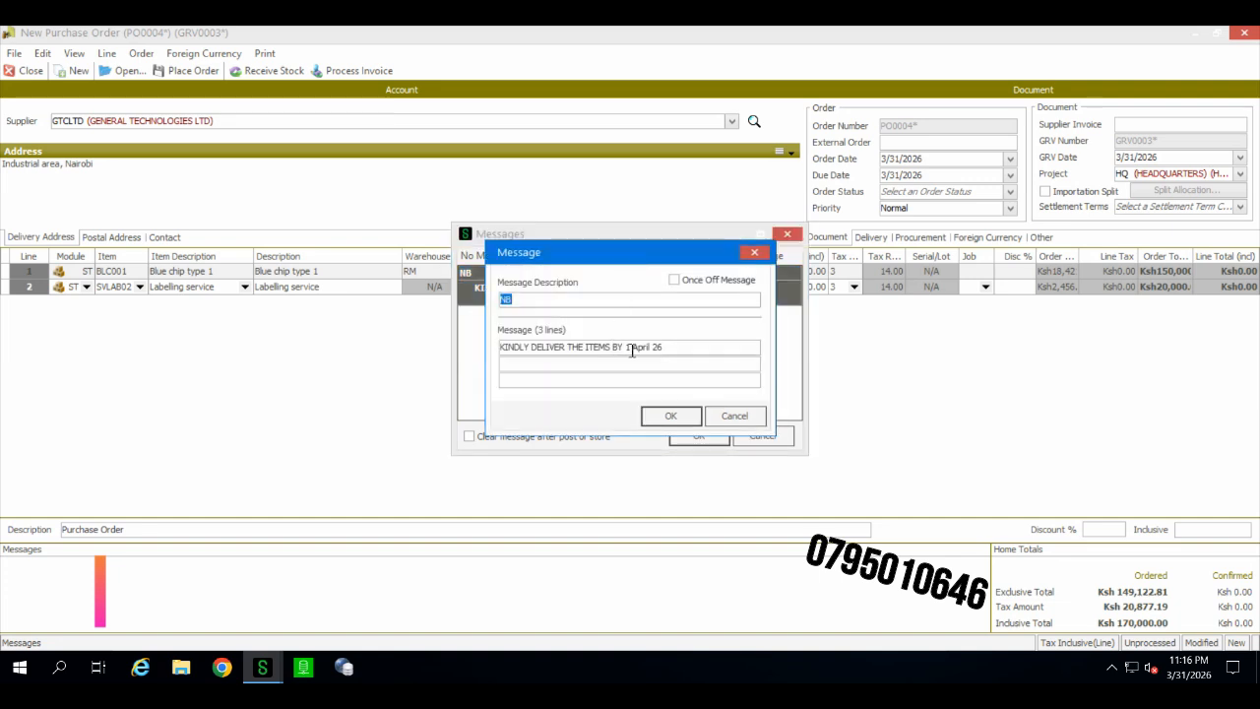
pyautogui.click(631, 347)
pyautogui.press('BackSpace')
pyautogui.write('2')
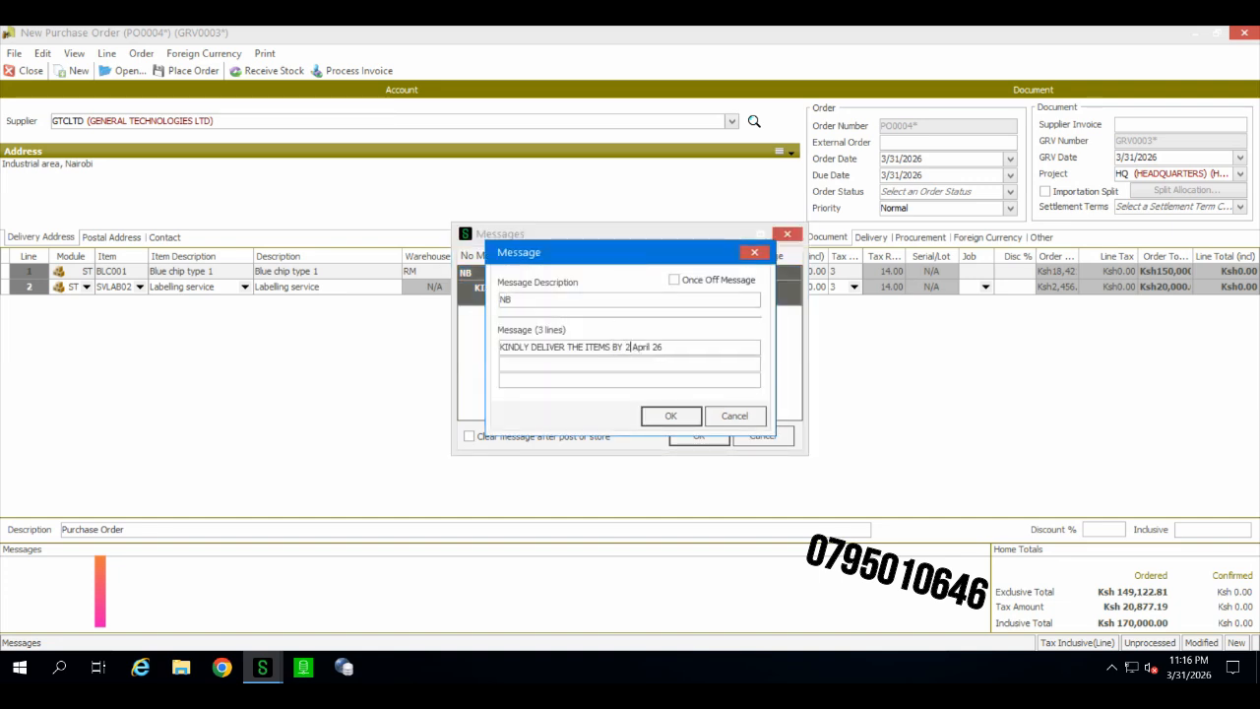
pyautogui.click(661, 417)
pyautogui.click(697, 438)
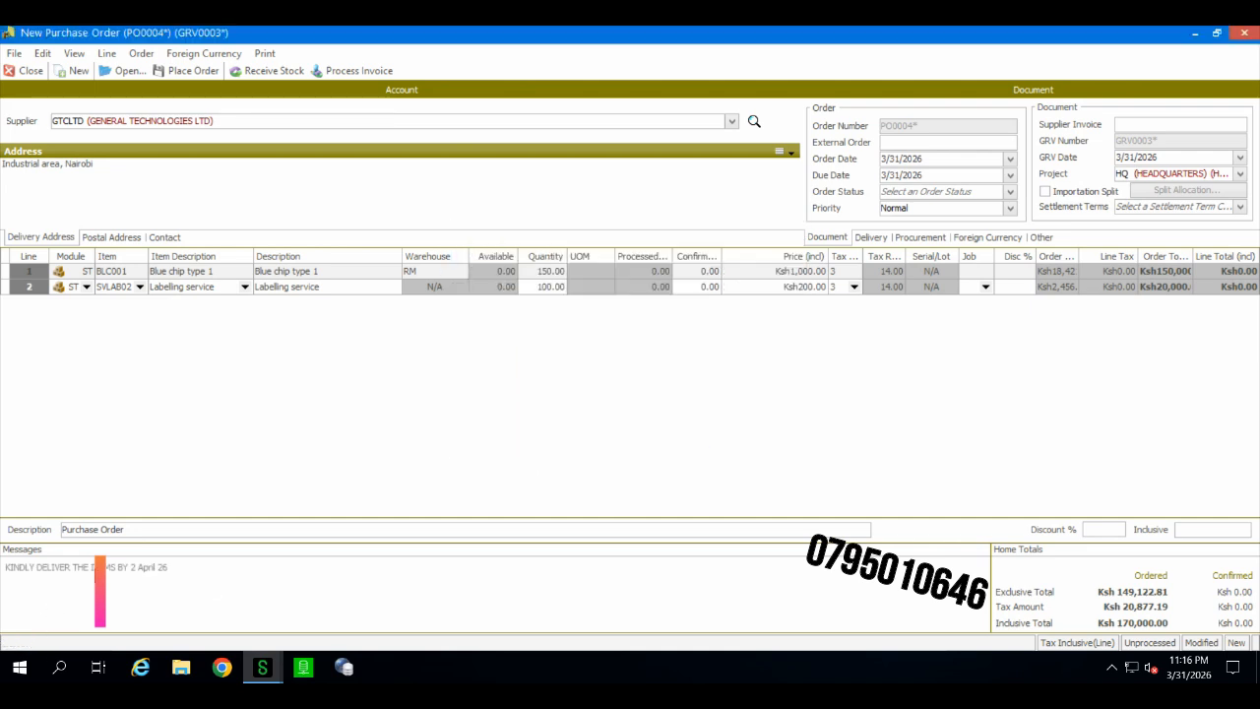
# Step: Place the purchase order and print-preview the purchase order document
pyautogui.click(187, 74)
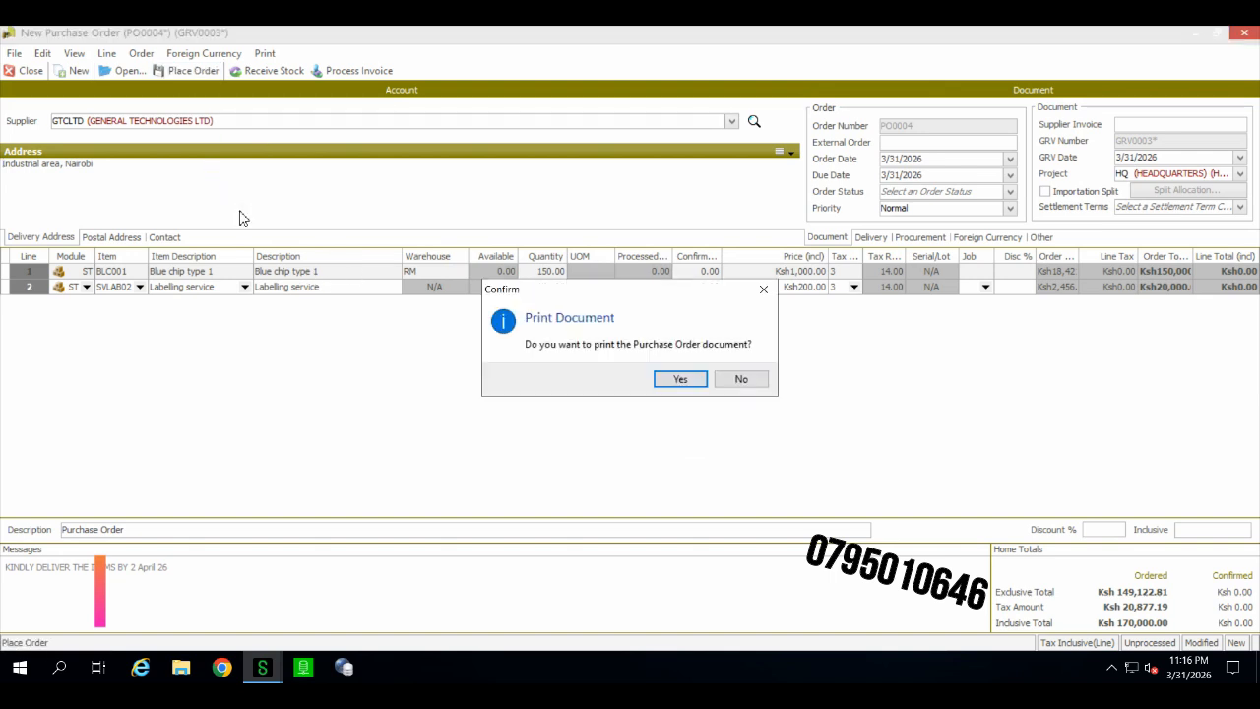
pyautogui.click(667, 378)
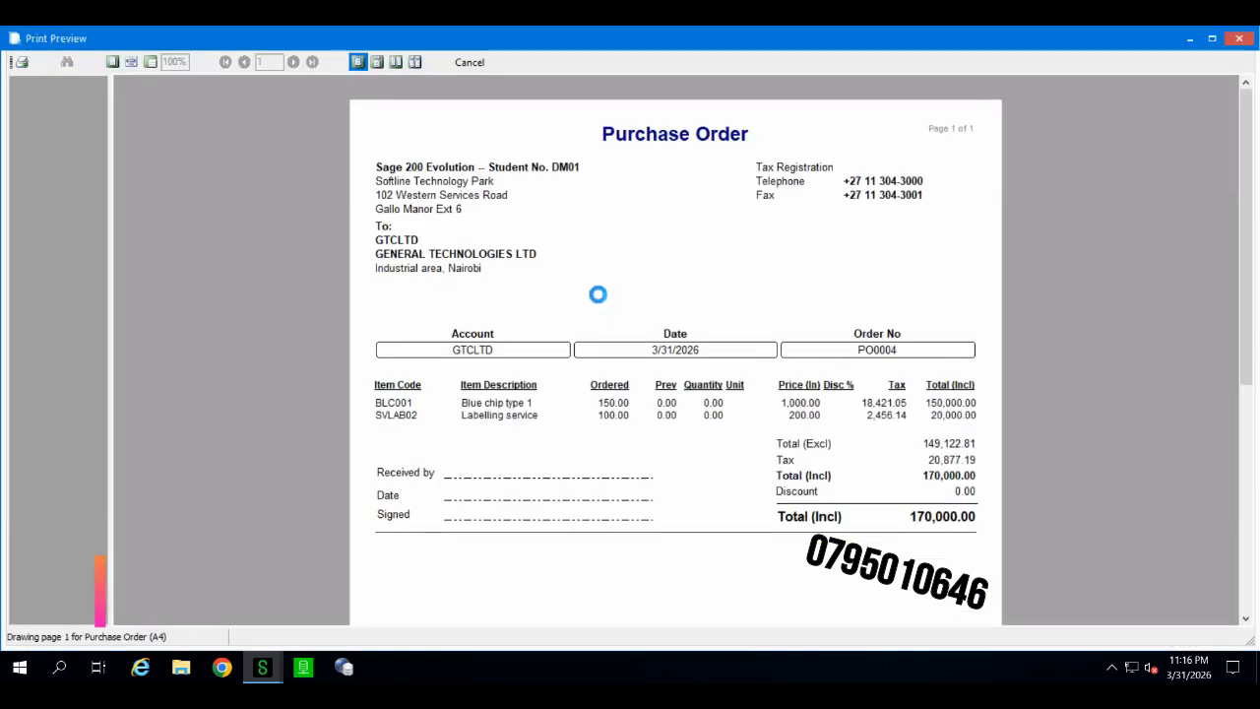
pyautogui.scroll(-3, 566, 254)
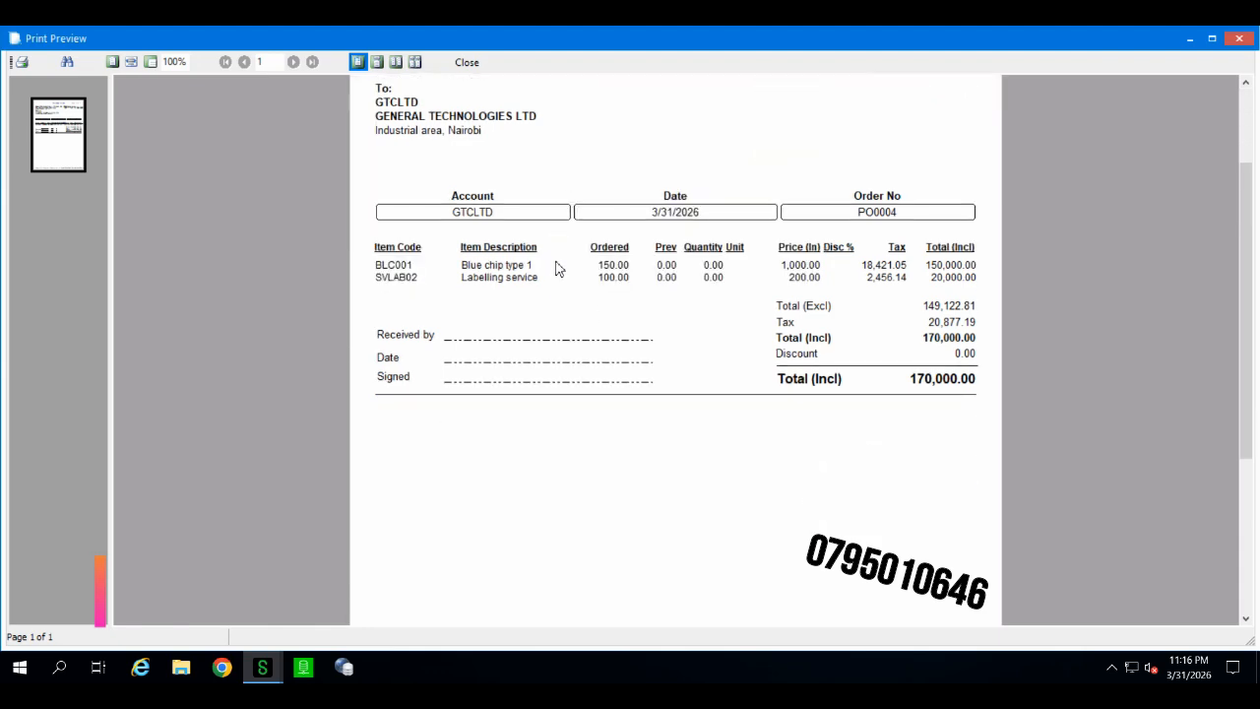
# Step: Review the GTCLTD purchase order preview from top to bottom, then close the preview
pyautogui.scroll(3, 554, 266)
pyautogui.scroll(-5, 687, 293)
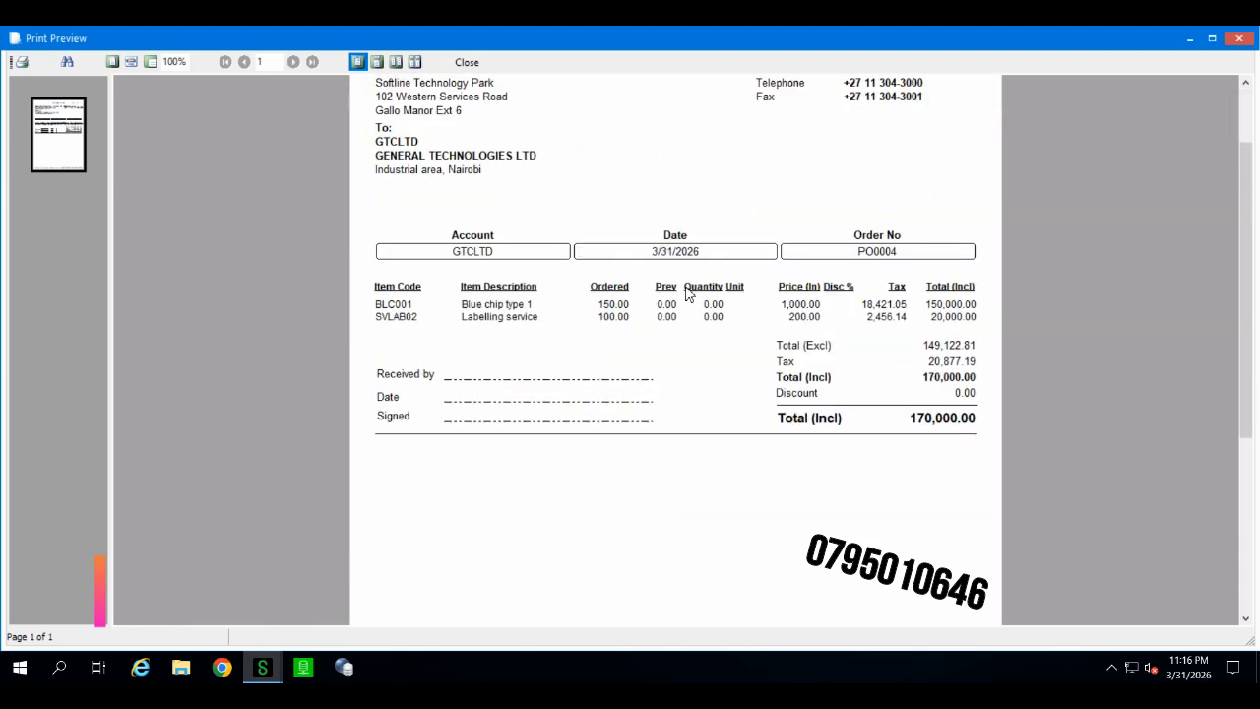
pyautogui.scroll(-2, 683, 283)
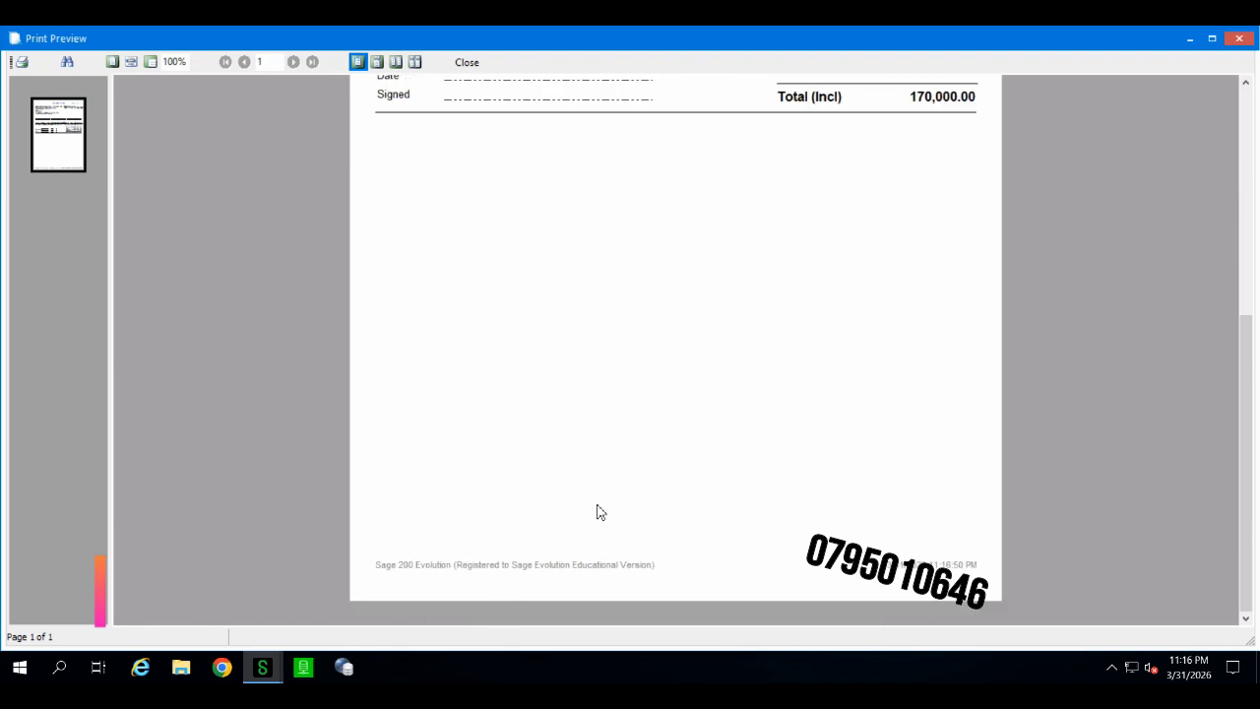
pyautogui.scroll(7, 596, 512)
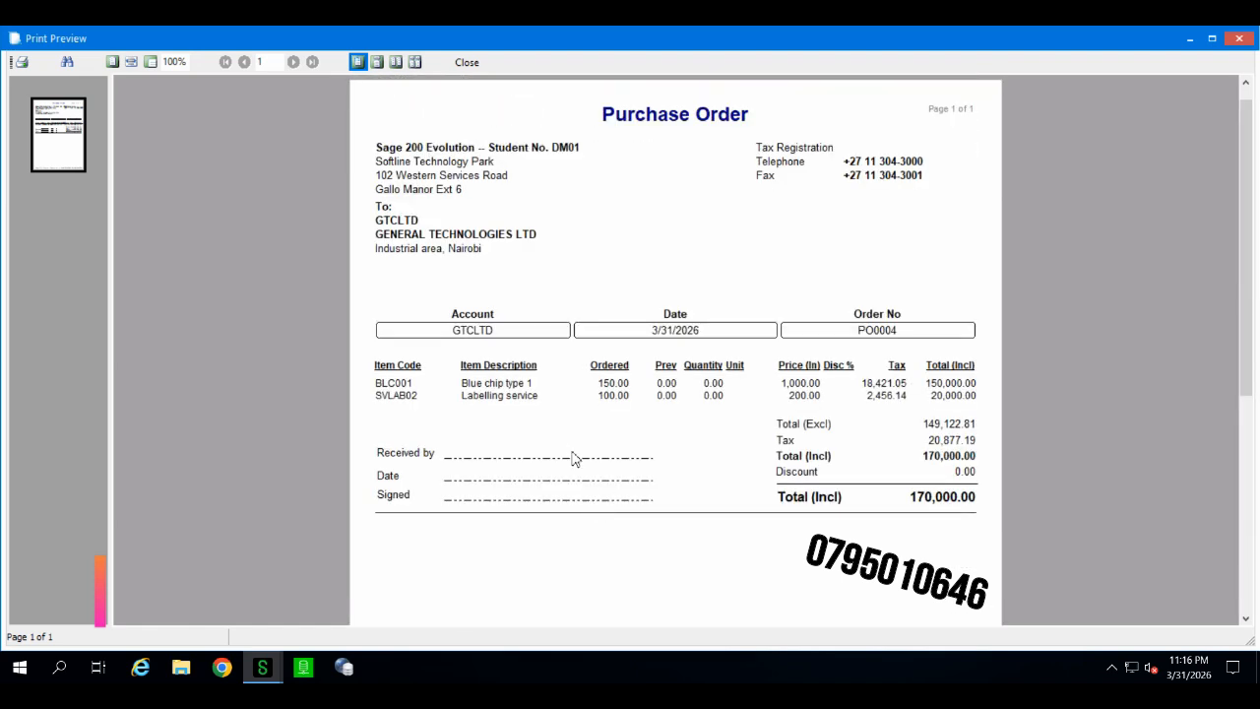
pyautogui.scroll(1, 575, 459)
pyautogui.click(463, 65)
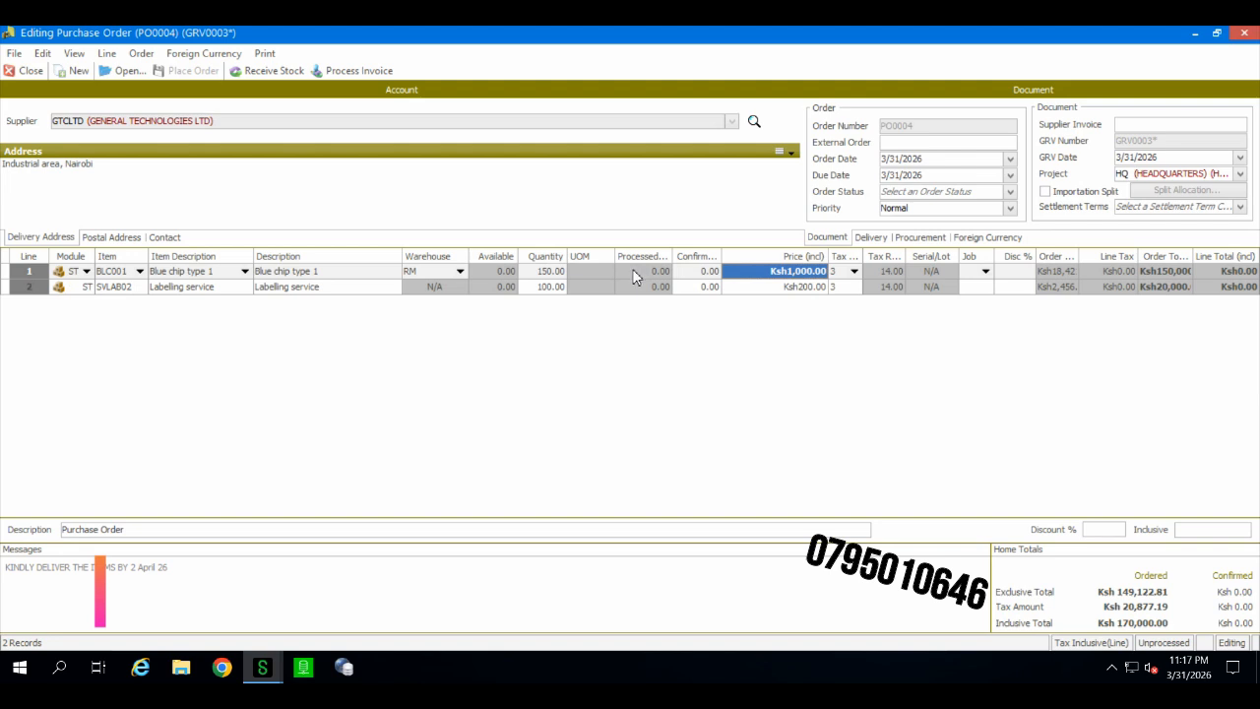
# Step: Start a new purchase order for supplier ADVTEC (ADVANCE TECHNOLOGIES)
pyautogui.click(222, 191)
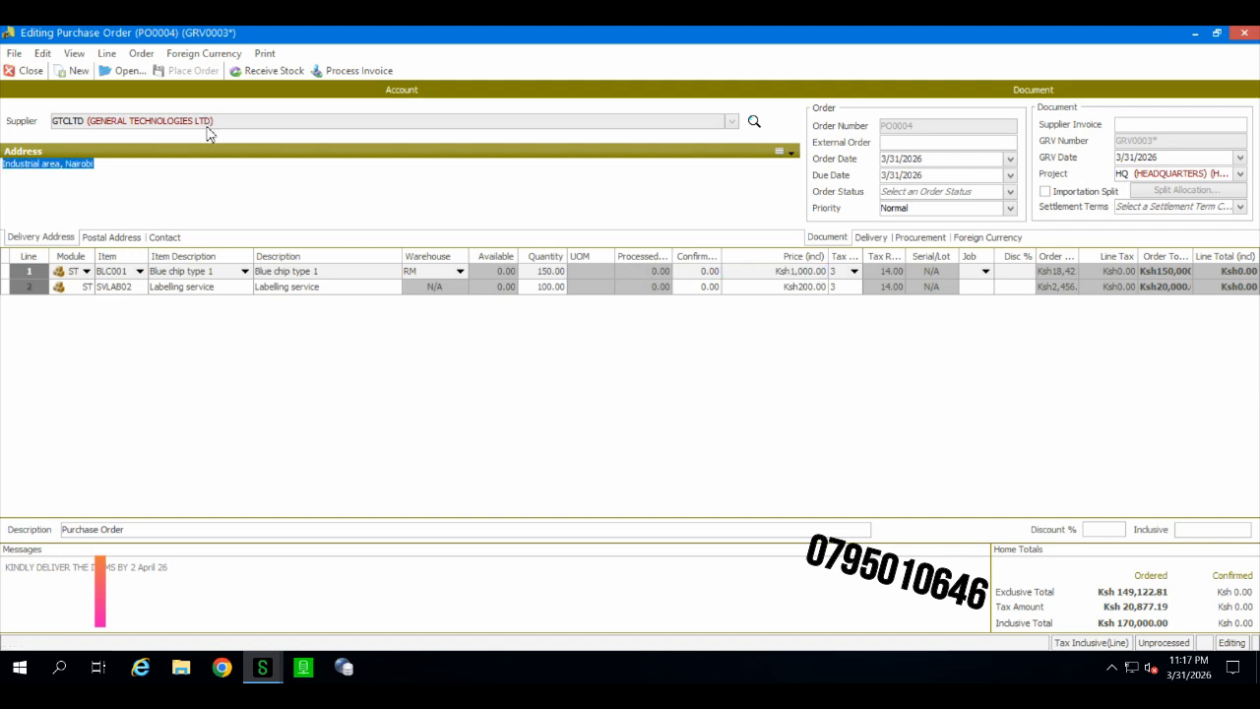
pyautogui.click(287, 287)
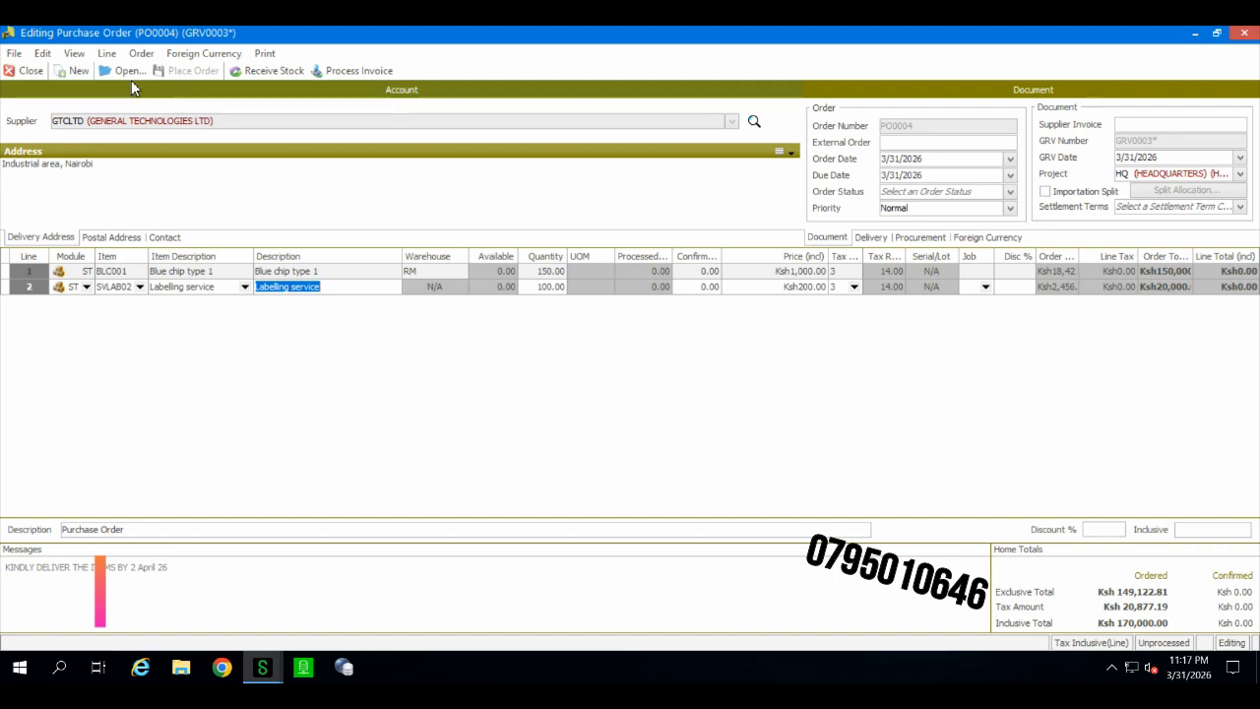
pyautogui.click(66, 72)
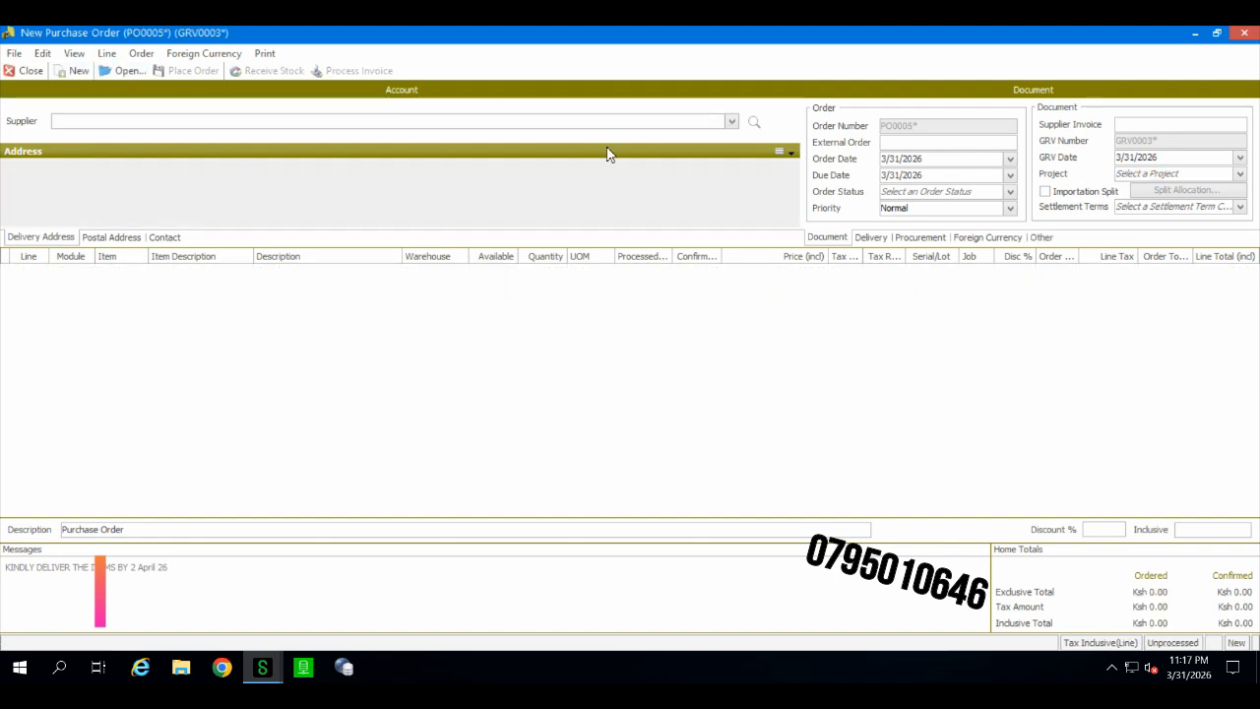
pyautogui.click(731, 122)
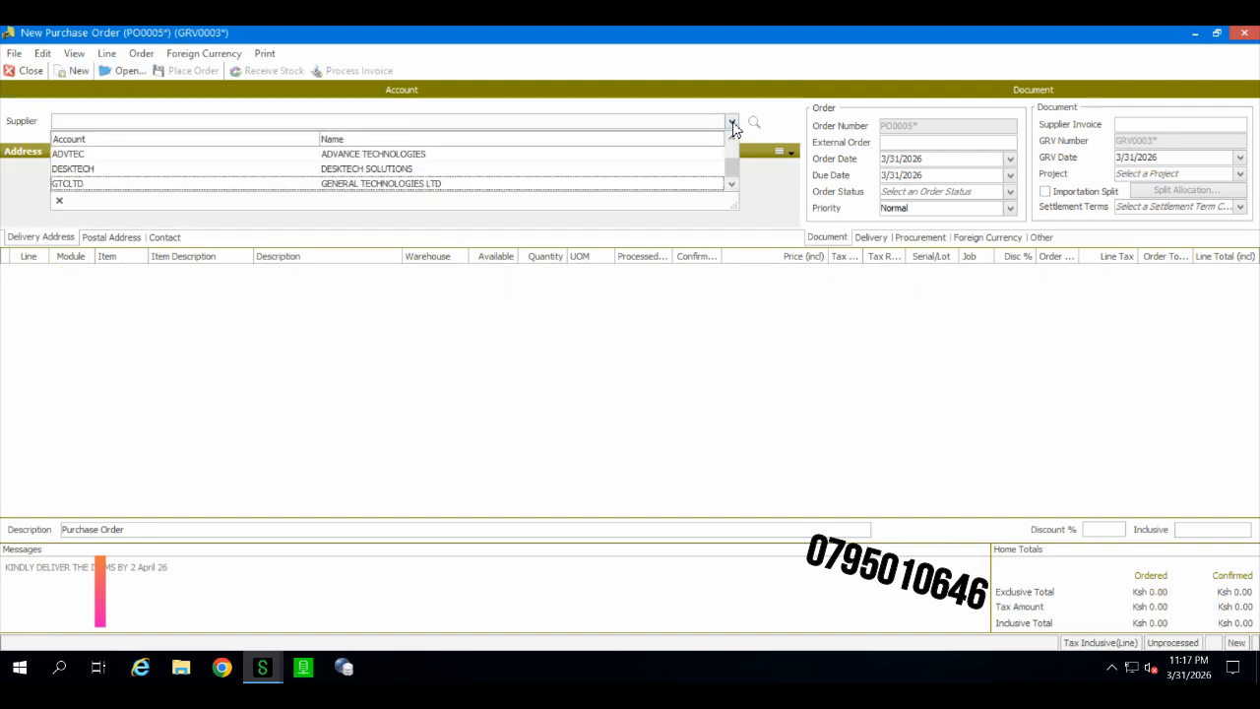
pyautogui.click(591, 155)
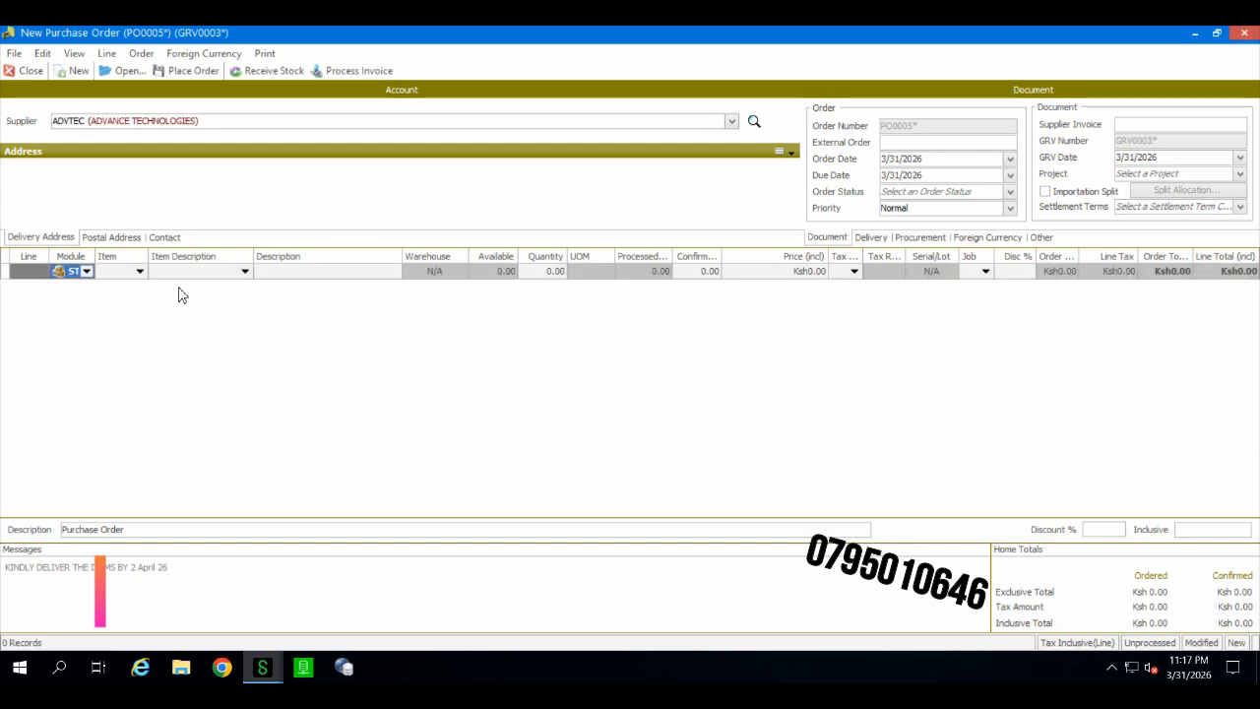
# Step: Add a line for item SVLAB02 (Labelling service) with quantity 50 at price 200
pyautogui.click(140, 271)
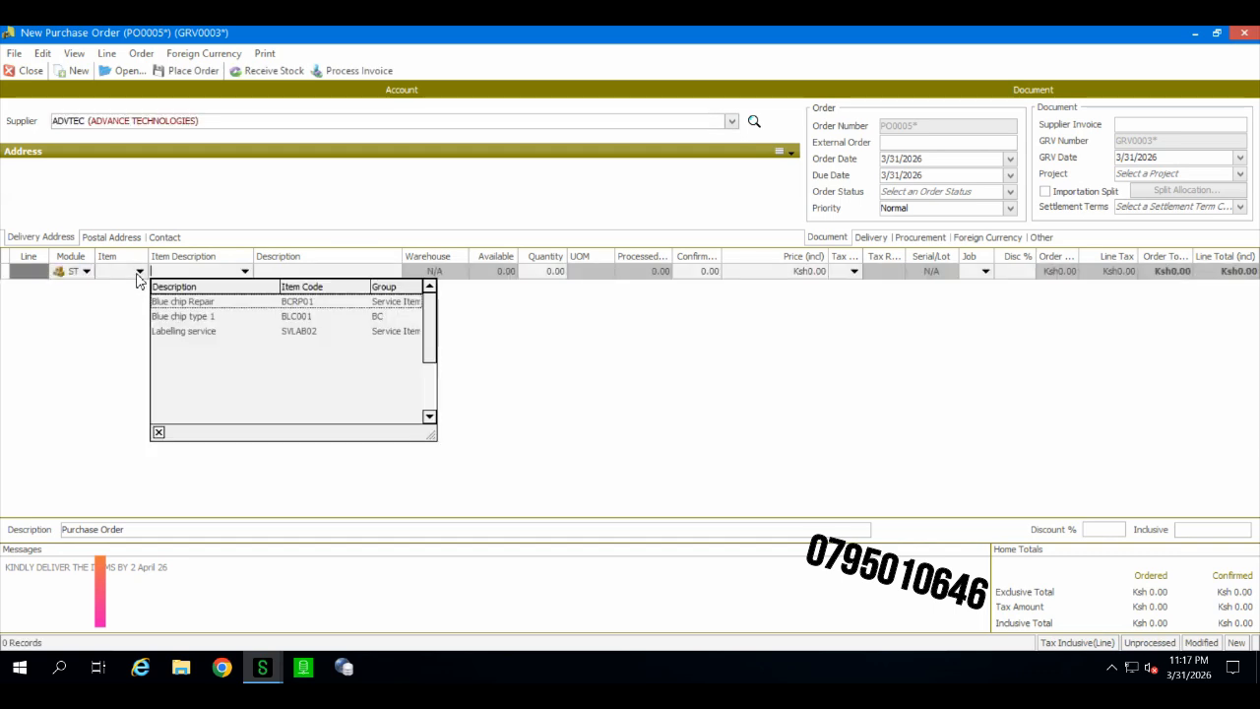
pyautogui.click(139, 271)
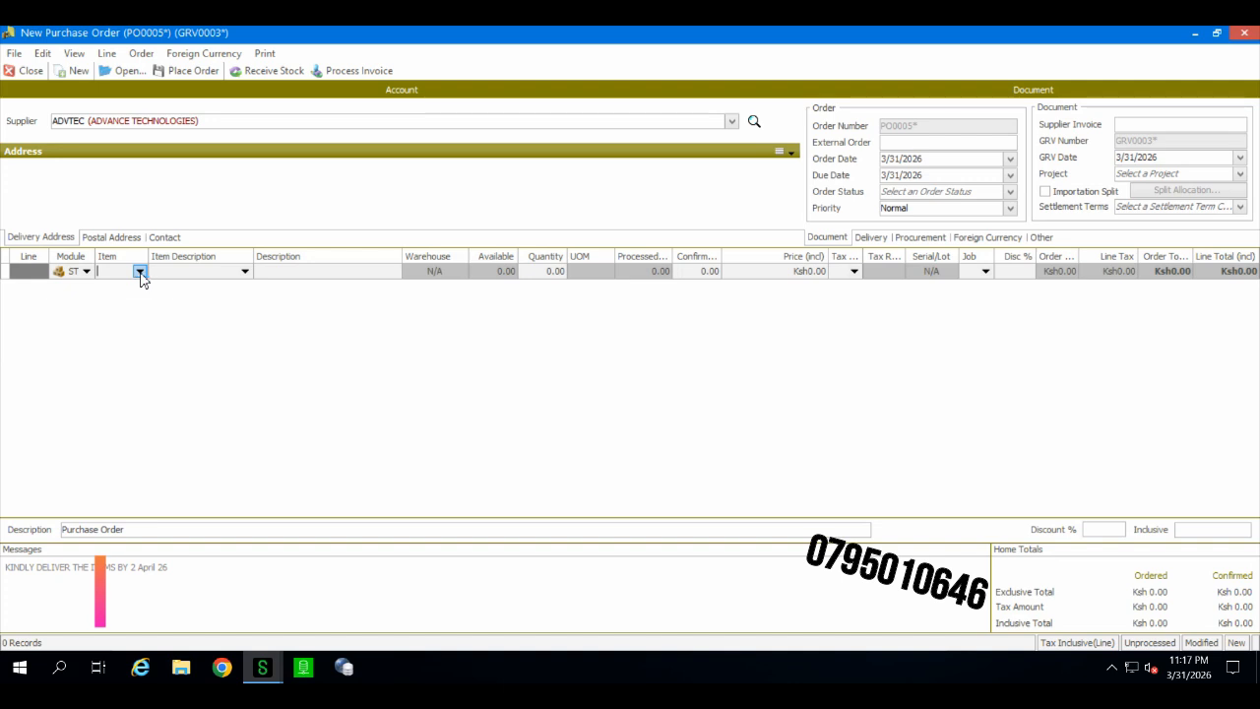
pyautogui.click(140, 272)
pyautogui.click(153, 329)
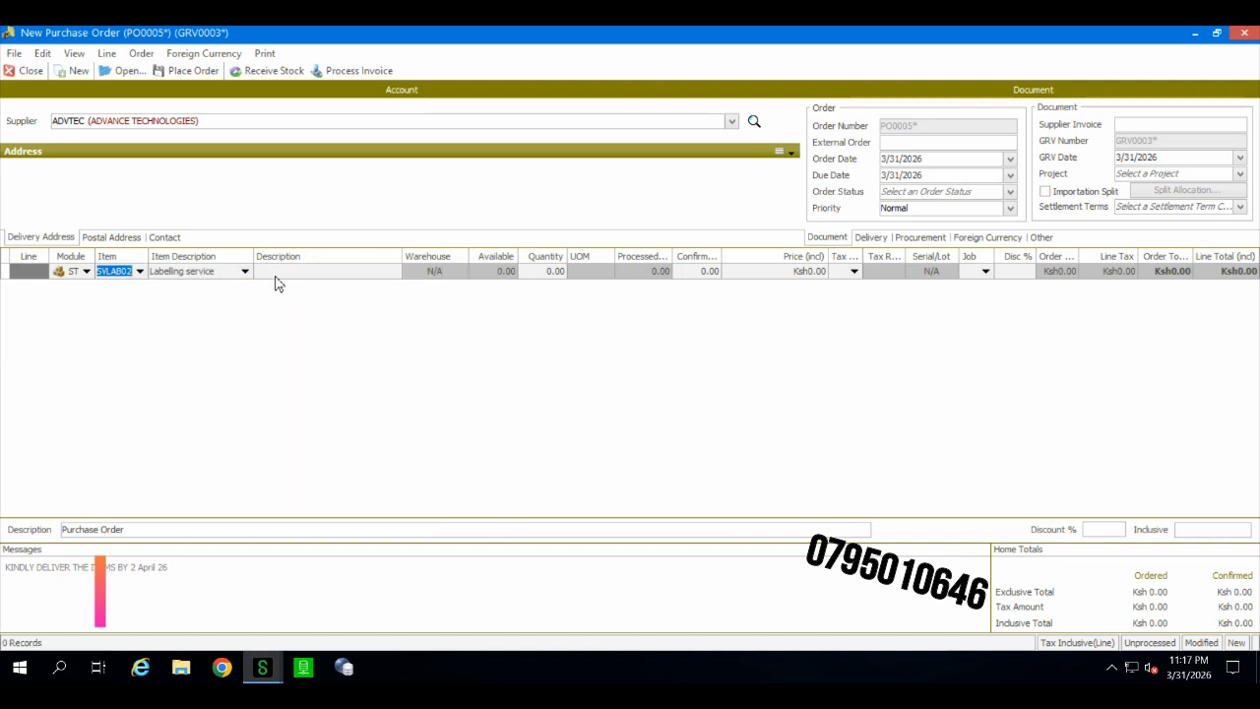
pyautogui.press('Tab')
pyautogui.click(541, 276)
pyautogui.write('50')
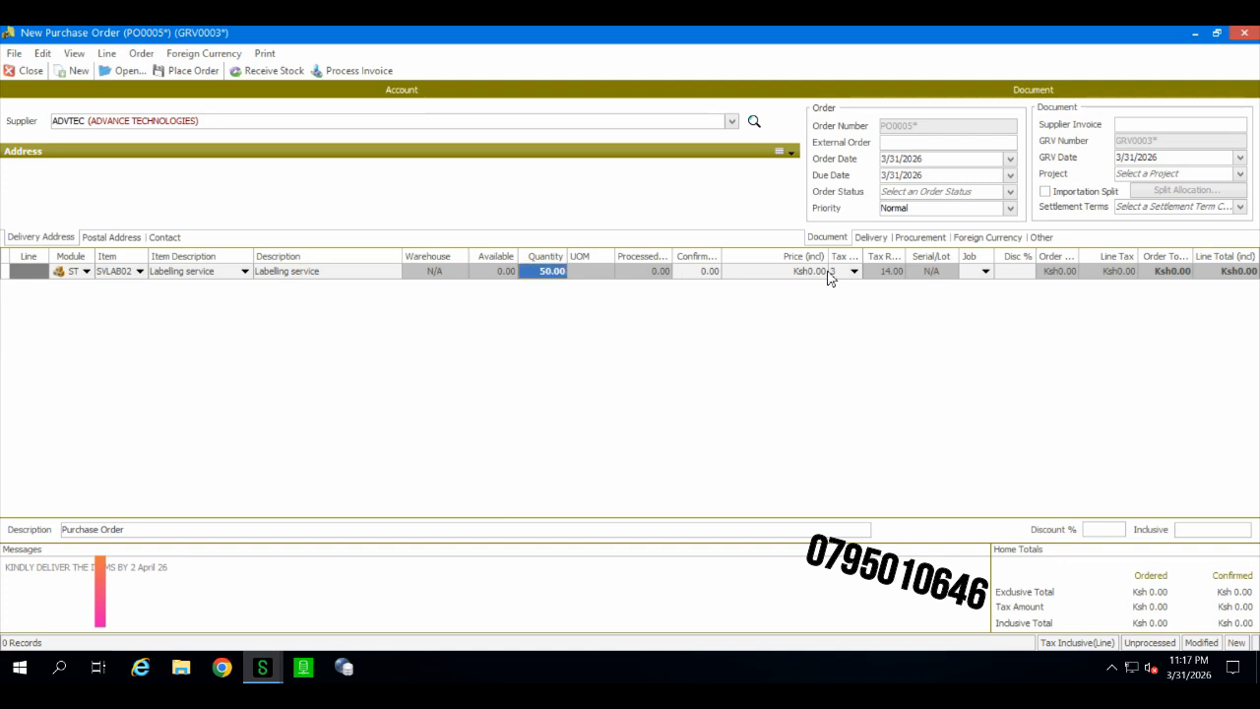
pyautogui.click(810, 274)
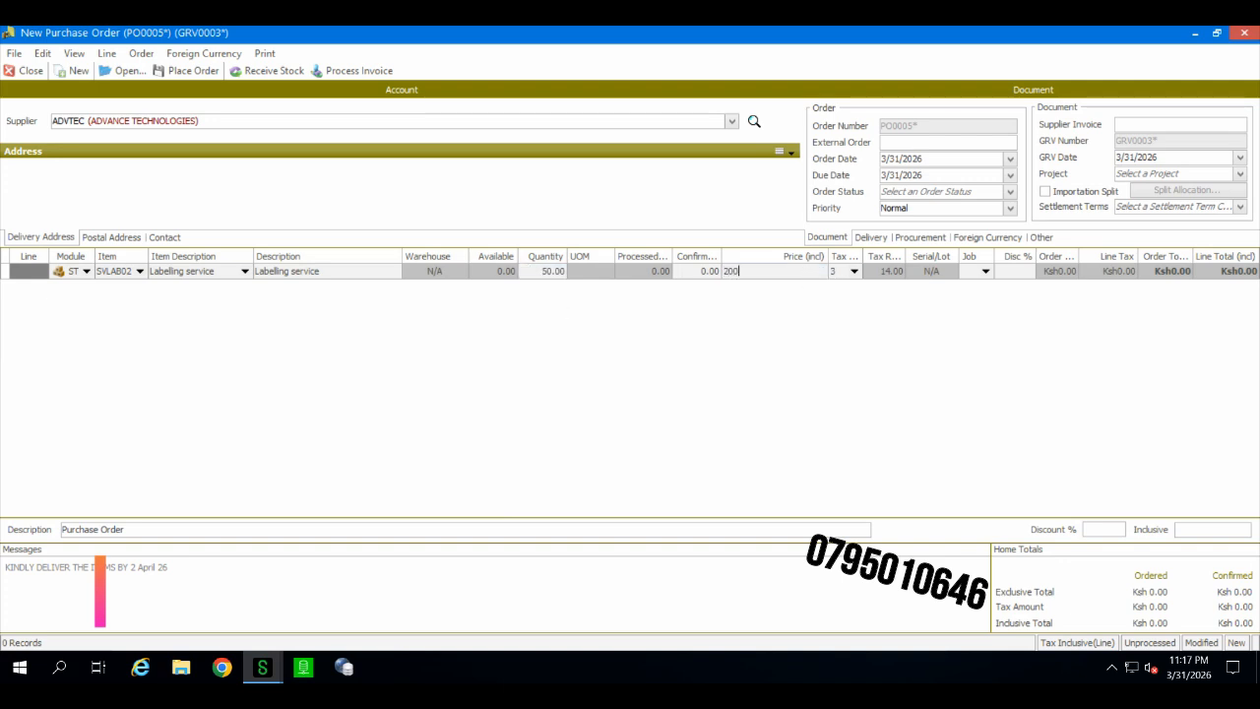
pyautogui.press('Return')
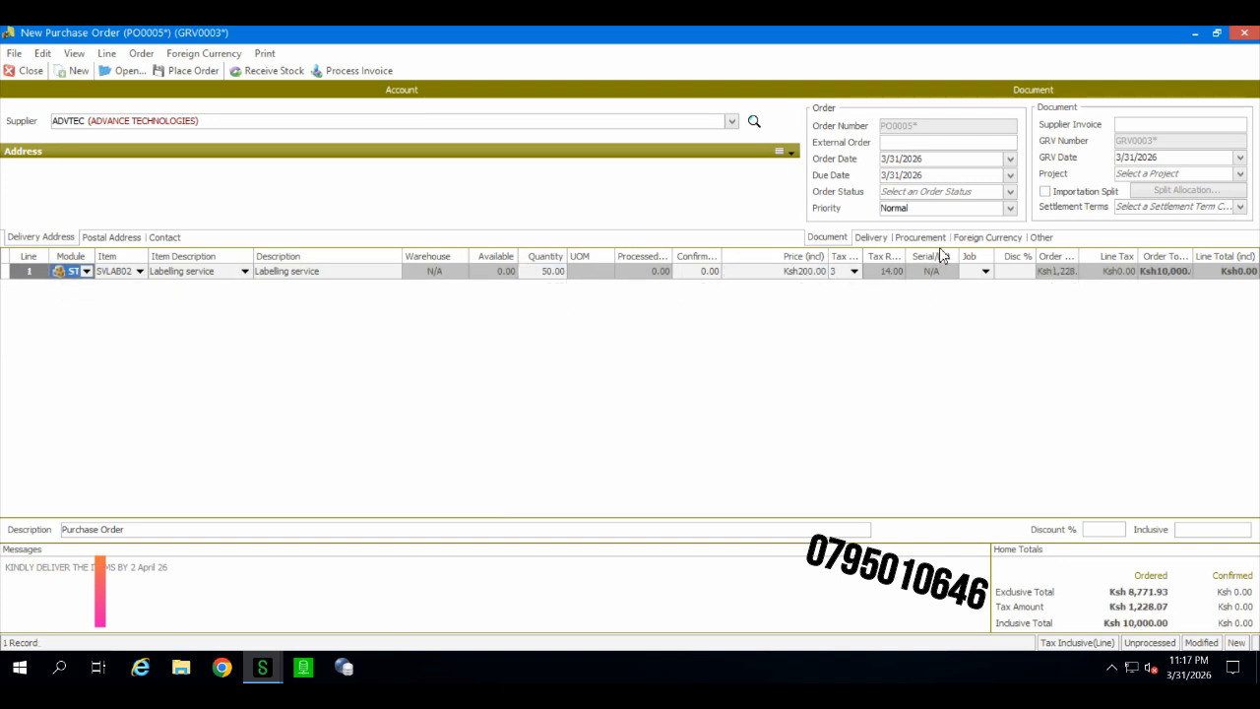
# Step: Place the ADVTEC purchase order, print-preview its purchase order document and close the preview
pyautogui.click(872, 239)
pyautogui.click(832, 239)
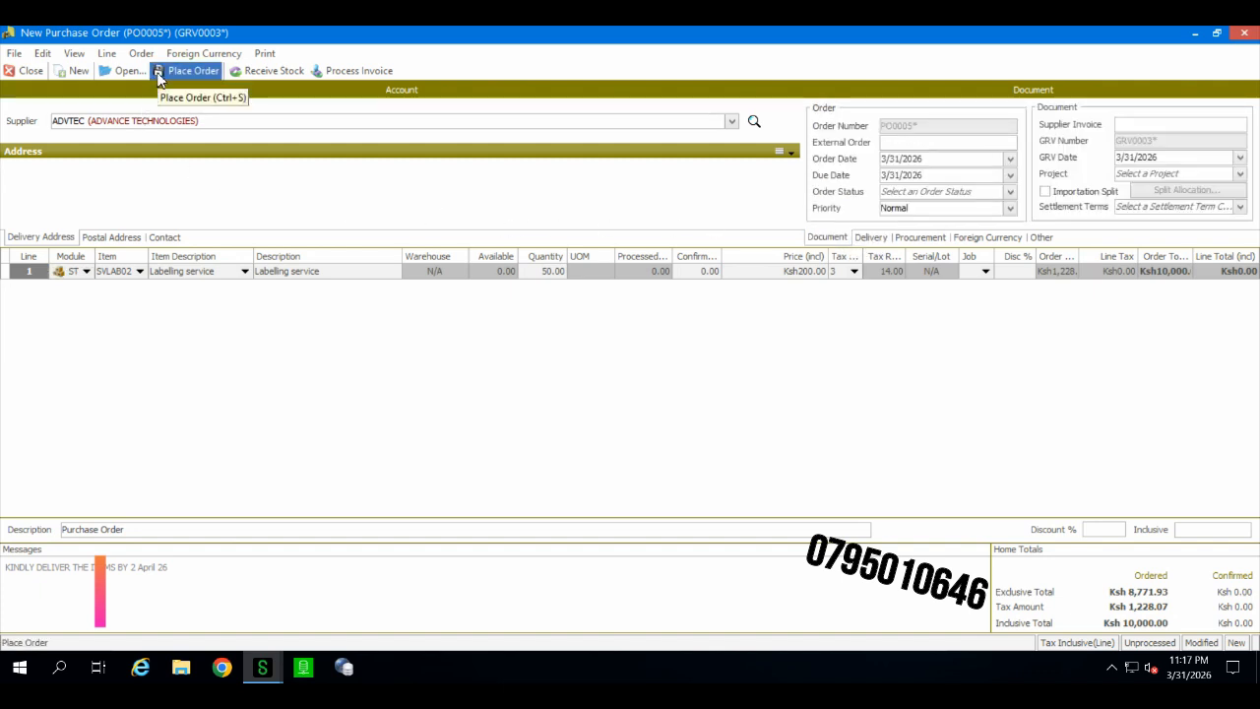
pyautogui.click(158, 79)
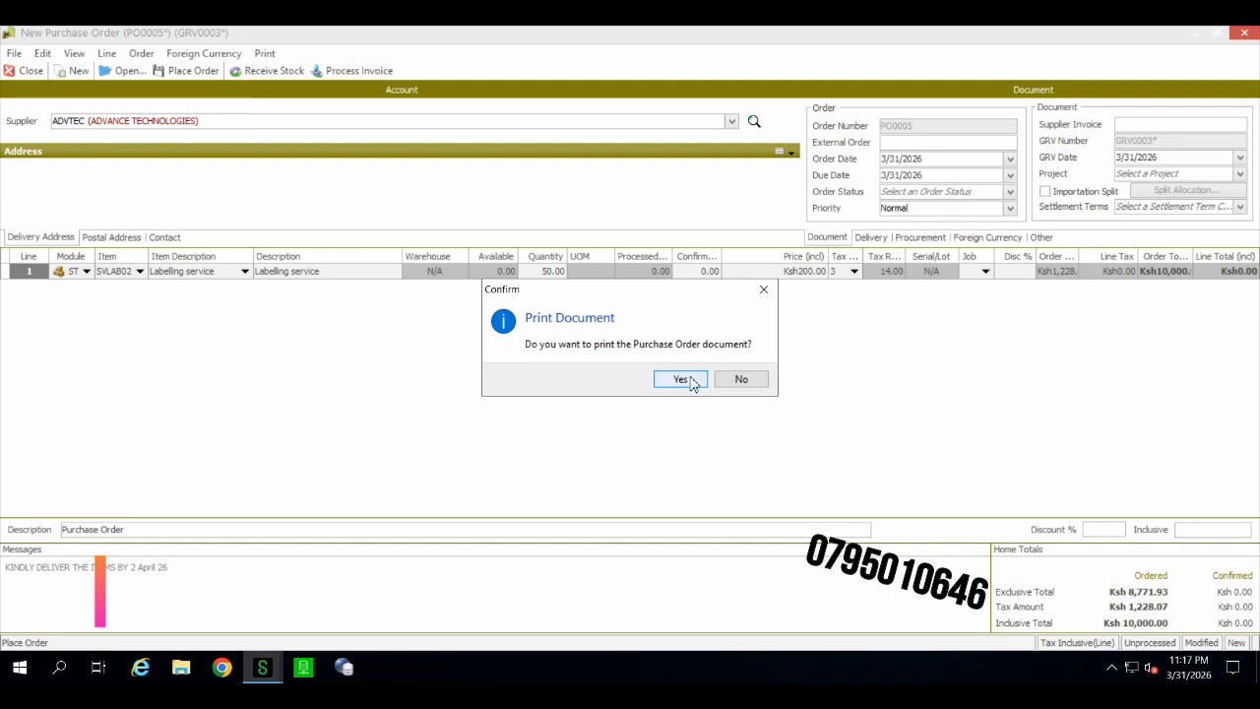
pyautogui.click(681, 380)
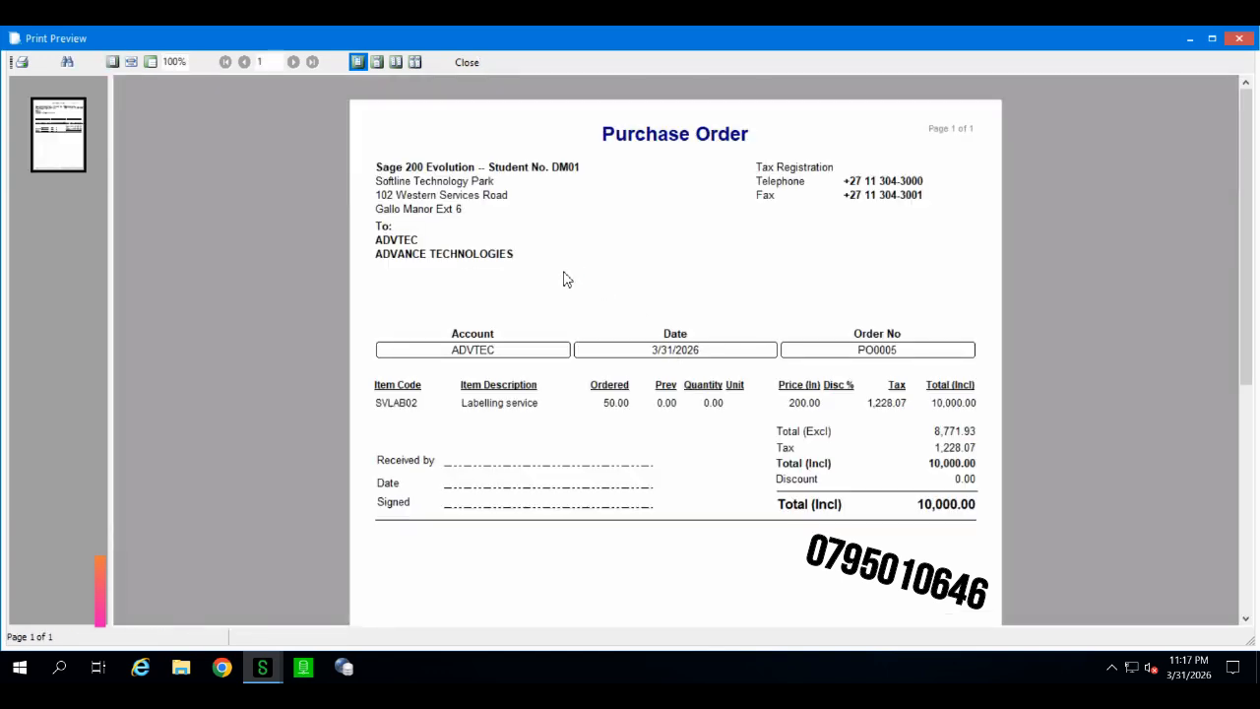
pyautogui.scroll(-2, 565, 279)
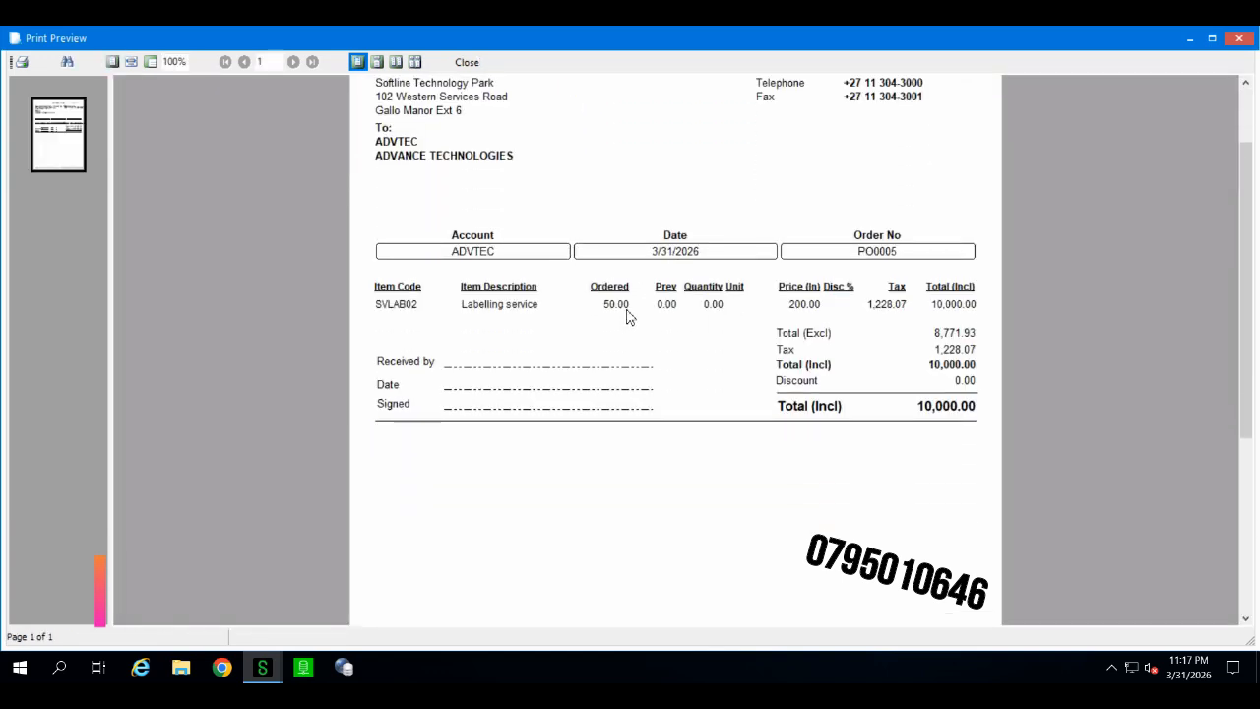
pyautogui.click(466, 62)
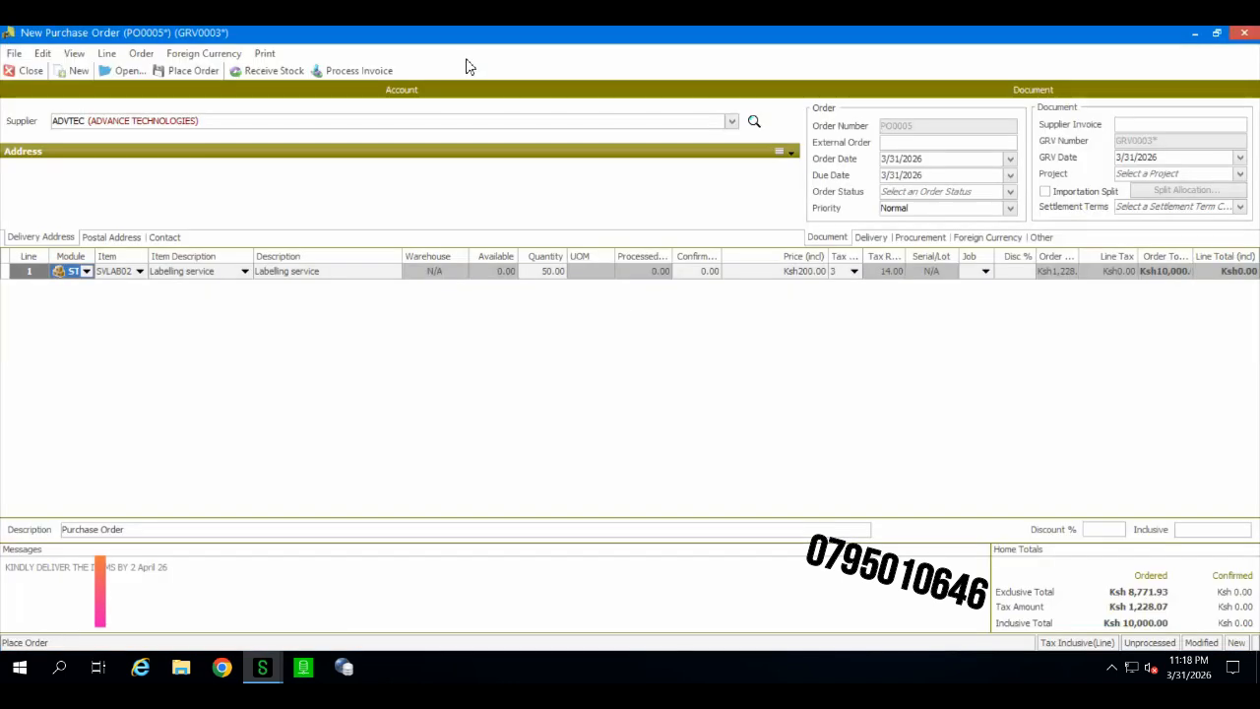
# Step: Close the order and open the maintenance list of placed purchase orders for processing
pyautogui.click(37, 76)
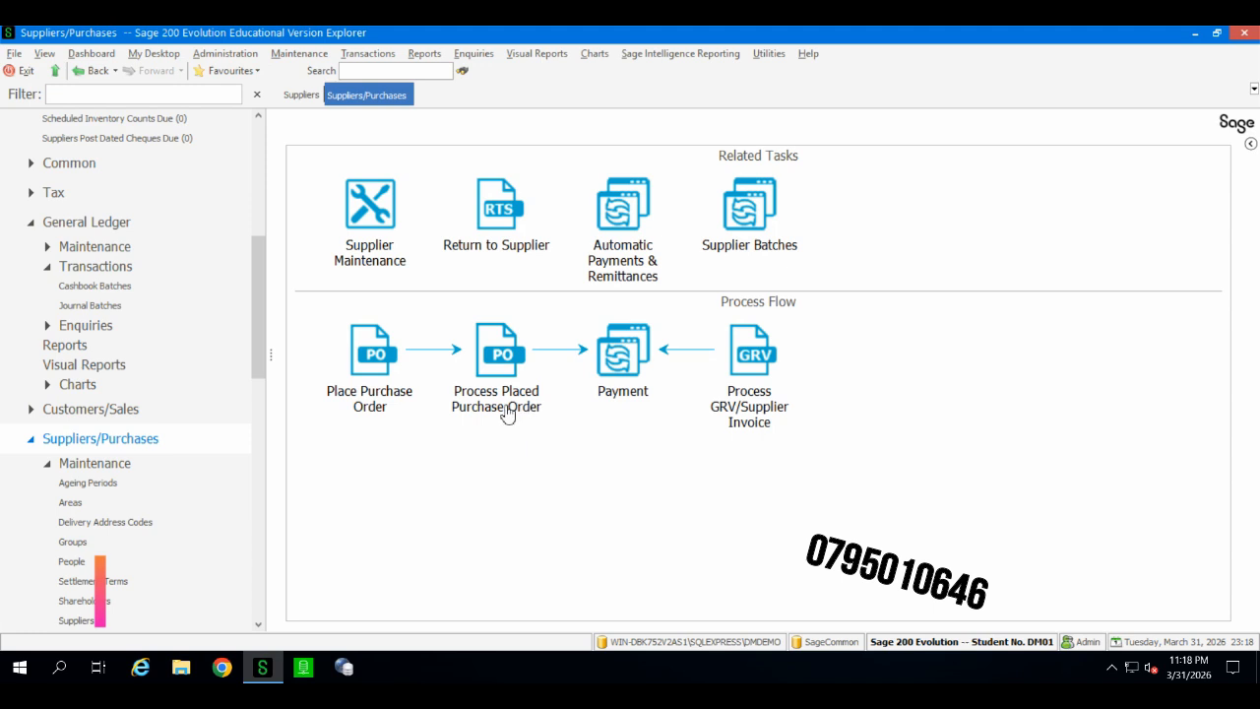
pyautogui.click(500, 403)
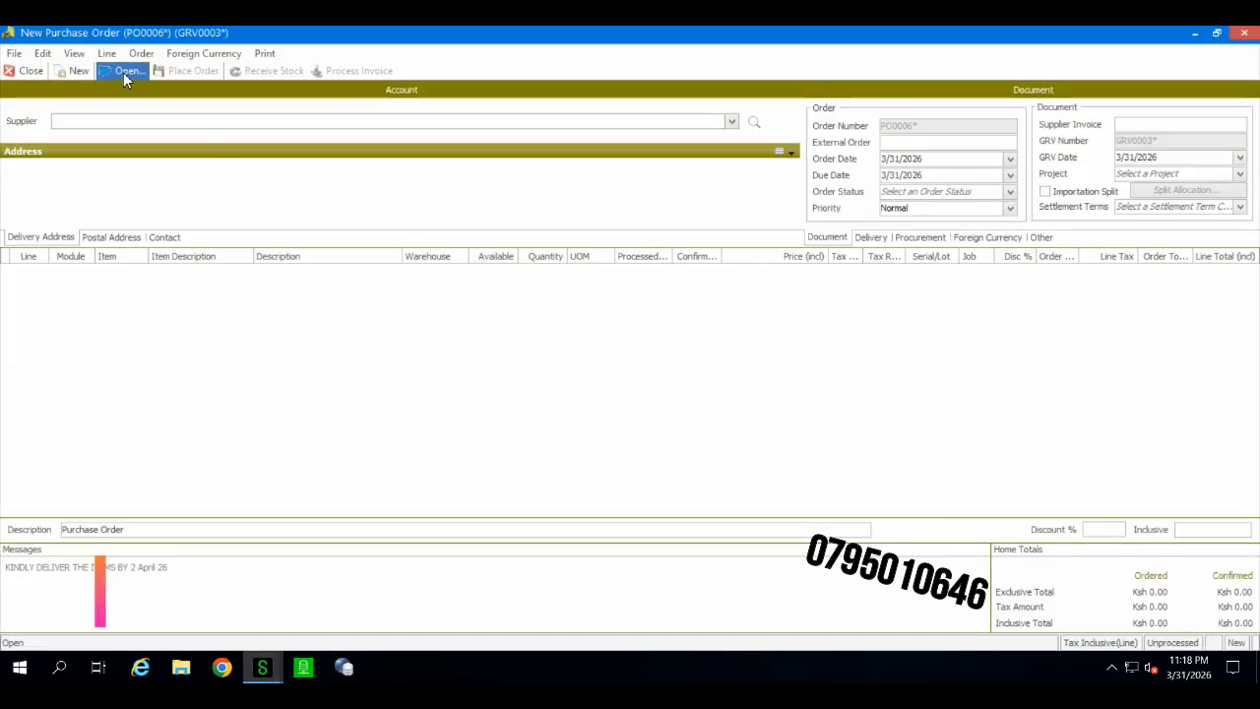
pyautogui.click(124, 72)
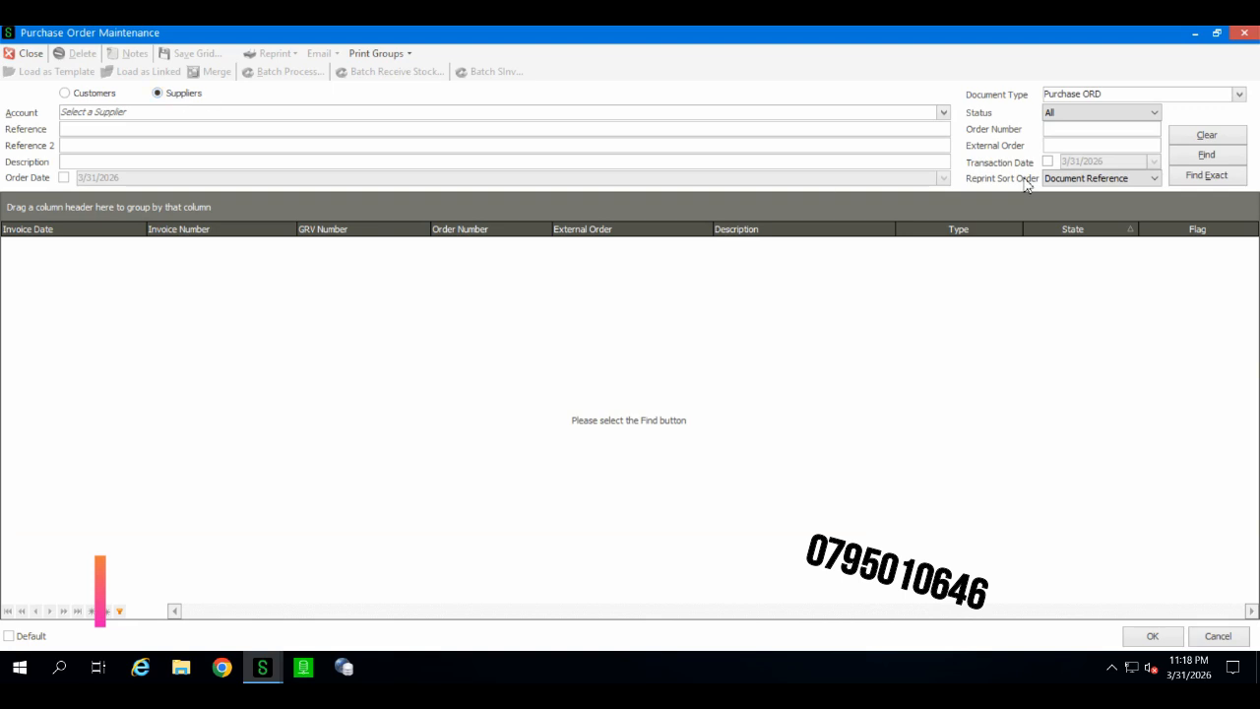
# Step: Search for unprocessed purchase orders of supplier GTCLTD with transaction date 3/31/2026
pyautogui.click(1069, 114)
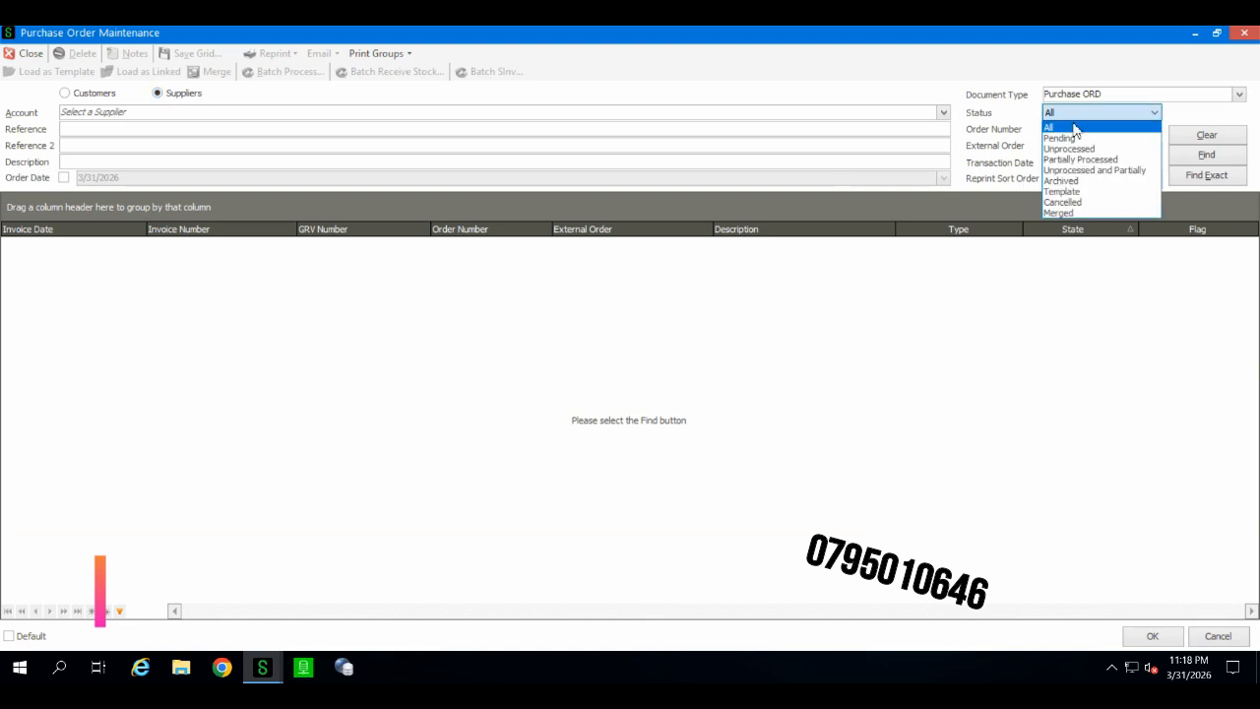
pyautogui.click(1080, 150)
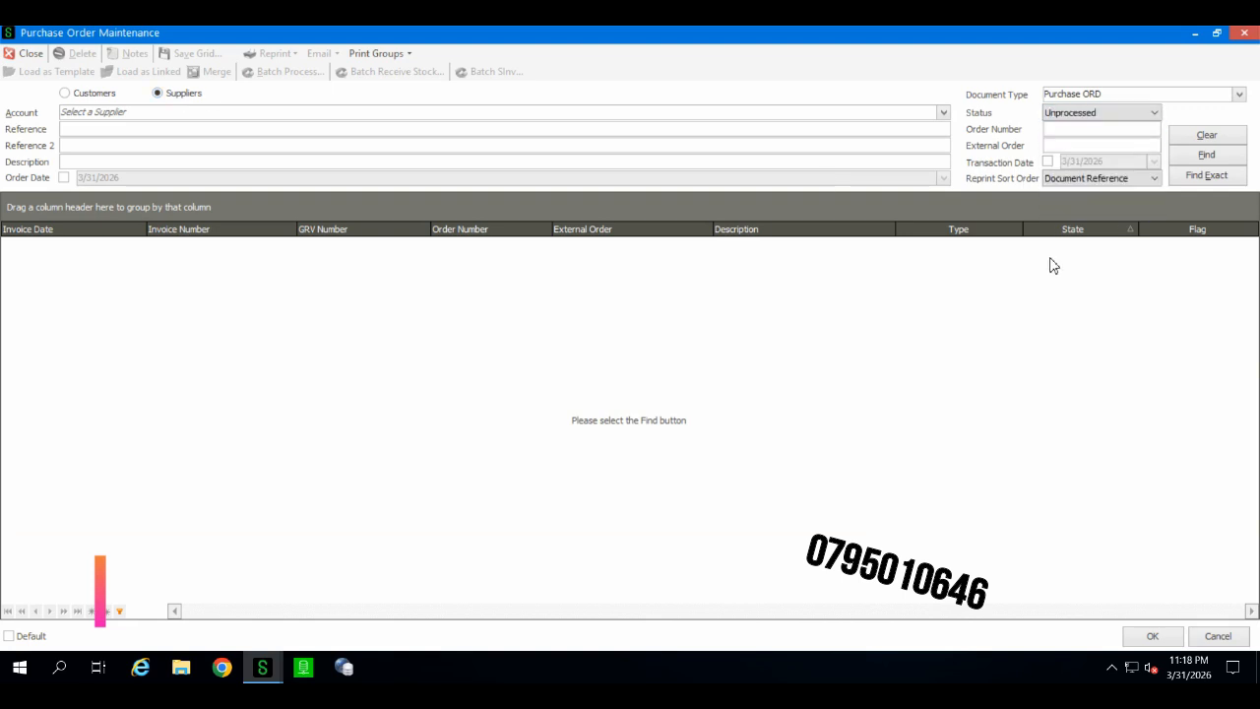
pyautogui.click(1047, 162)
pyautogui.click(942, 112)
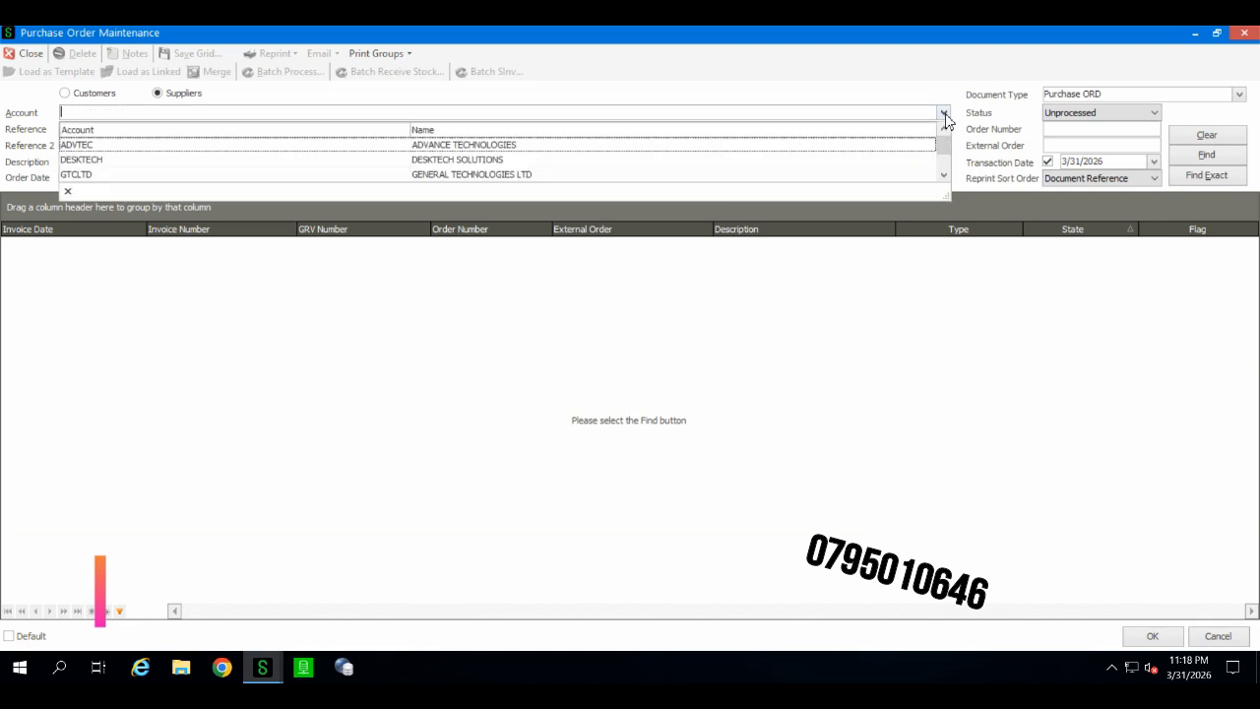
pyautogui.click(793, 175)
pyautogui.click(783, 151)
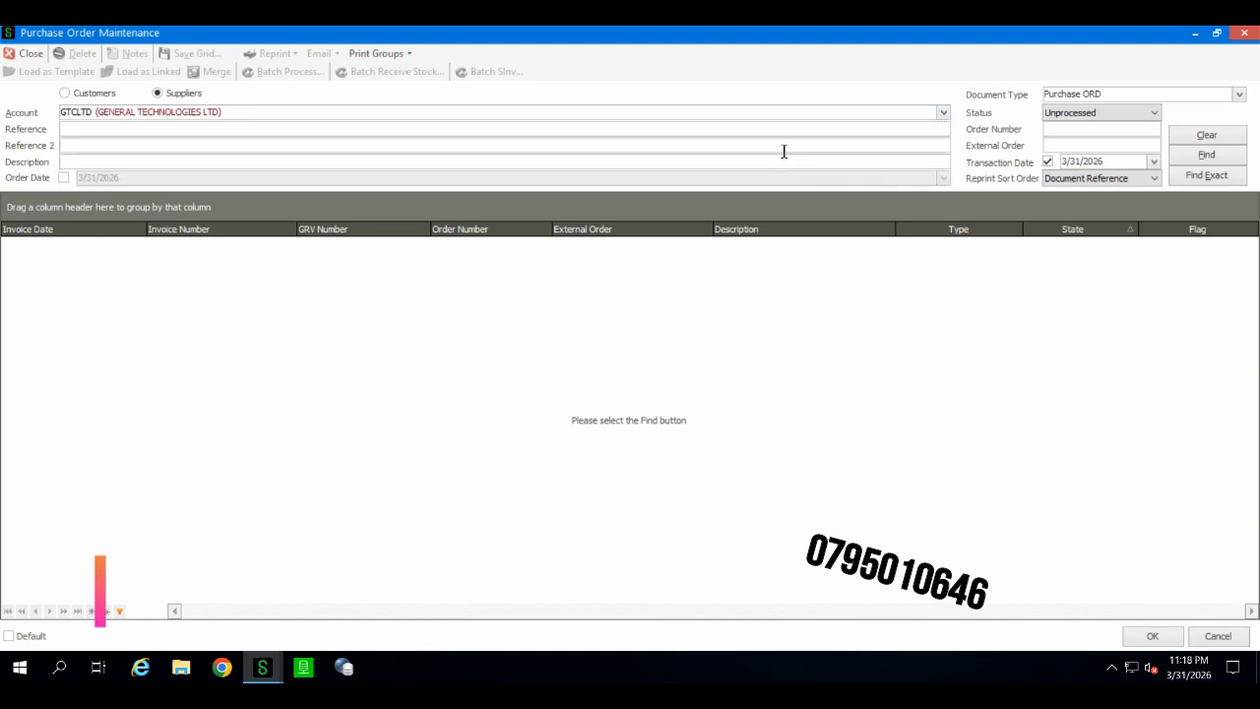
pyautogui.click(1206, 158)
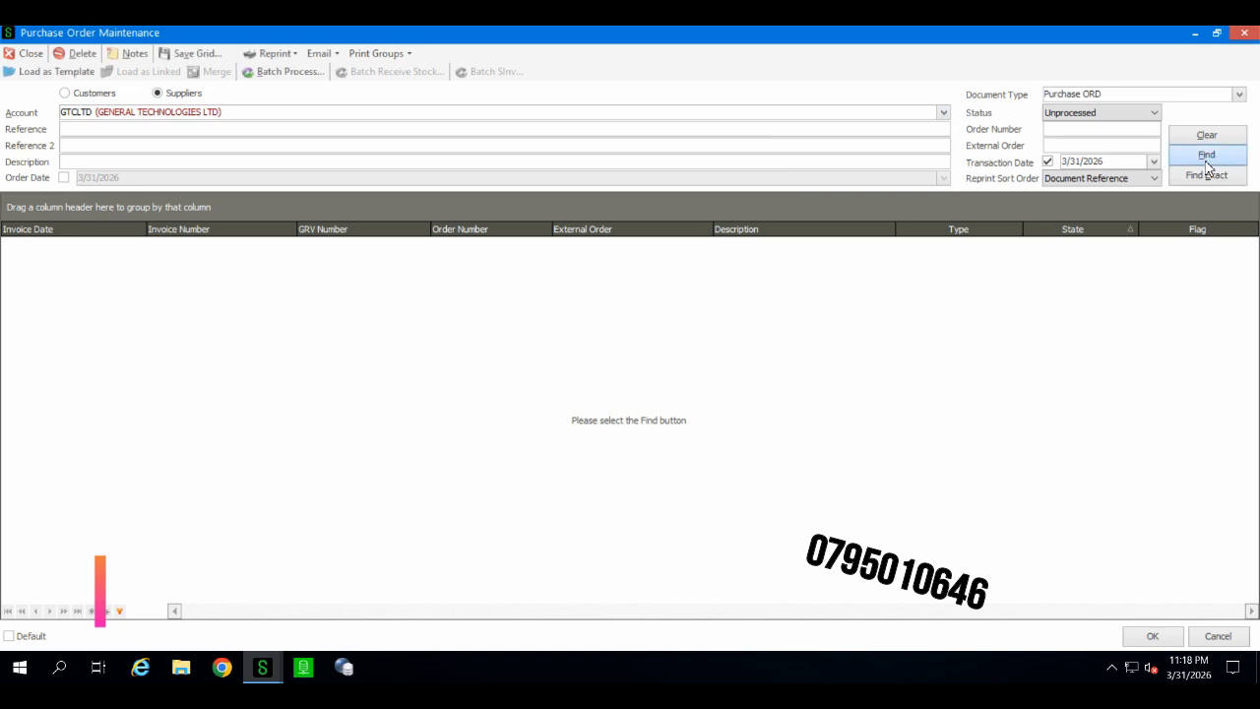
# Step: Customise the grid by removing the External Order, Description and Type columns
pyautogui.rightClick(984, 512)
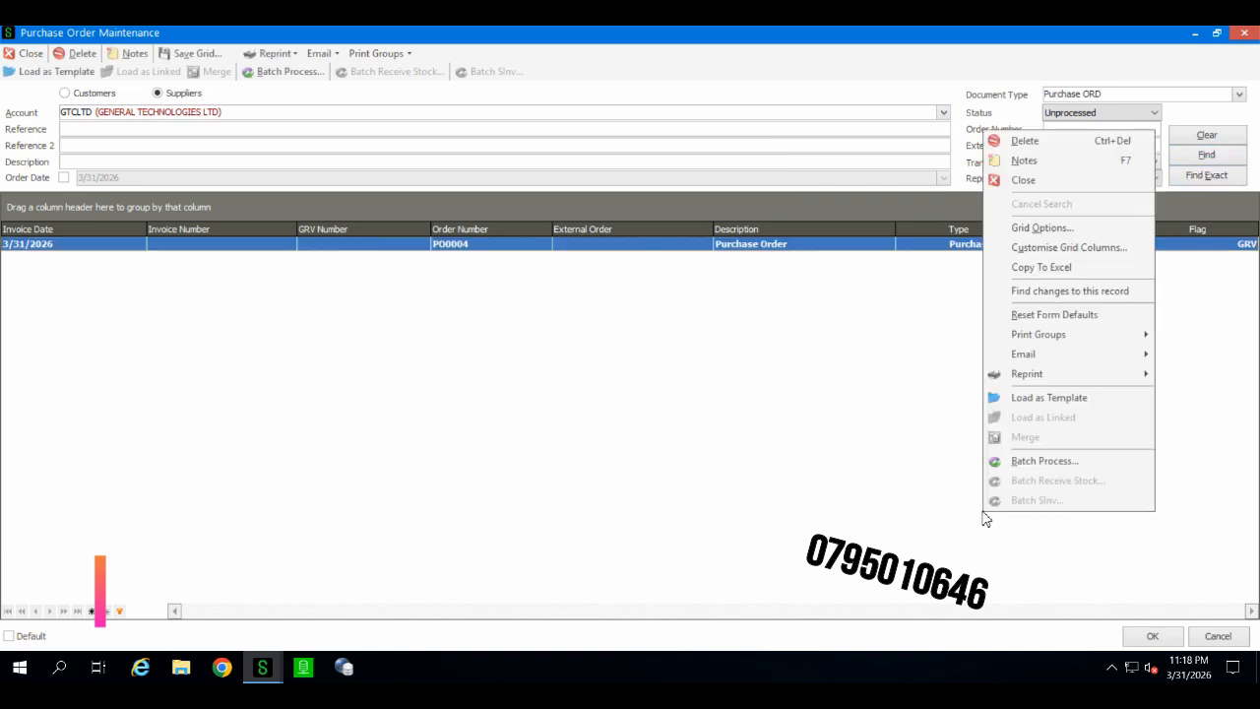
pyautogui.click(1049, 248)
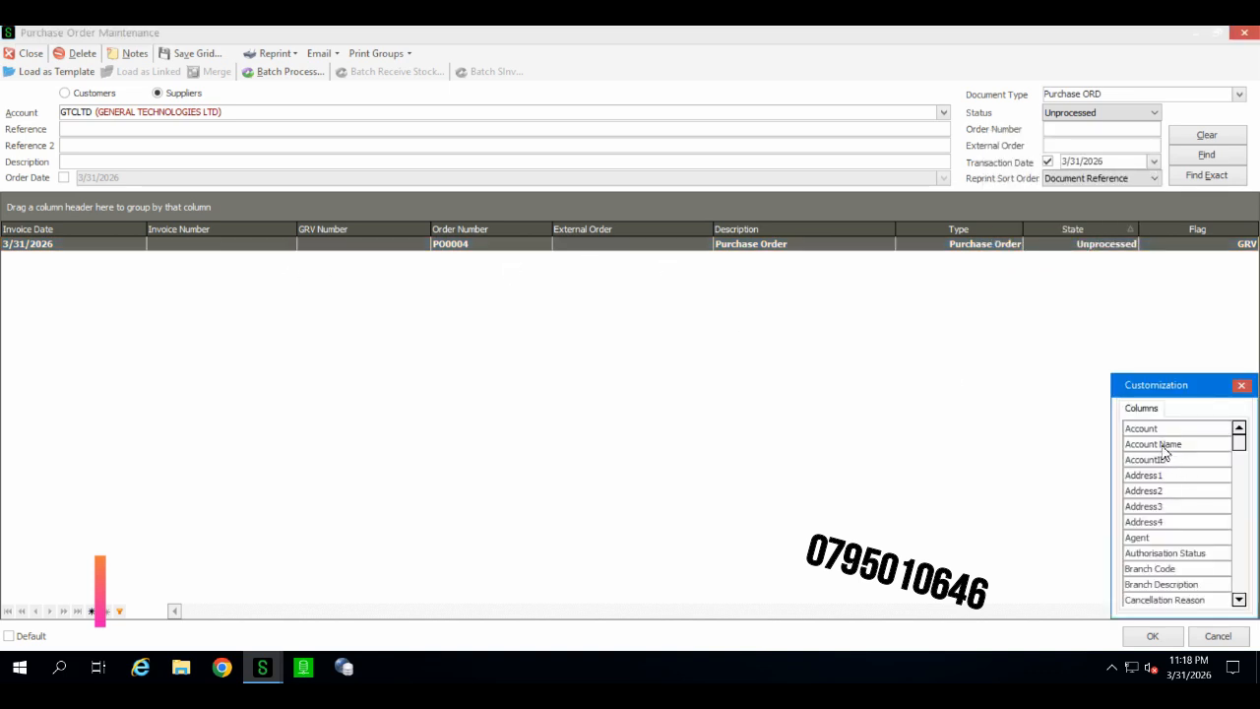
pyautogui.moveTo(603, 239); pyautogui.dragTo(1177, 504)
pyautogui.moveTo(671, 240); pyautogui.dragTo(1171, 503)
pyautogui.moveTo(862, 237); pyautogui.dragTo(1187, 498)
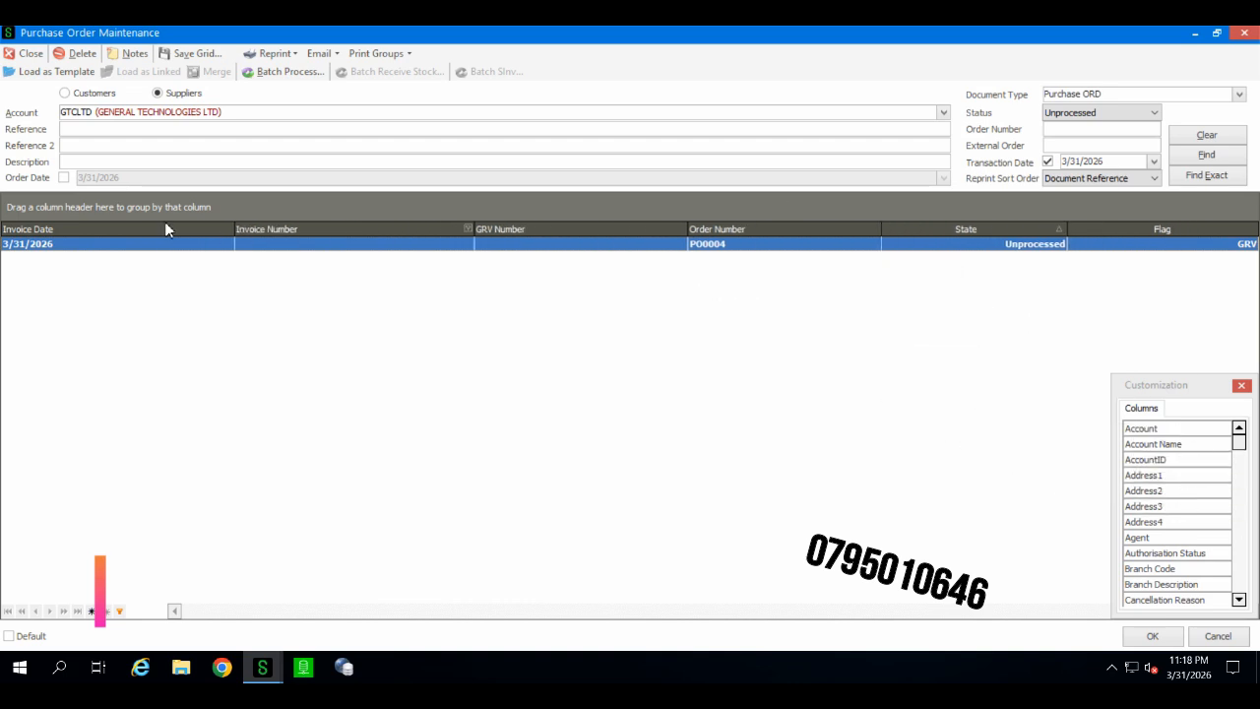
# Step: Add the Invoice Total Incl column to the order grid and close the column customisation list
pyautogui.click(1164, 537)
pyautogui.scroll(-10, 1171, 561)
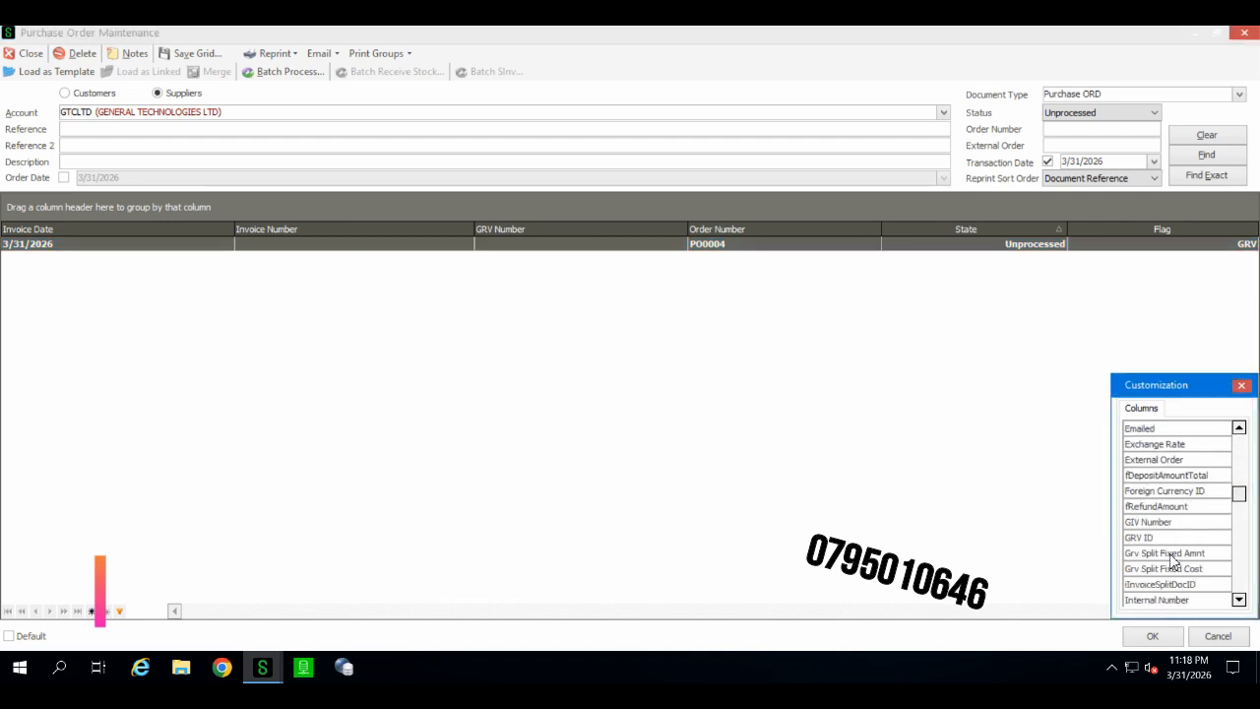
pyautogui.scroll(-3, 1174, 556)
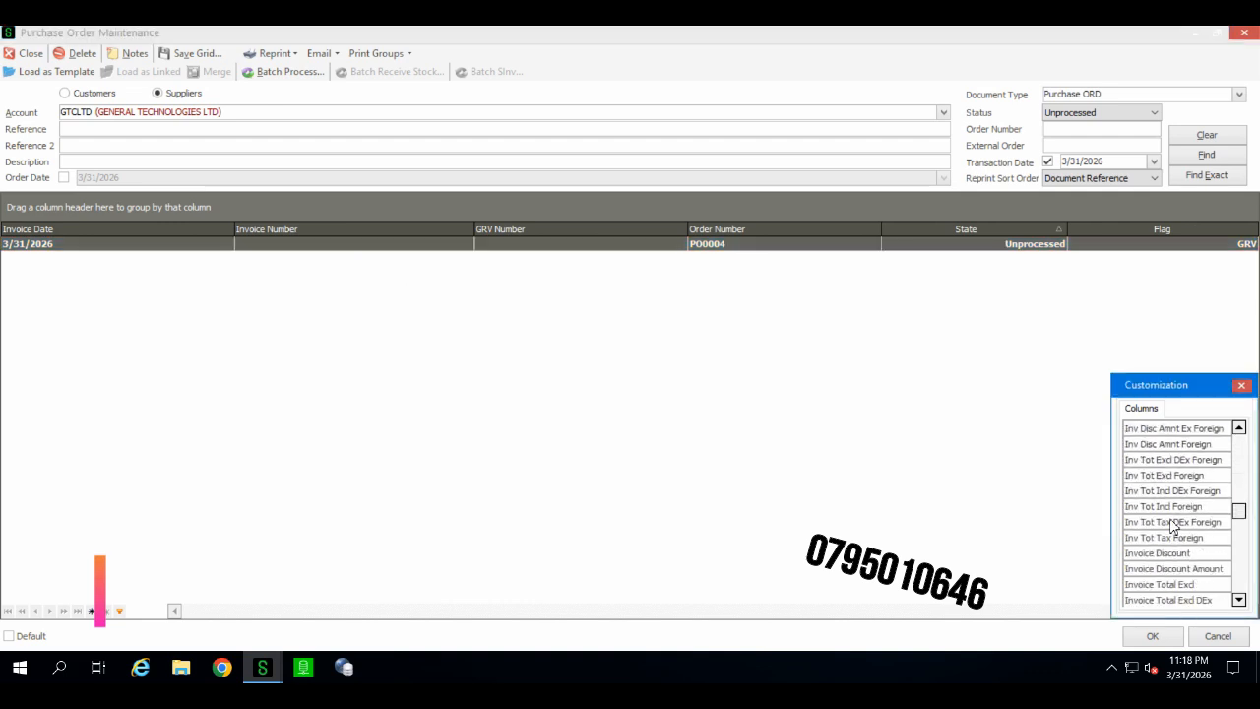
pyautogui.click(1167, 506)
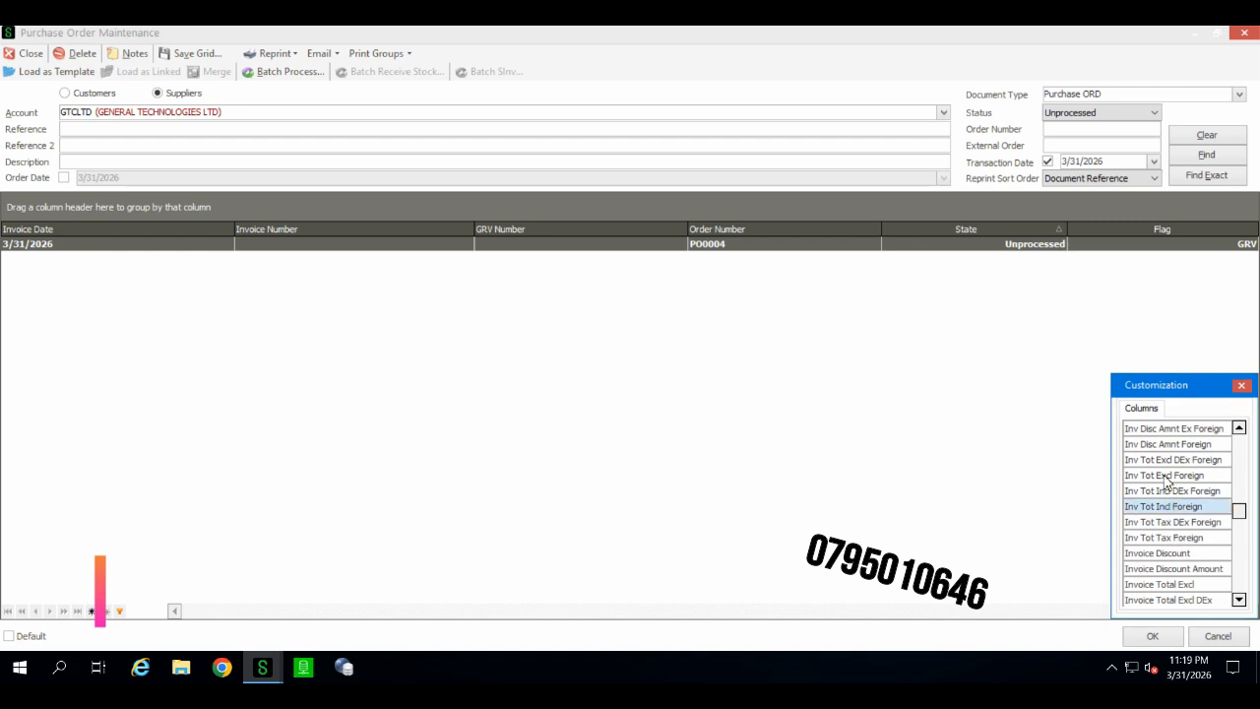
pyautogui.click(1167, 478)
pyautogui.scroll(-2, 1166, 554)
pyautogui.click(1171, 569)
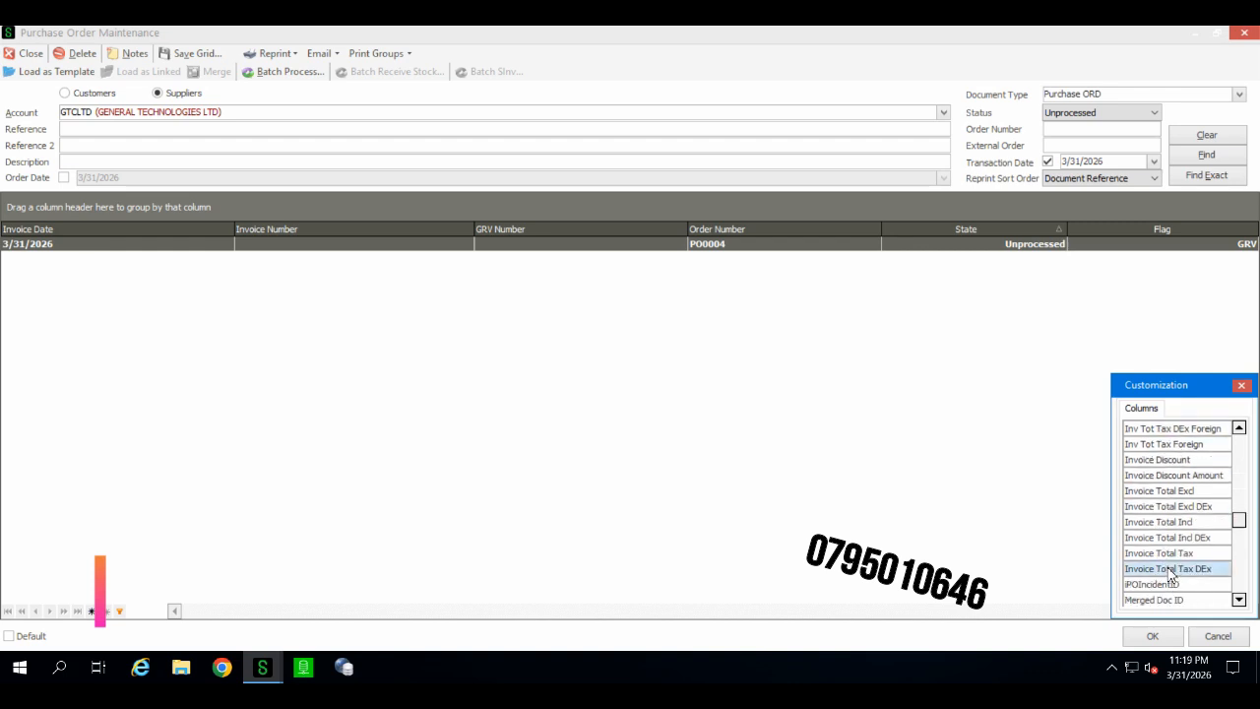
pyautogui.click(1169, 553)
pyautogui.click(1170, 537)
pyautogui.click(1169, 522)
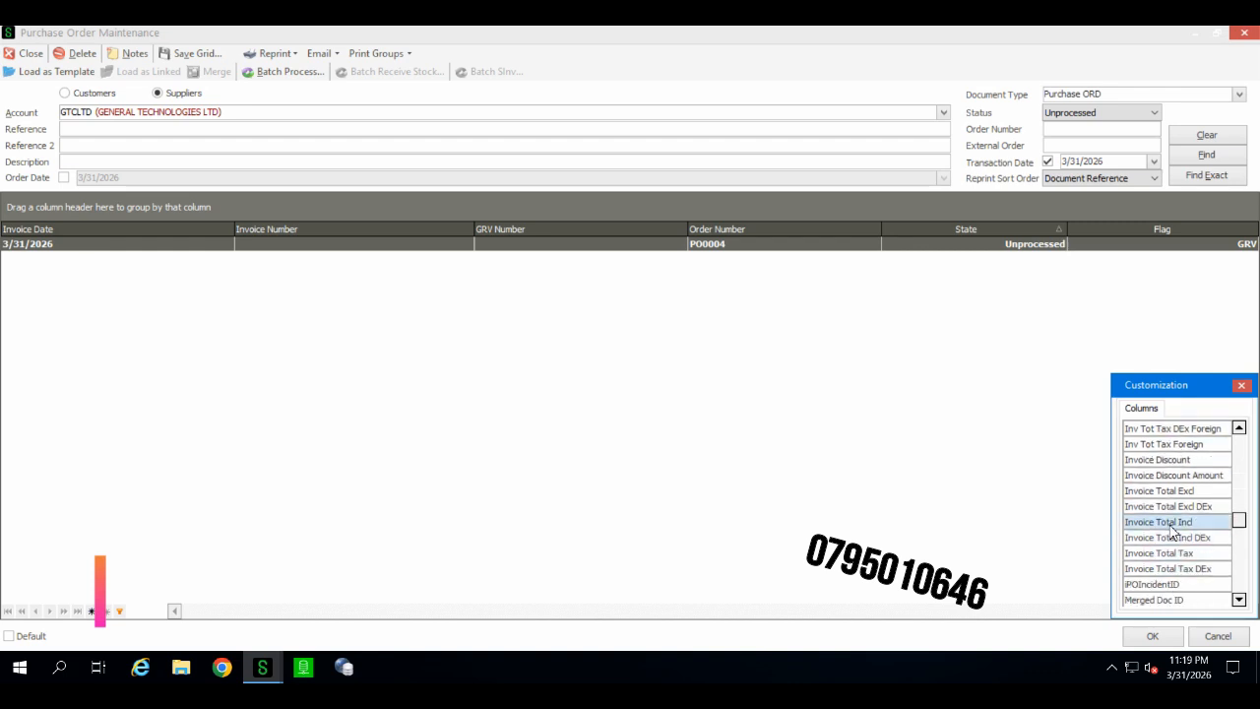
pyautogui.moveTo(723, 312); pyautogui.dragTo(689, 229)
pyautogui.click(1242, 385)
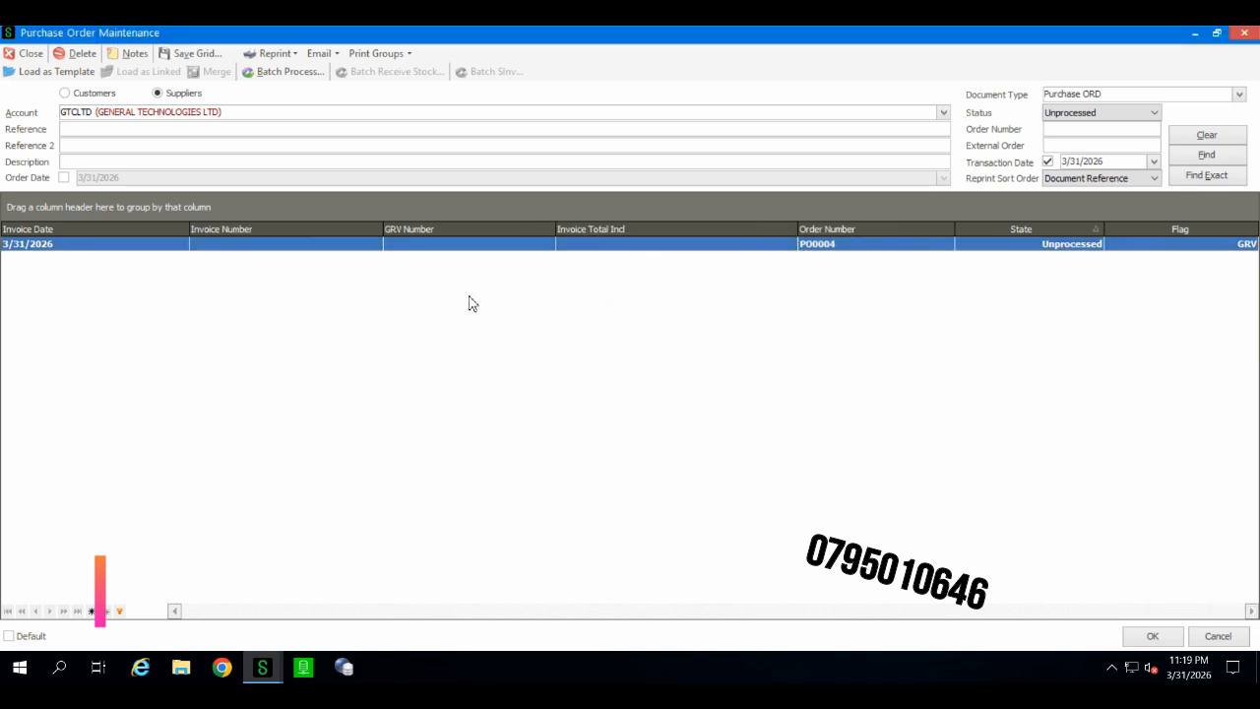
# Step: Open order PO0004 and set confirmed quantities to 150 for Blue chip type 1 and 100 for Labelling service
pyautogui.doubleClick(425, 253)
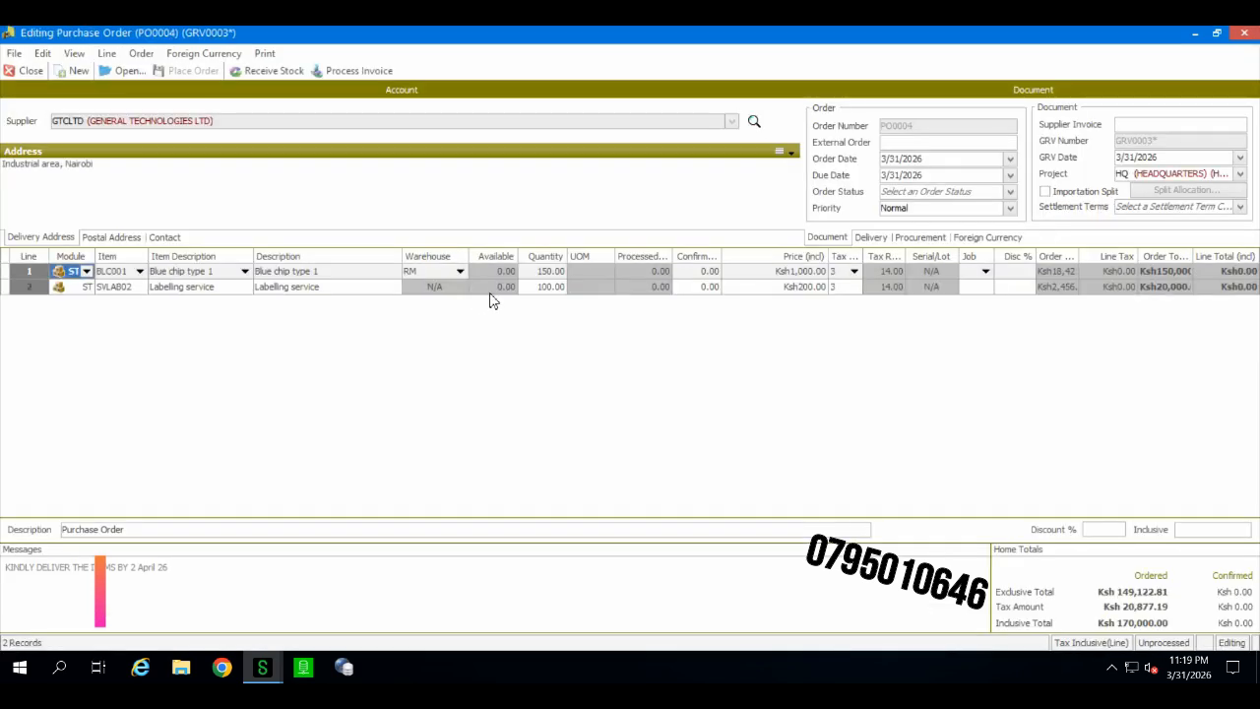
pyautogui.click(495, 288)
pyautogui.press('Up')
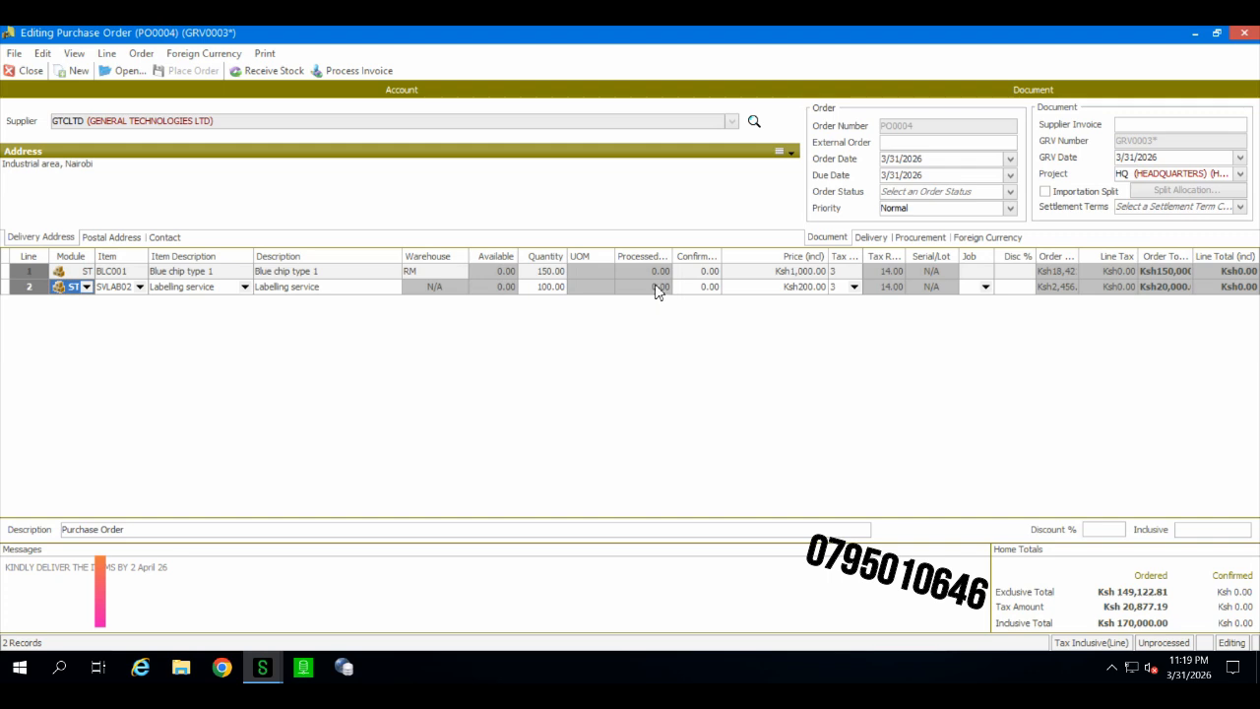
pyautogui.click(653, 289)
pyautogui.click(689, 272)
pyautogui.write('15')
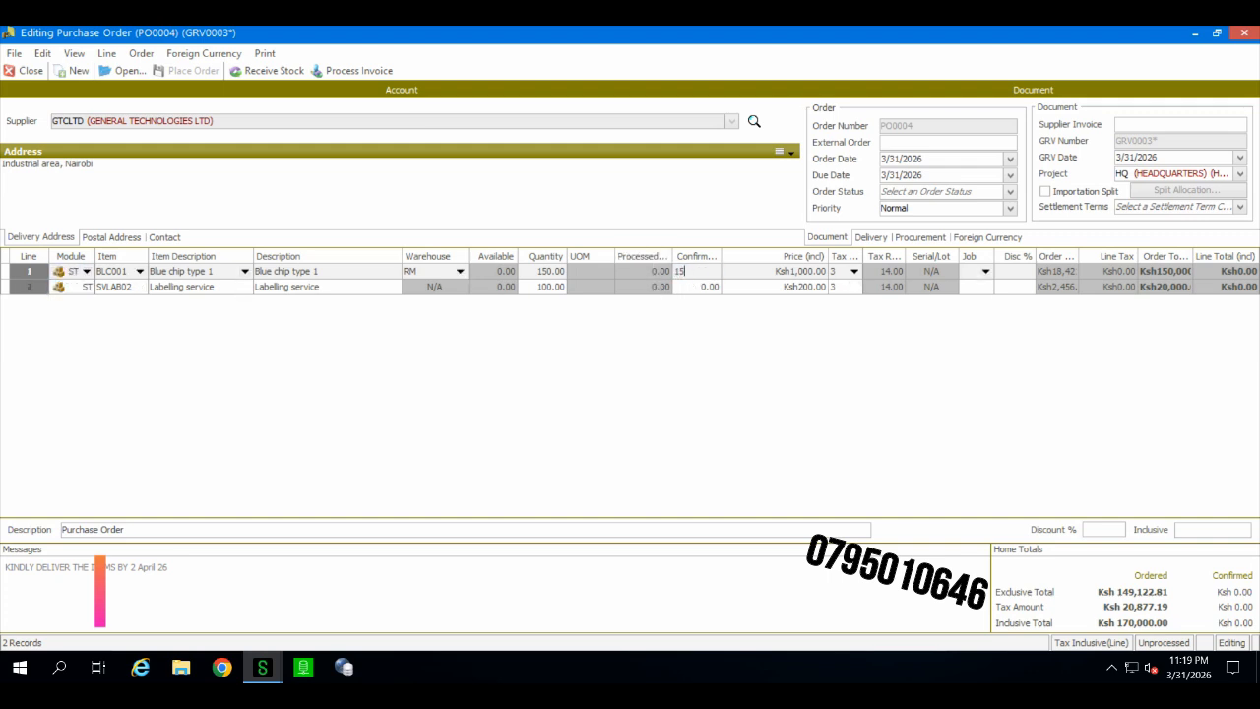
pyautogui.write('0')
pyautogui.click(700, 288)
pyautogui.write('100')
pyautogui.press('Return')
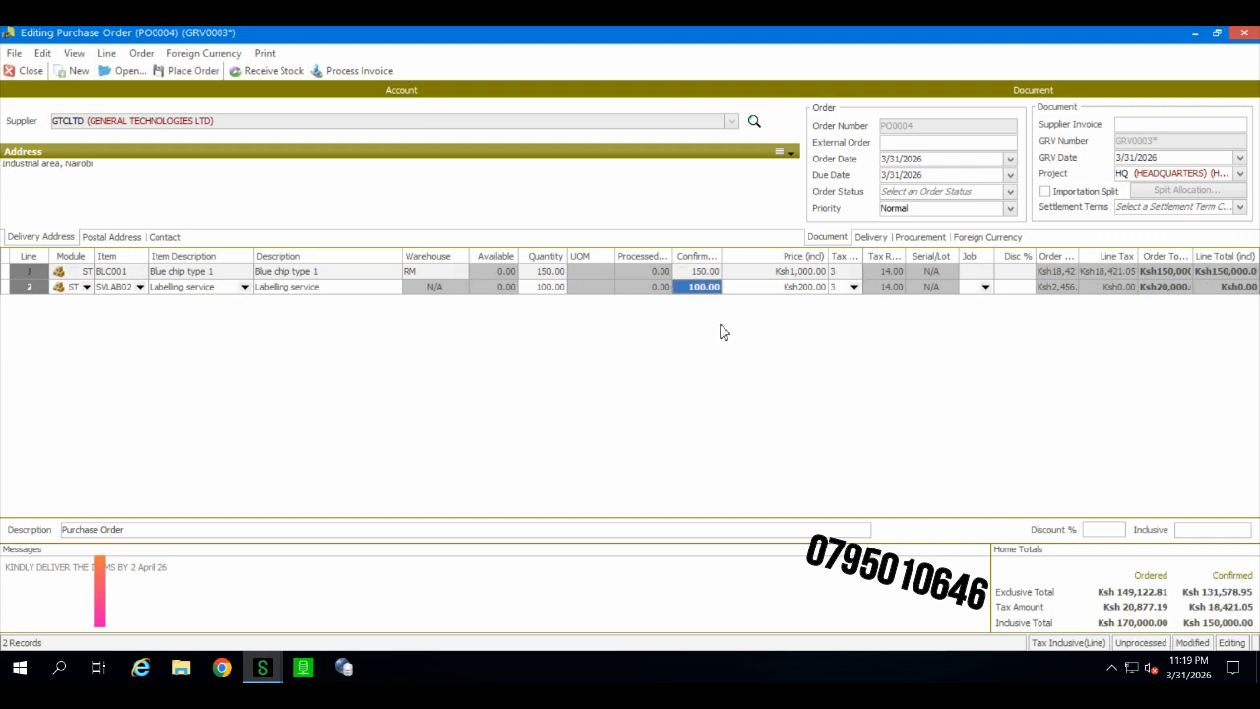
# Step: Fill in supplier invoice 8762, external order DL8762 and GRV date 4/1/2026 on the order
pyautogui.click(1167, 131)
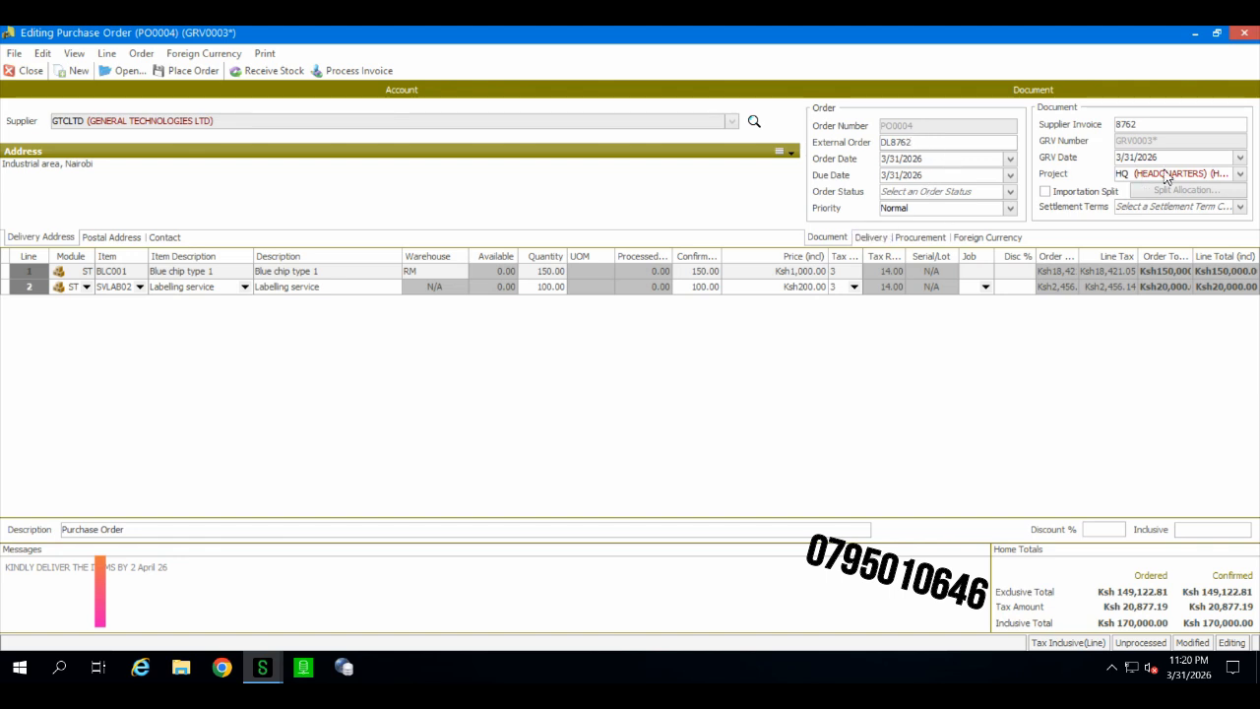
pyautogui.click(1240, 158)
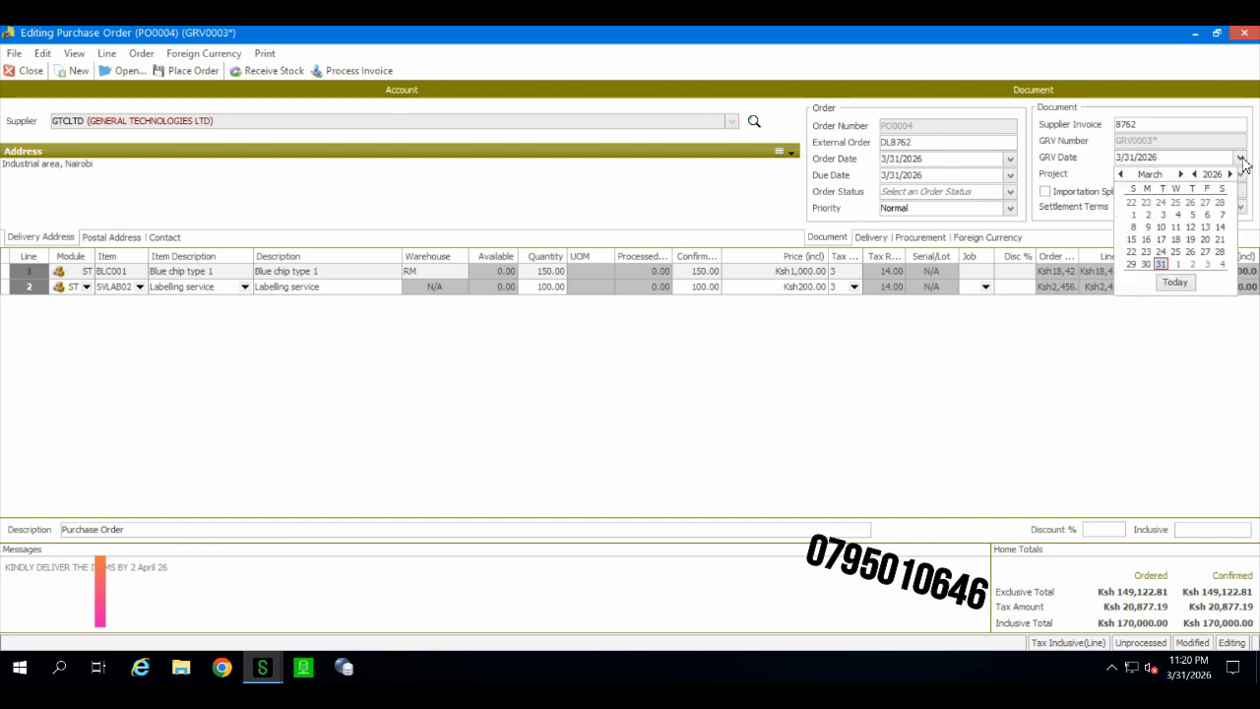
pyautogui.click(1174, 282)
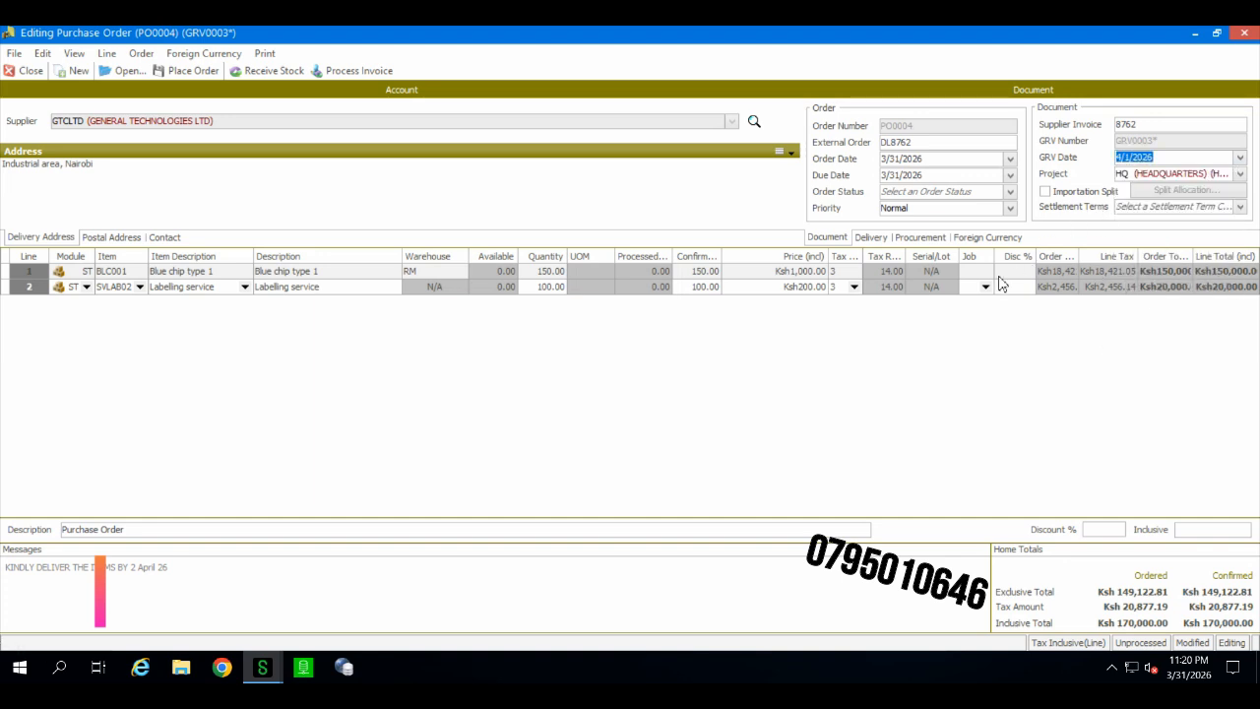
# Step: Receive the stock on the order, print-preview the goods received voucher and close the preview
pyautogui.click(851, 240)
pyautogui.click(827, 239)
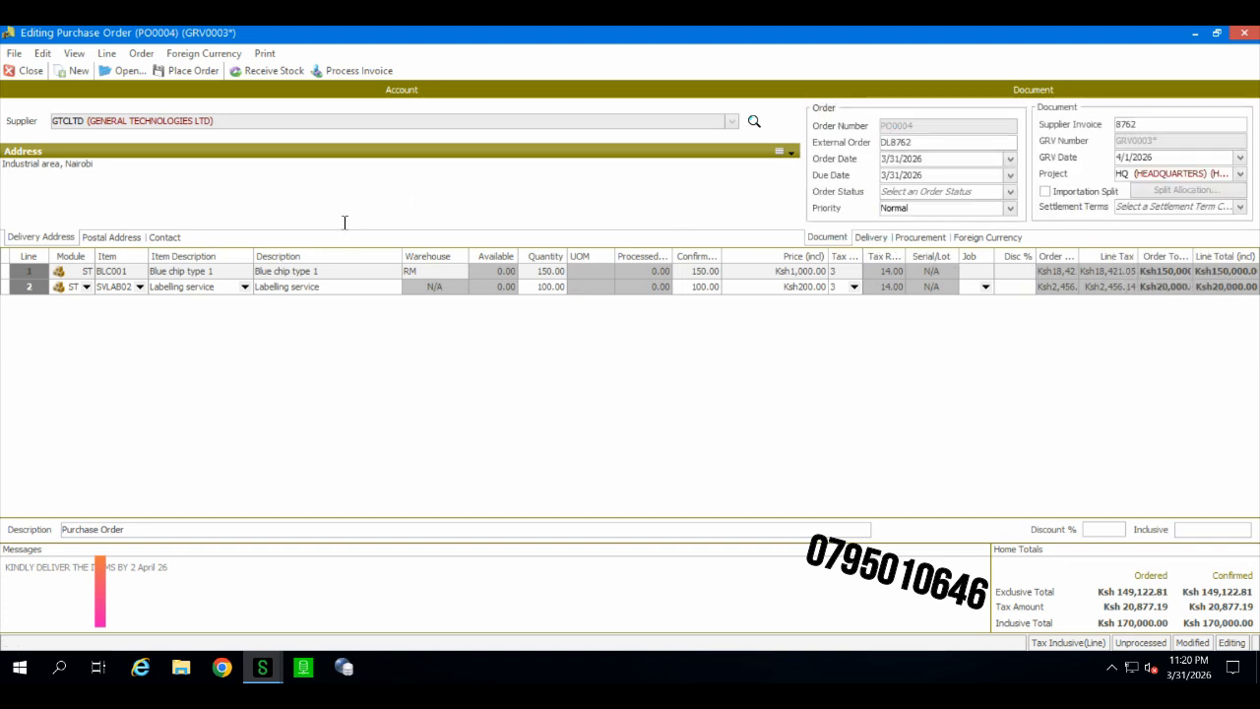
pyautogui.click(264, 75)
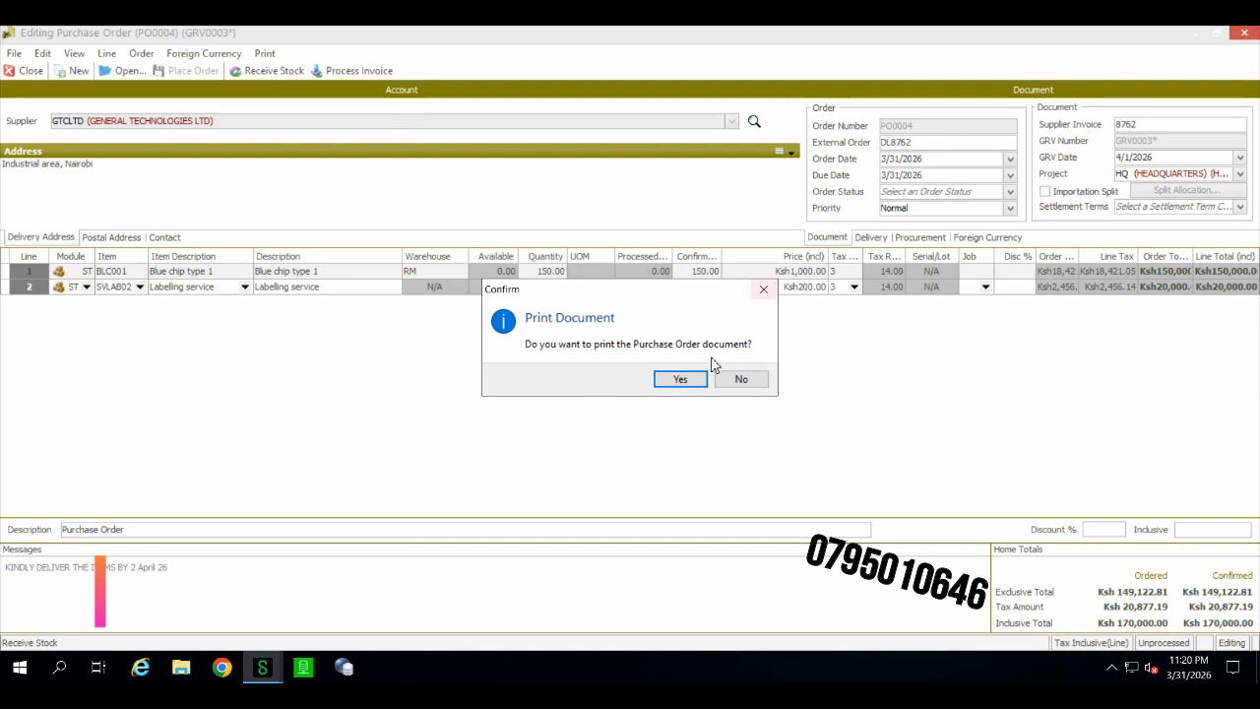
pyautogui.click(739, 379)
pyautogui.click(682, 382)
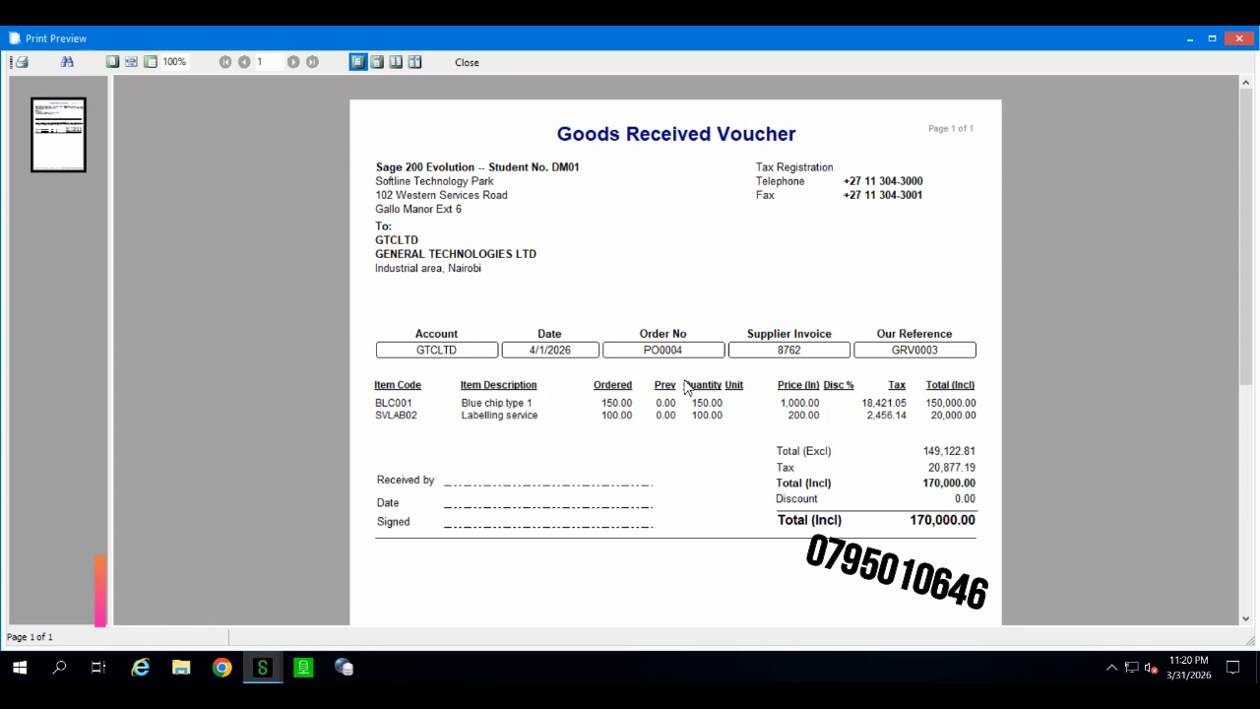
pyautogui.click(468, 63)
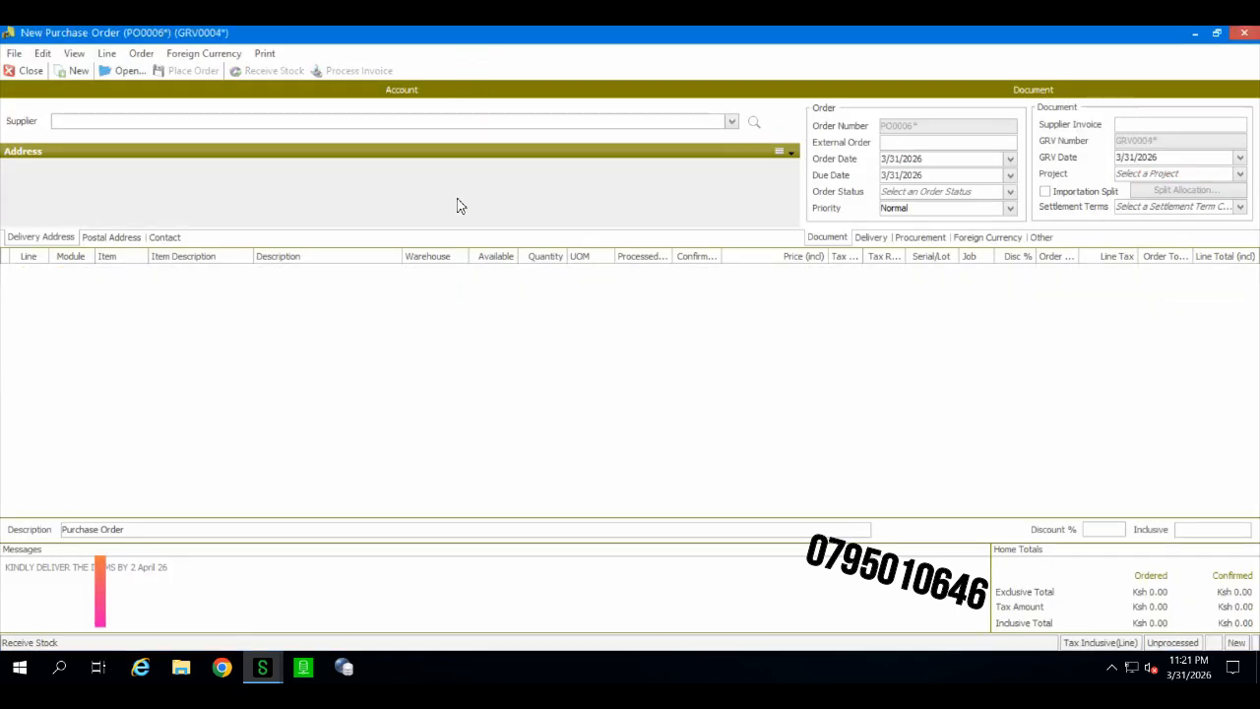
# Step: Reopen the purchase order maintenance list and find unprocessed orders for supplier GTCLTD
pyautogui.click(131, 74)
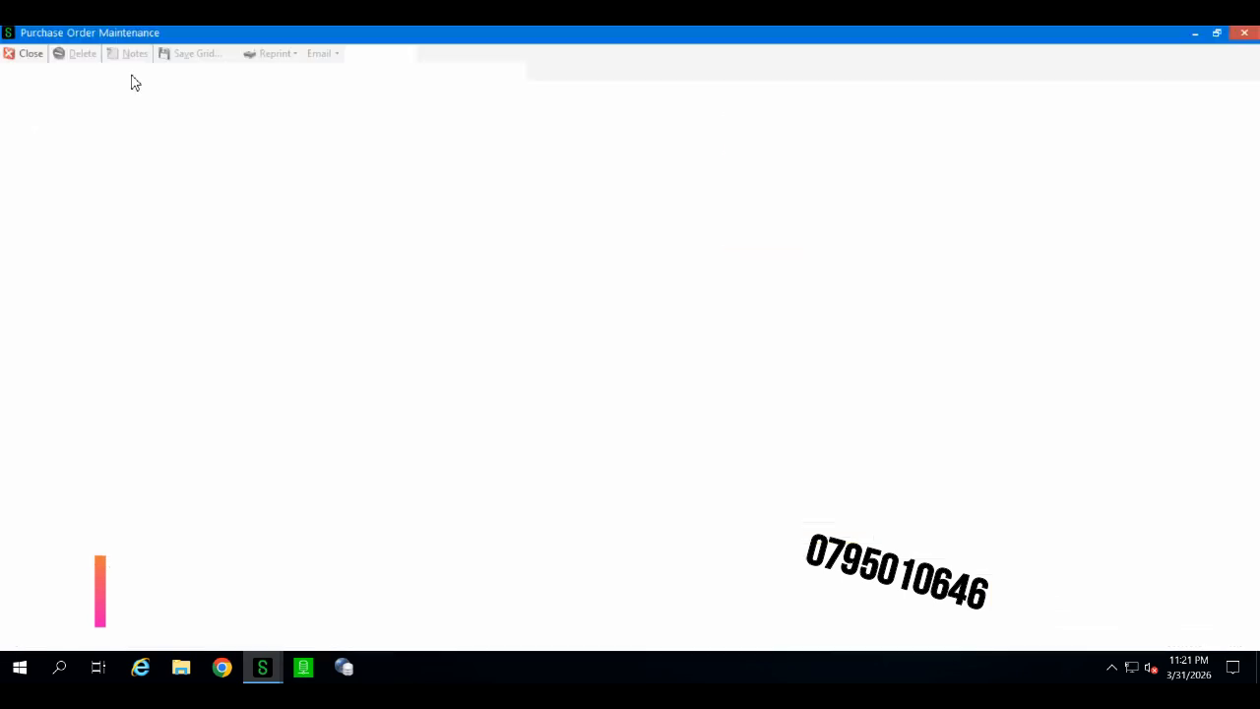
pyautogui.click(1090, 114)
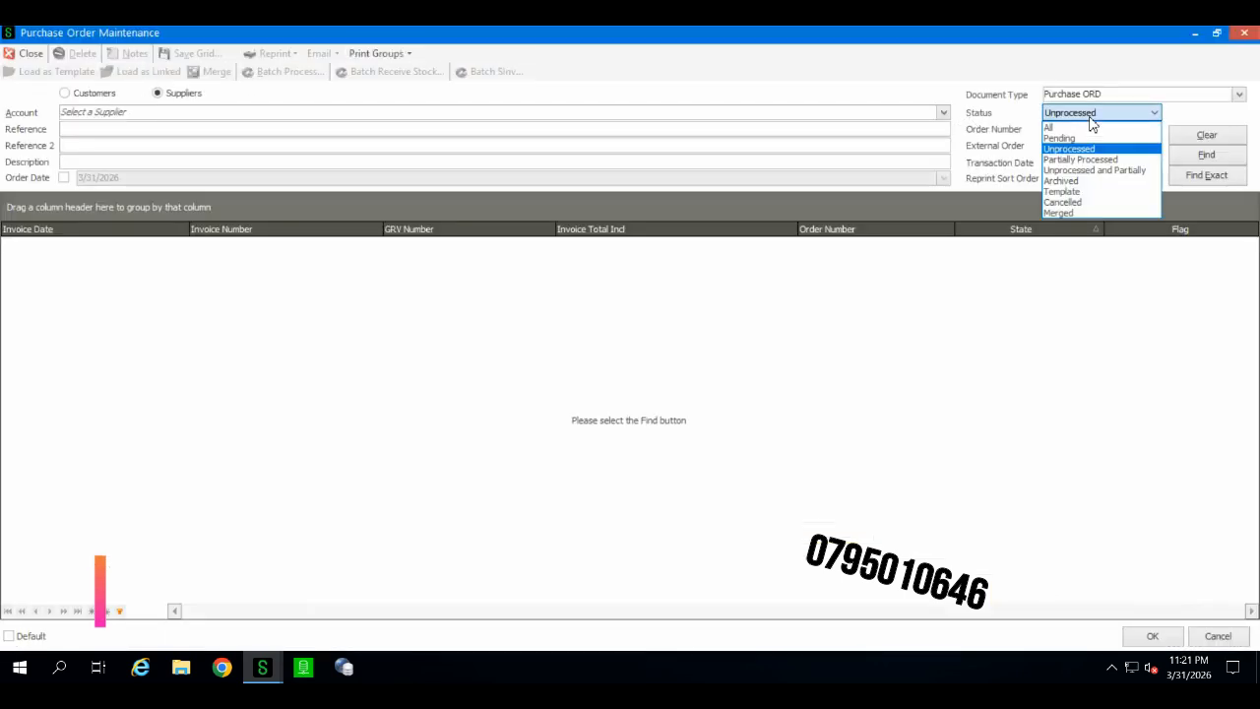
pyautogui.click(1090, 117)
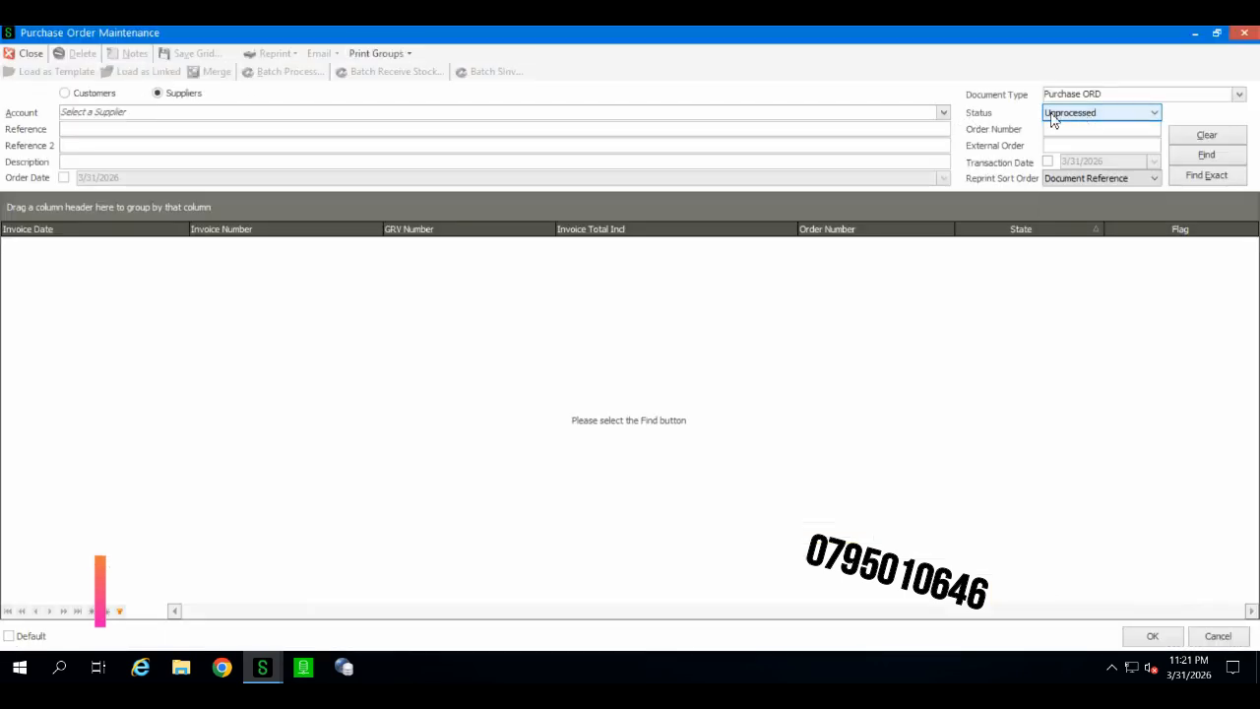
pyautogui.click(942, 116)
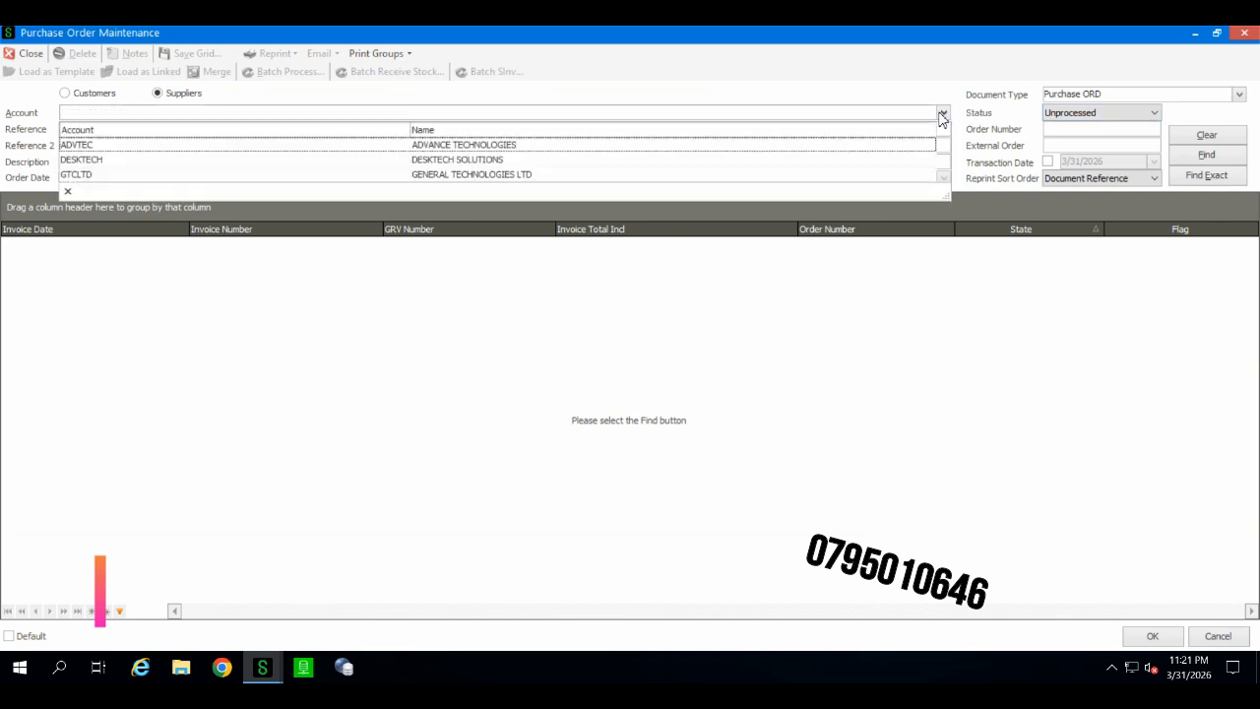
pyautogui.click(657, 177)
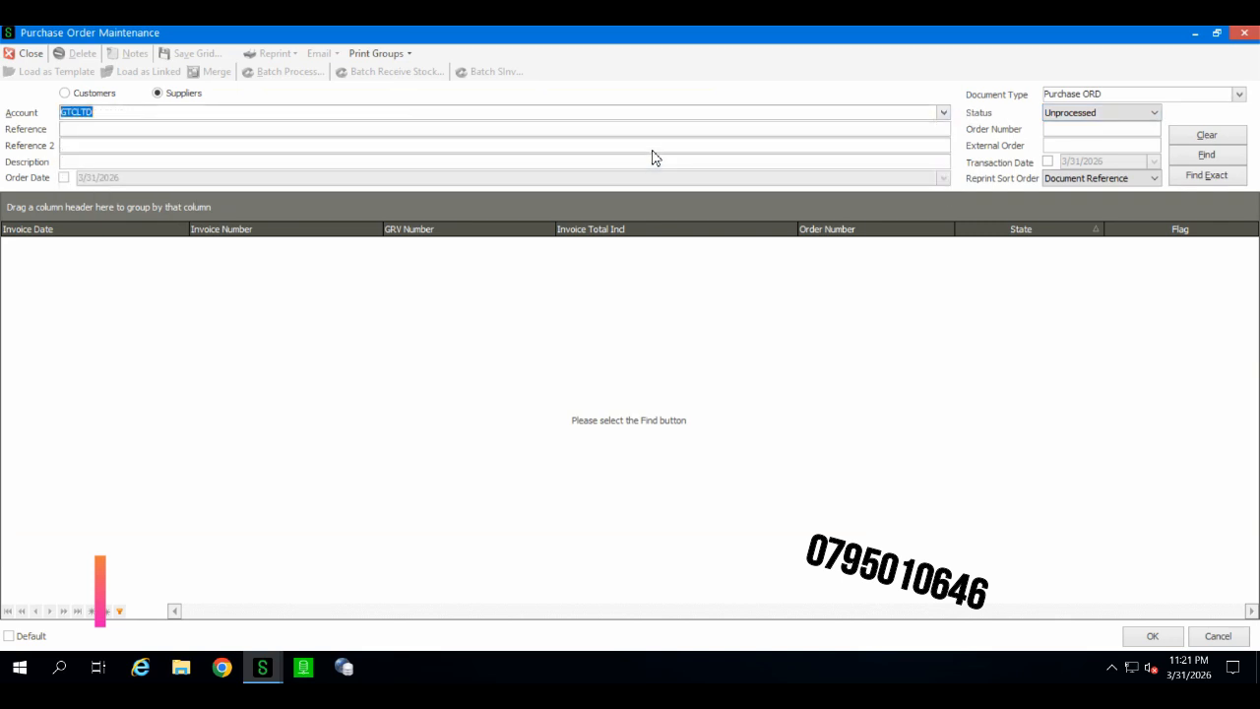
pyautogui.click(1199, 151)
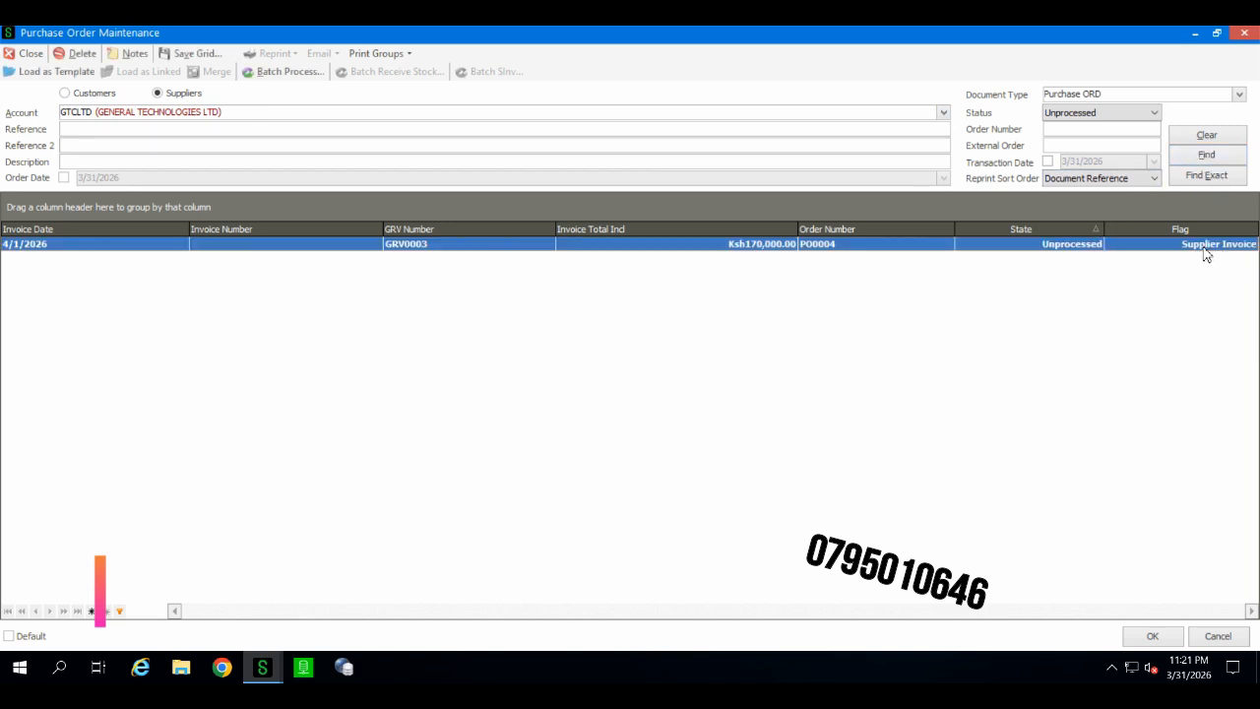
# Step: Open the GRV0003 supplier invoice and set its GRV date to 4/1/2026
pyautogui.doubleClick(374, 252)
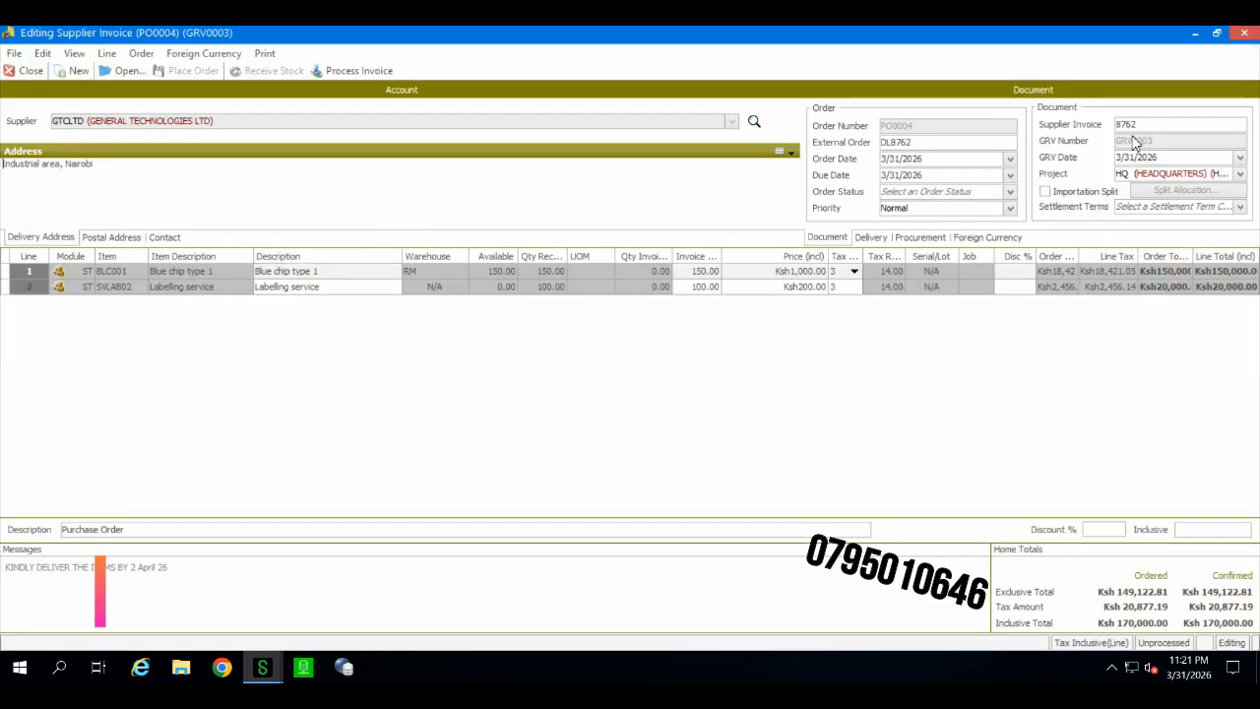
pyautogui.click(1240, 158)
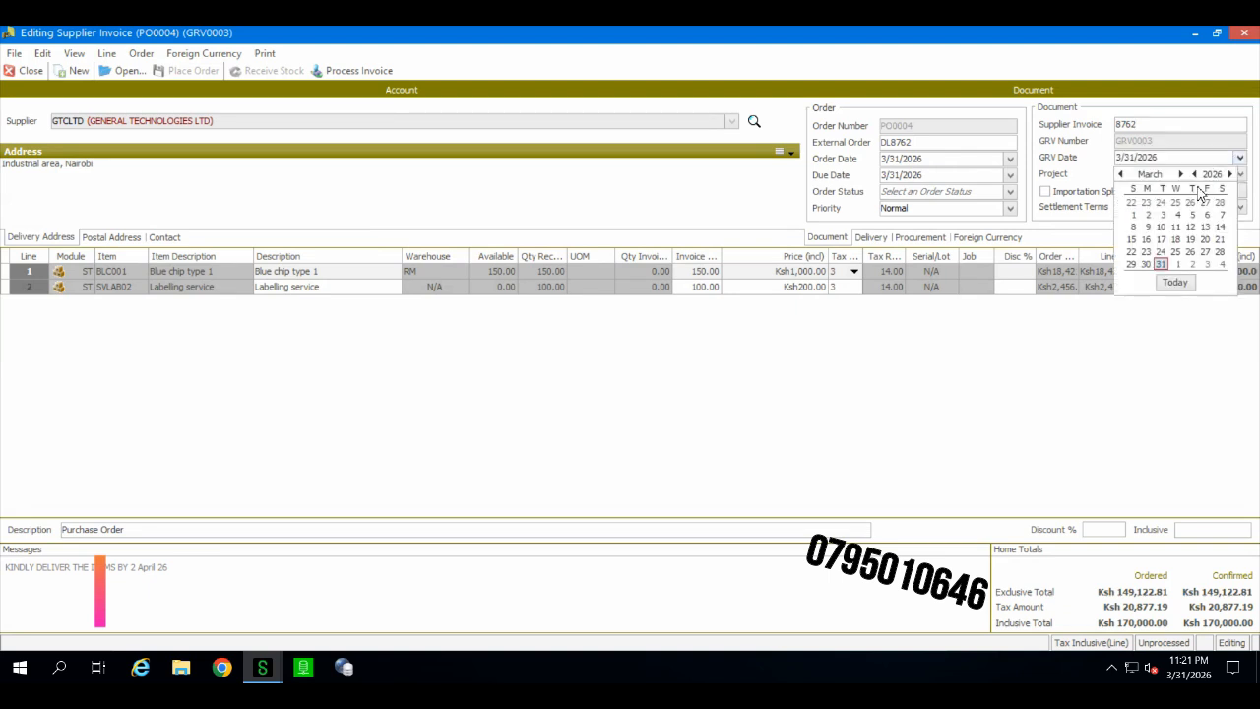
pyautogui.click(1177, 264)
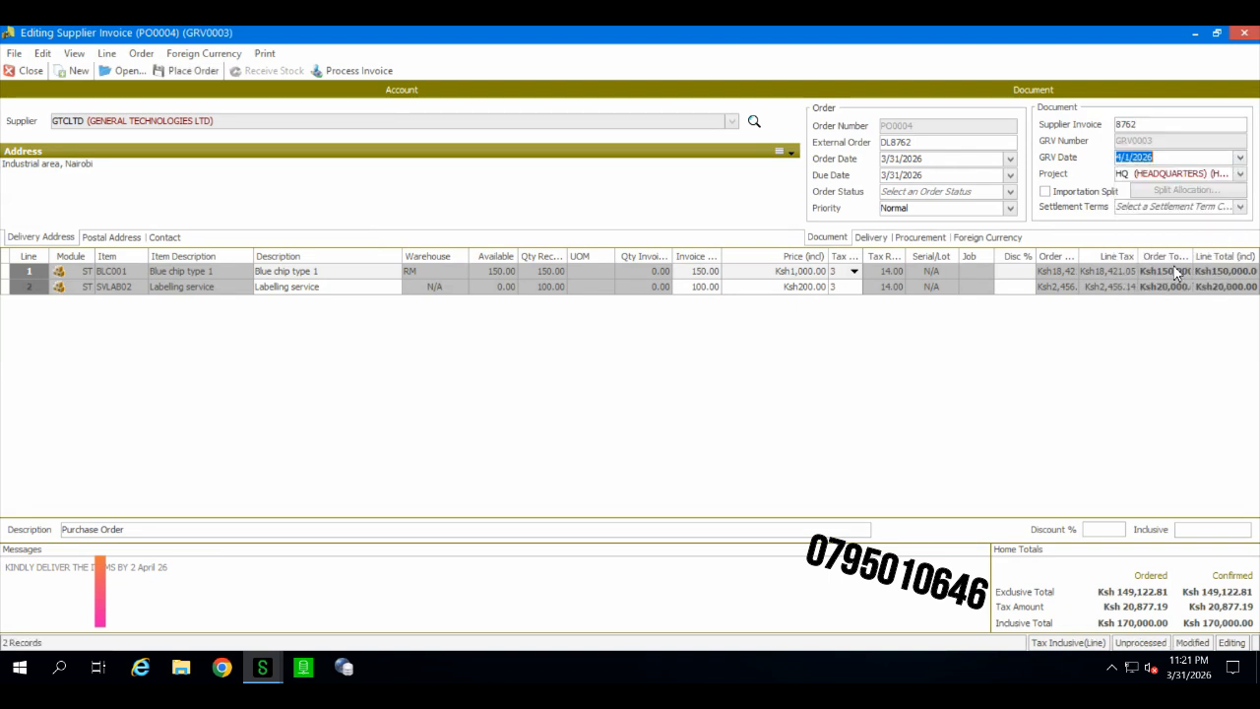
pyautogui.click(1158, 158)
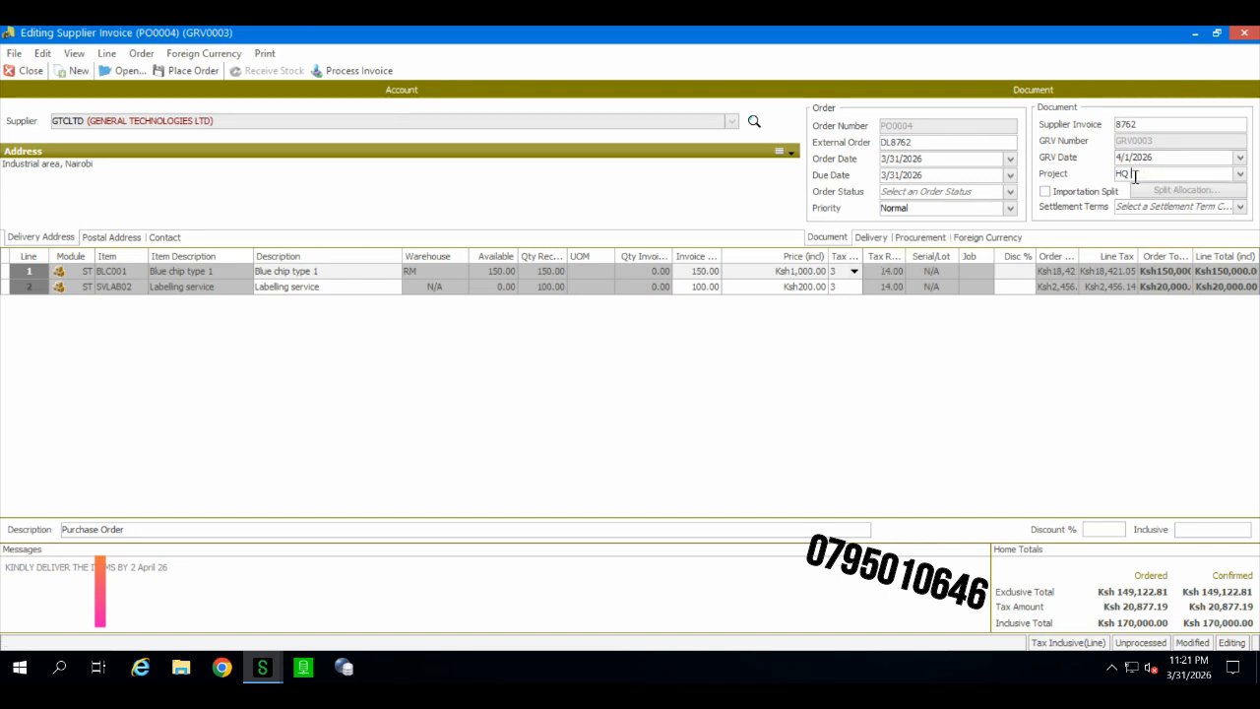
pyautogui.click(919, 144)
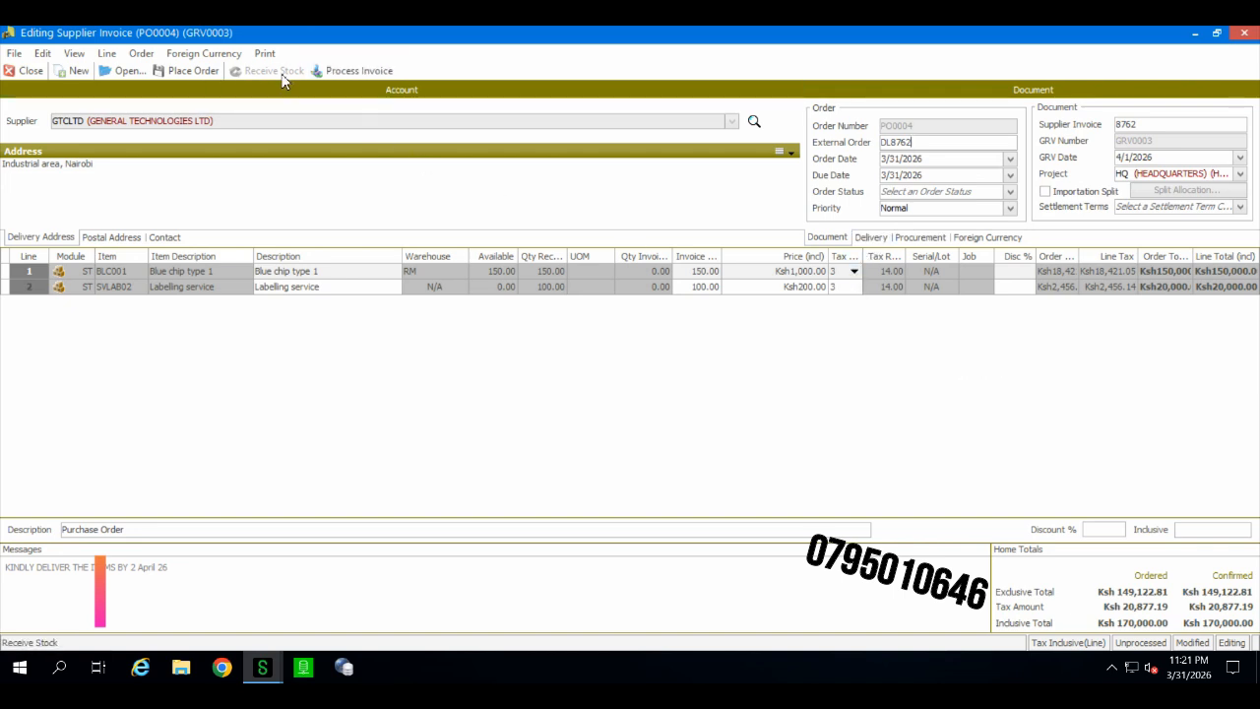
# Step: Process the supplier invoice, print-preview the Supplier Invoice document and close the preview
pyautogui.click(347, 76)
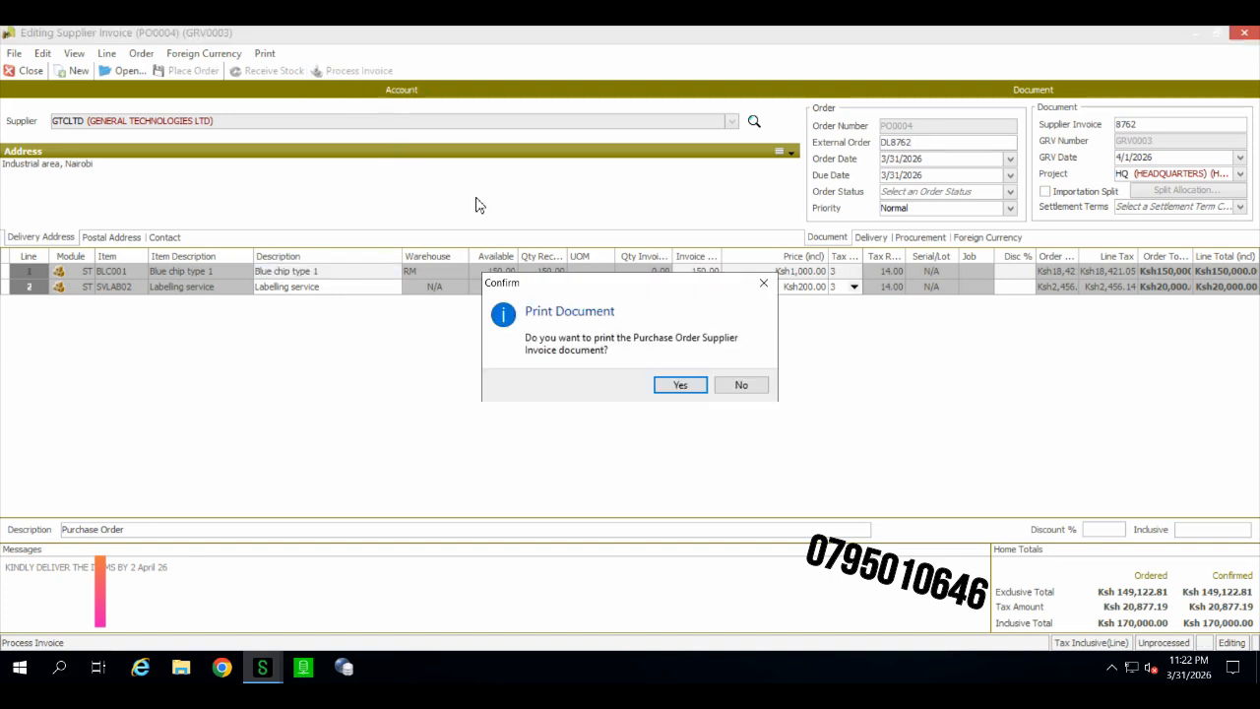
pyautogui.click(683, 387)
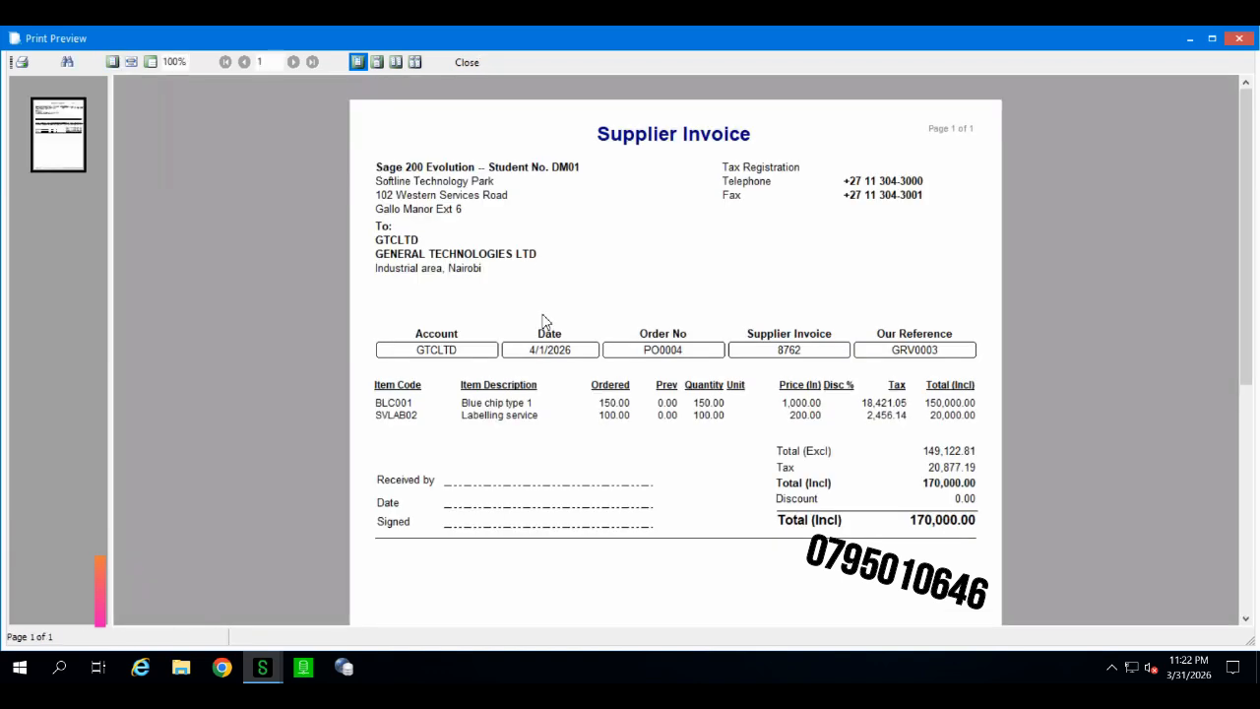
pyautogui.click(466, 62)
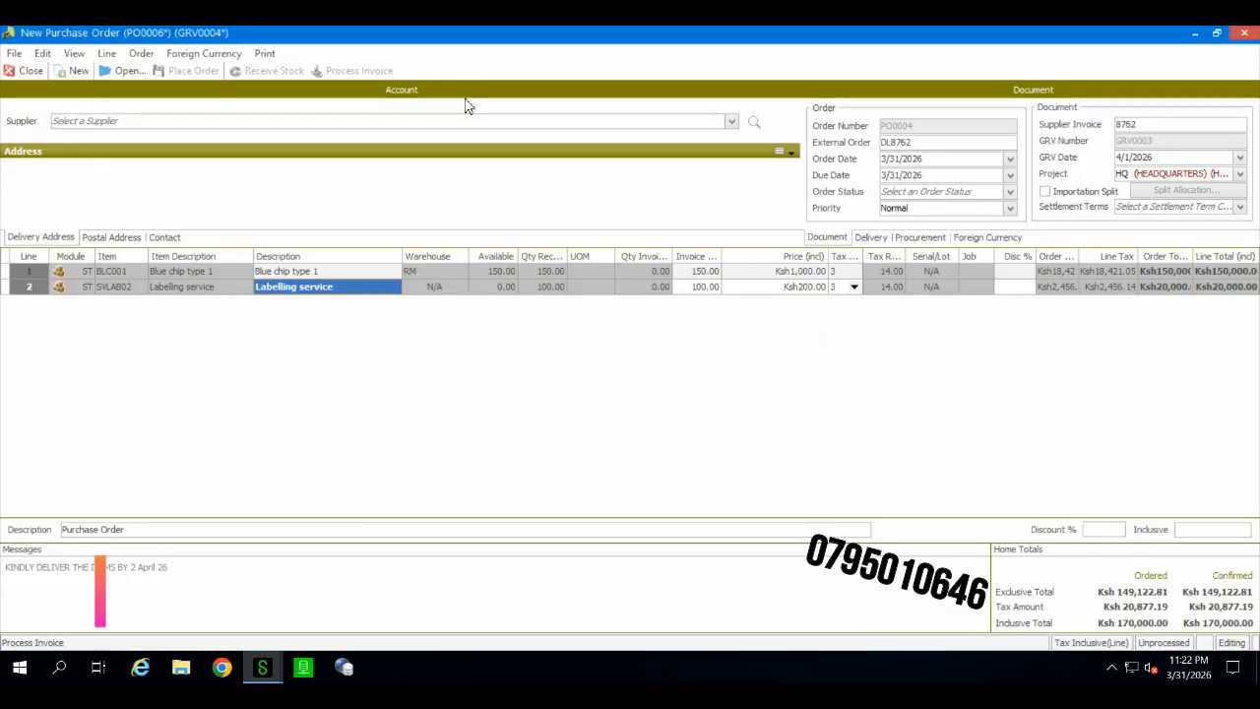
# Step: Close the purchase order and open the Suppliers Remittance Advice report for GTCLTD to GTCLTD, printing totals on all pages
pyautogui.click(29, 72)
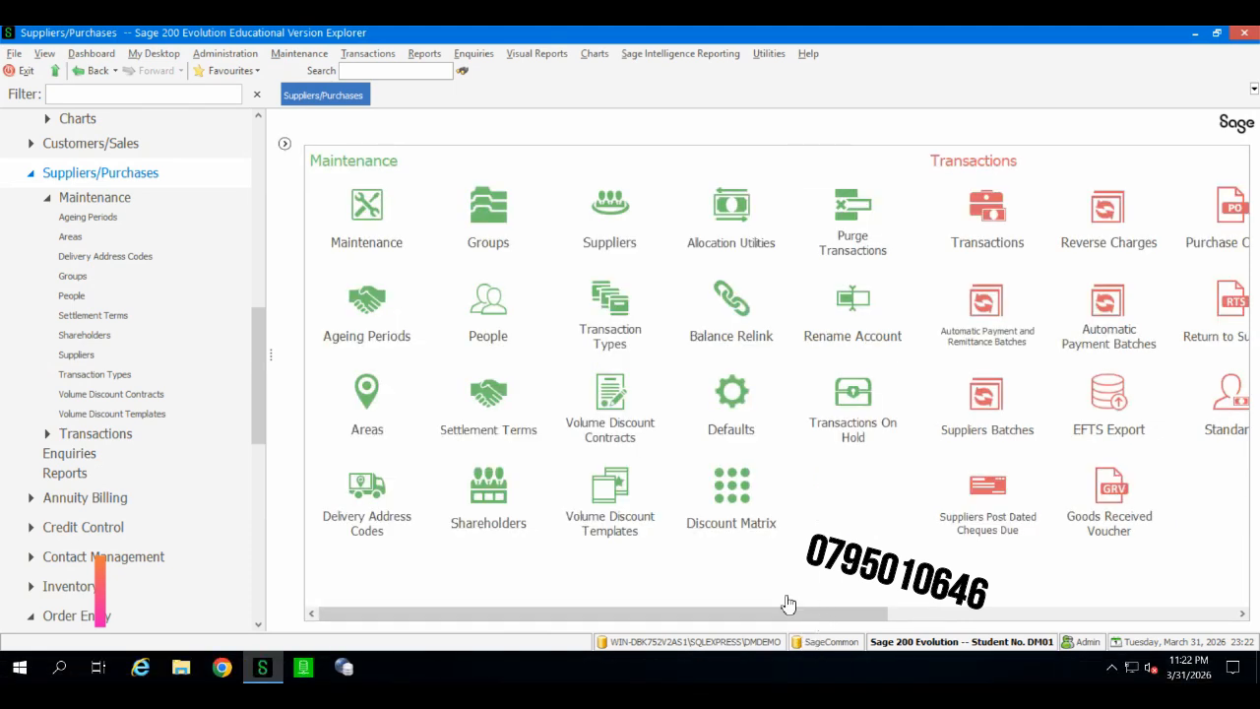
pyautogui.click(938, 616)
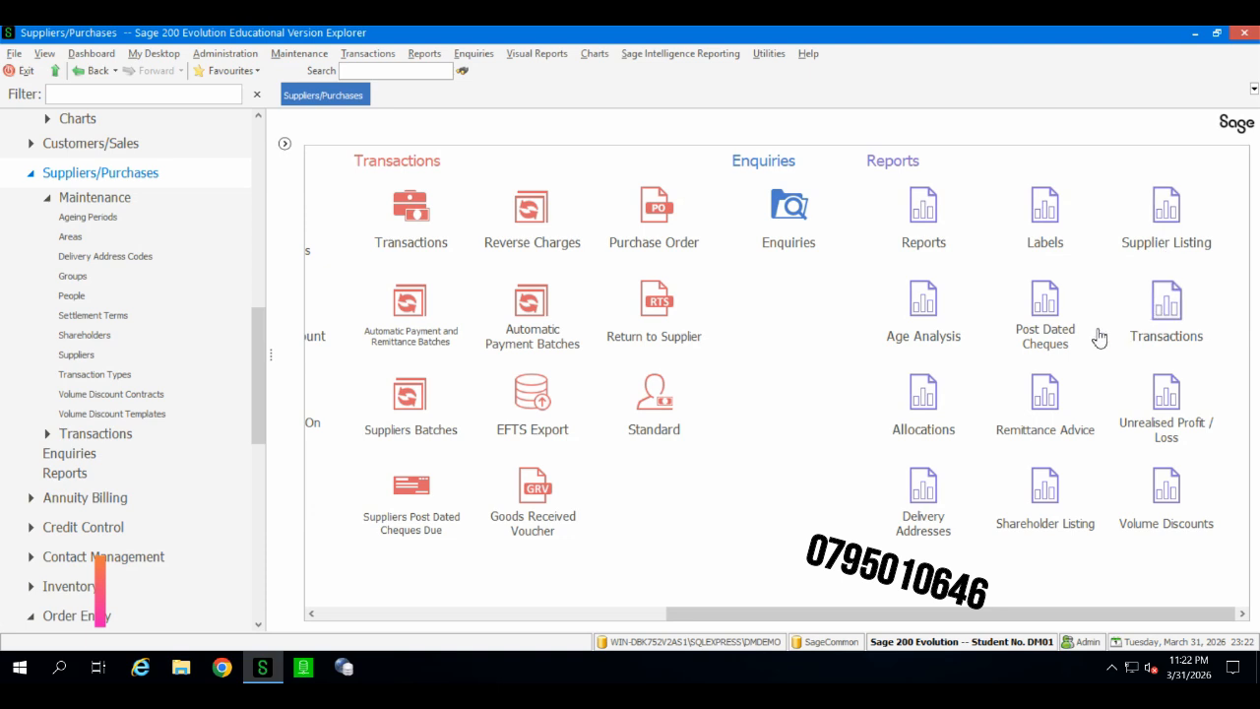
pyautogui.click(1052, 442)
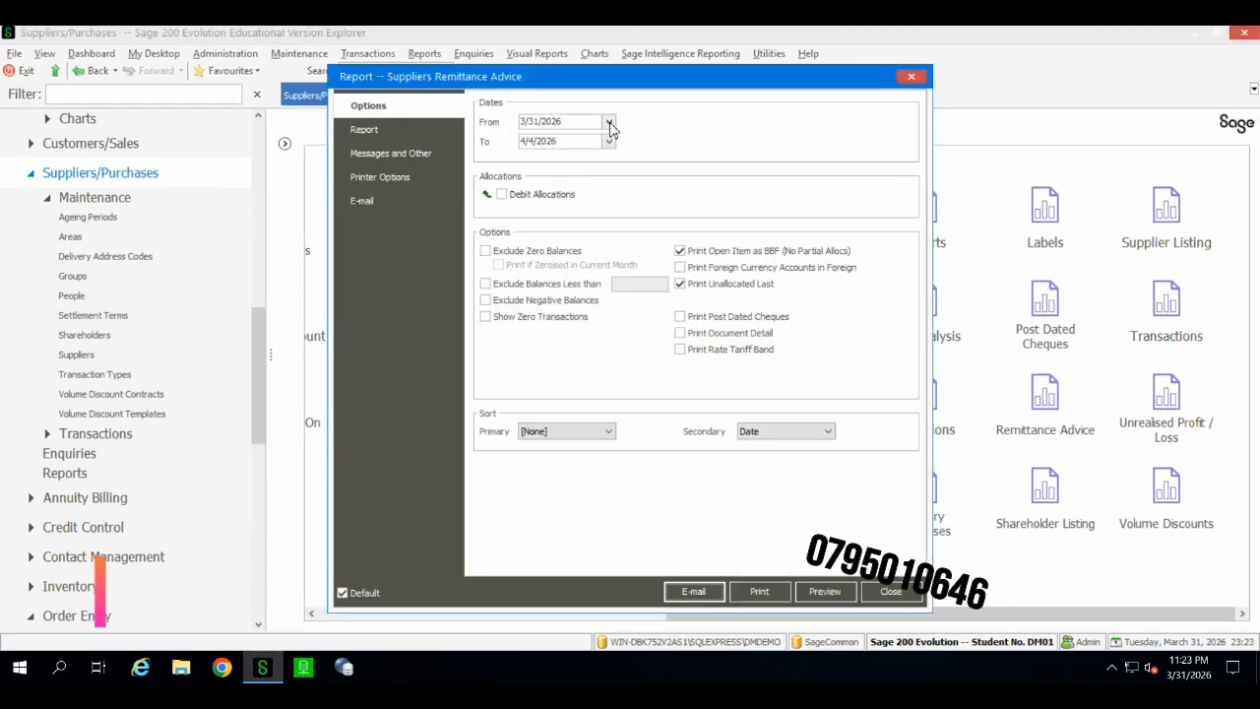
pyautogui.click(401, 131)
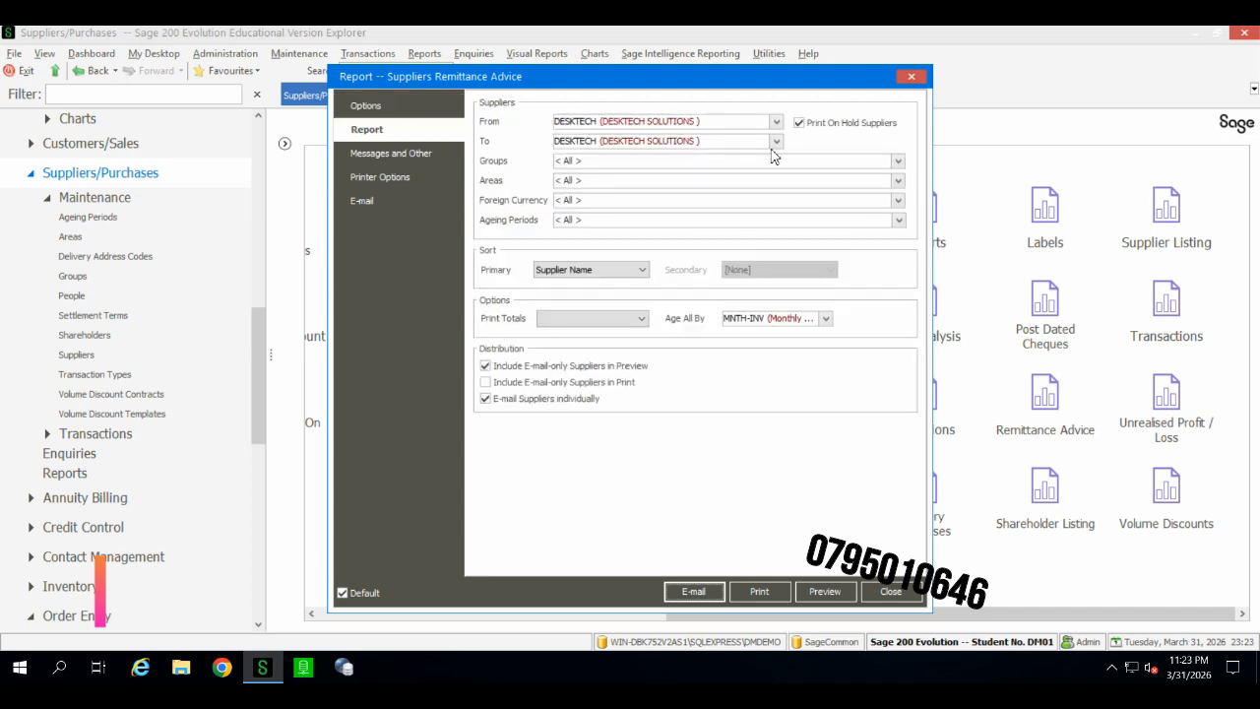
pyautogui.click(777, 122)
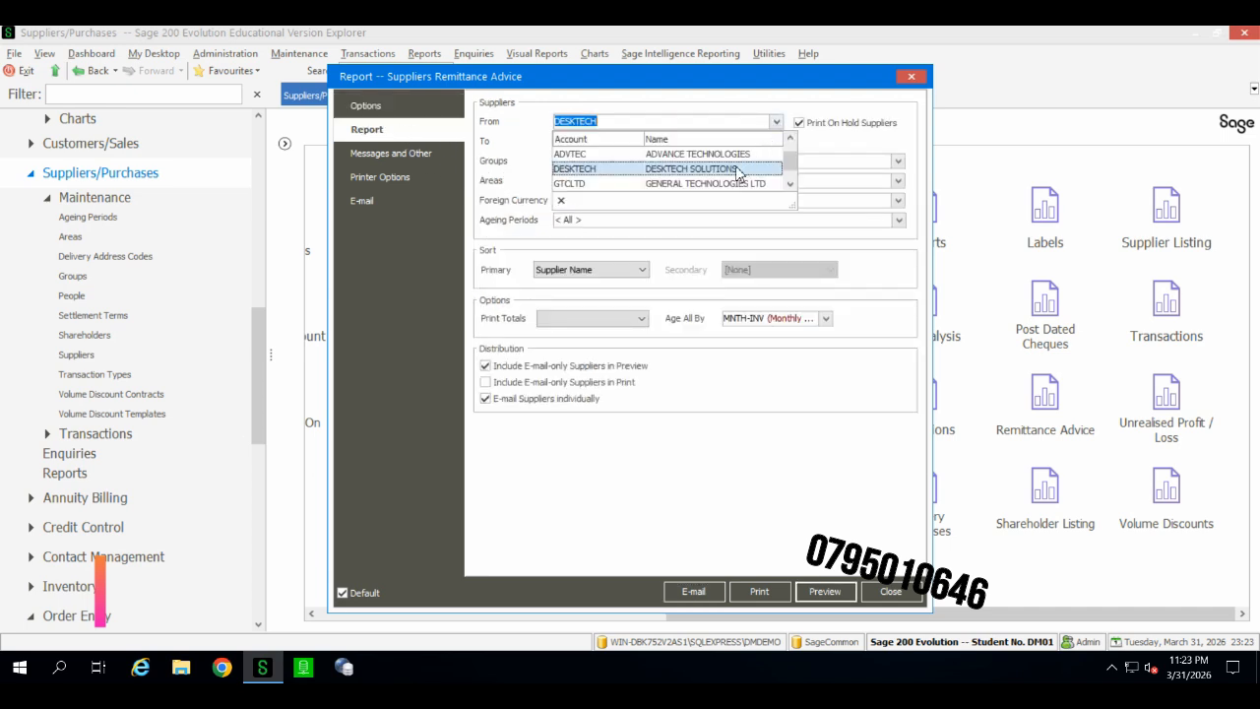
pyautogui.click(720, 183)
pyautogui.click(776, 140)
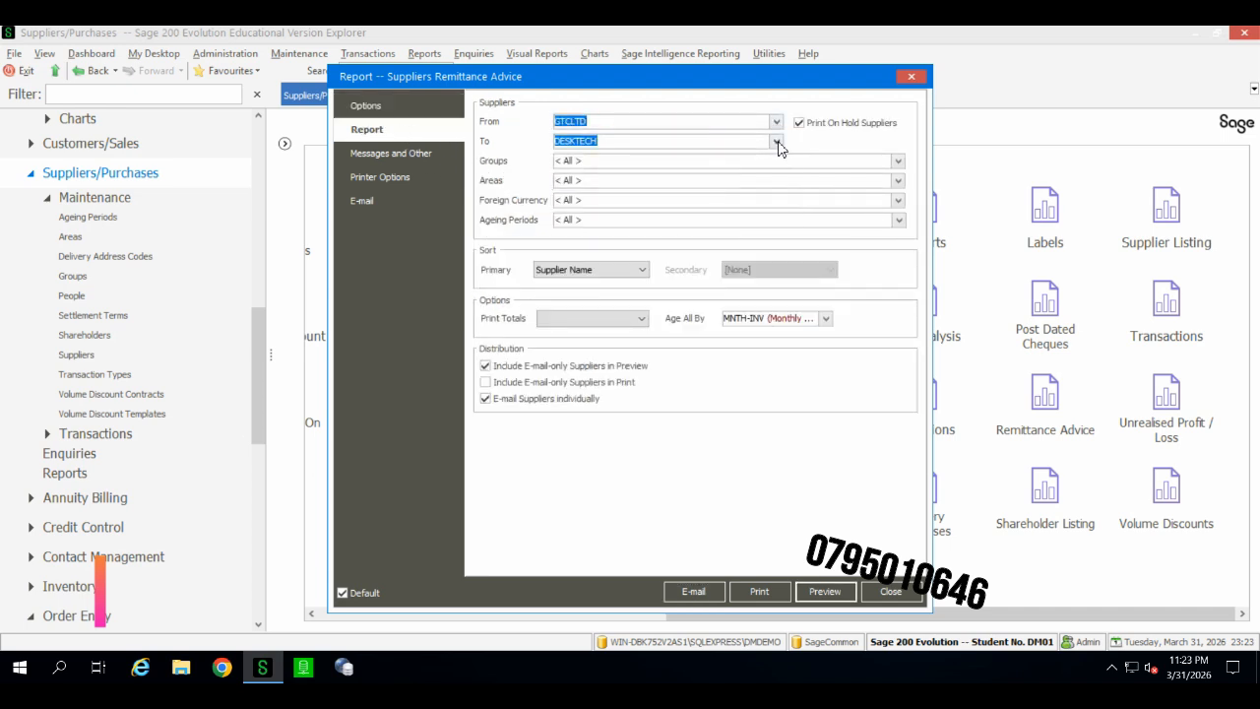
pyautogui.click(711, 201)
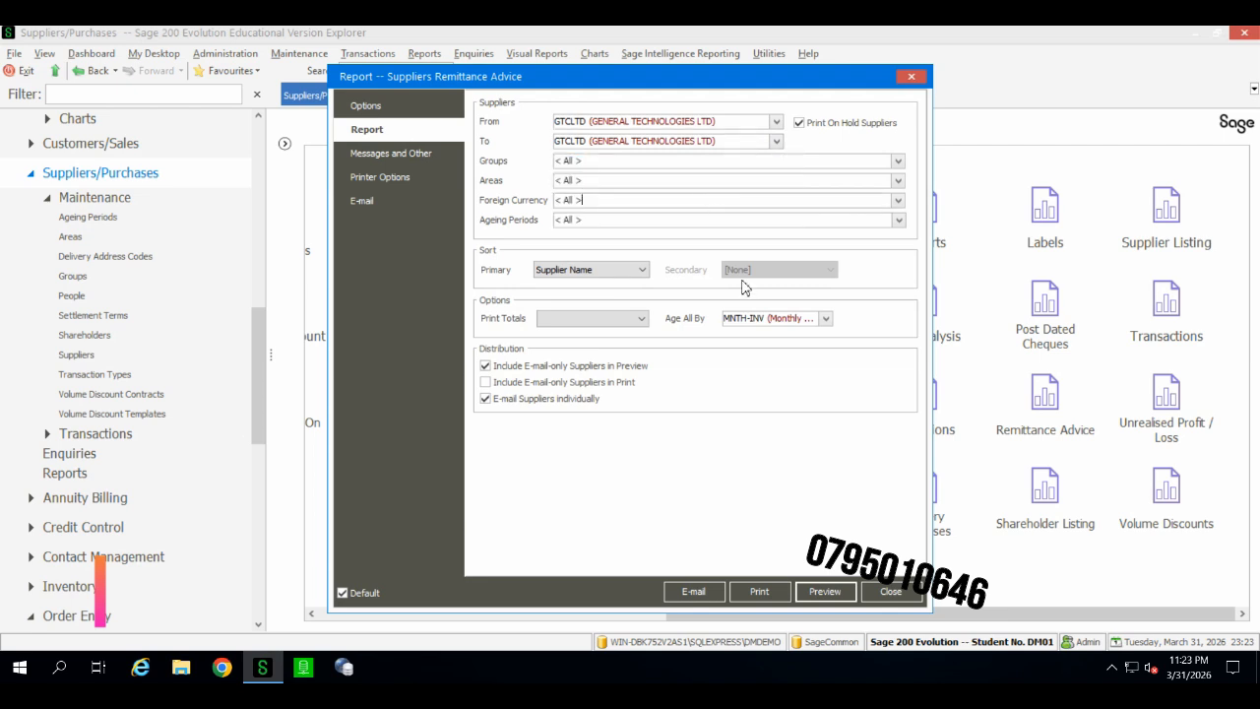
pyautogui.click(637, 319)
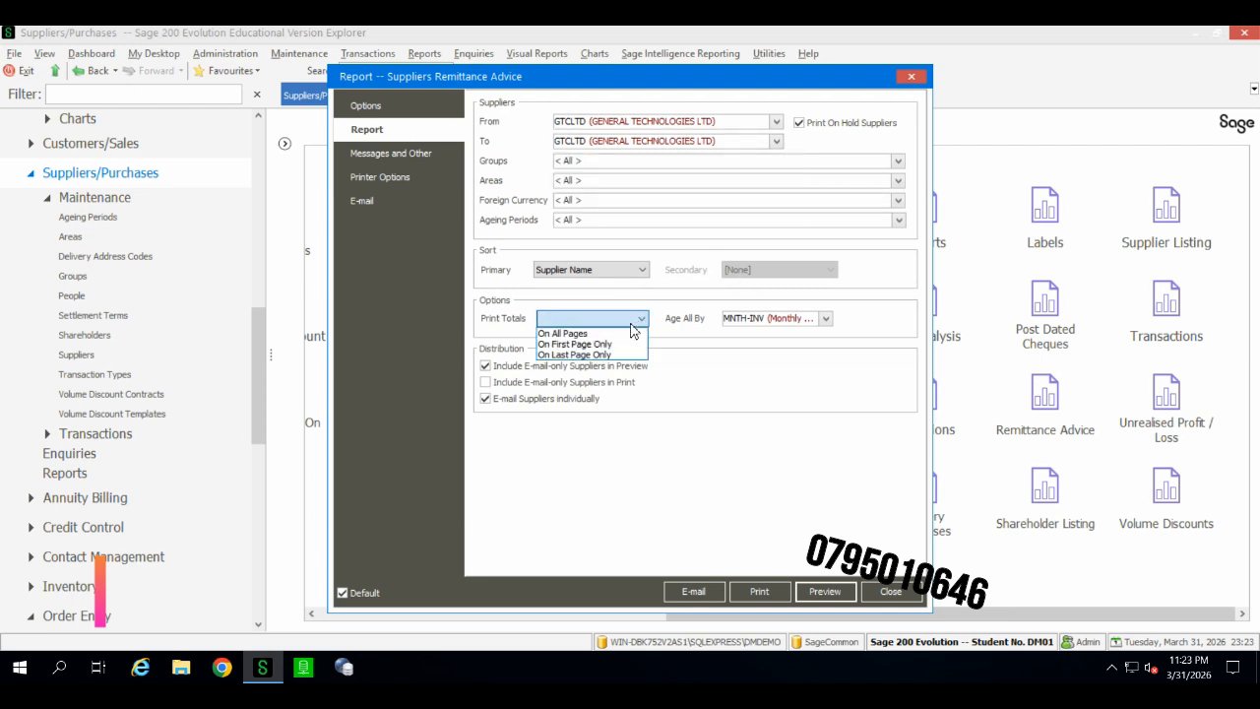
pyautogui.click(620, 334)
pyautogui.click(642, 218)
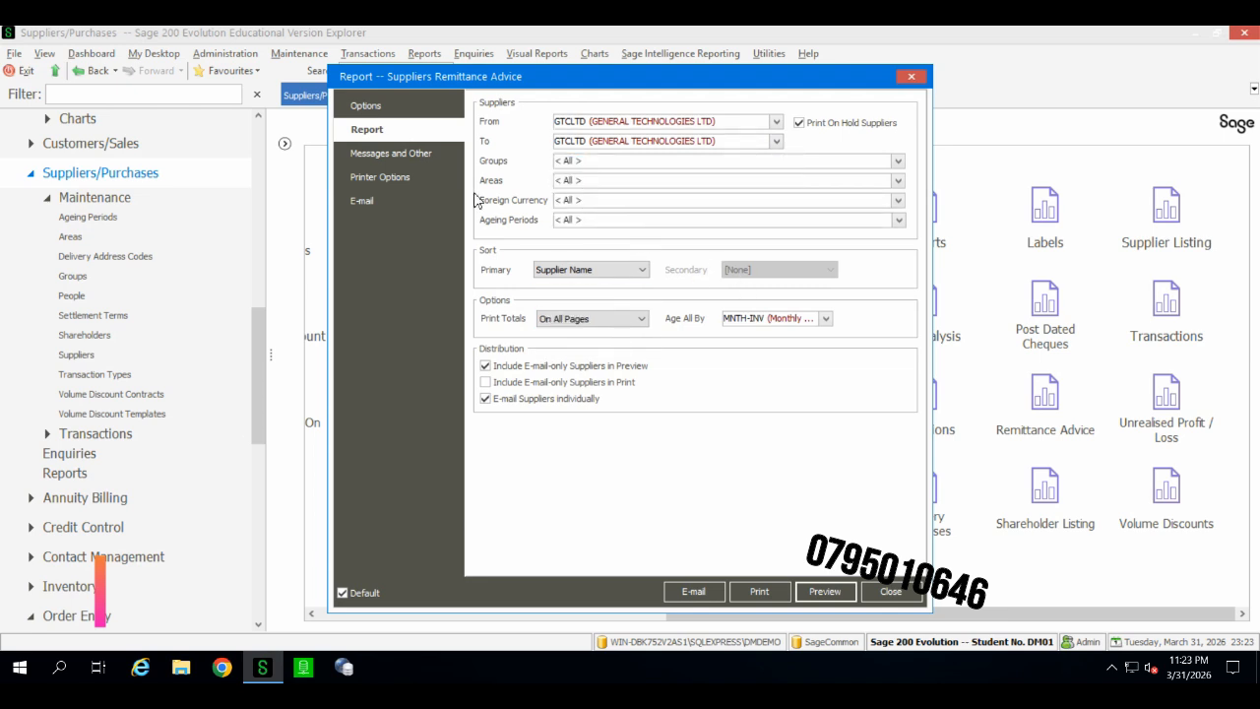
# Step: Preview the remittance advice report, then close the preview and the report dialog
pyautogui.click(826, 591)
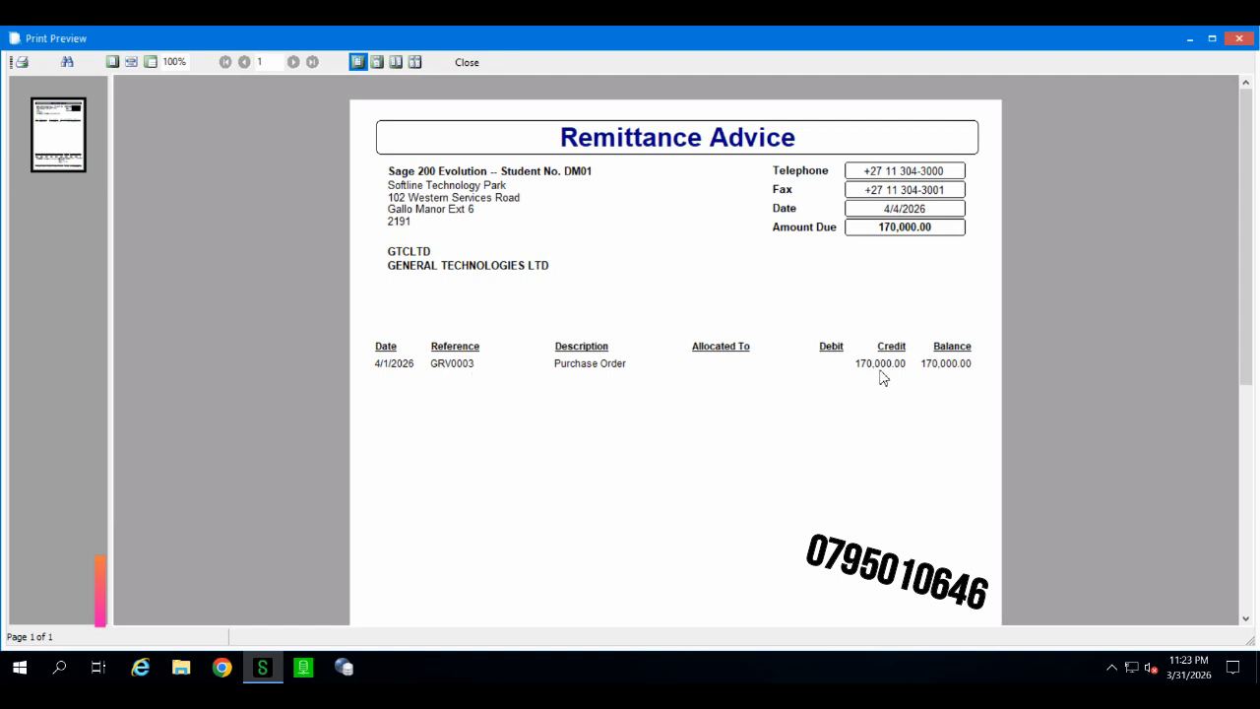
pyautogui.click(467, 62)
pyautogui.click(912, 77)
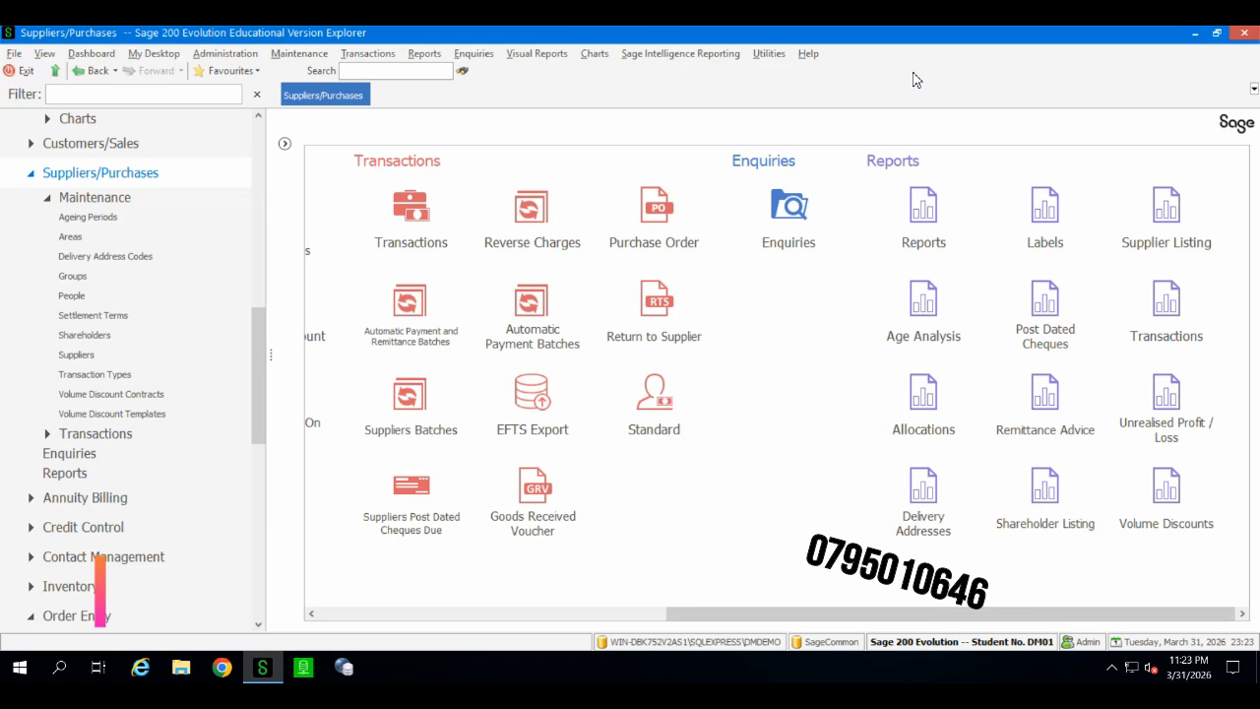
# Step: Open the MB BANK cashbook batch CB002 from the supplier payment process flow
pyautogui.moveTo(740, 620); pyautogui.dragTo(373, 607)
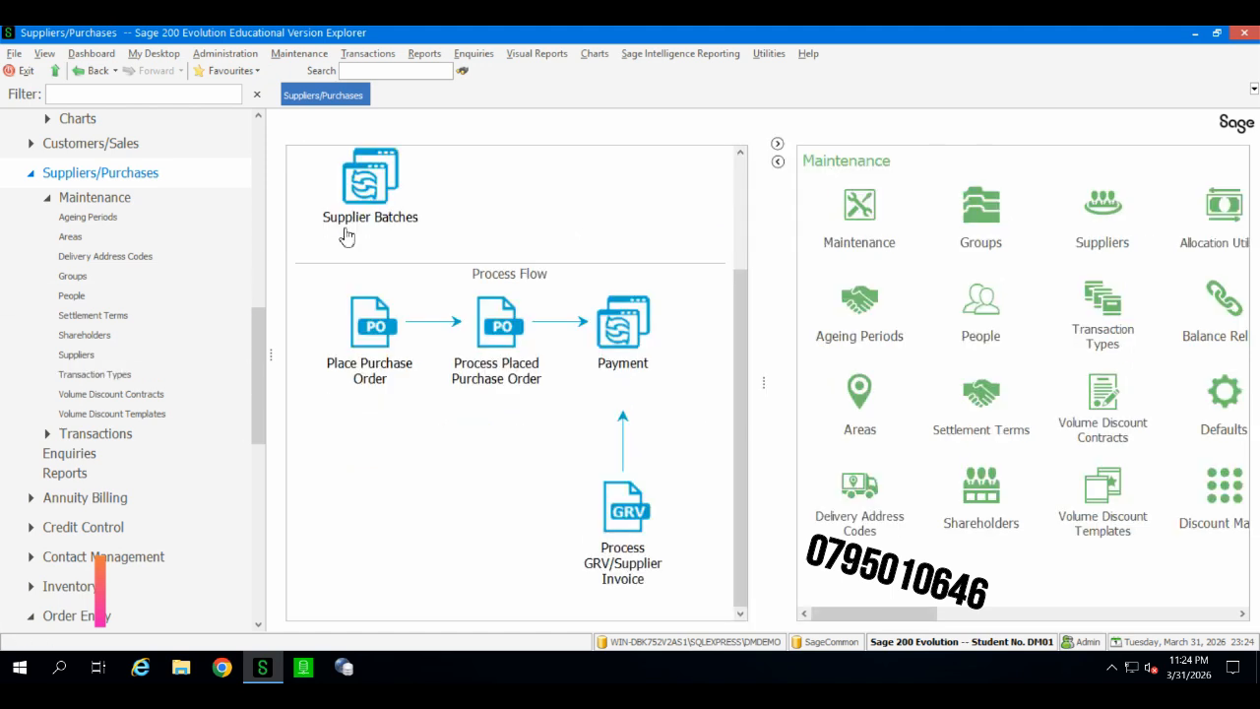
pyautogui.click(776, 146)
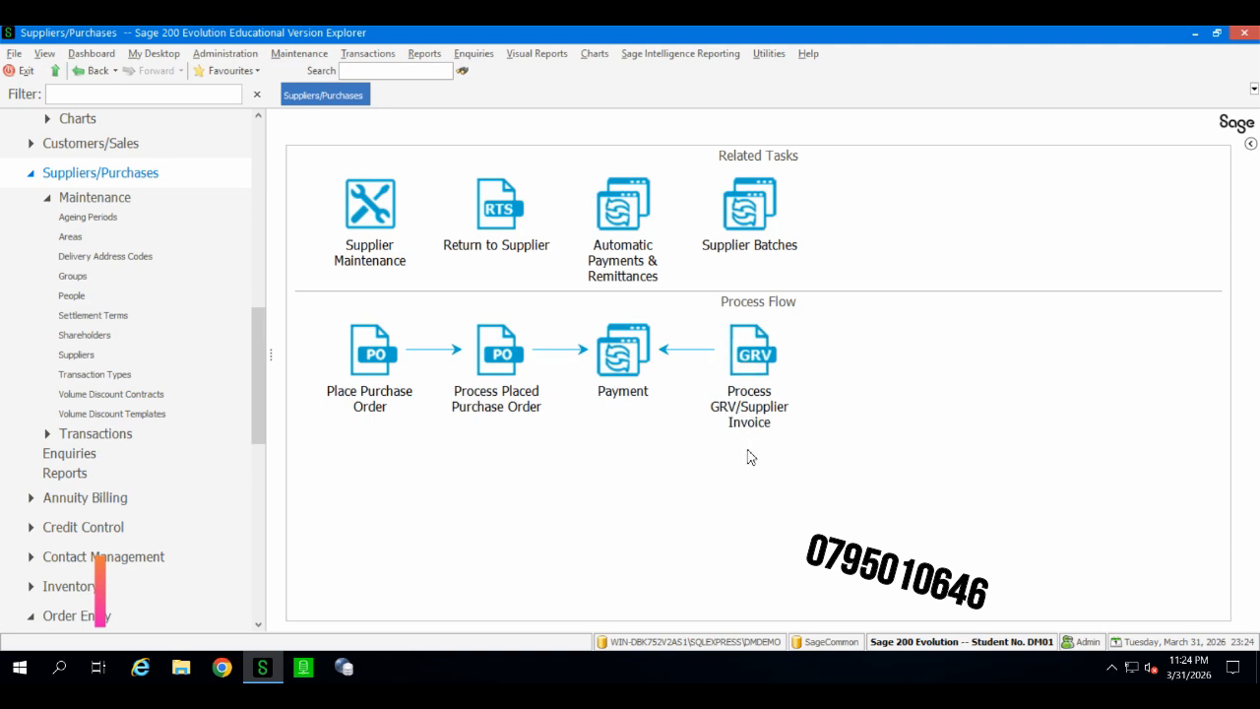
pyautogui.click(635, 393)
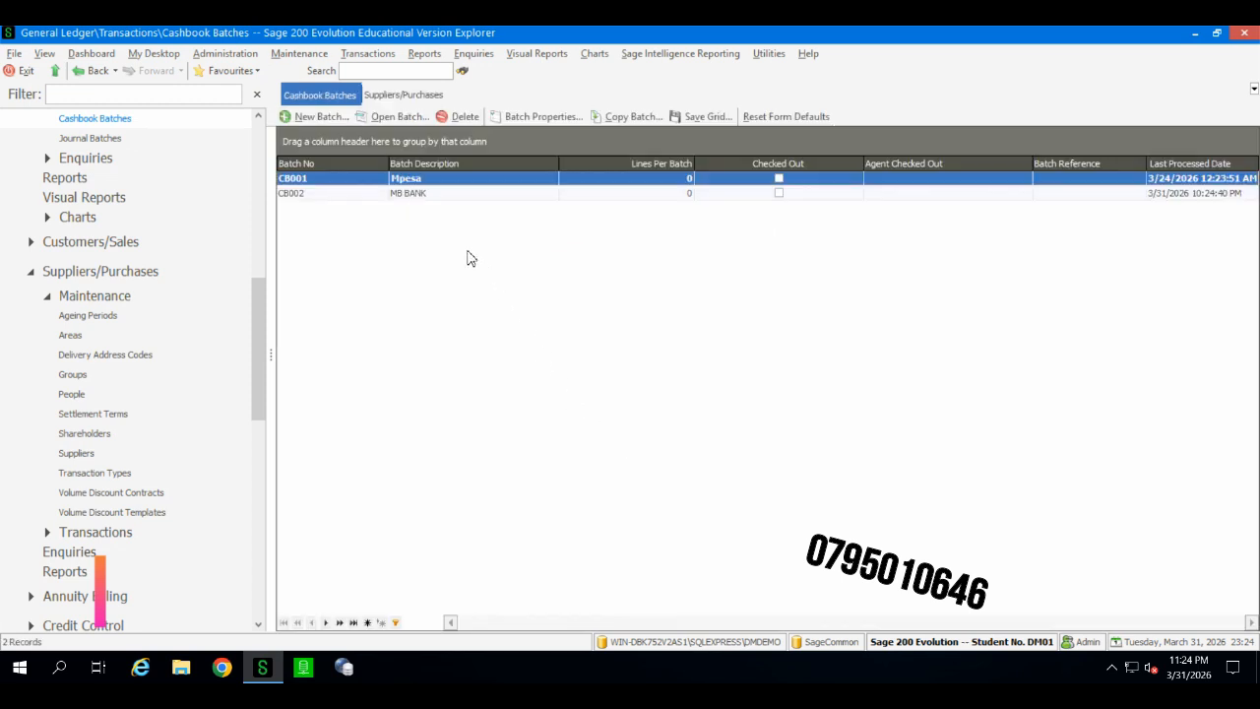
pyautogui.click(404, 195)
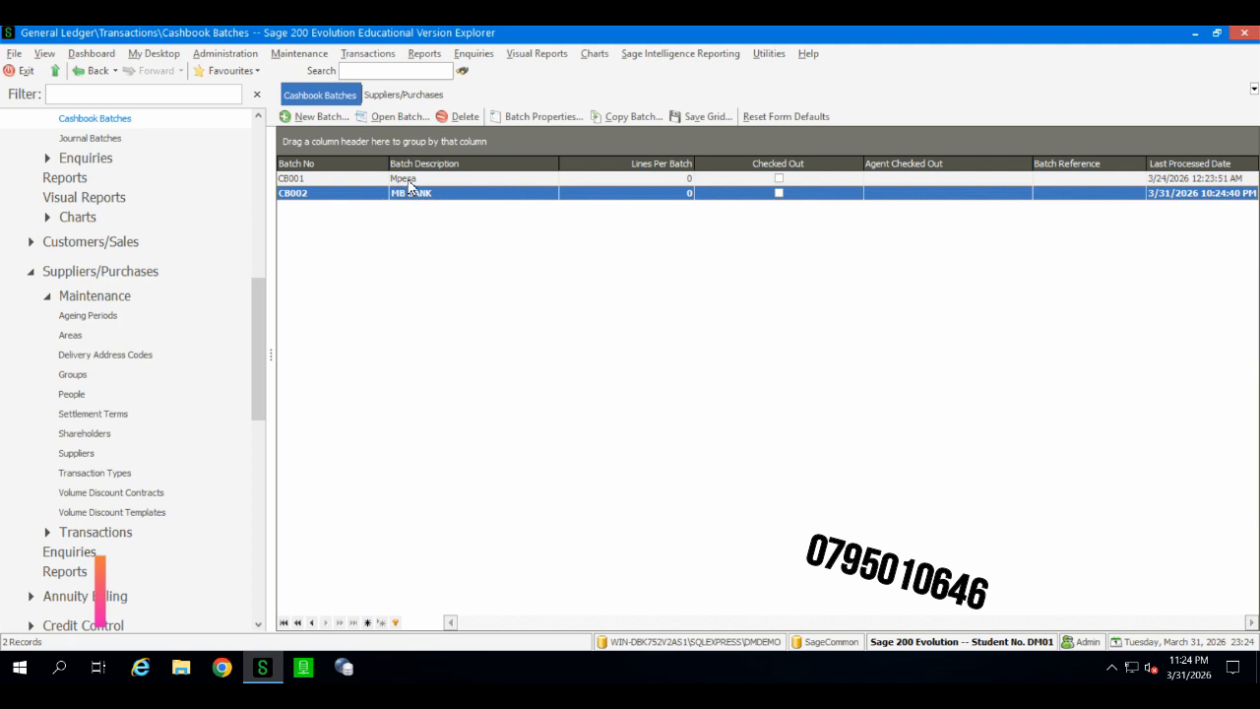
pyautogui.click(409, 180)
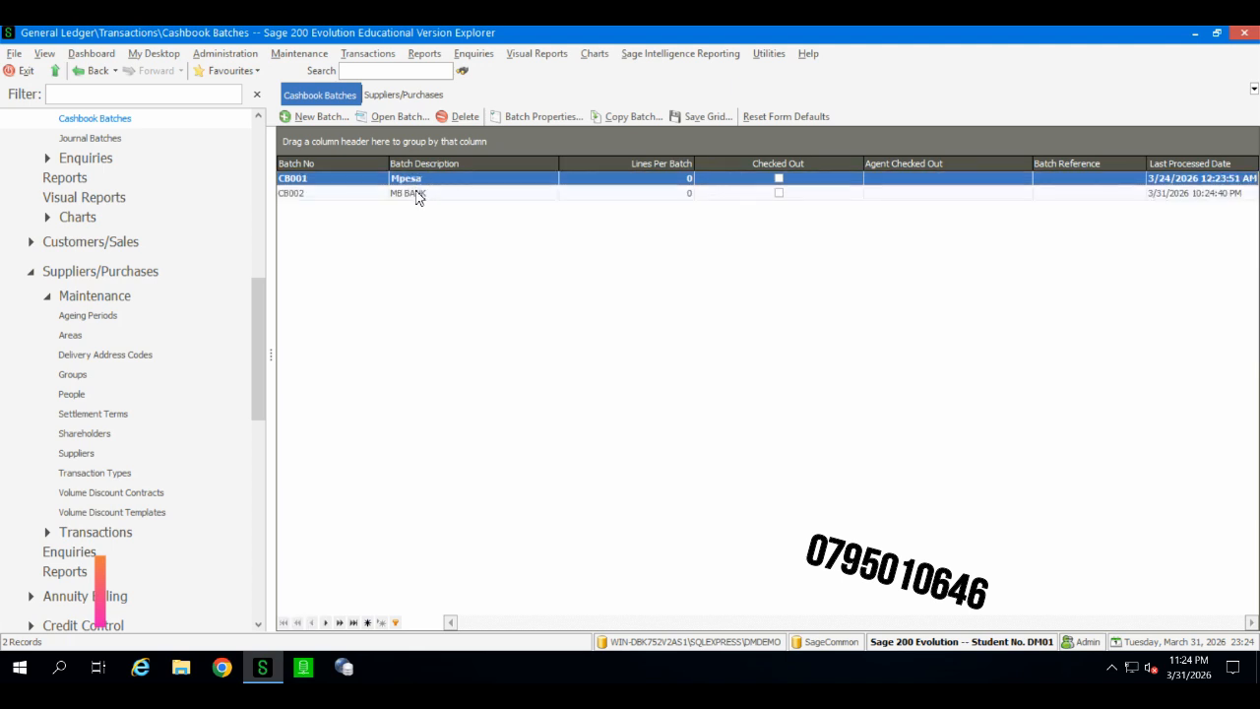
pyautogui.click(418, 194)
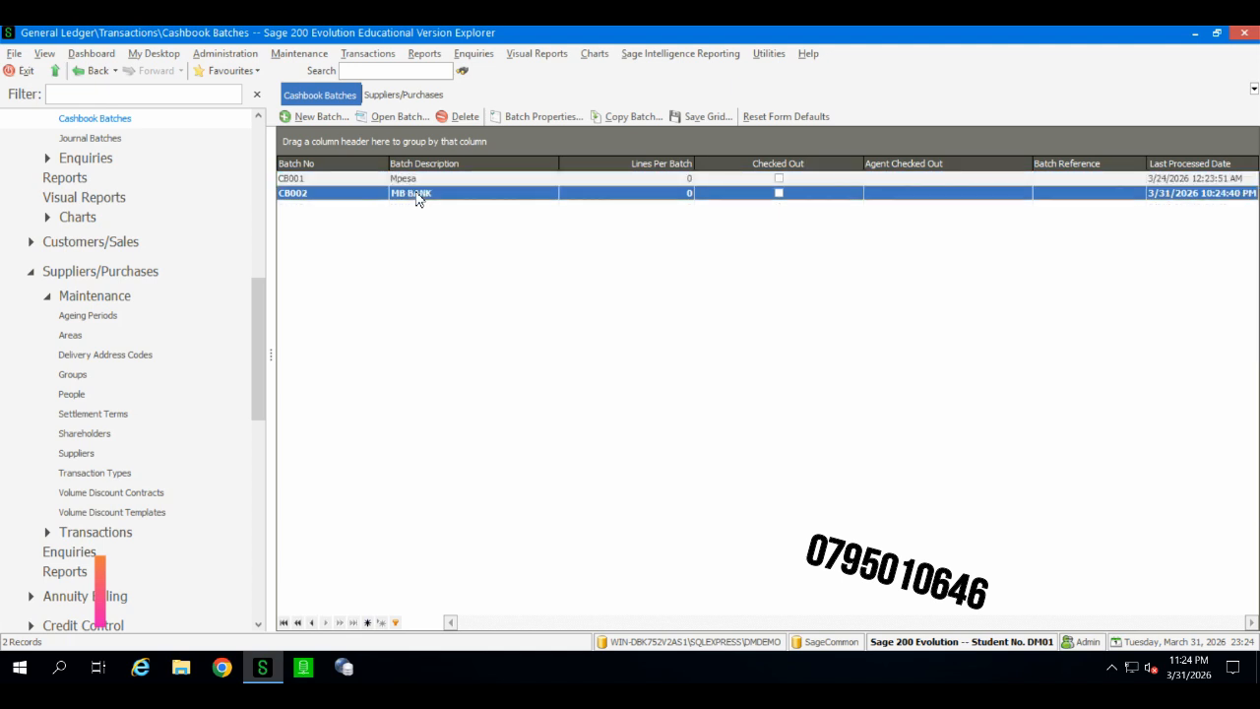
pyautogui.doubleClick(417, 196)
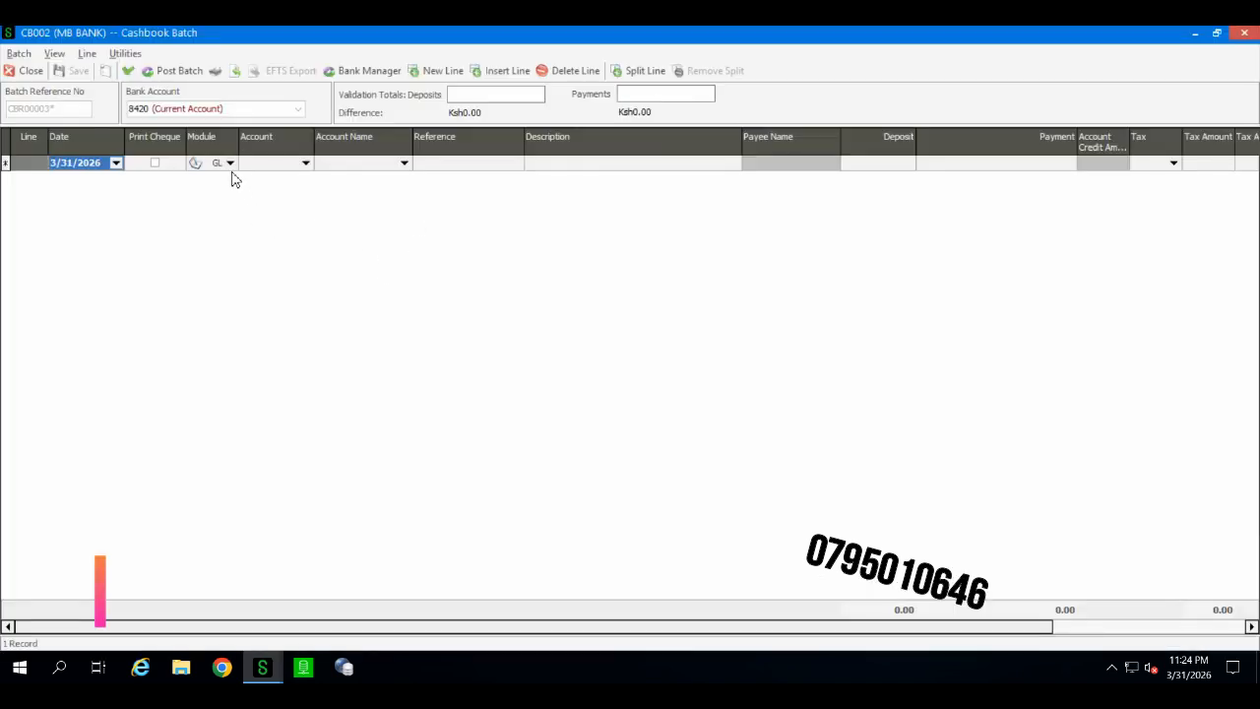
# Step: Start a cashbook line dated 4/1/2026 for AP supplier GTCLTD with reference Chq 0032
pyautogui.click(116, 162)
pyautogui.click(114, 282)
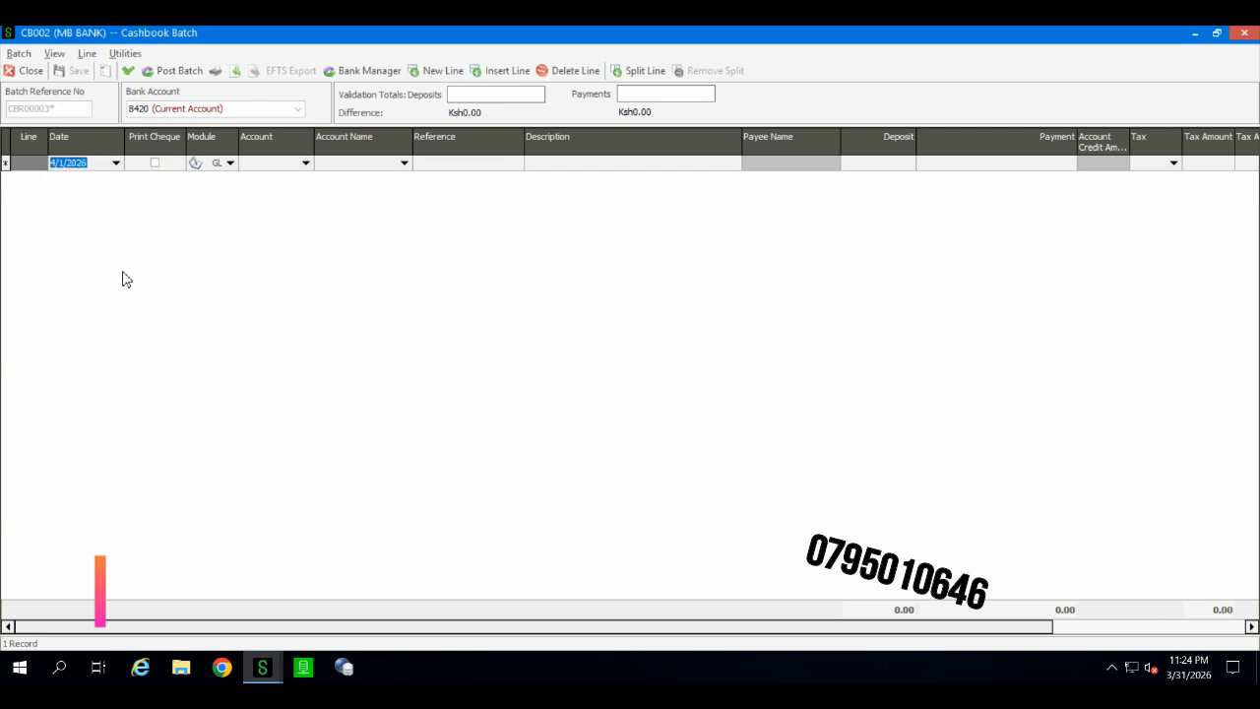
pyautogui.click(229, 163)
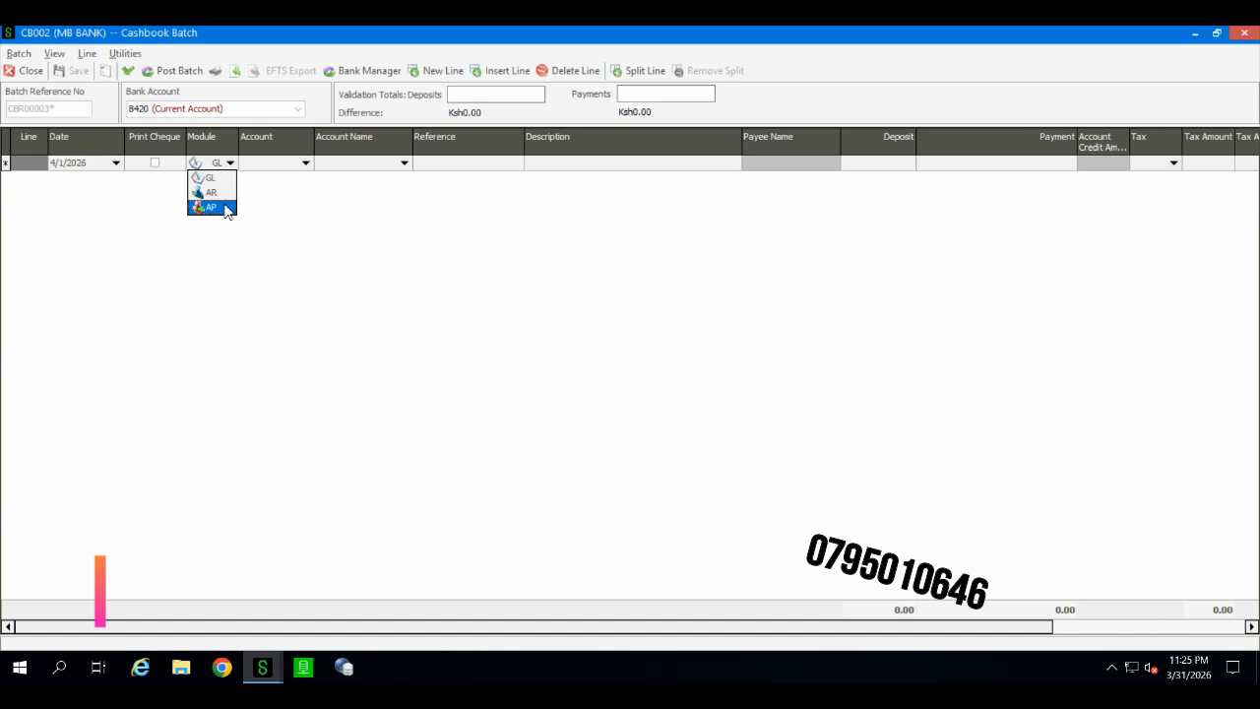
pyautogui.click(226, 208)
pyautogui.click(305, 164)
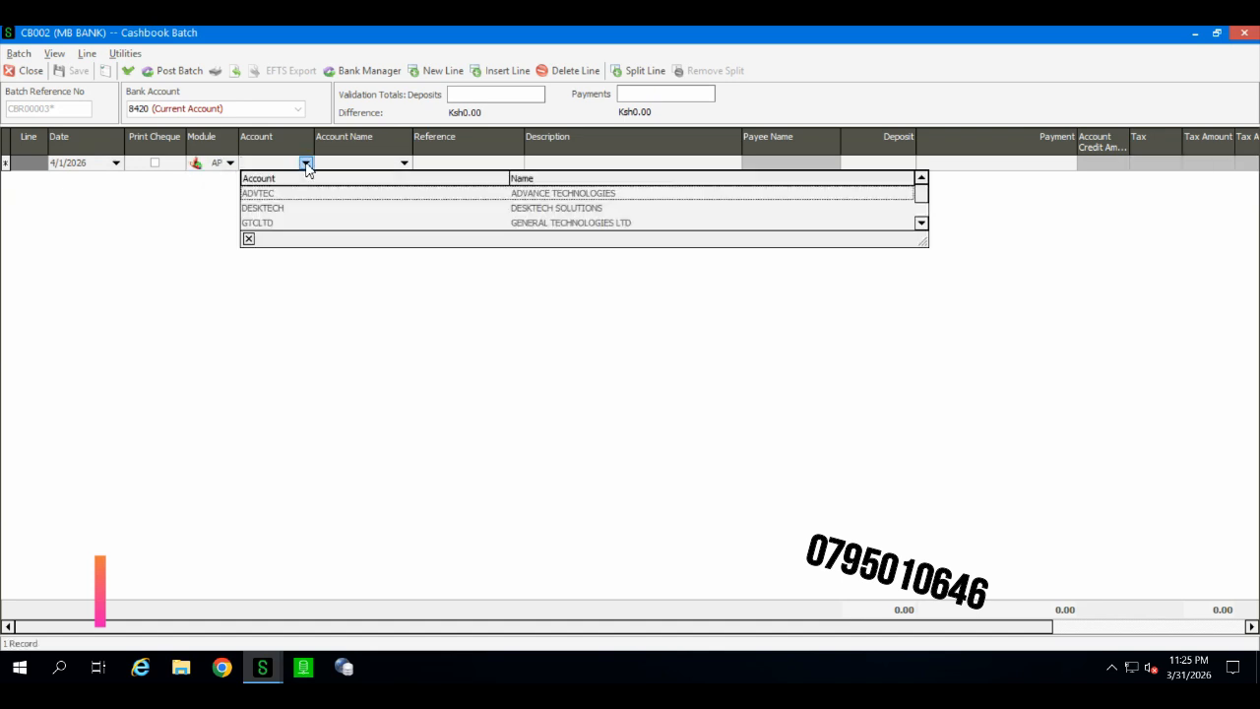
pyautogui.click(332, 222)
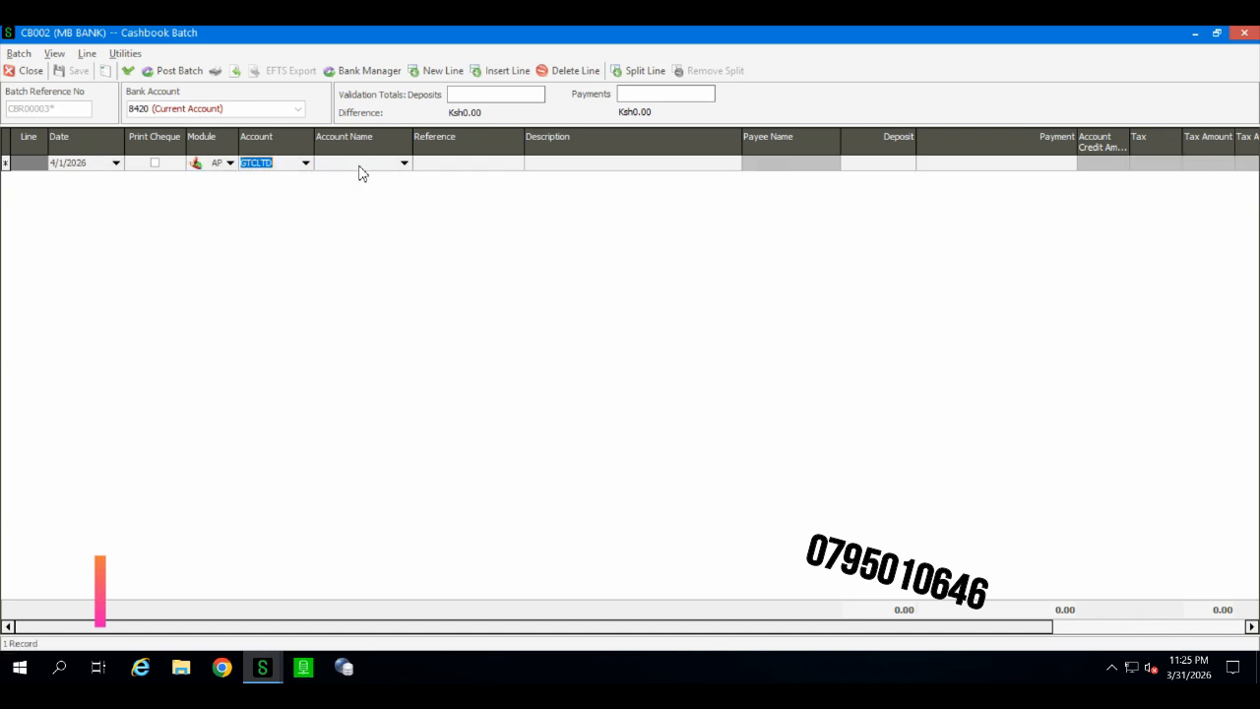
pyautogui.moveTo(413, 138); pyautogui.dragTo(436, 137)
pyautogui.click(458, 163)
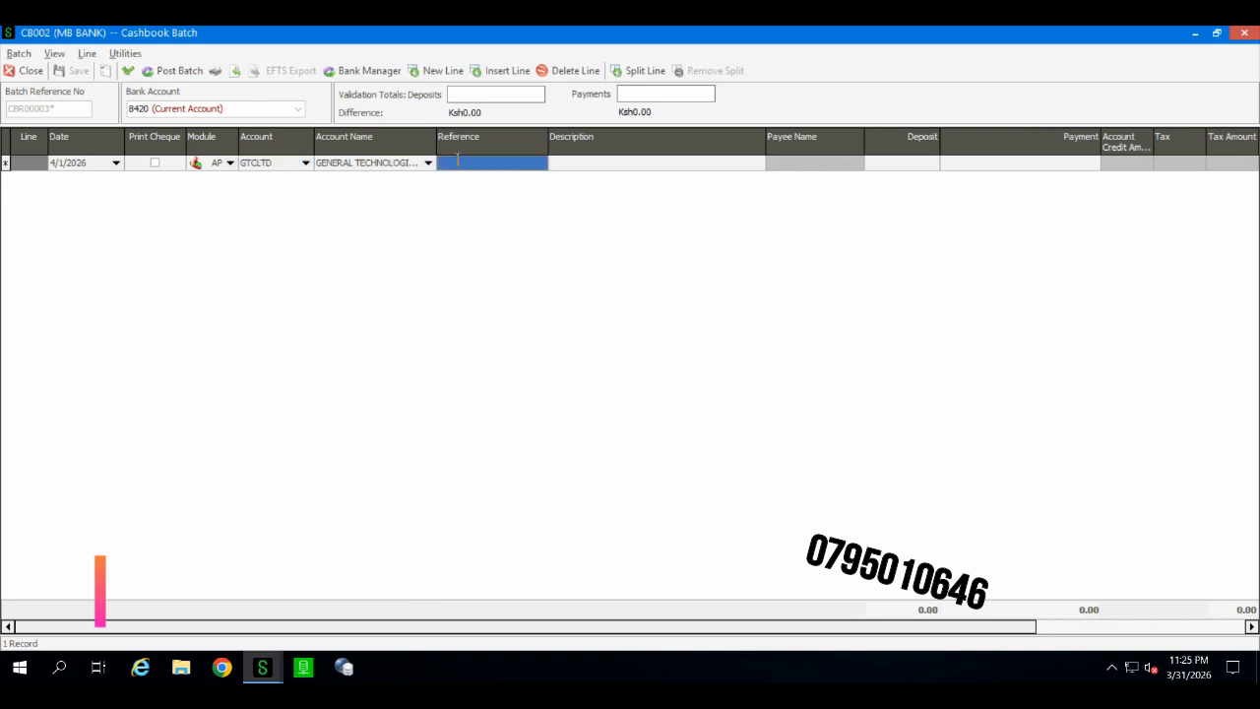
pyautogui.click(457, 162)
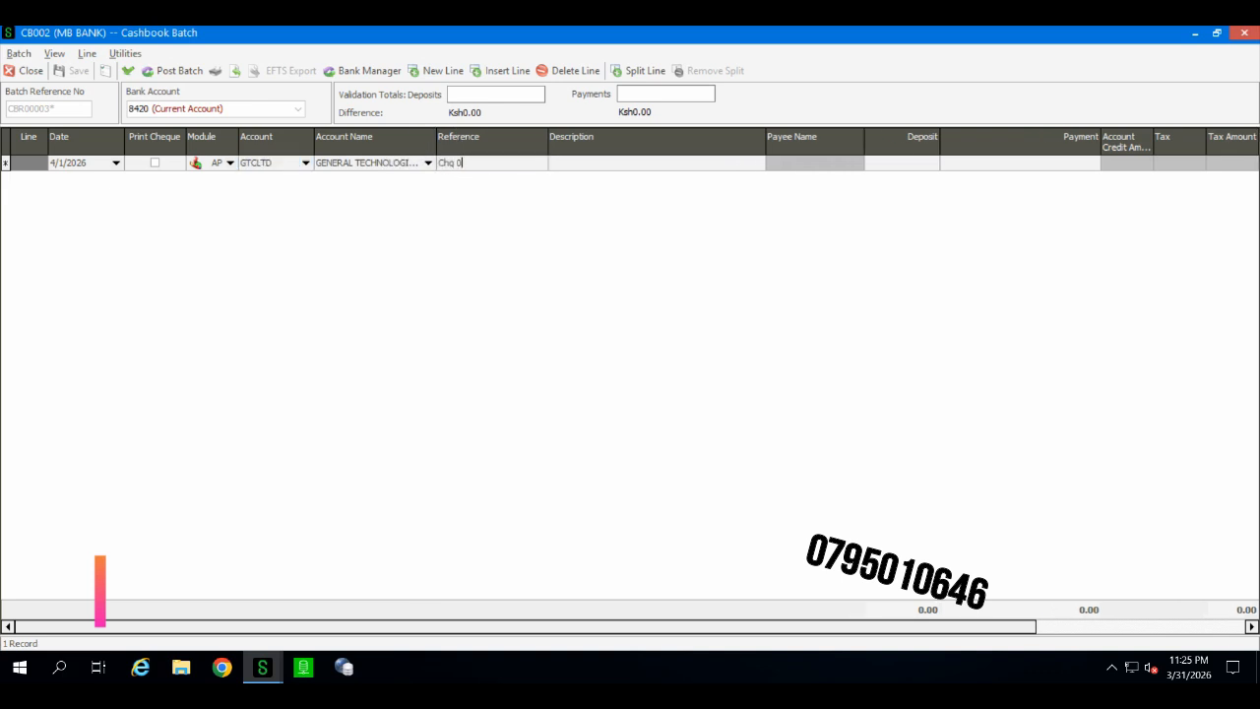
# Step: Enter the line description Payment for GRV 003 and a payment amount of 170000
pyautogui.click(576, 163)
pyautogui.write('Payment for GRV 003')
pyautogui.press('Return')
pyautogui.click(948, 166)
pyautogui.write('170000')
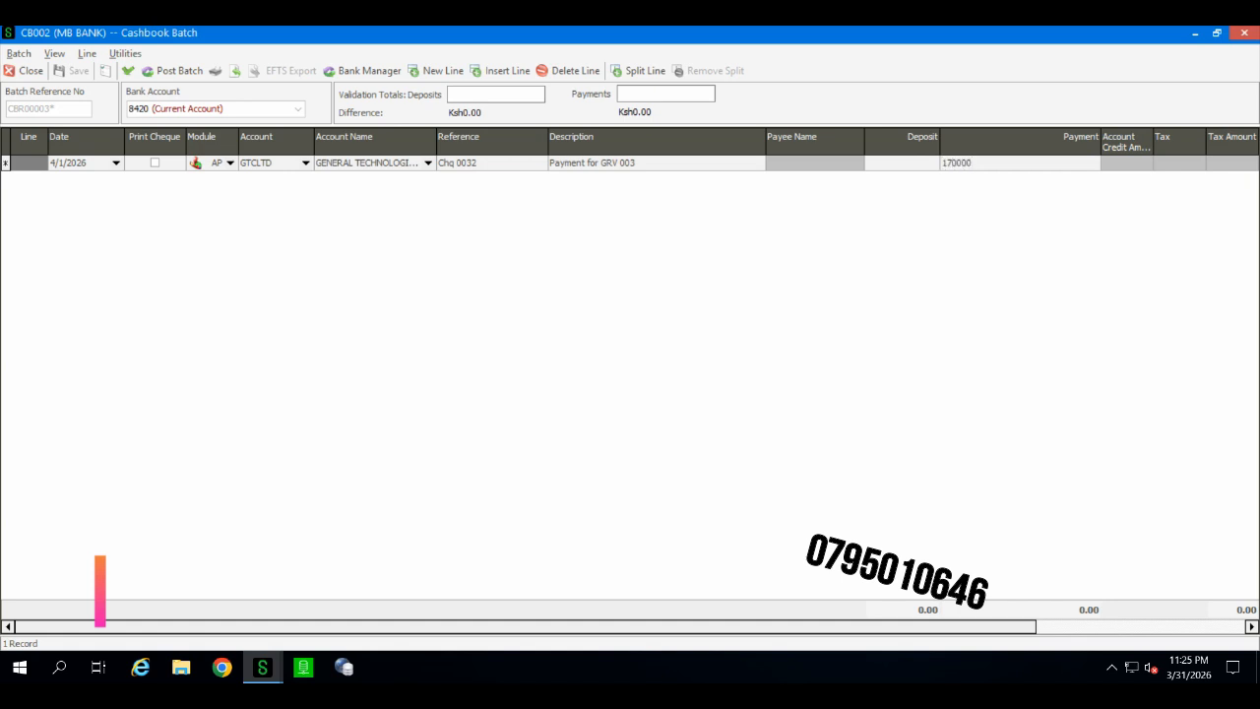
pyautogui.press('Return')
pyautogui.press('Down')
pyautogui.press('Up')
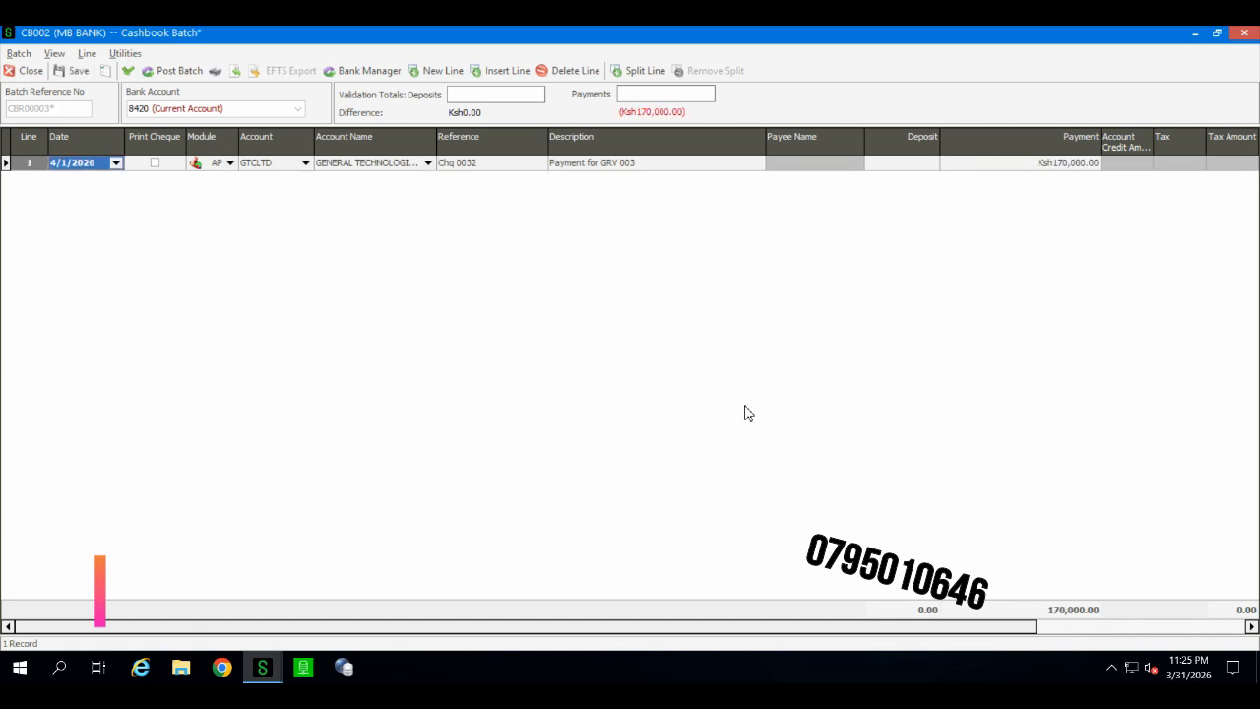
# Step: Pick a project for the payment line and validate the batch
pyautogui.moveTo(989, 636); pyautogui.dragTo(1193, 626)
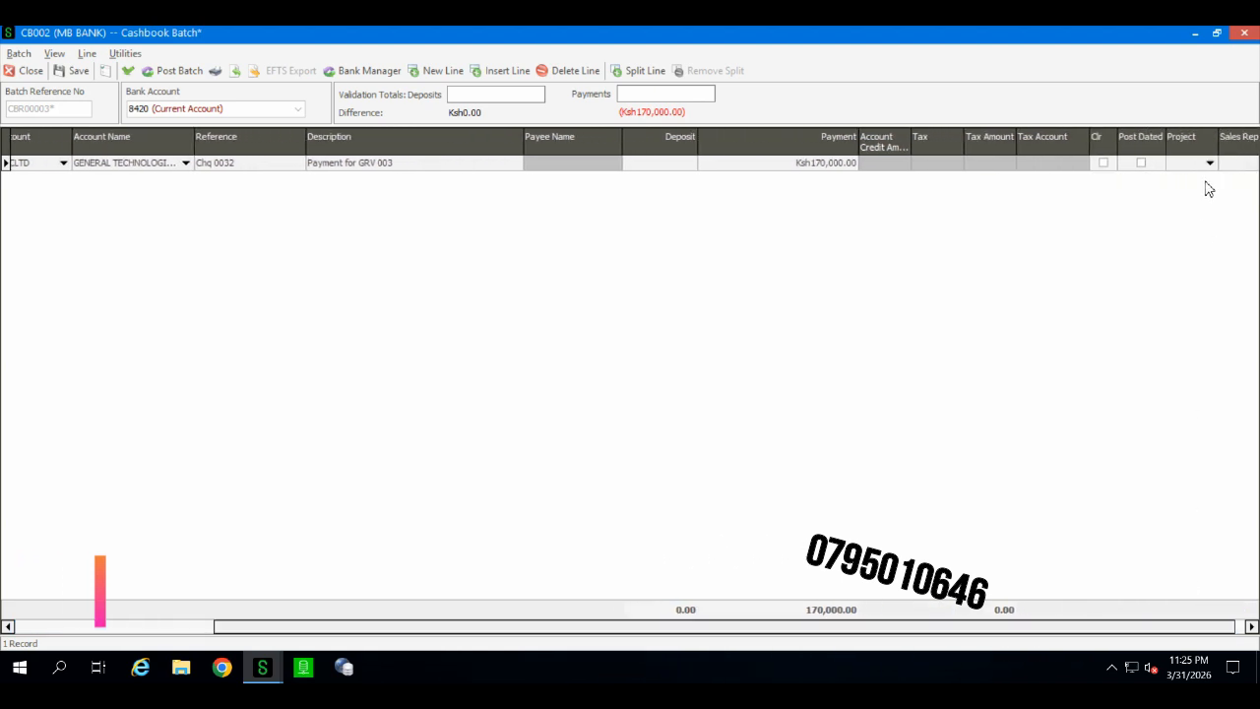
pyautogui.click(1209, 162)
pyautogui.click(1184, 197)
pyautogui.moveTo(1033, 624); pyautogui.dragTo(683, 618)
pyautogui.click(128, 71)
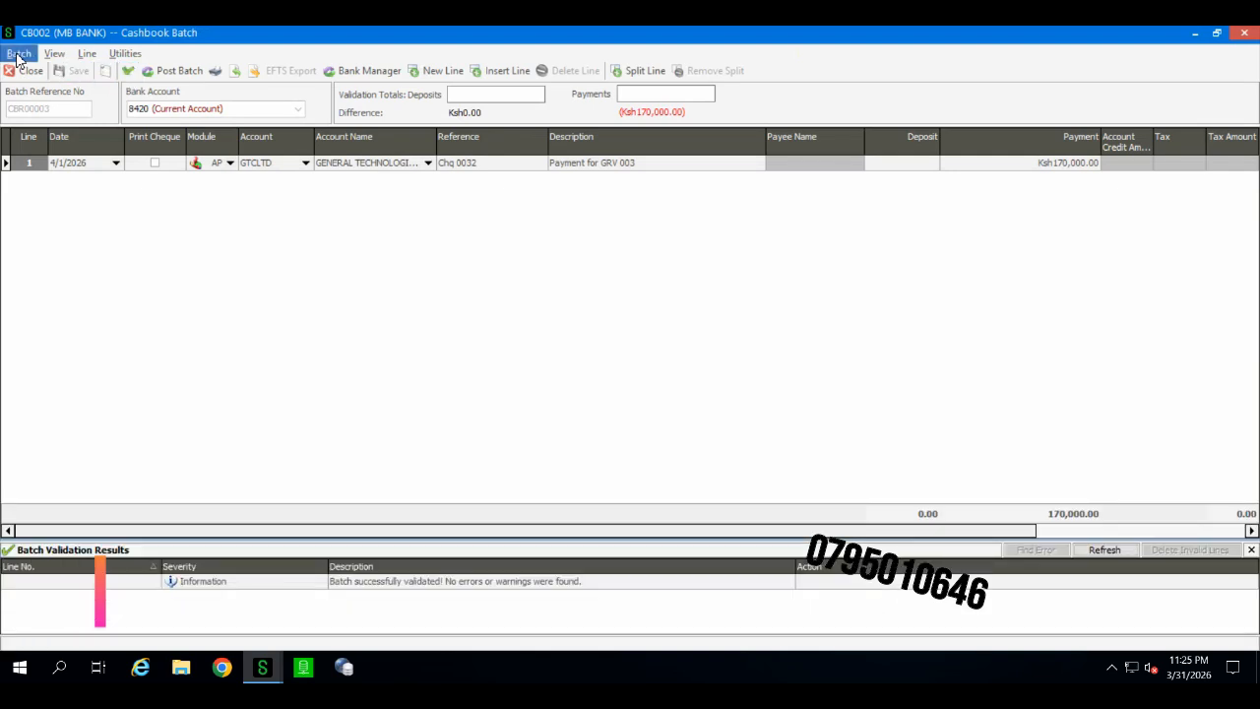
# Step: Print-preview the cashbook batch sorted by account and close the preview
pyautogui.click(19, 53)
pyautogui.click(56, 160)
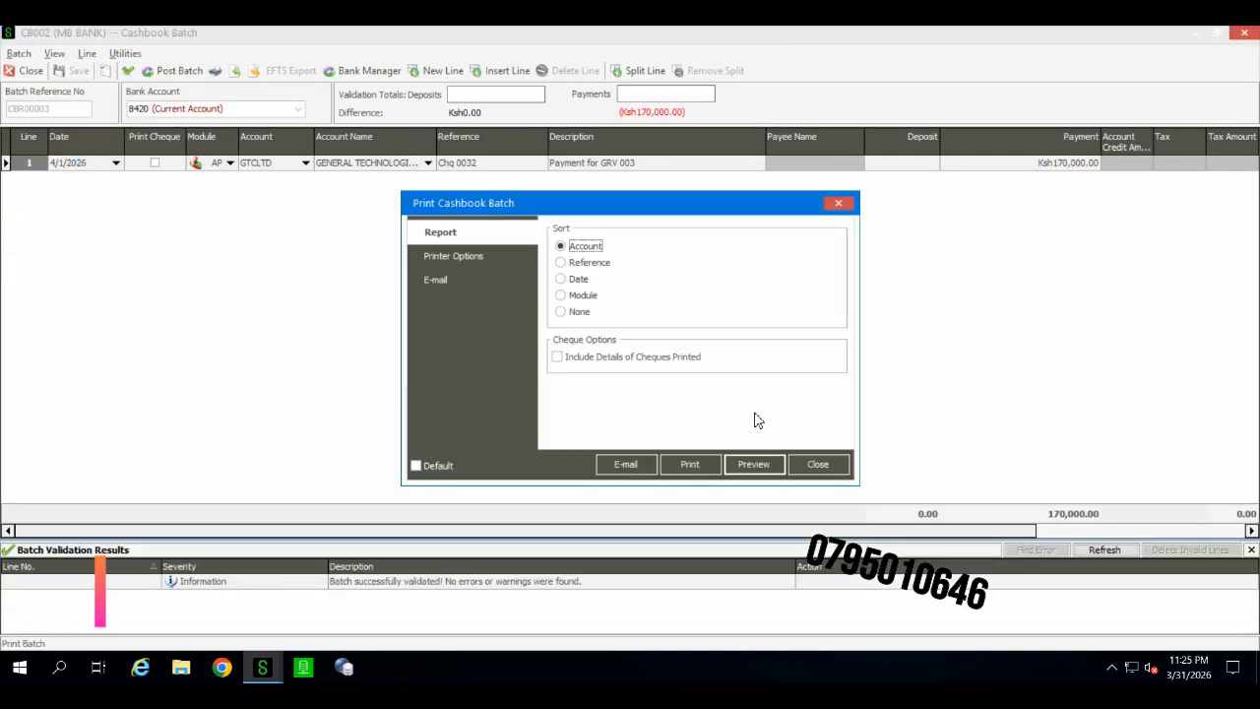
pyautogui.click(754, 464)
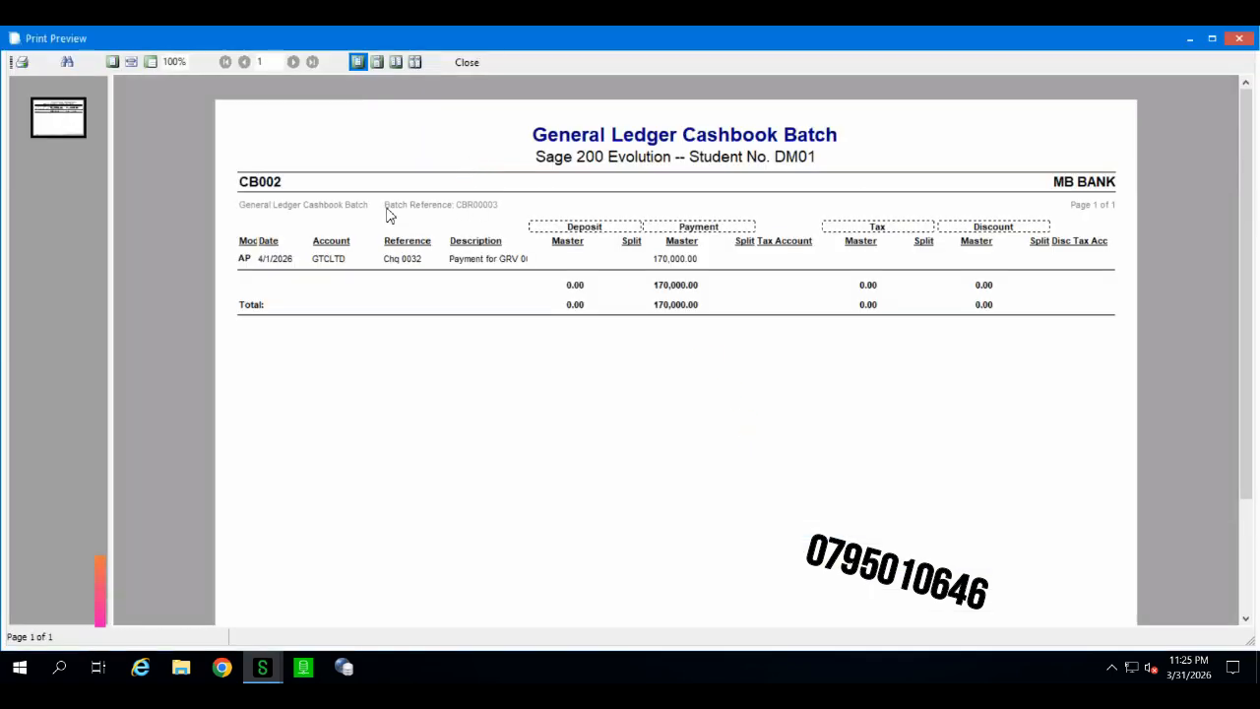
pyautogui.scroll(-2, 360, 133)
pyautogui.scroll(2, 380, 240)
pyautogui.click(467, 63)
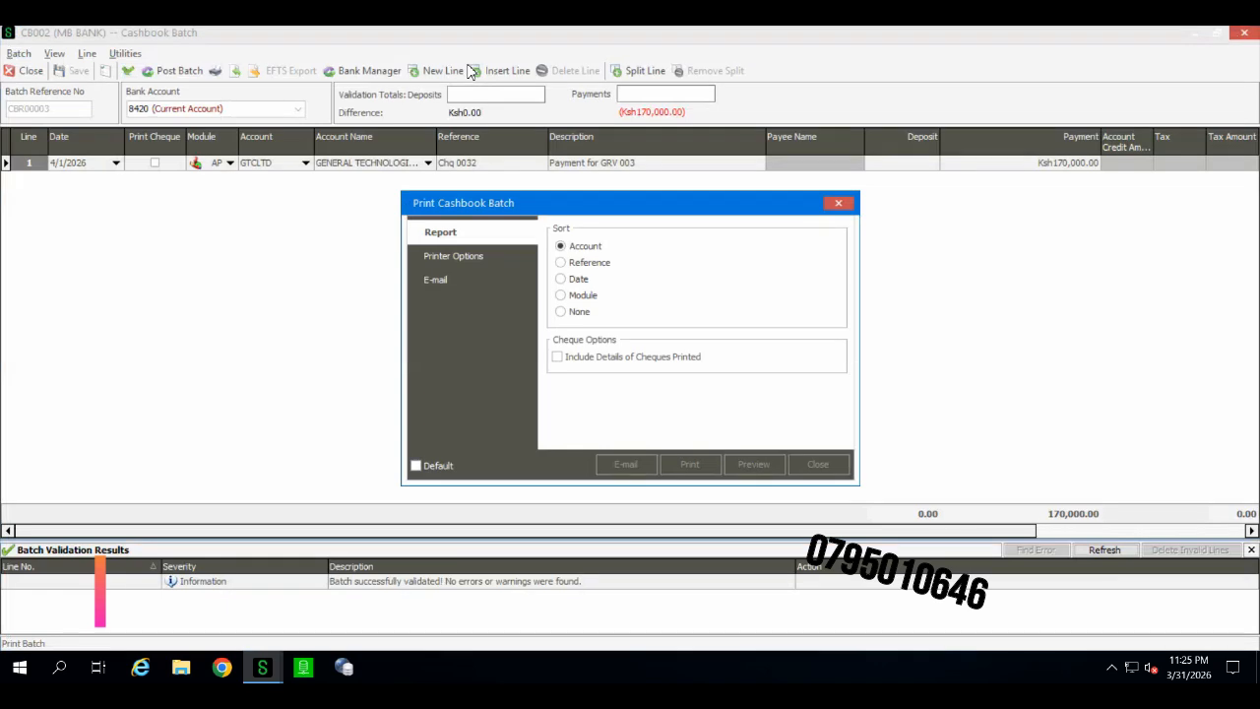
# Step: Post the cashbook batch and confirm posting
pyautogui.click(179, 73)
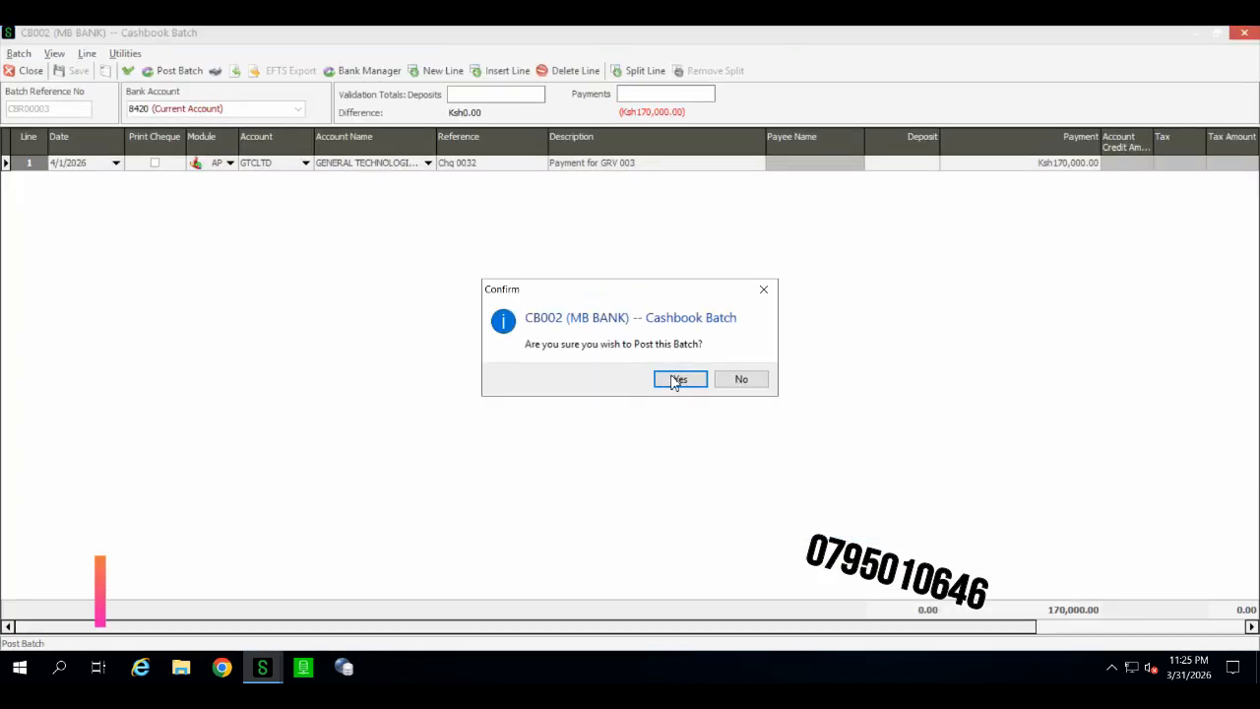
pyautogui.click(677, 378)
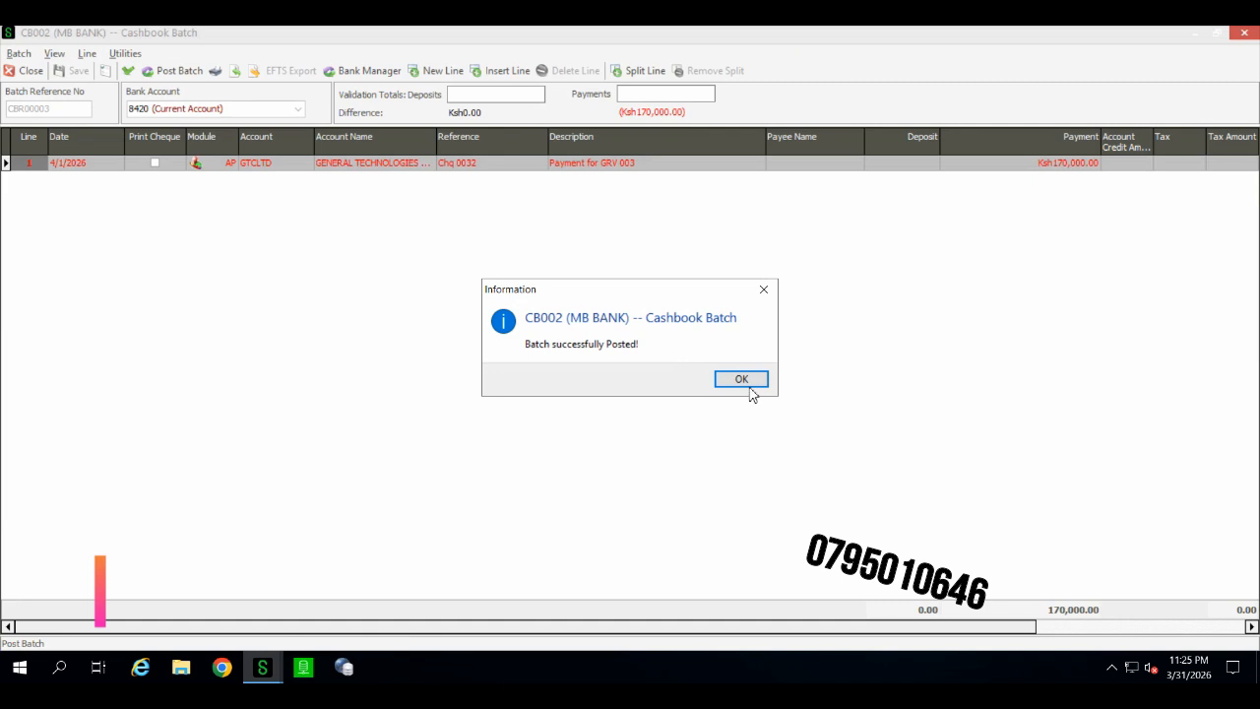
pyautogui.click(748, 381)
pyautogui.click(679, 379)
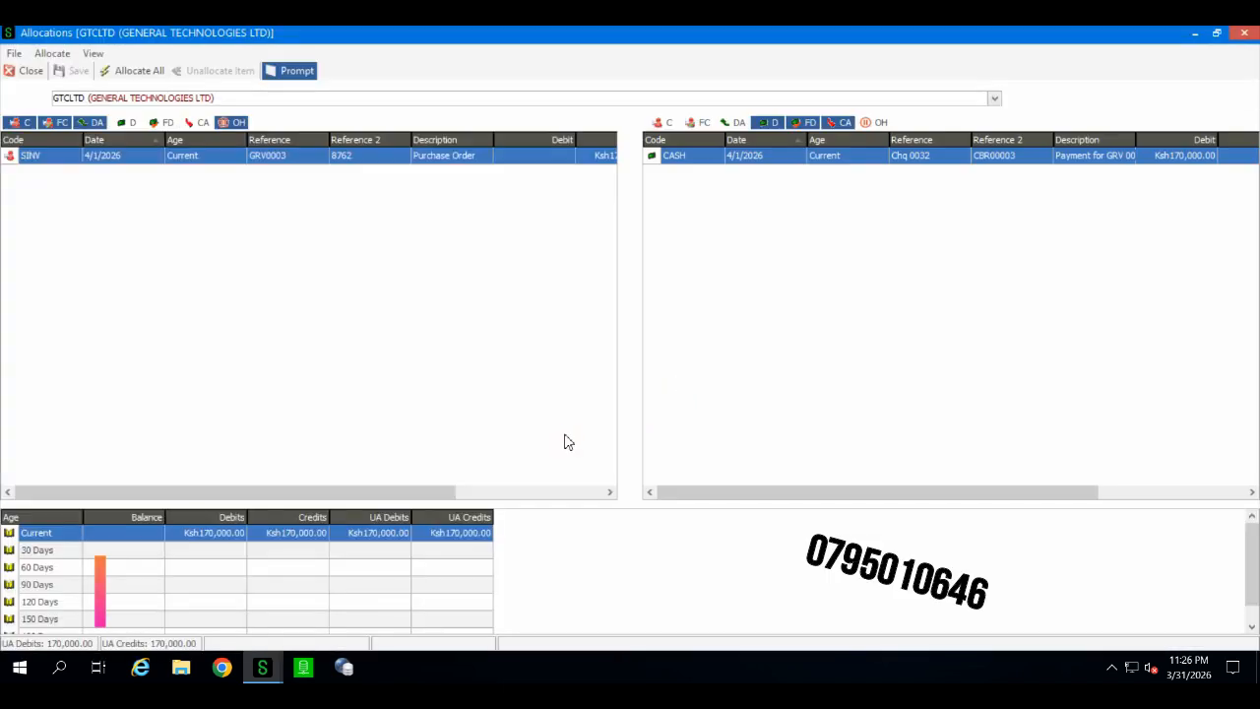
# Step: Allocate the Chq 0032 payment against supplier invoice GRV0003 for GTCLTD
pyautogui.moveTo(454, 492); pyautogui.dragTo(610, 490)
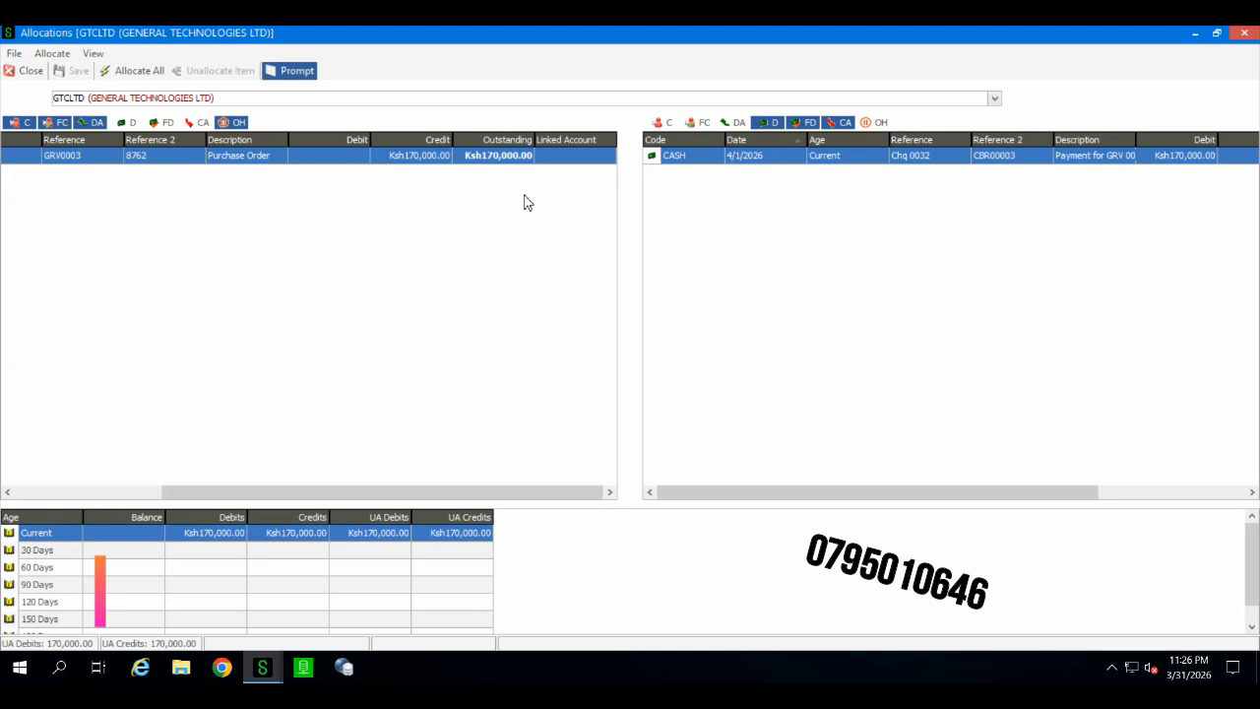
pyautogui.click(910, 158)
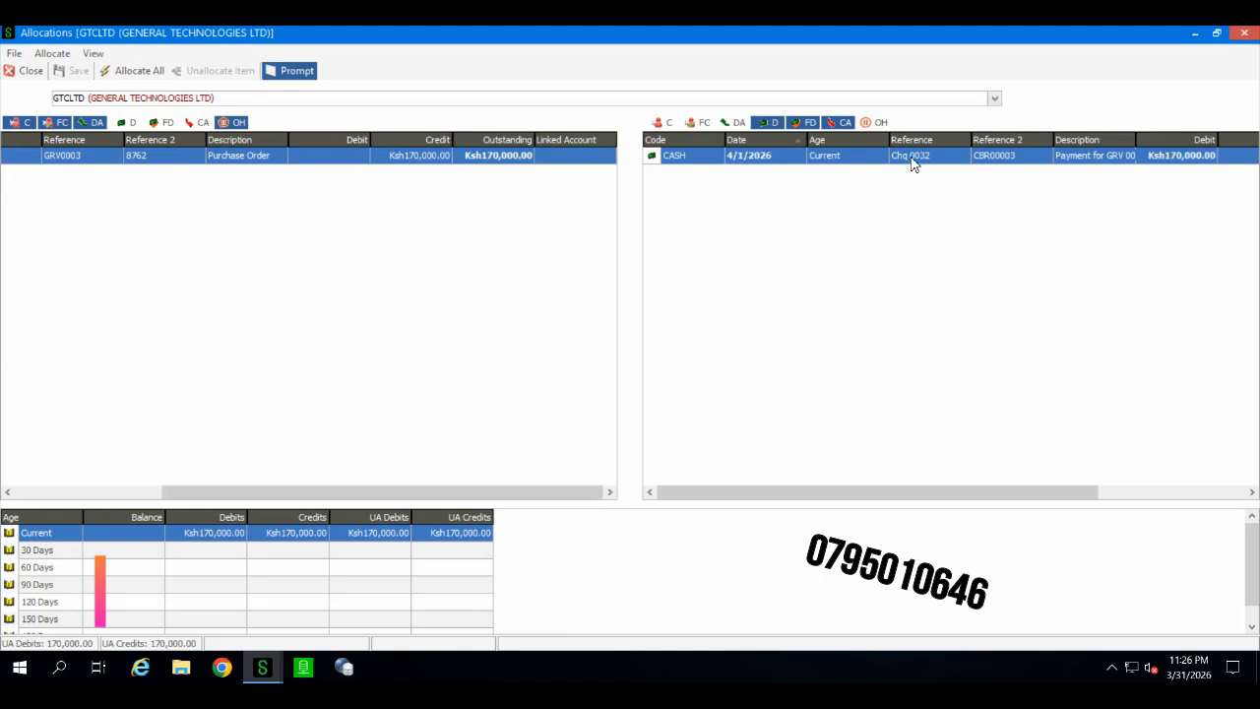
pyautogui.doubleClick(524, 159)
pyautogui.click(694, 454)
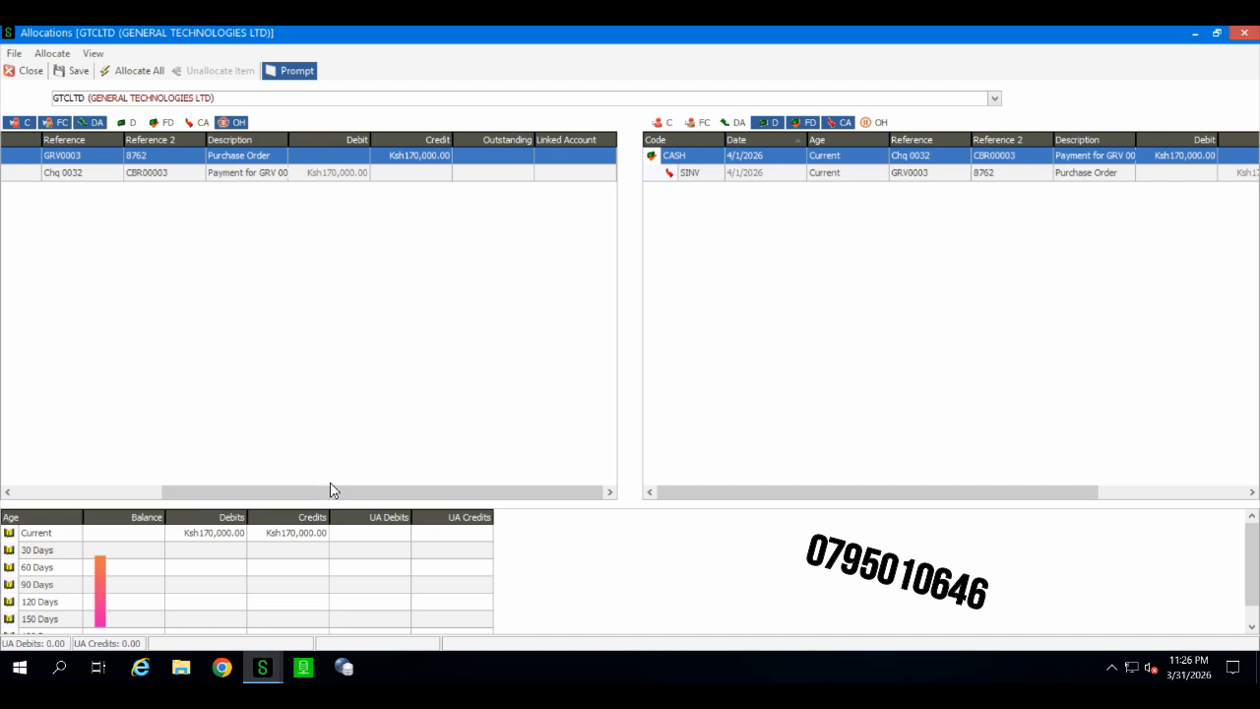
# Step: Save the allocation for GTCLTD and close the Allocations window
pyautogui.moveTo(331, 487); pyautogui.dragTo(59, 491)
pyautogui.click(248, 536)
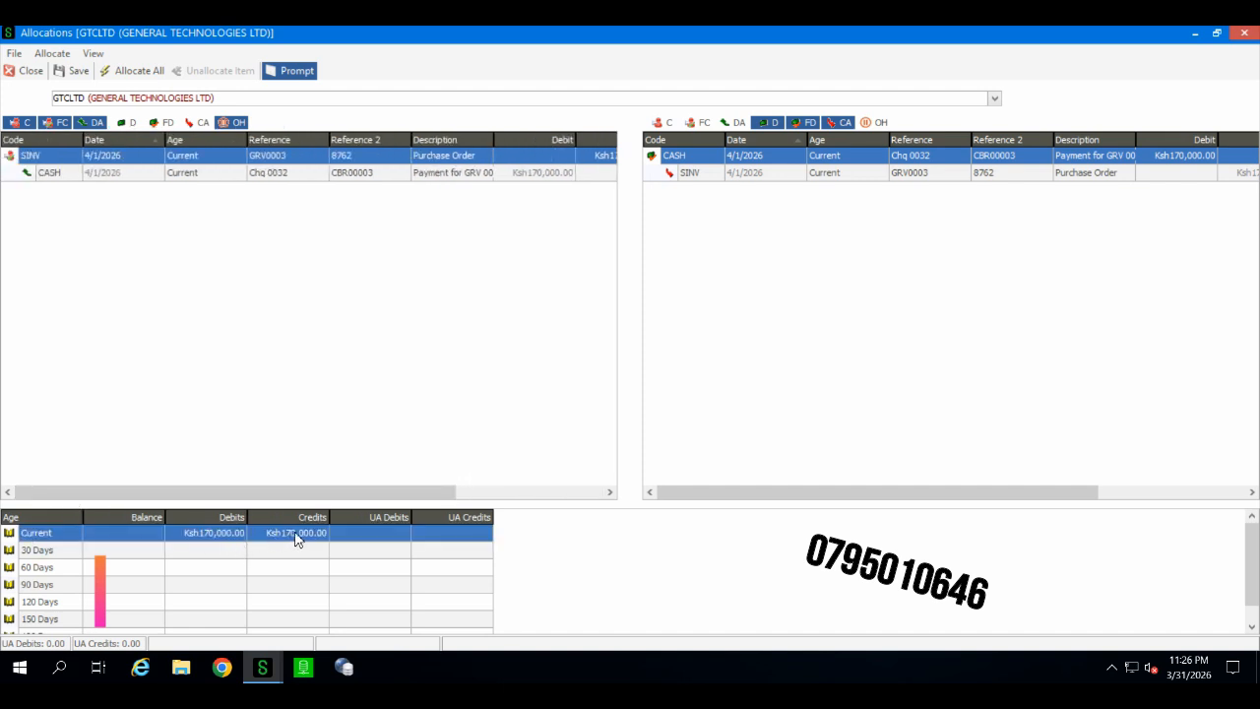
pyautogui.click(79, 73)
pyautogui.click(29, 72)
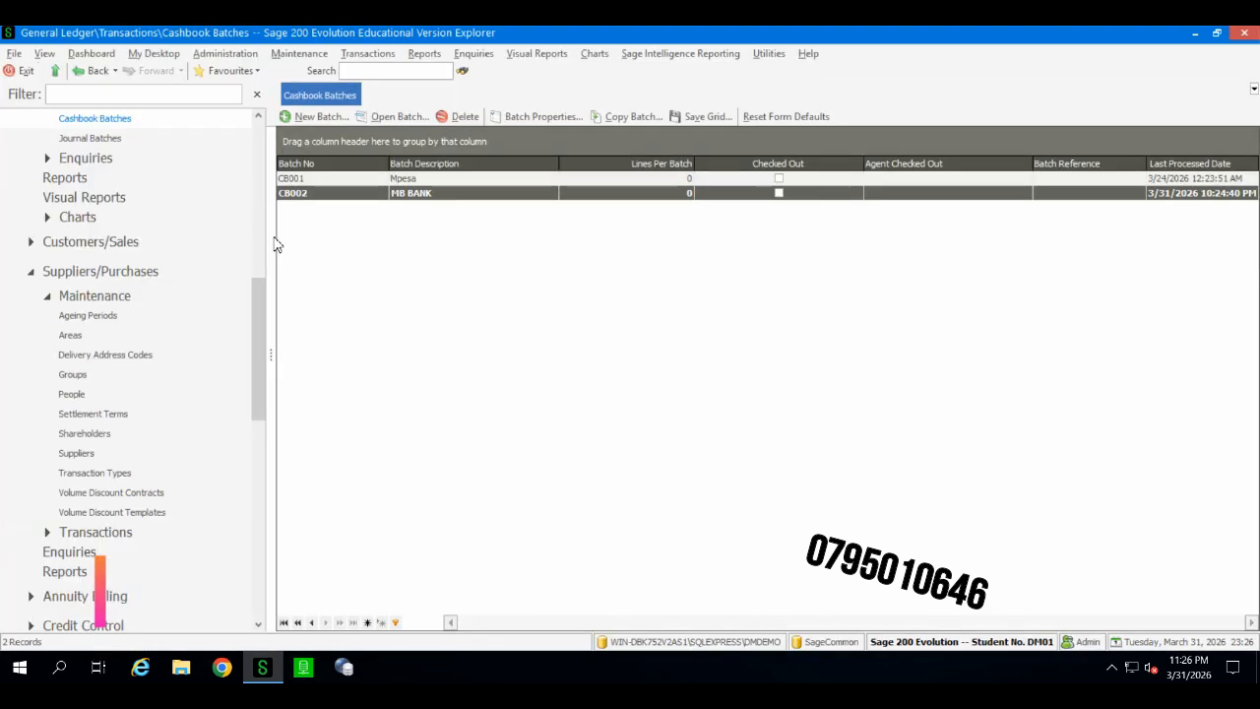
# Step: Close the cashbook batch and switch to the Order Entry module
pyautogui.click(143, 398)
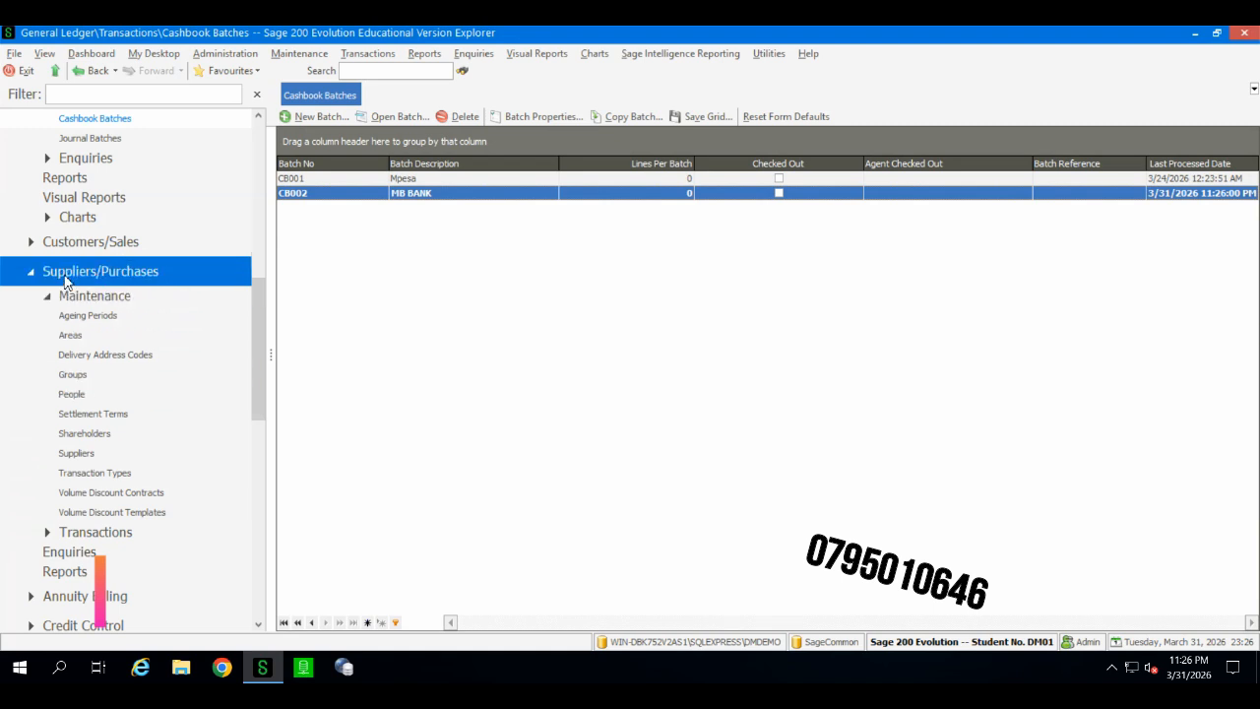
pyautogui.click(33, 273)
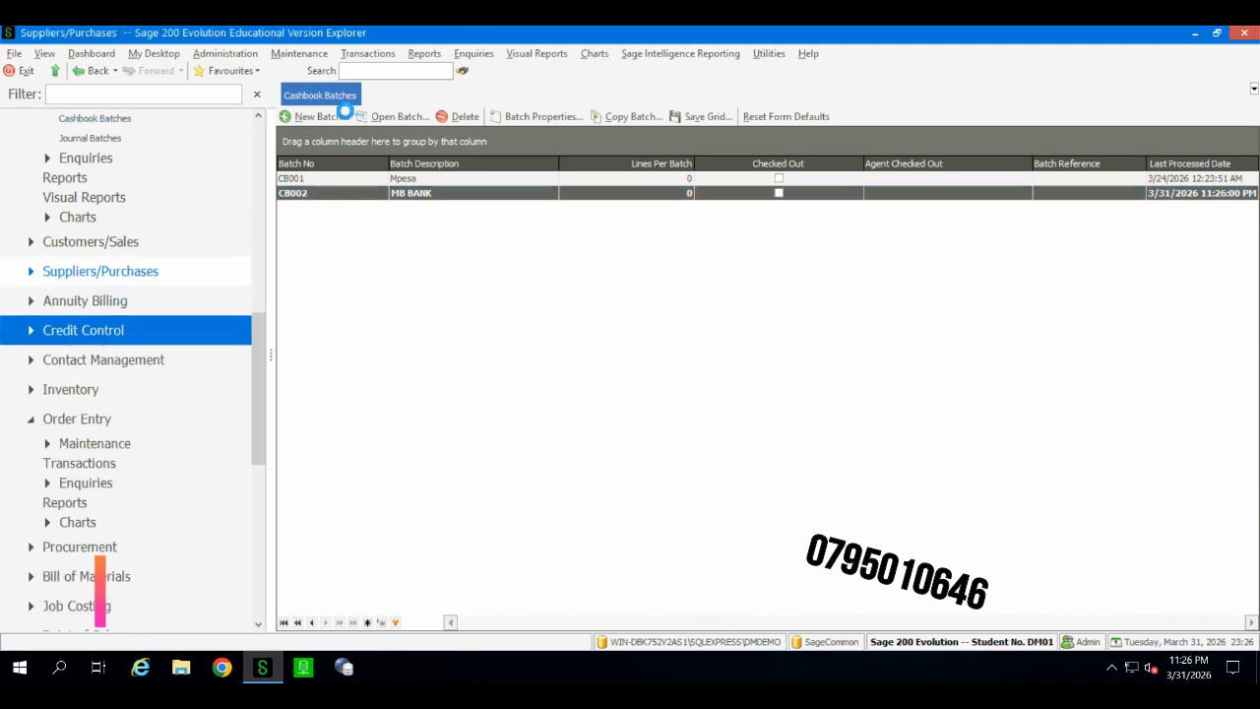
pyautogui.click(94, 421)
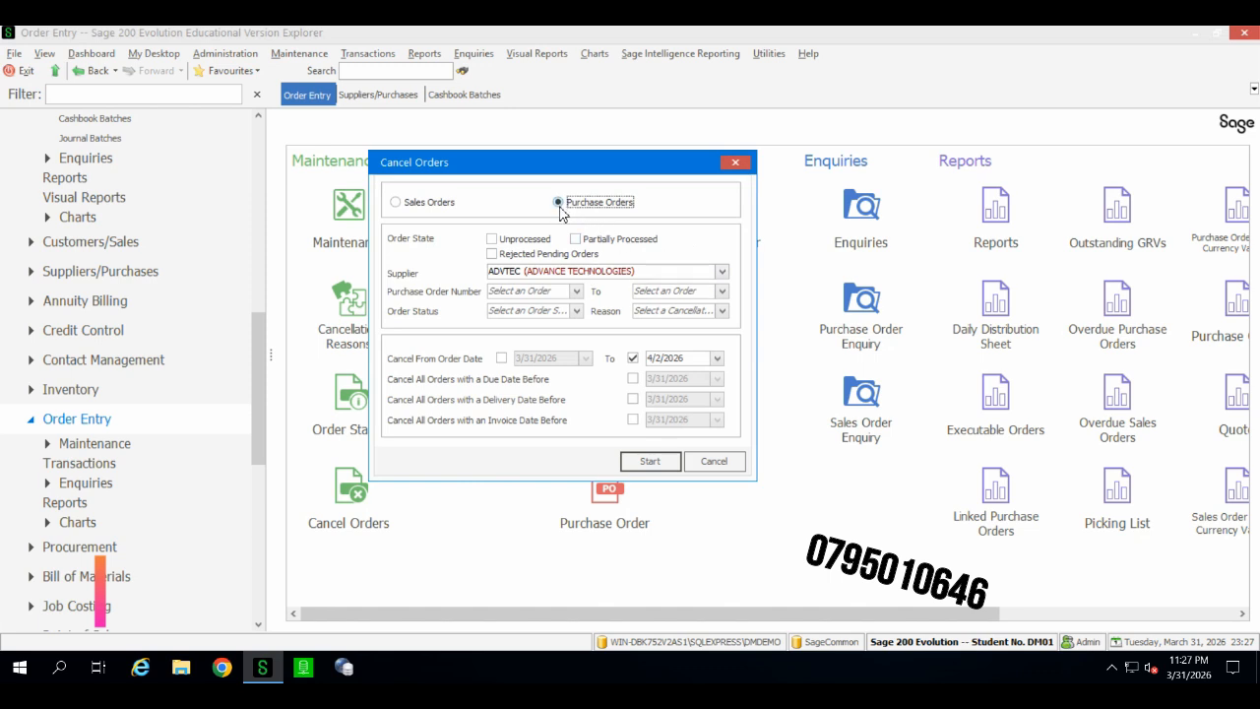
# Step: Set up cancelling unprocessed purchase order PO0005 for supplier ADVTEC with no order date limit and reason Buyer Cancelled
pyautogui.click(498, 240)
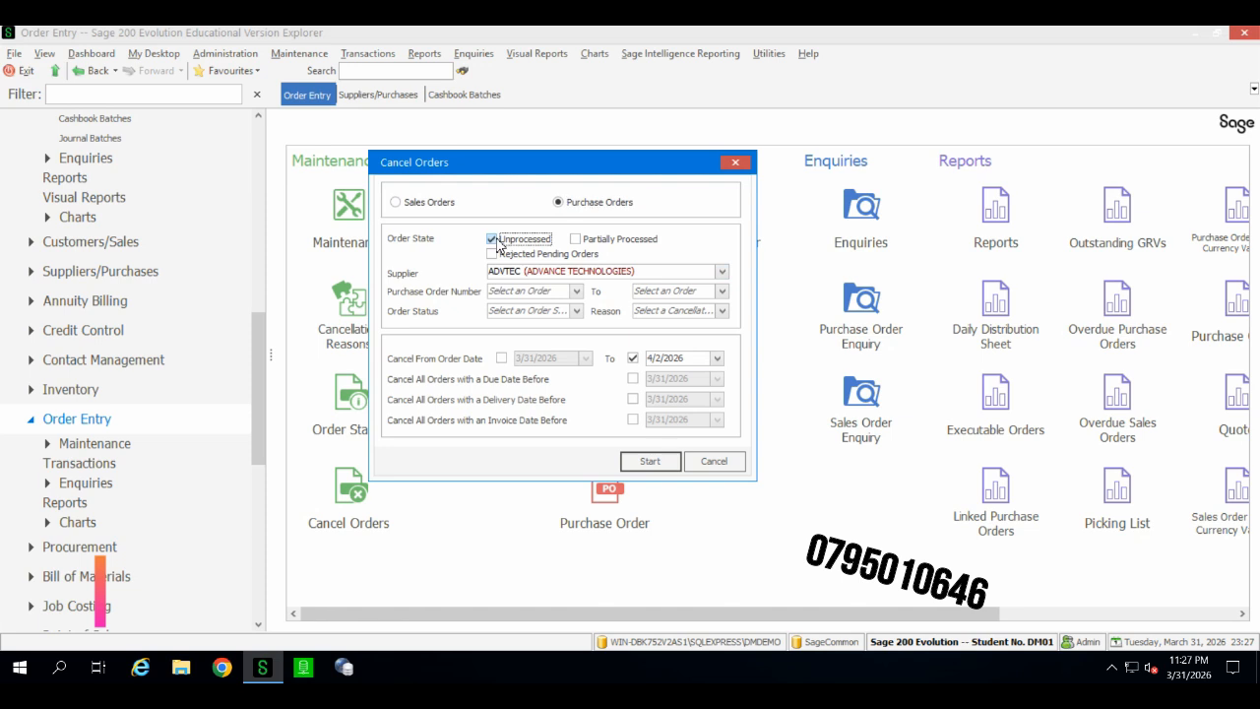
pyautogui.click(721, 271)
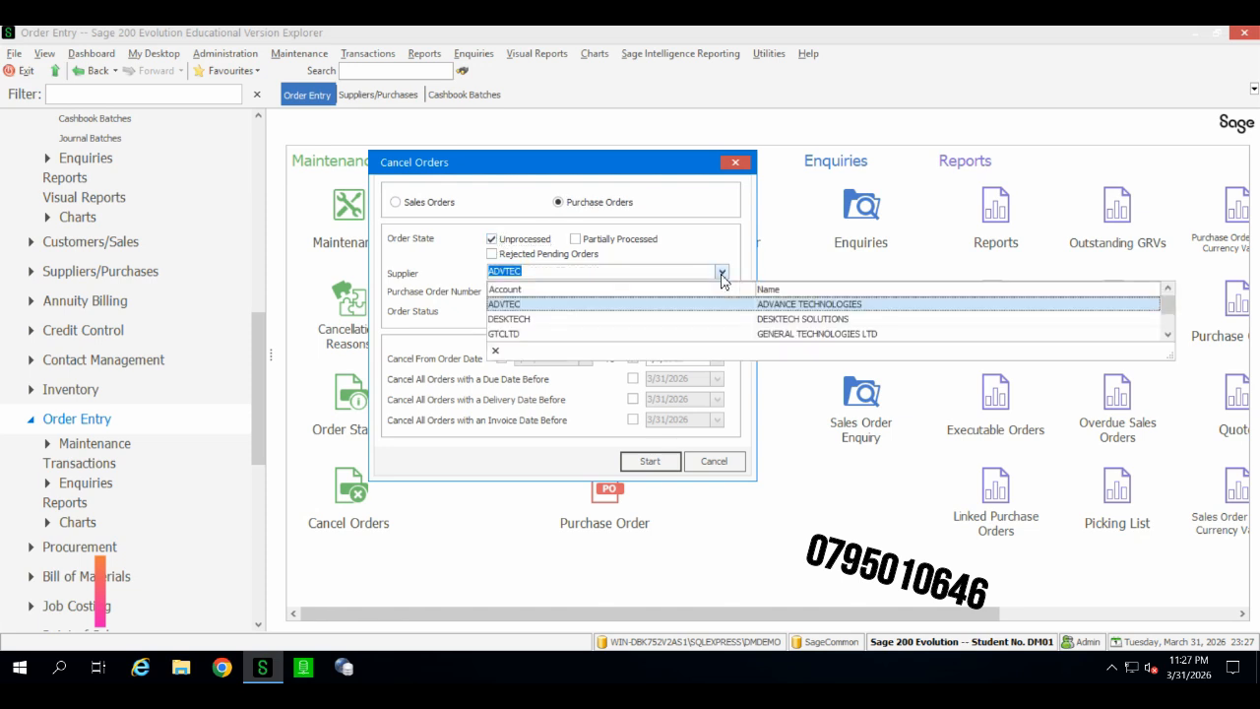
pyautogui.click(722, 274)
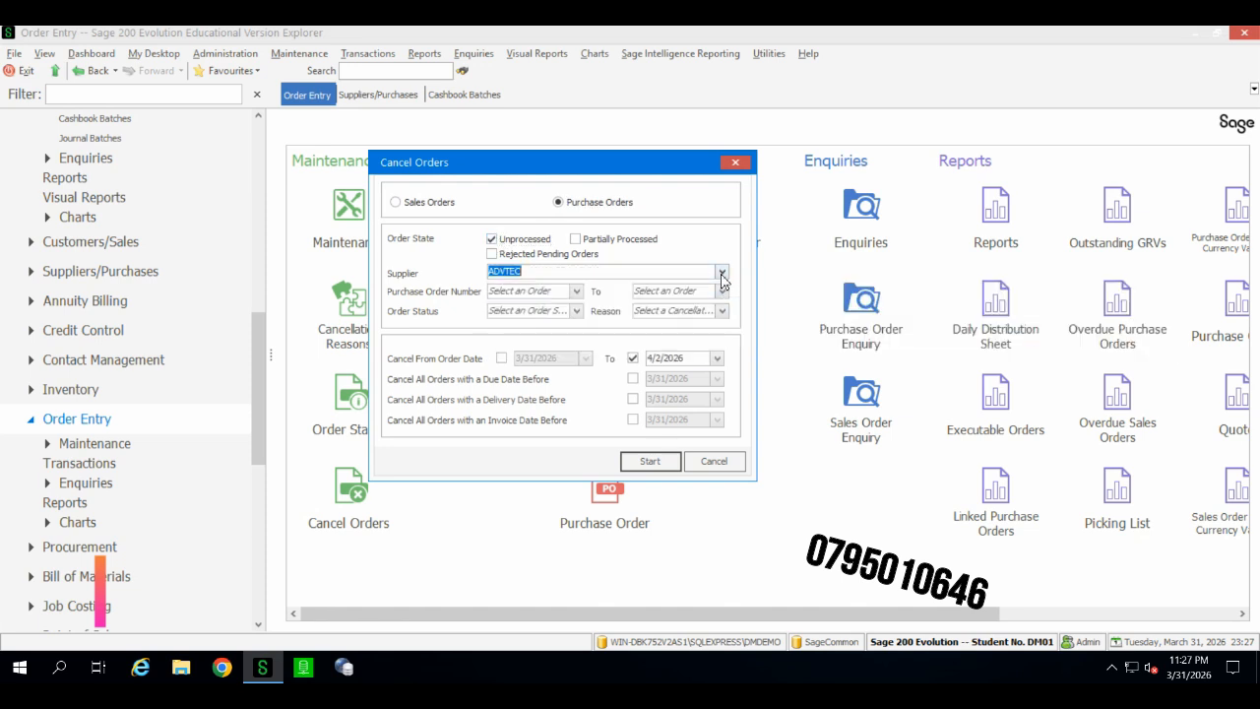
pyautogui.click(576, 293)
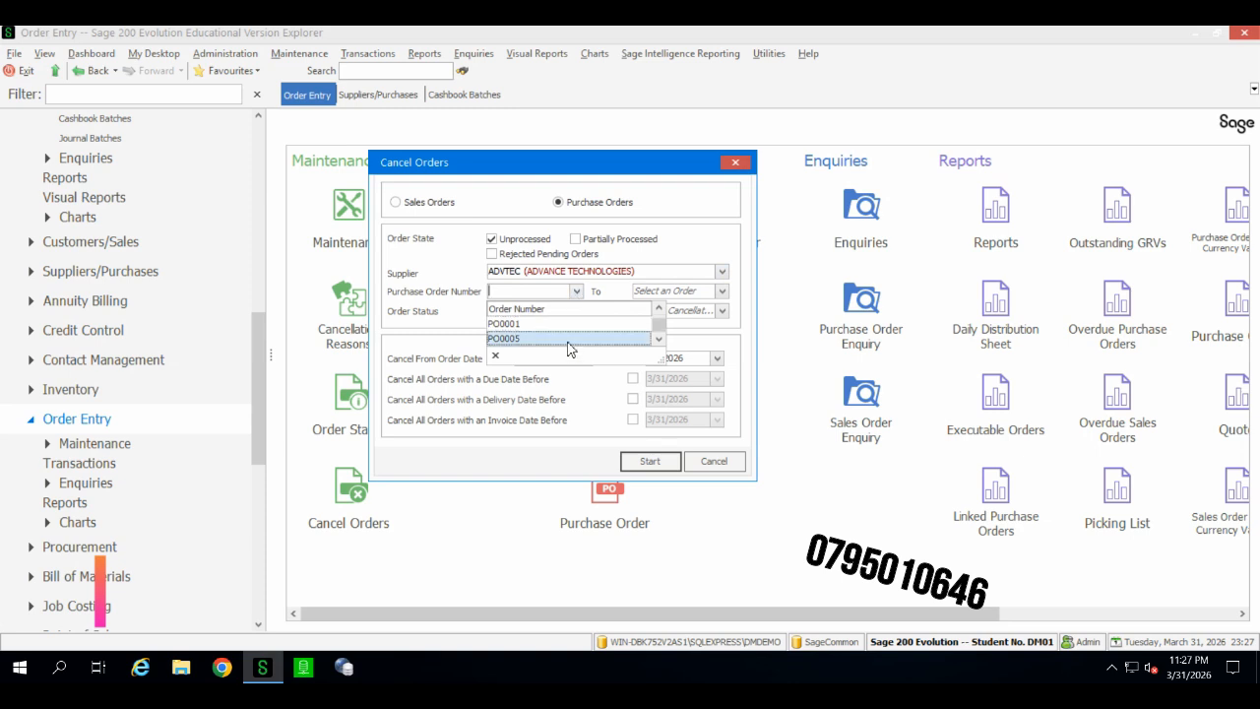
pyautogui.click(571, 339)
pyautogui.click(722, 291)
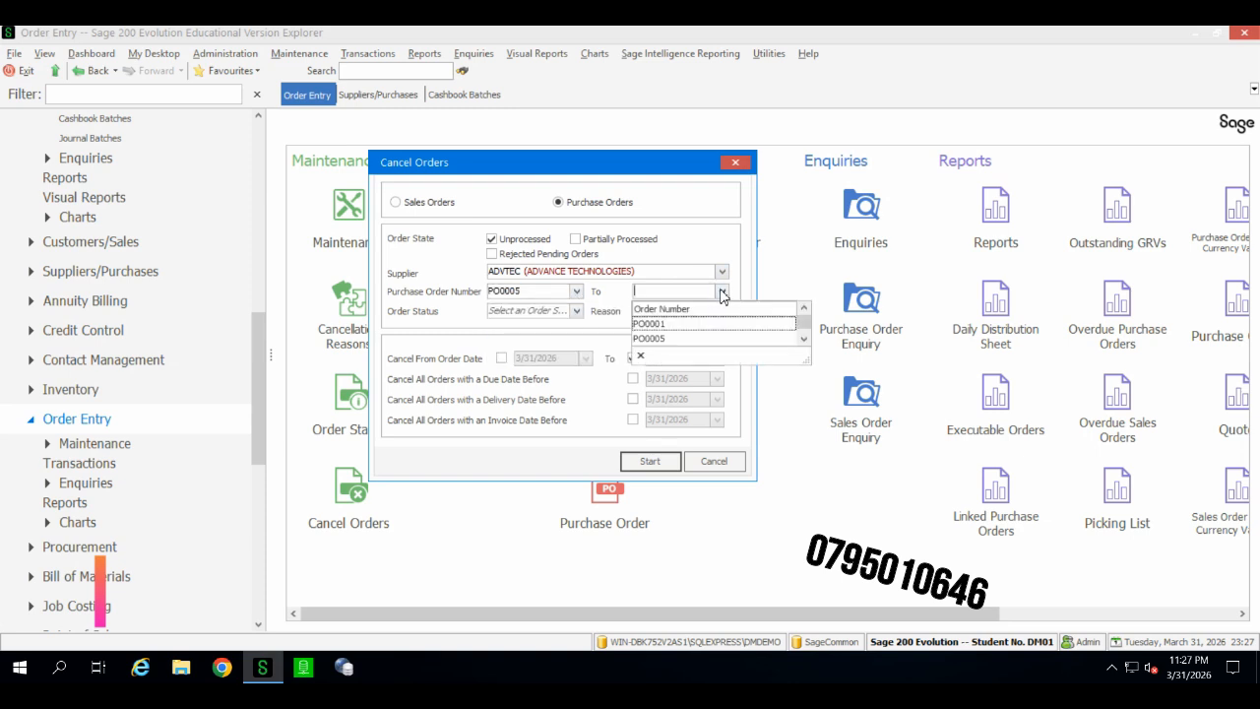
pyautogui.click(694, 340)
pyautogui.click(550, 311)
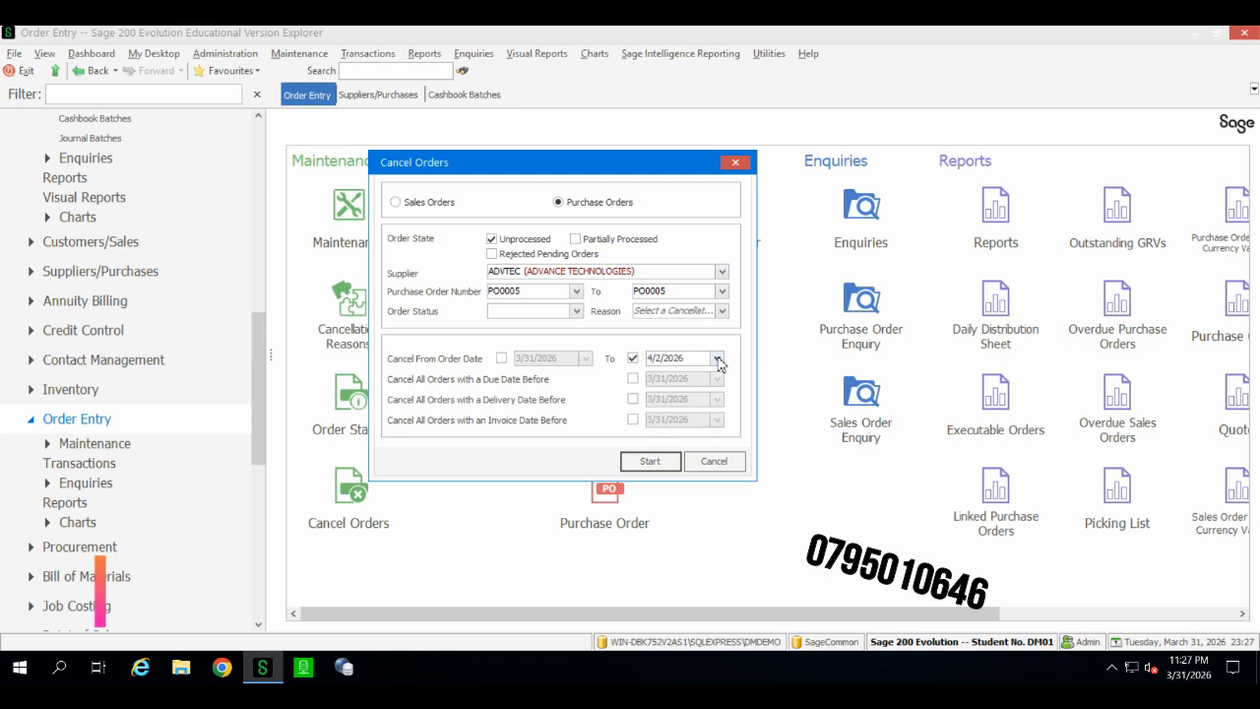
pyautogui.click(633, 359)
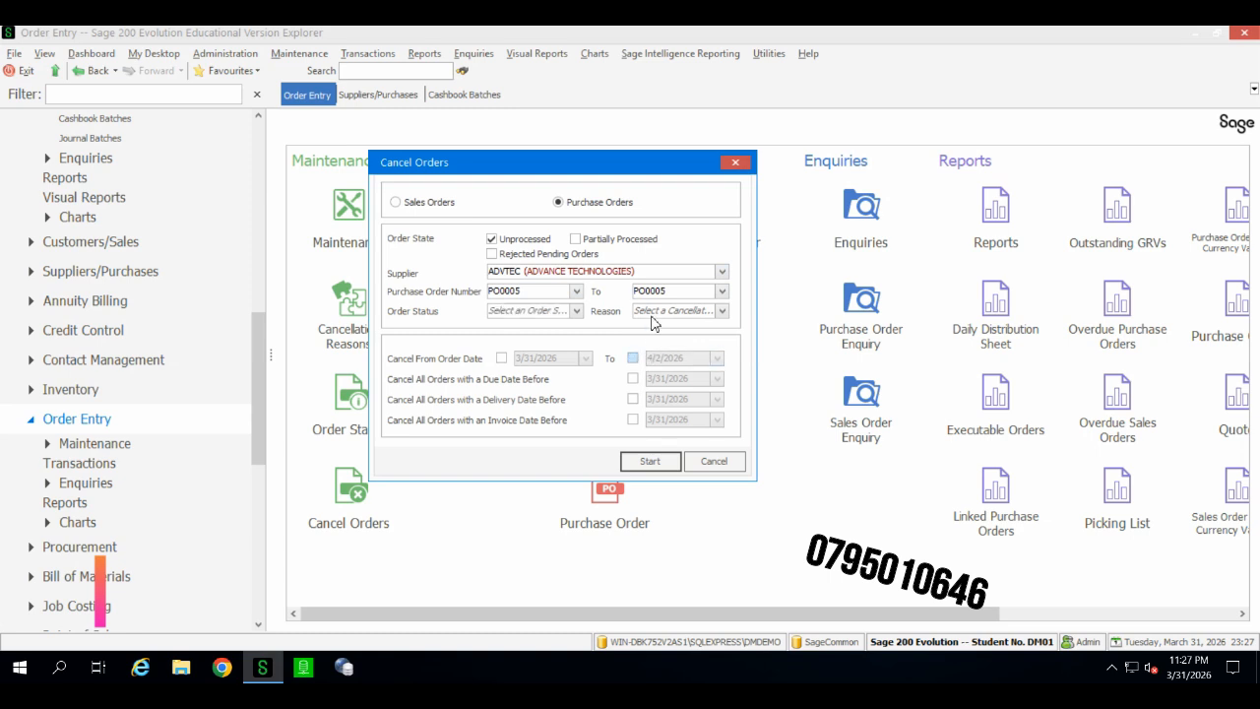
pyautogui.click(726, 311)
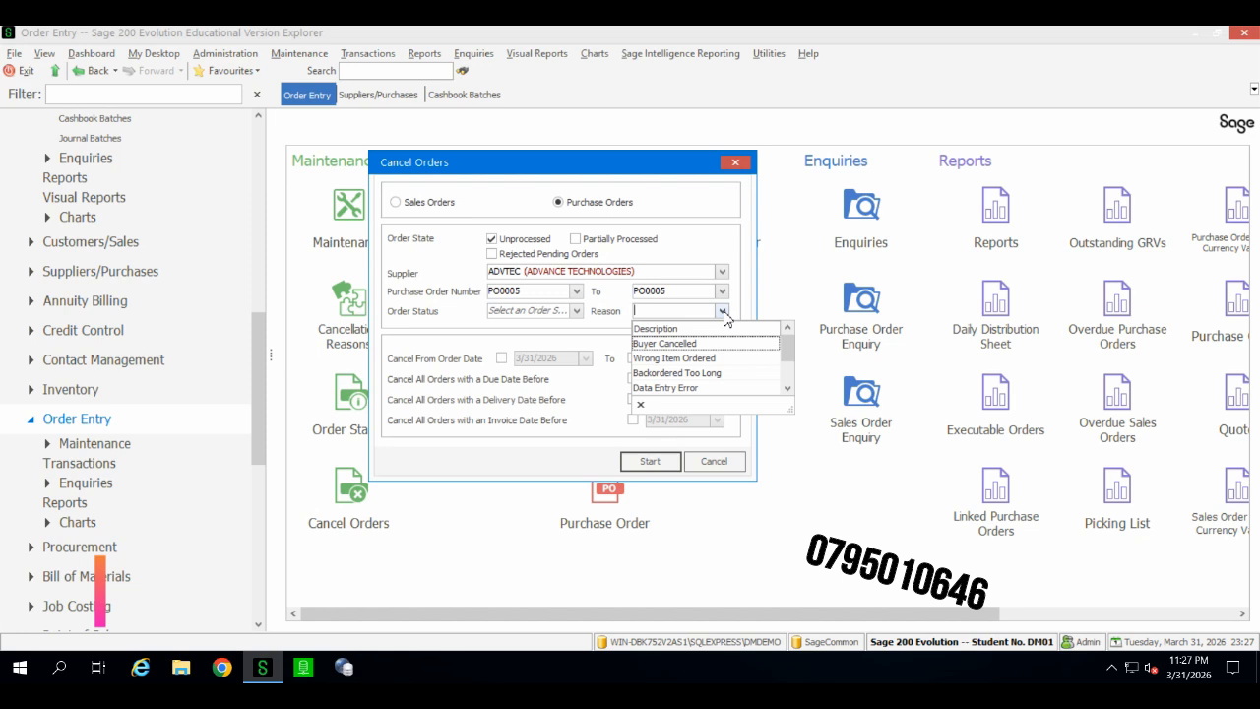
pyautogui.click(679, 344)
# Step: Run the order cancellation, confirm cancelling the order, and open the log file
pyautogui.click(578, 311)
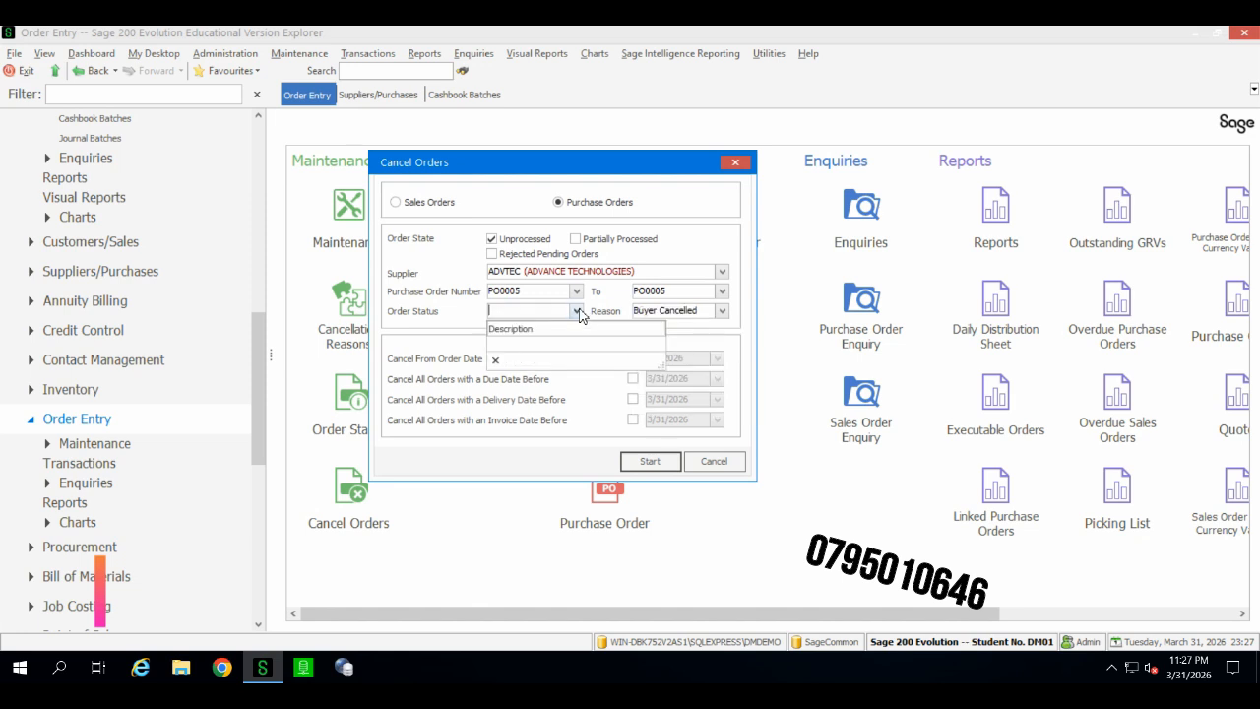
pyautogui.click(578, 312)
pyautogui.click(707, 312)
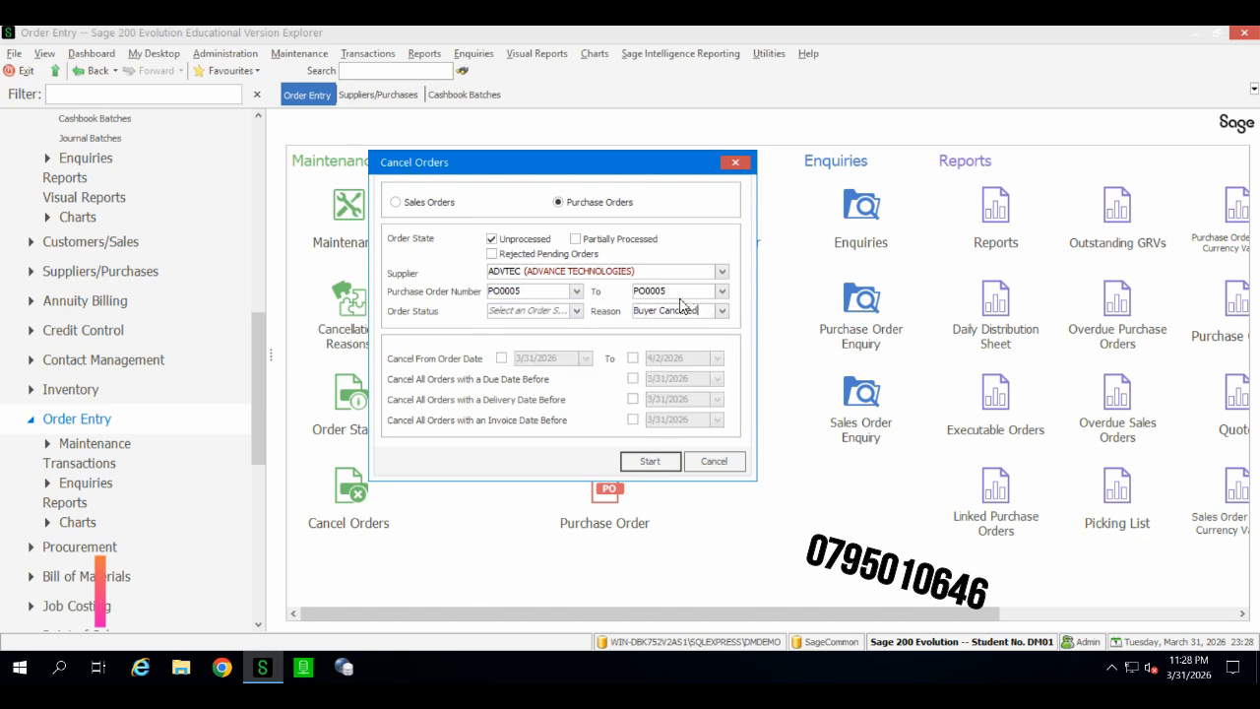
pyautogui.click(681, 296)
pyautogui.click(726, 295)
pyautogui.click(723, 293)
pyautogui.click(723, 293)
pyautogui.click(723, 294)
pyautogui.click(541, 296)
pyautogui.click(539, 313)
pyautogui.click(636, 462)
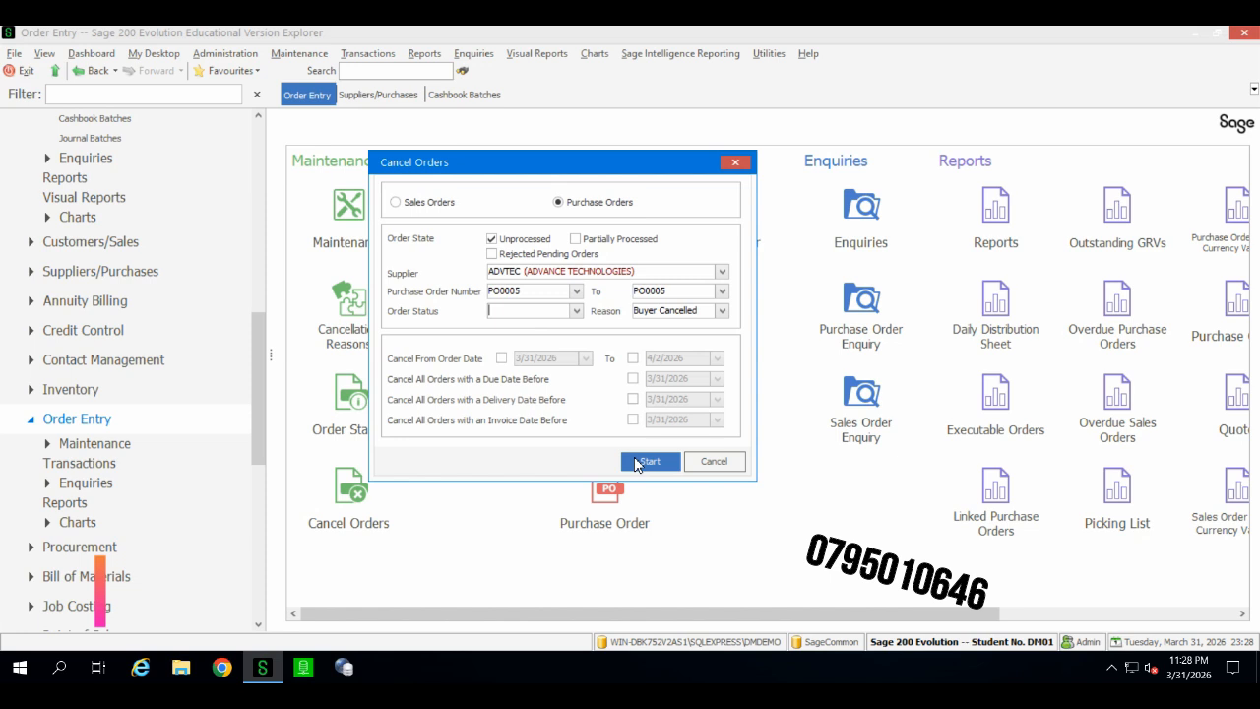
pyautogui.click(637, 463)
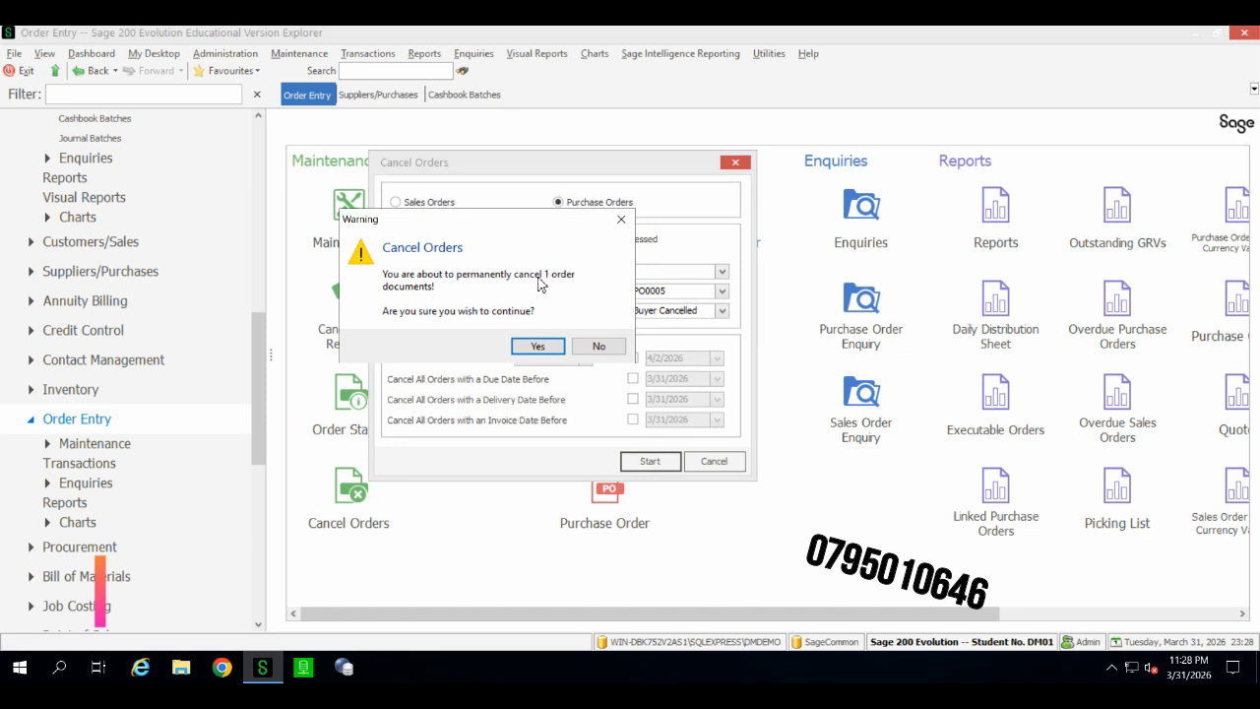
pyautogui.click(544, 345)
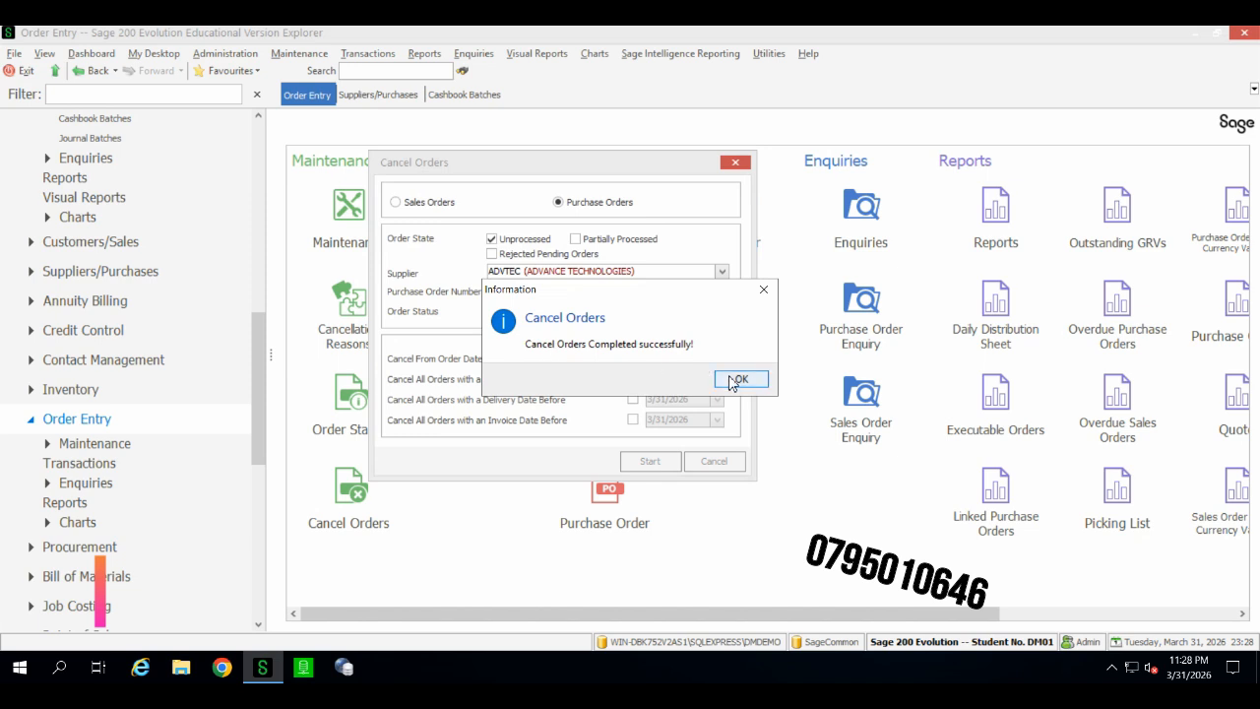
pyautogui.click(732, 378)
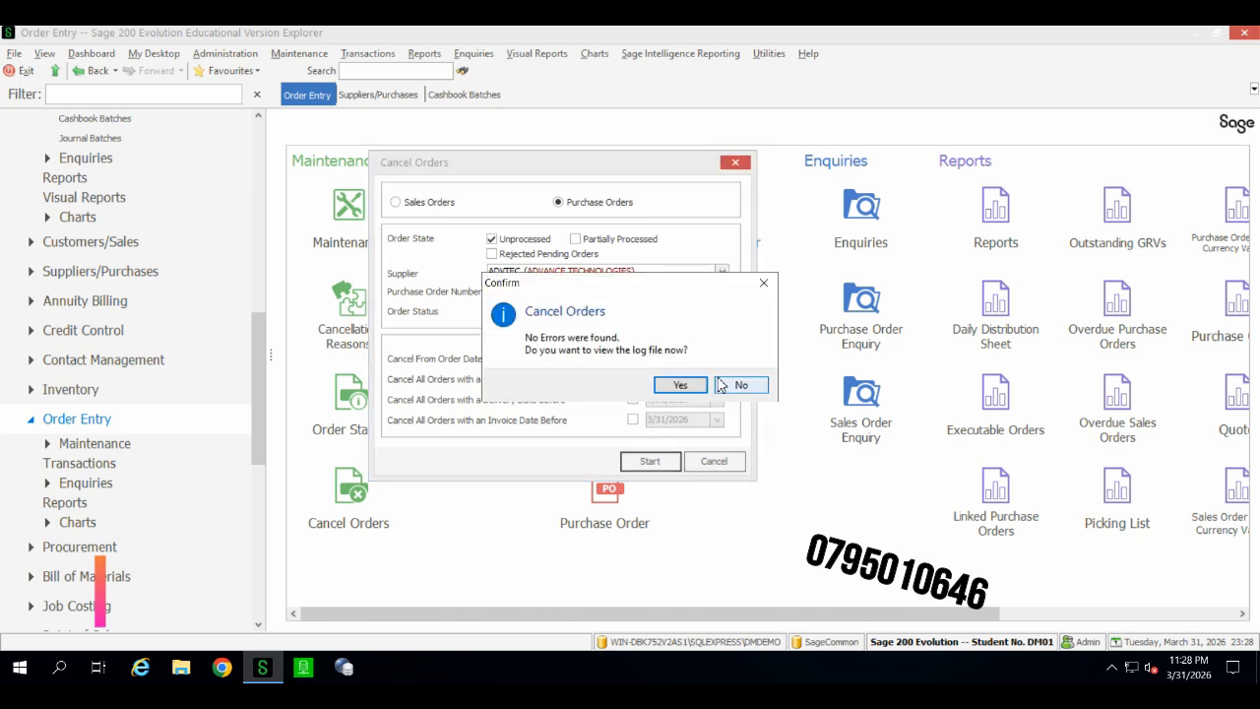
pyautogui.click(679, 385)
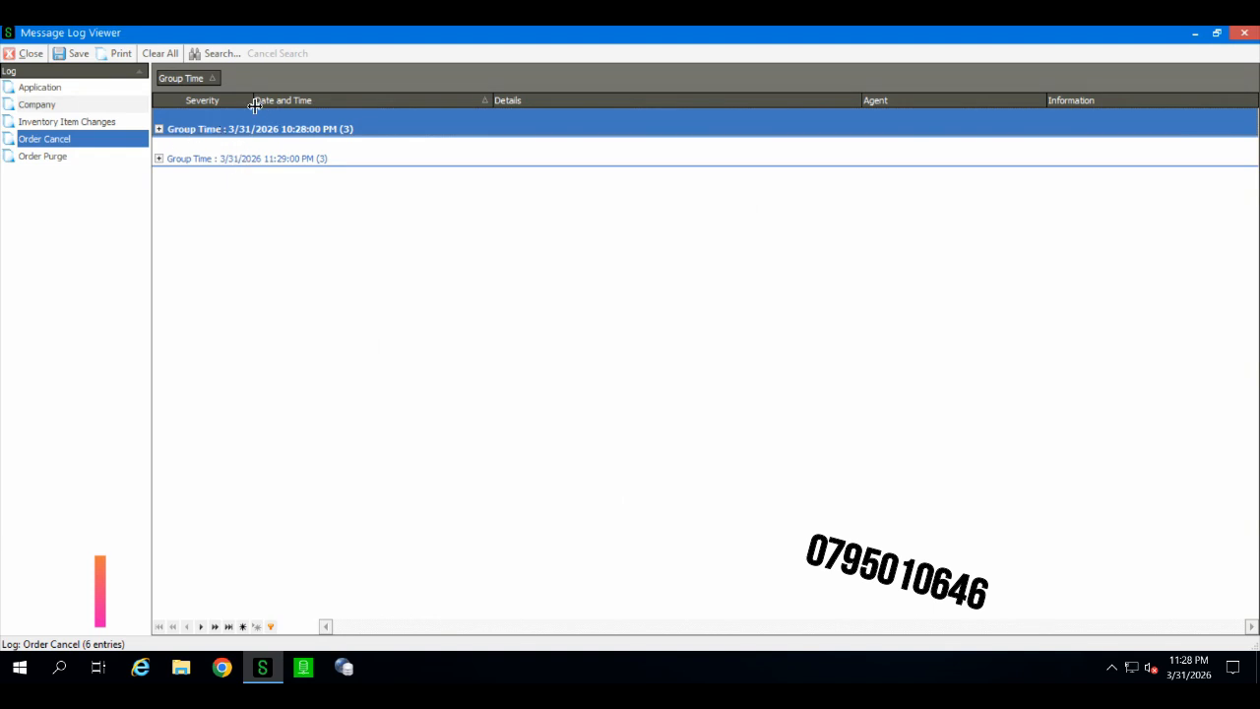
# Step: Review the Order Cancel log entries for both cancellation runs and close the log viewer
pyautogui.click(160, 129)
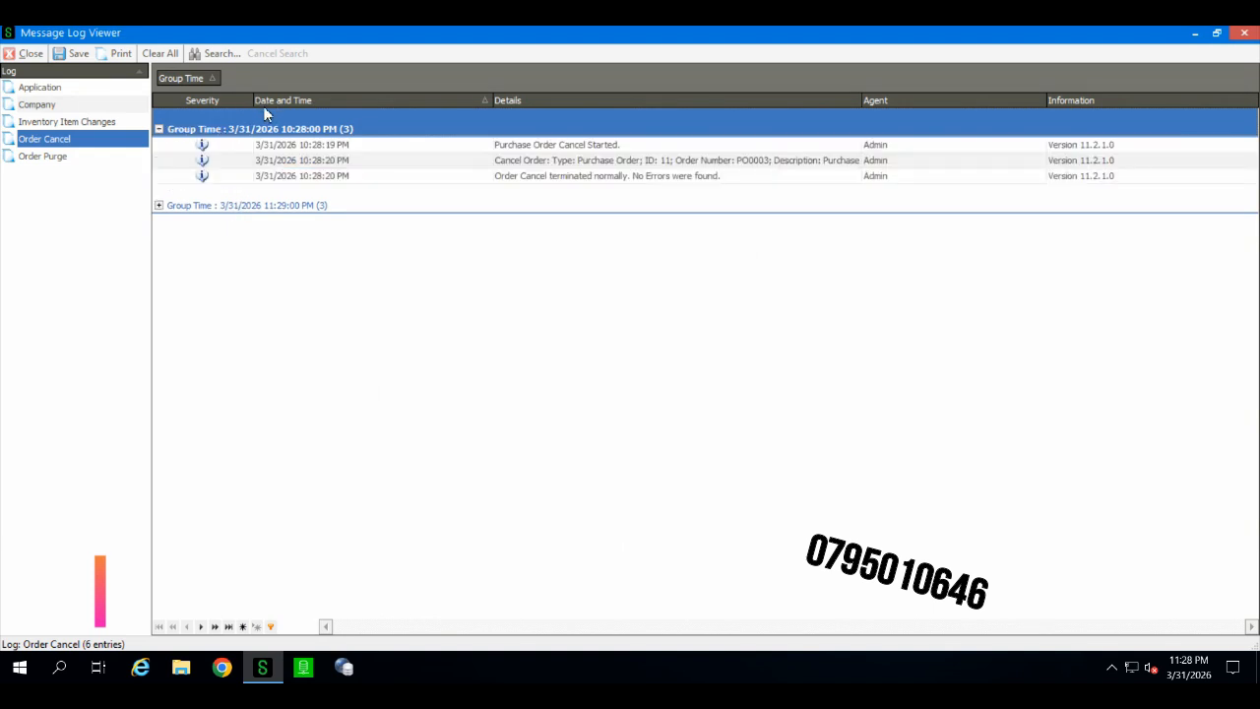
pyautogui.click(295, 163)
pyautogui.click(159, 205)
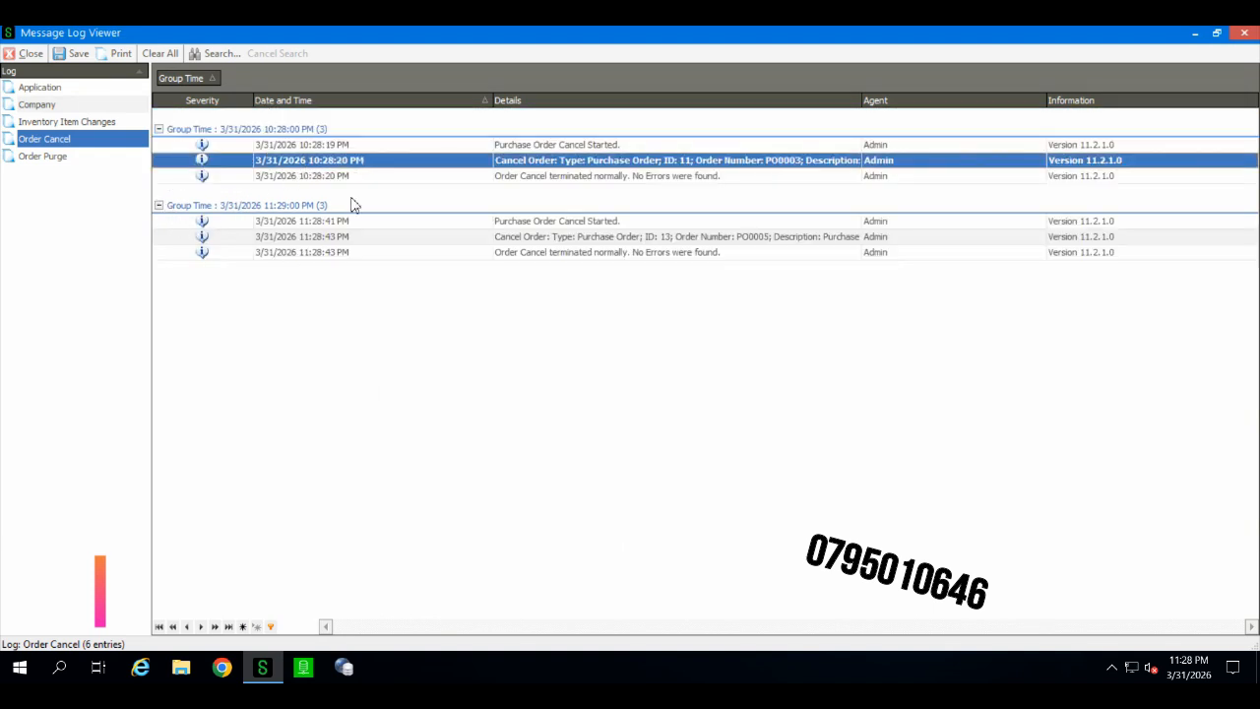
pyautogui.click(159, 129)
pyautogui.click(182, 159)
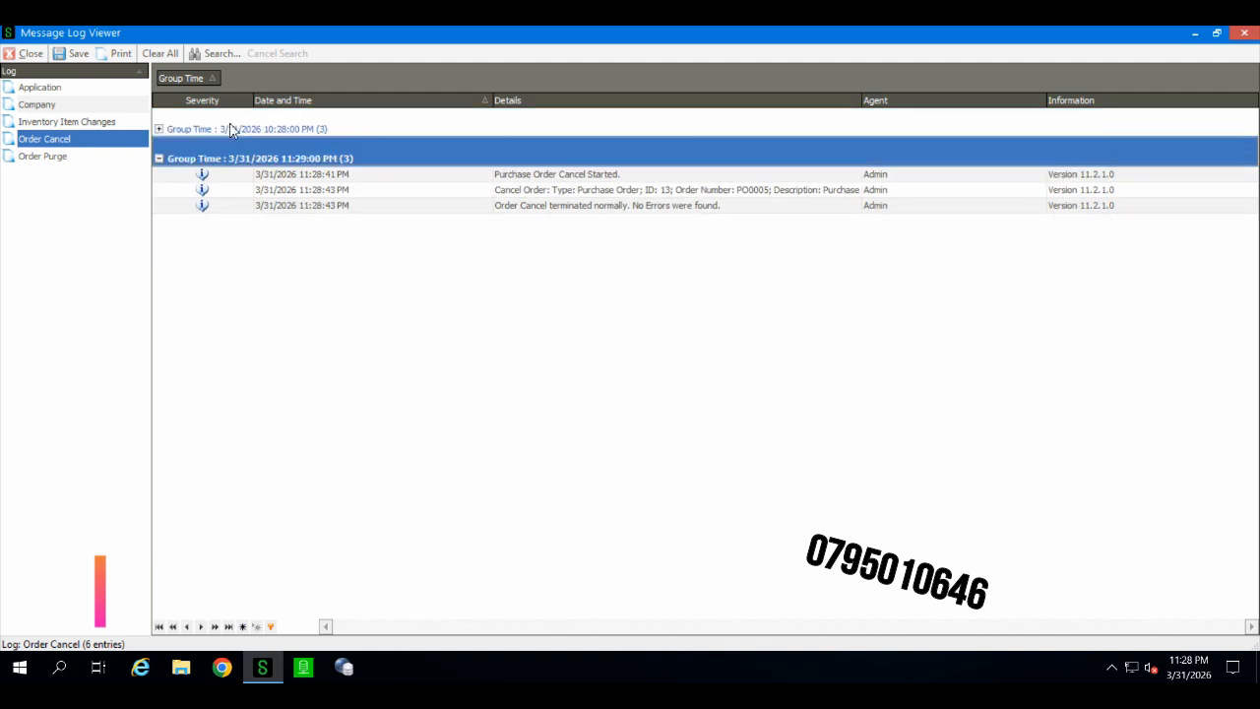
pyautogui.click(647, 192)
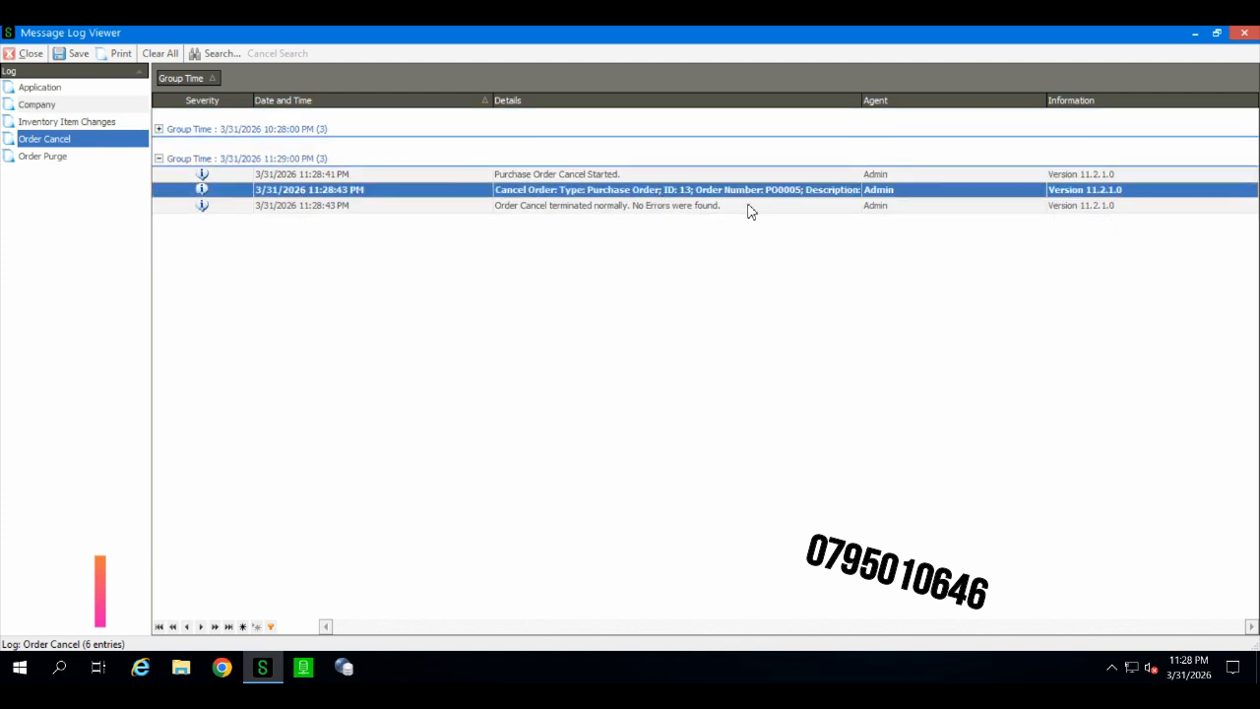
pyautogui.click(27, 56)
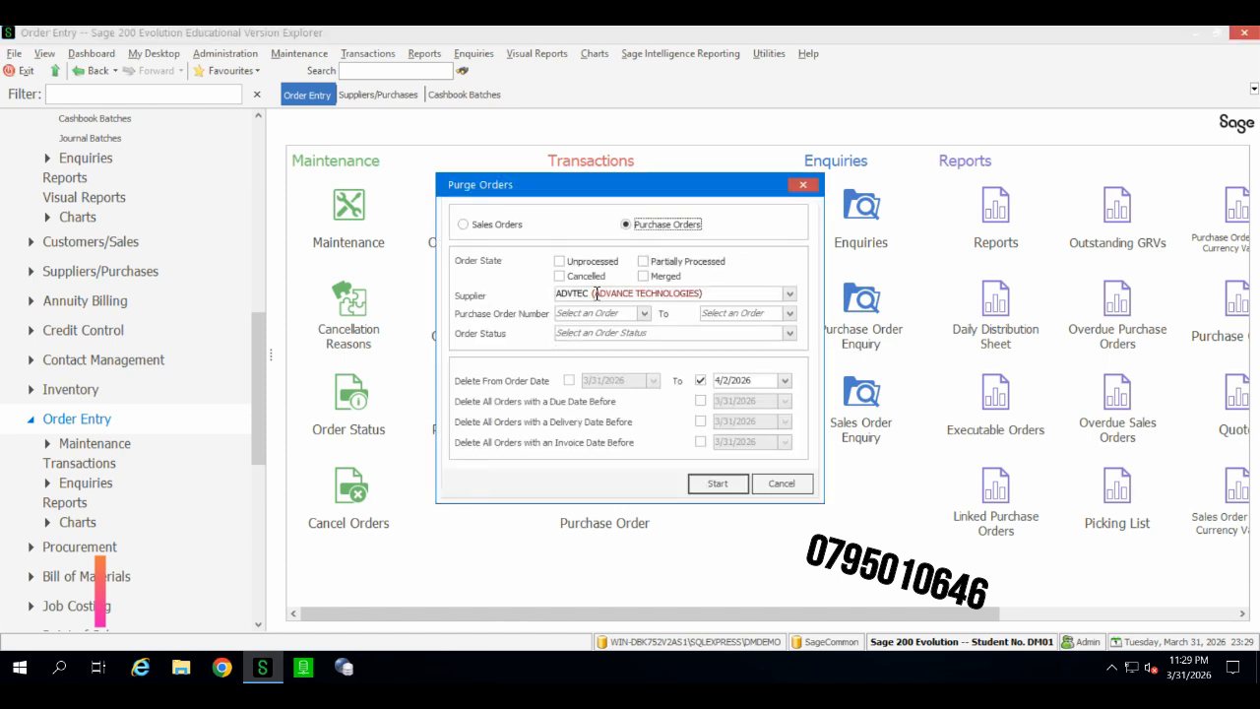
# Step: Set up purging cancelled purchase order PO0005 for supplier ADVTEC with no order date limit
pyautogui.click(790, 294)
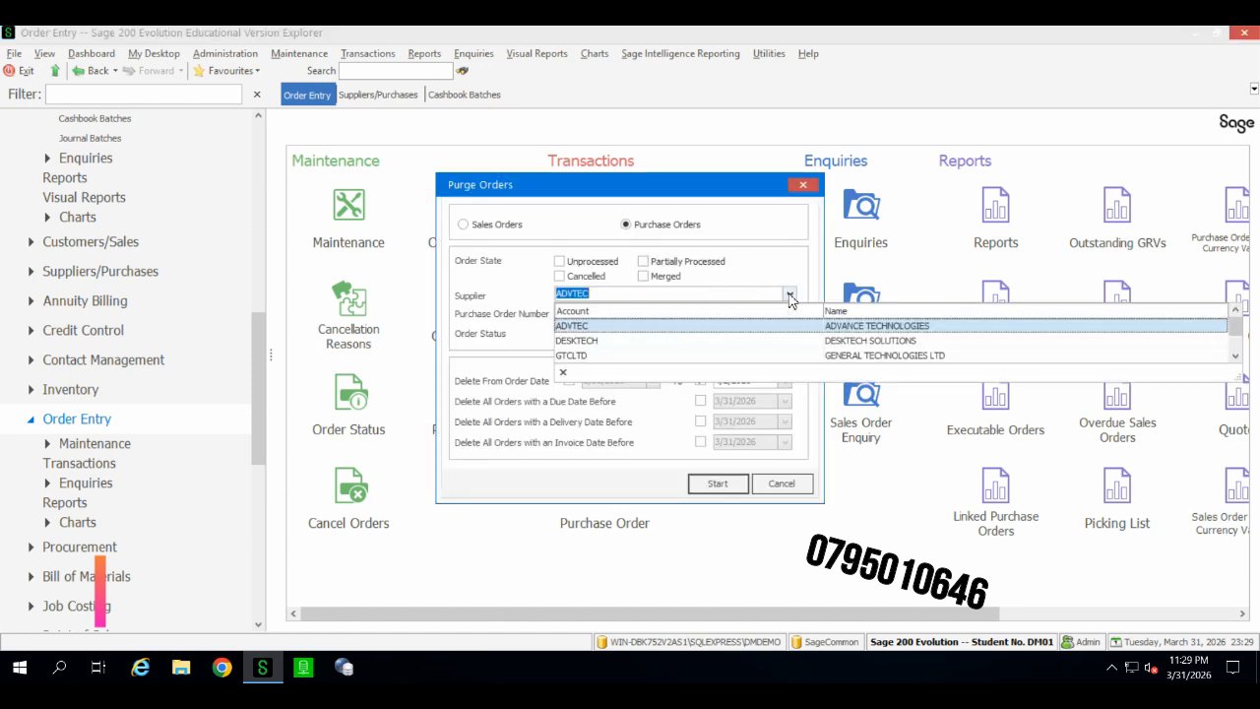
pyautogui.click(803, 326)
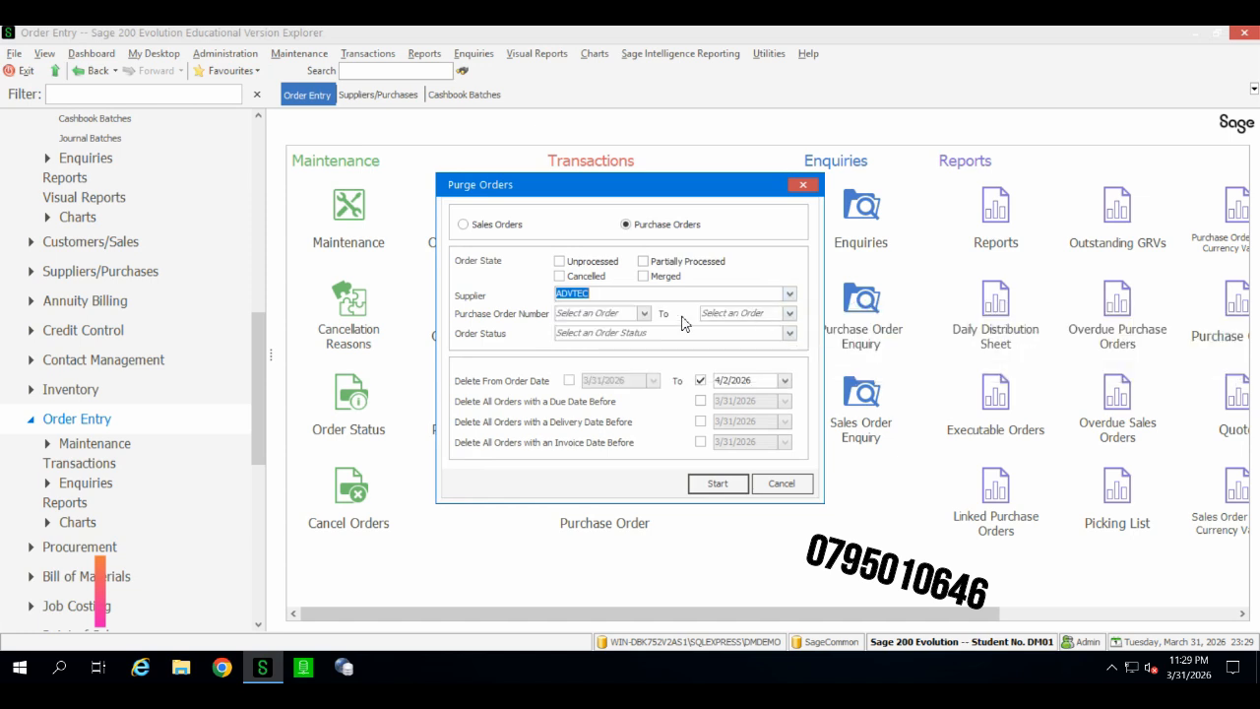
pyautogui.click(645, 313)
pyautogui.click(615, 336)
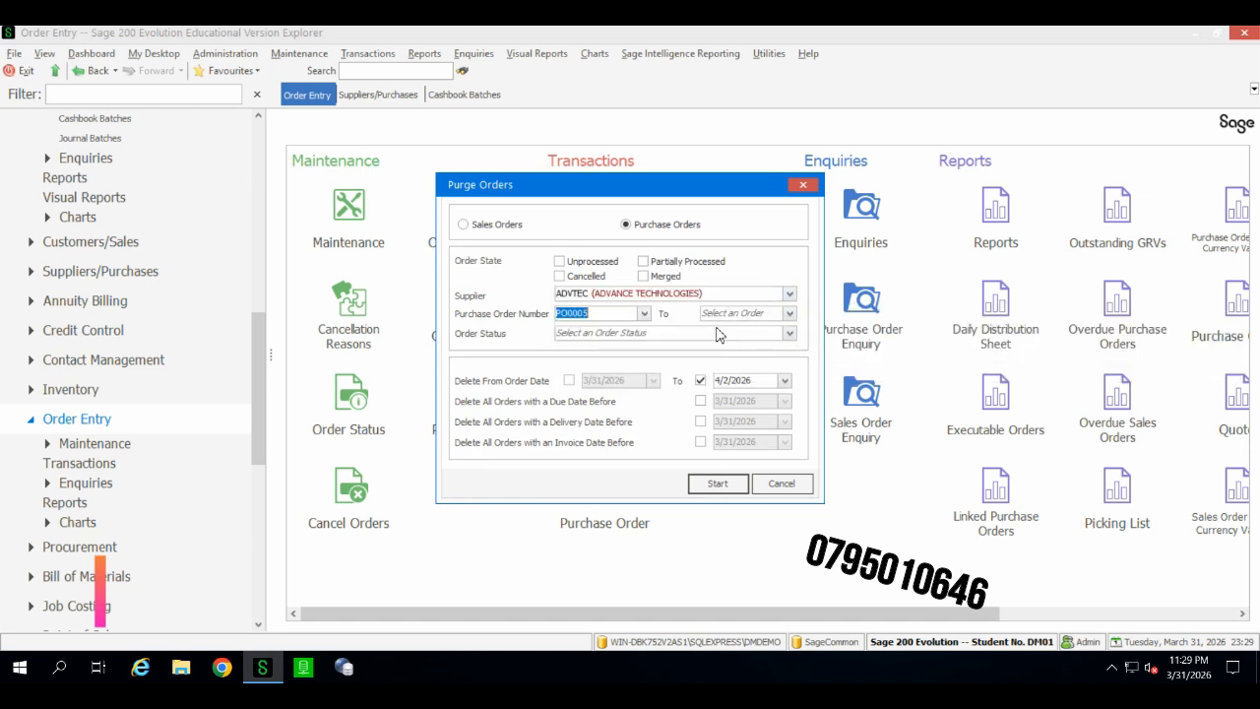
pyautogui.click(789, 313)
pyautogui.click(733, 346)
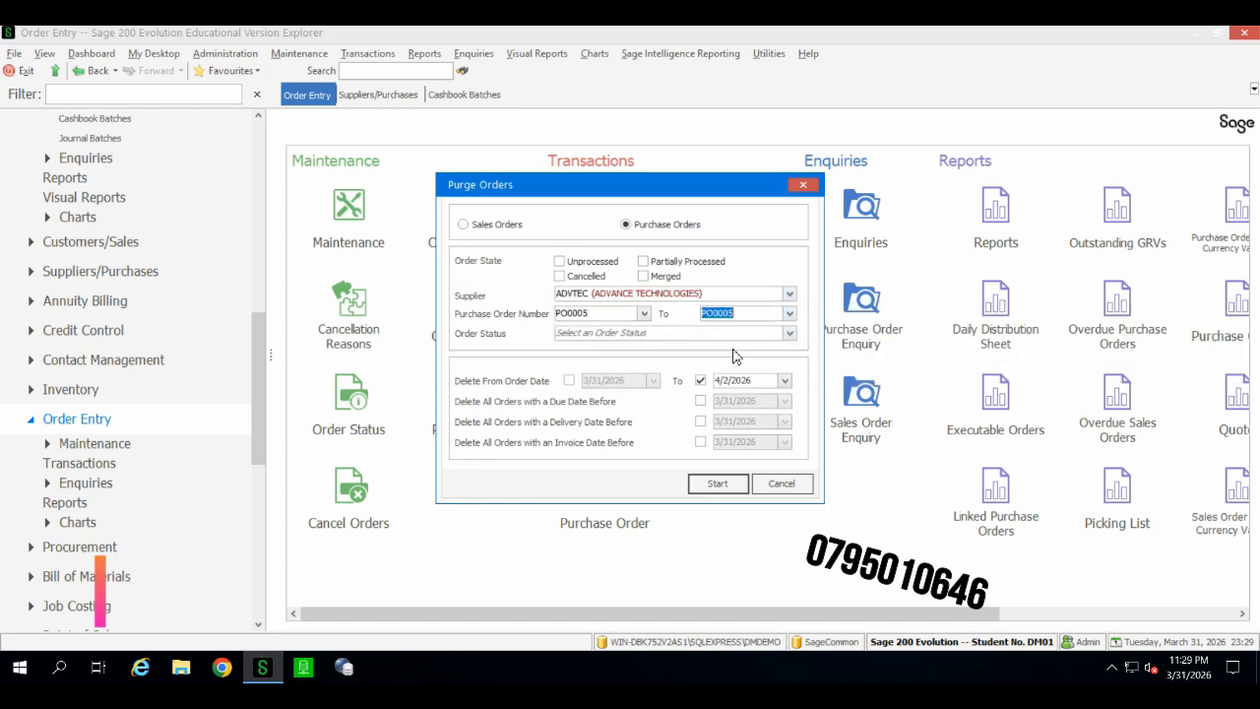
pyautogui.click(670, 333)
pyautogui.click(789, 332)
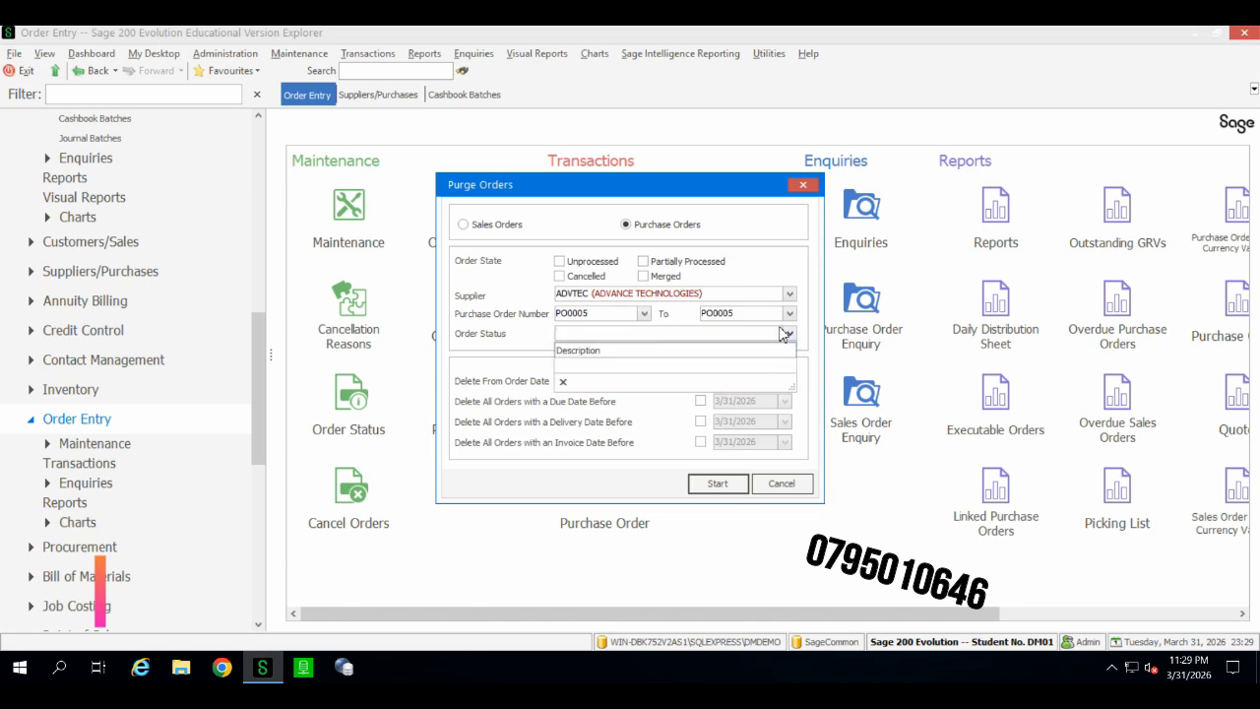
pyautogui.click(745, 313)
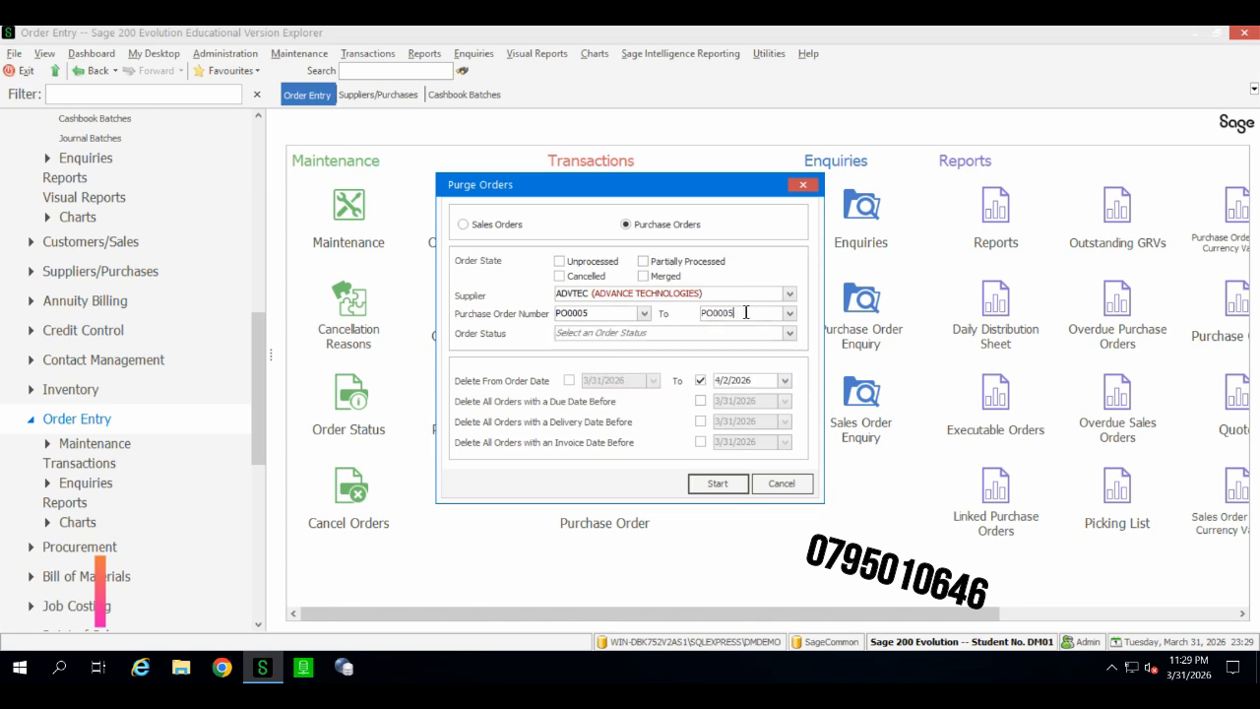
pyautogui.click(560, 262)
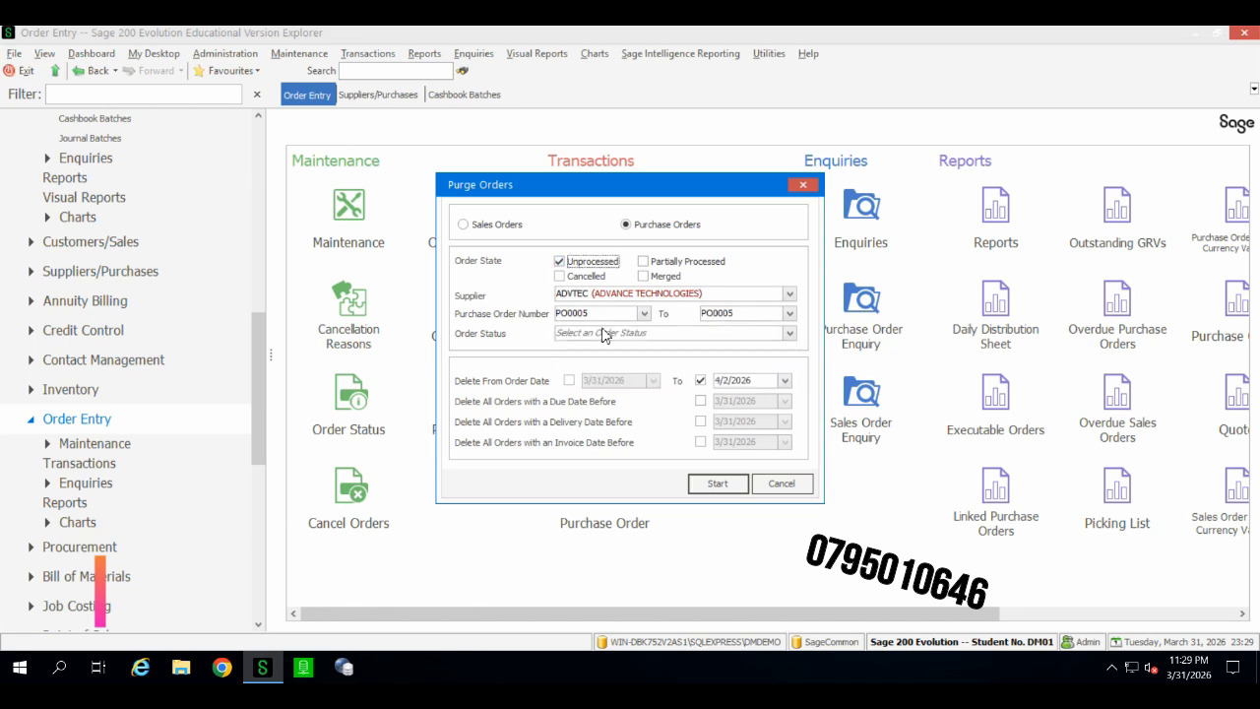
pyautogui.click(560, 276)
pyautogui.click(560, 262)
pyautogui.click(698, 381)
# Step: Start the purge and confirm permanently deleting the order
pyautogui.click(717, 483)
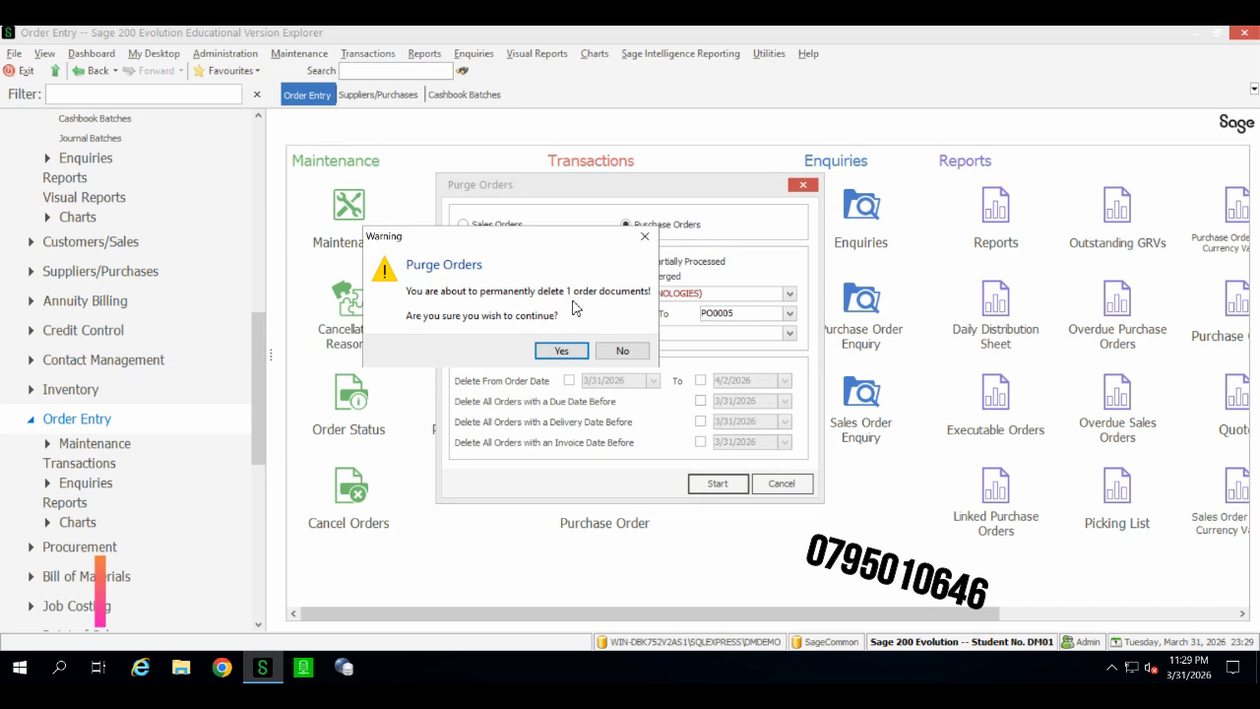
pyautogui.click(561, 351)
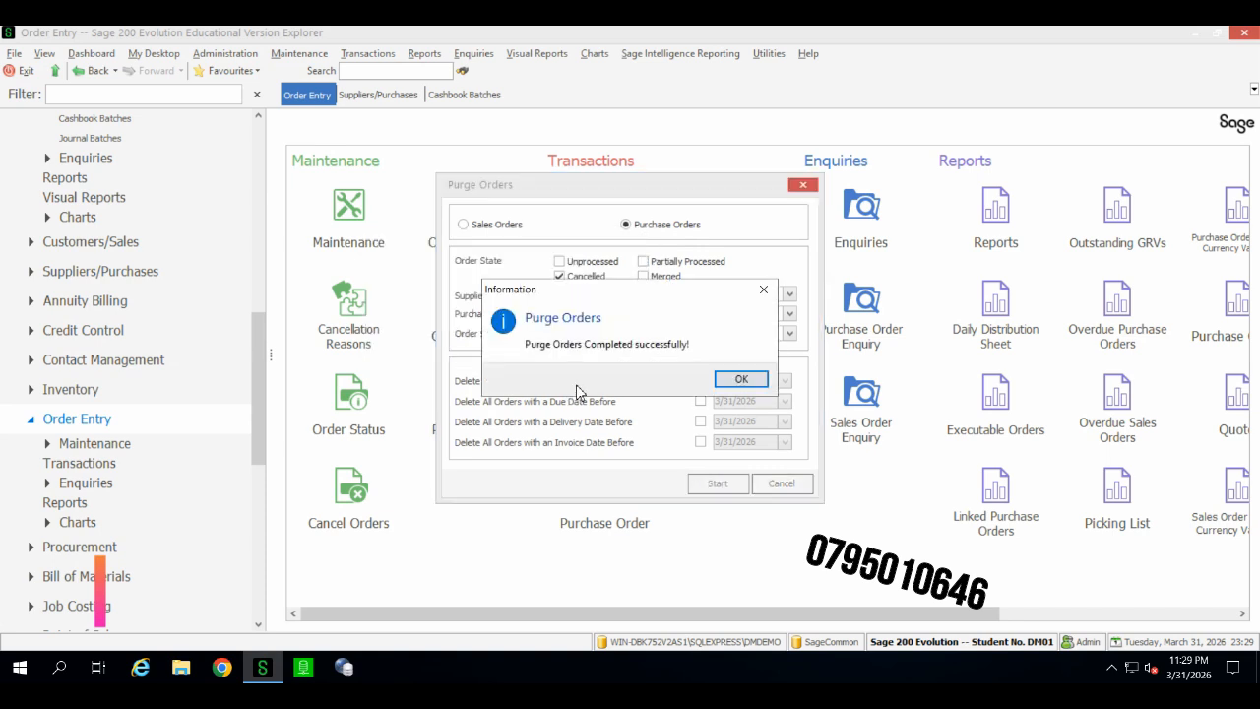
pyautogui.click(726, 379)
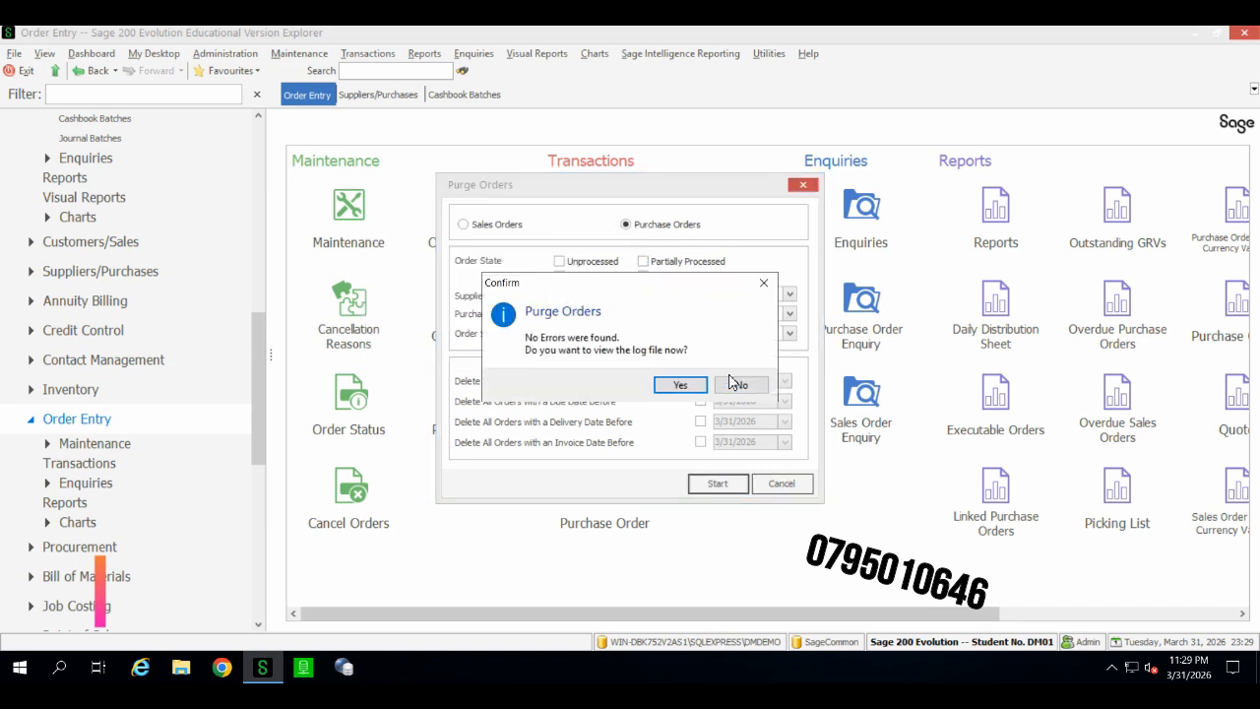
# Step: Decline viewing the purge log, open purchase order maintenance and search for order PO0005
pyautogui.click(741, 387)
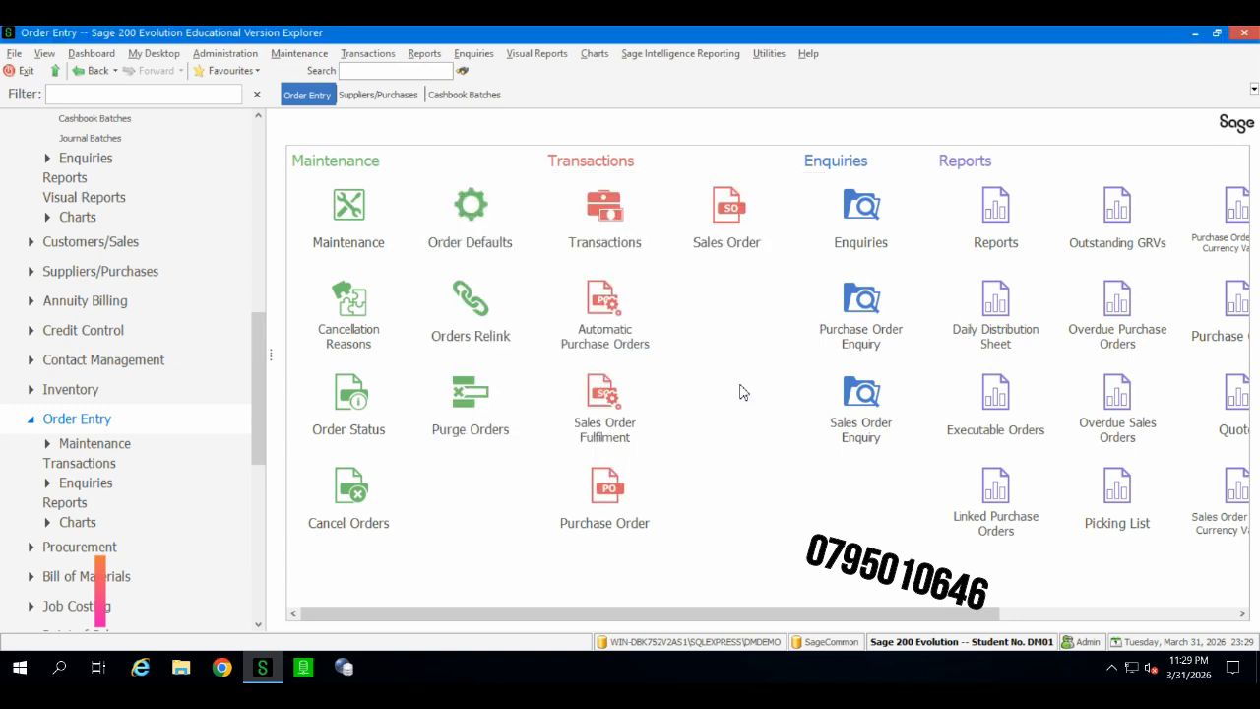
pyautogui.moveTo(824, 615); pyautogui.dragTo(1194, 616)
pyautogui.moveTo(909, 616); pyautogui.dragTo(464, 501)
pyautogui.moveTo(790, 617); pyautogui.dragTo(801, 615)
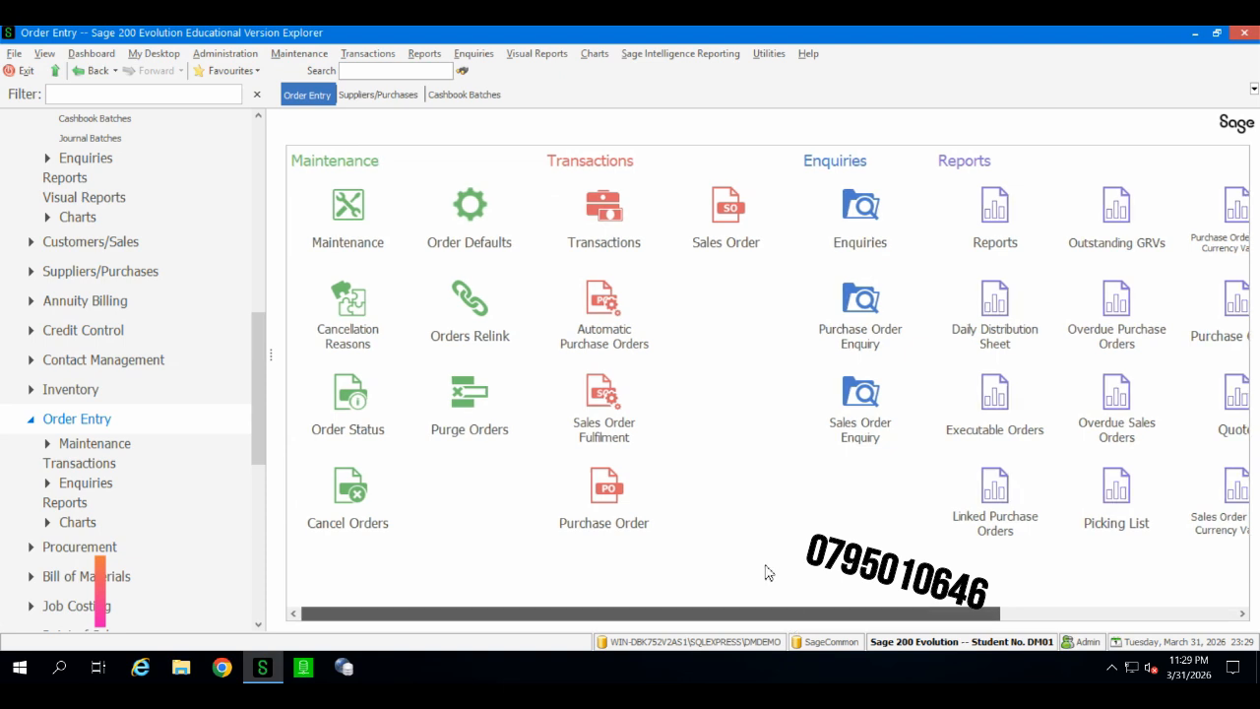
pyautogui.click(592, 500)
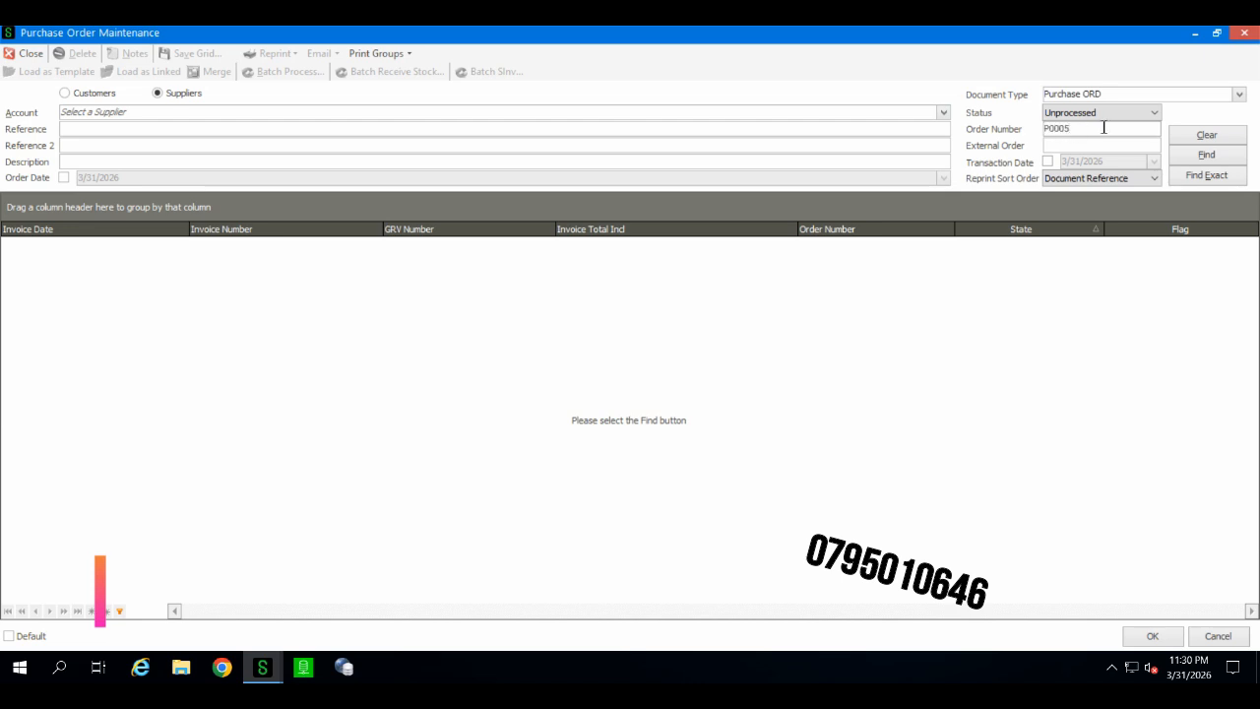
pyautogui.click(1205, 157)
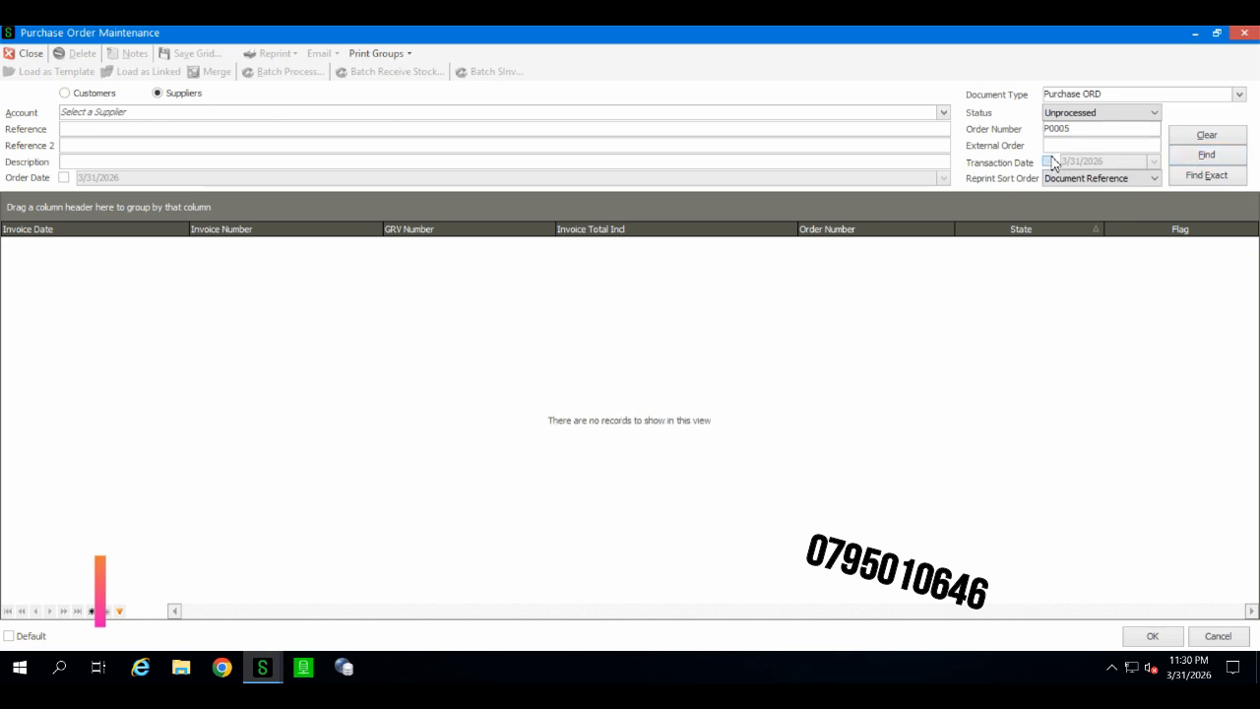
pyautogui.click(1077, 117)
pyautogui.click(1078, 125)
pyautogui.click(1207, 159)
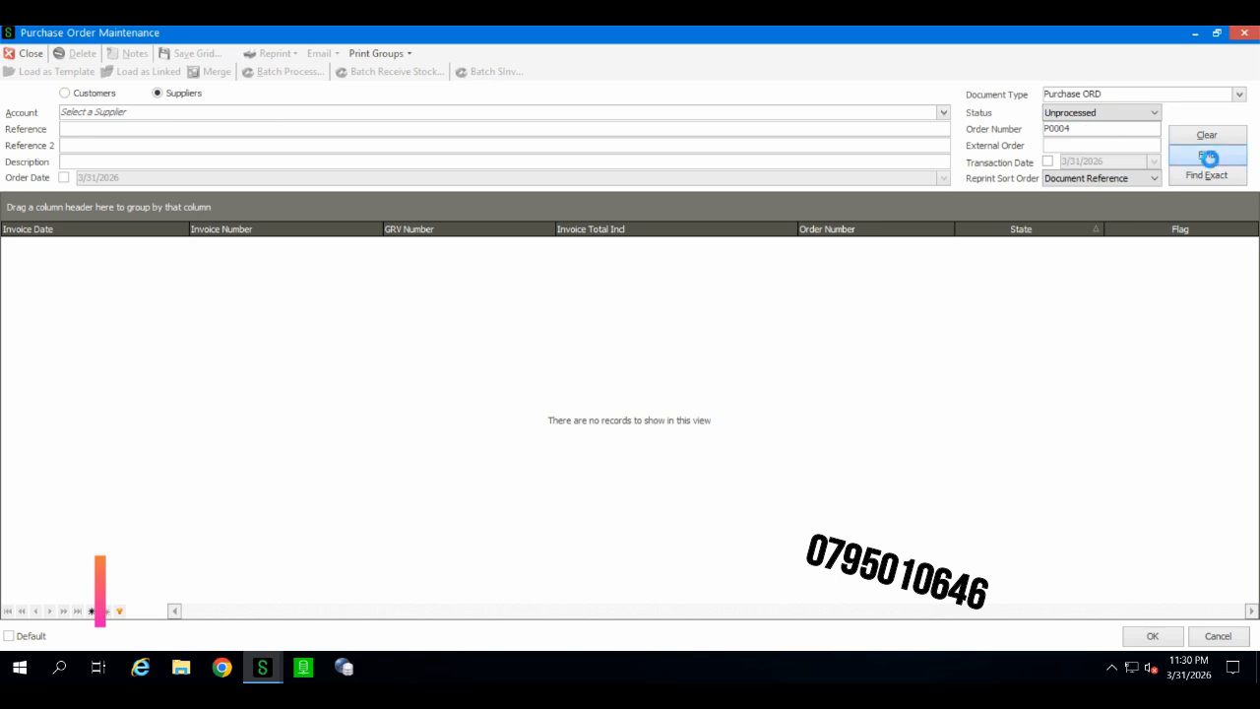
# Step: Clear the order number and search for all unprocessed purchase orders
pyautogui.click(1049, 164)
pyautogui.doubleClick(1058, 131)
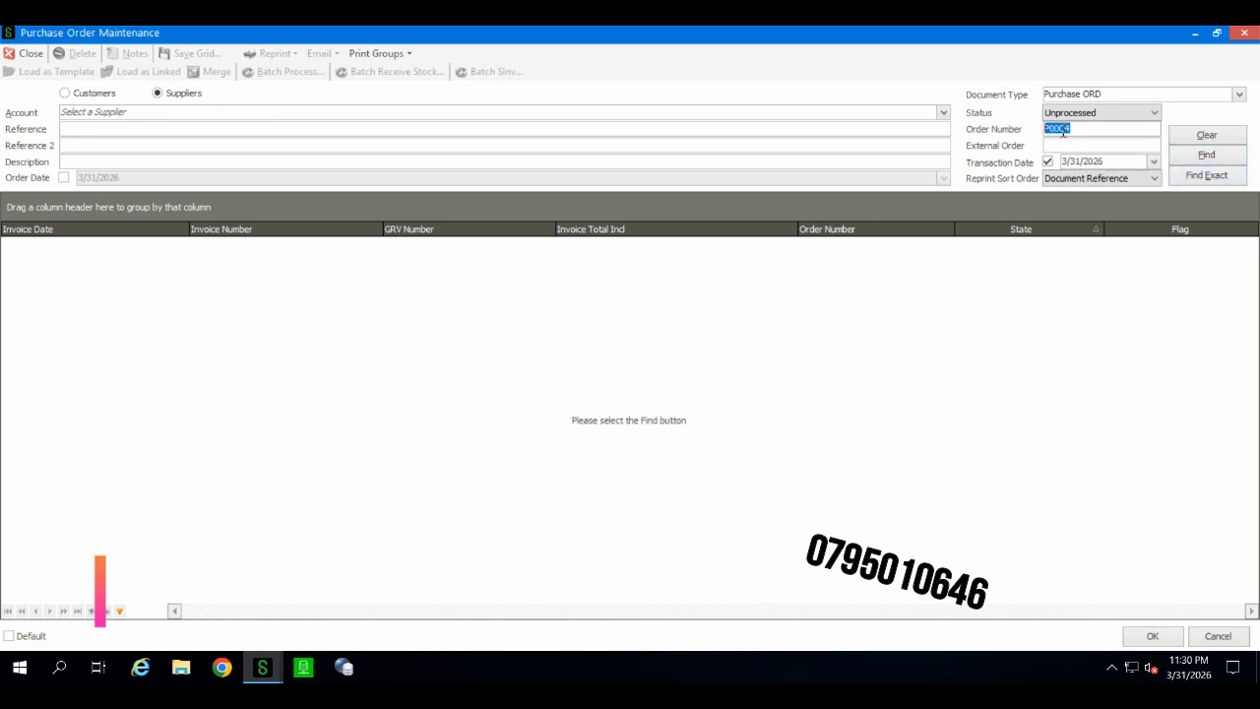
pyautogui.press('Delete')
pyautogui.click(1179, 159)
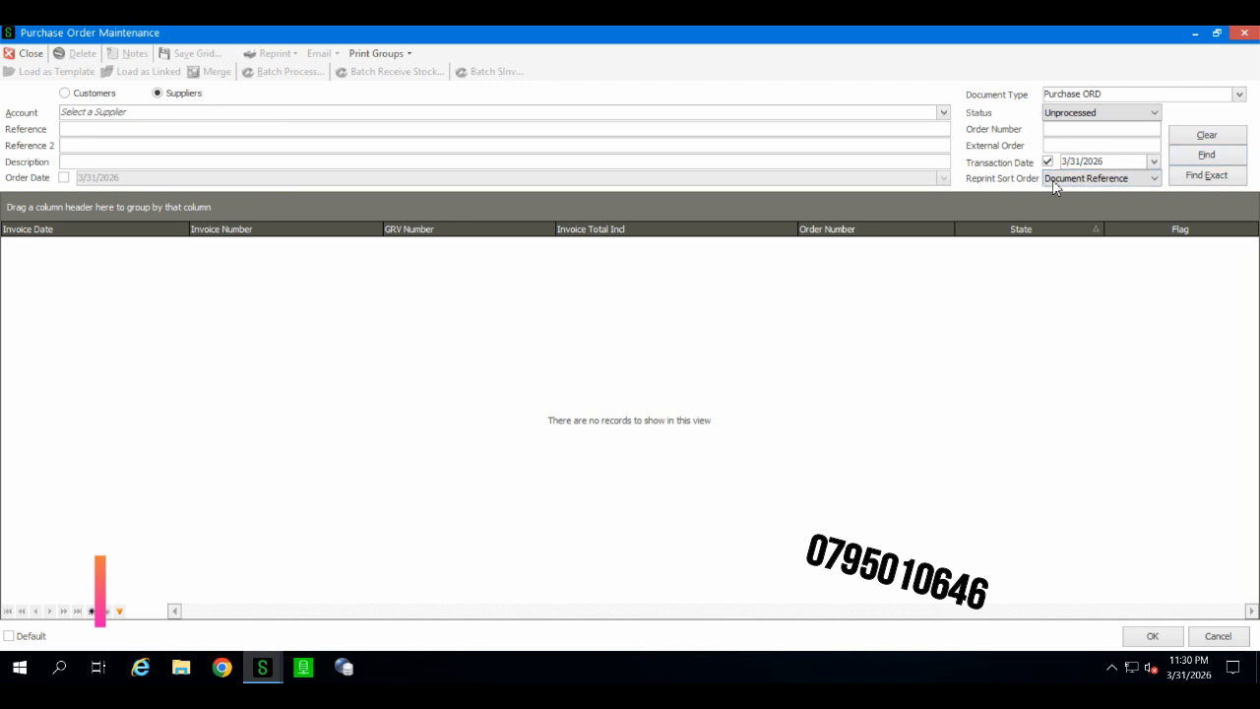
pyautogui.click(1049, 163)
pyautogui.click(1202, 160)
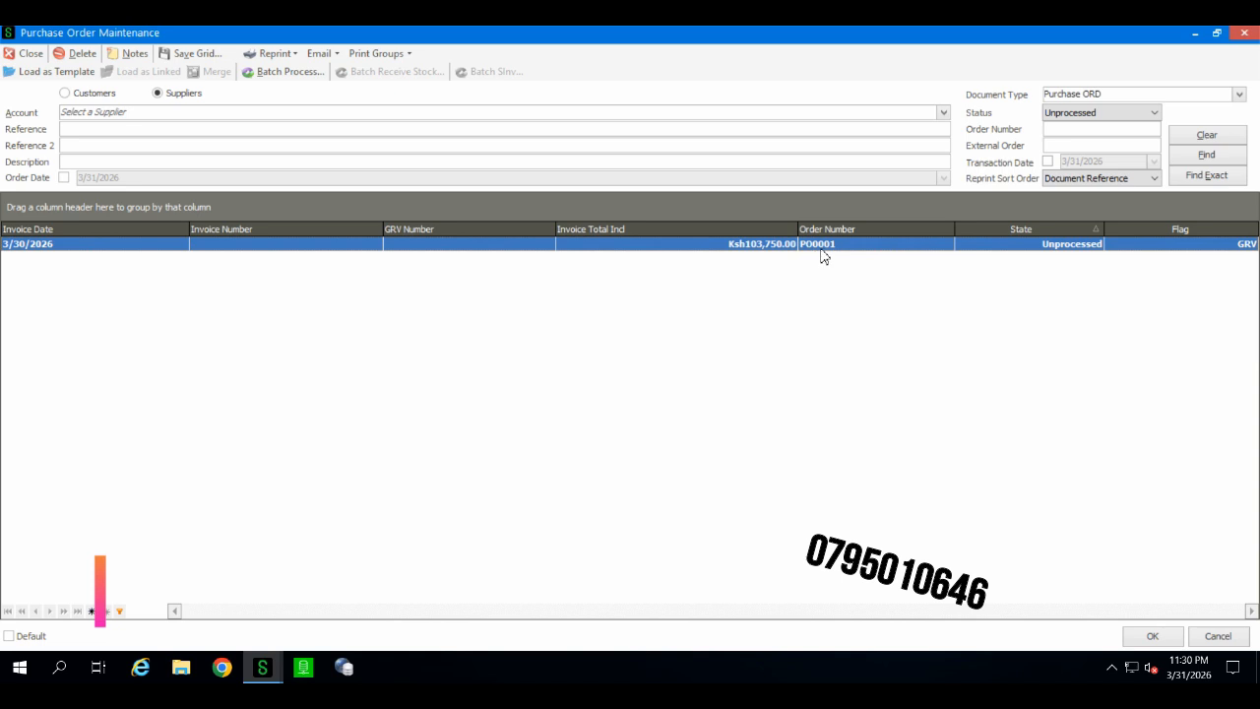
# Step: Search again for order PO0005, then close the purchase order windows
pyautogui.click(1062, 135)
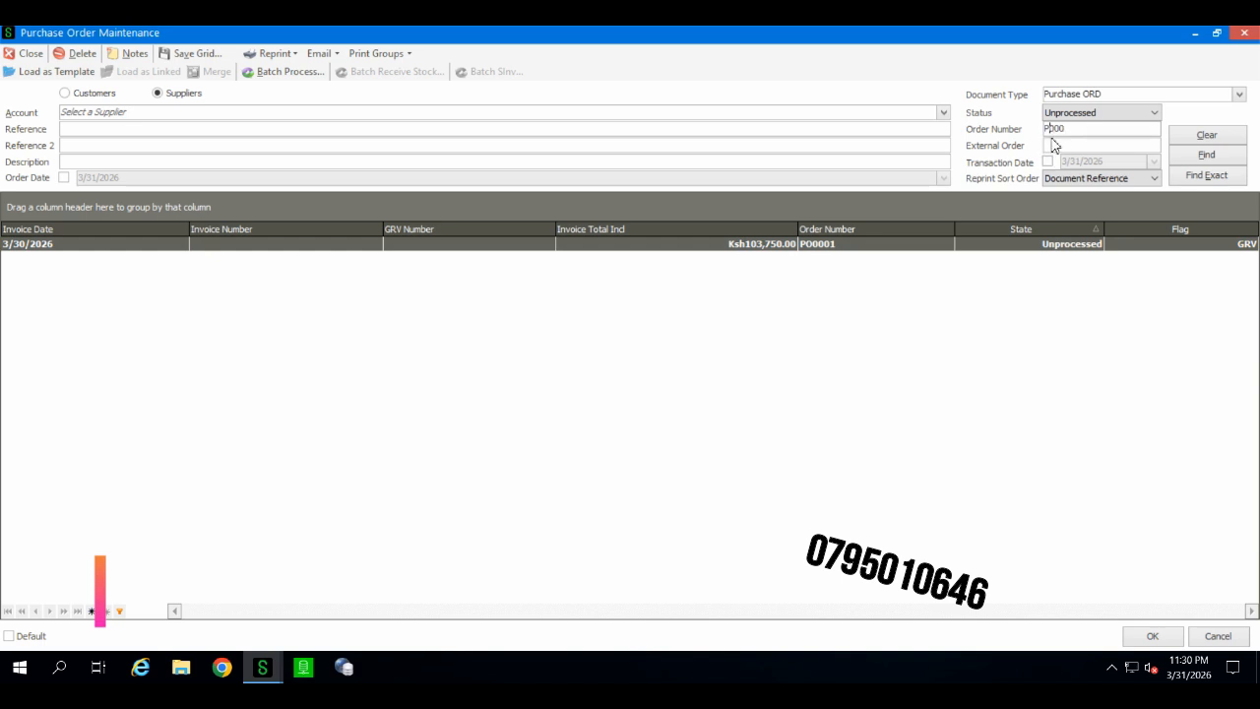
pyautogui.write('O')
pyautogui.click(1207, 155)
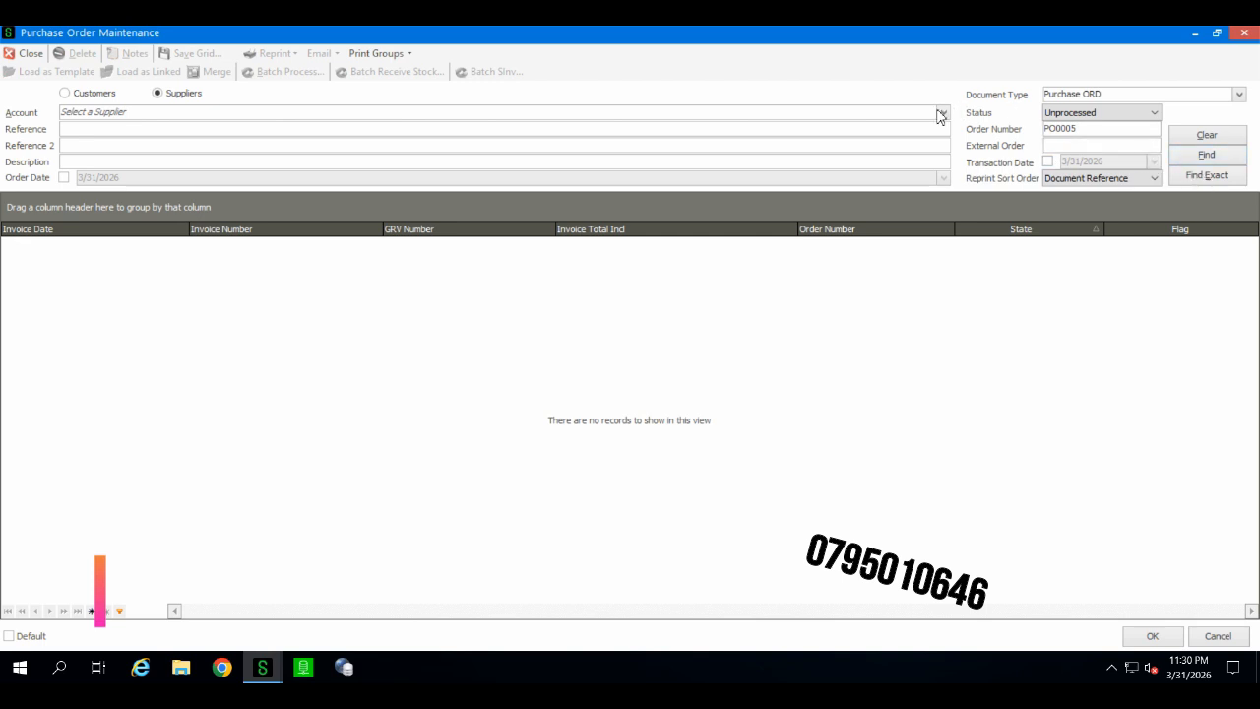
pyautogui.click(1243, 38)
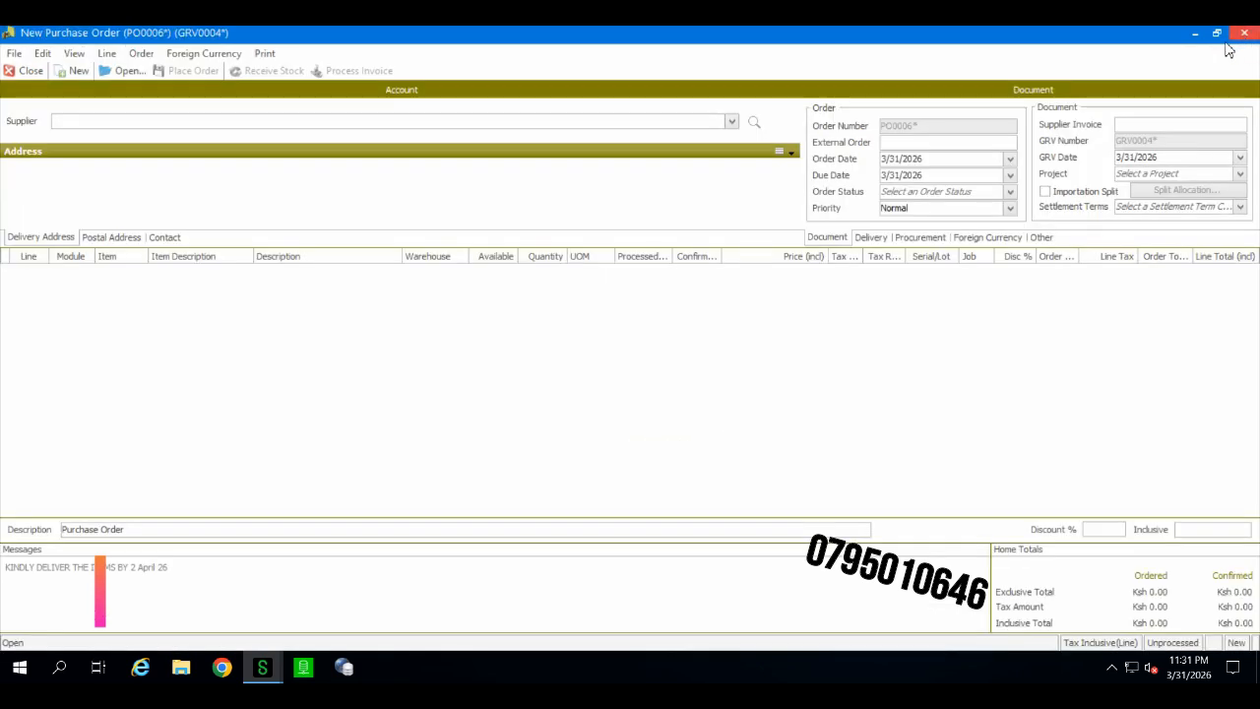
pyautogui.click(1243, 37)
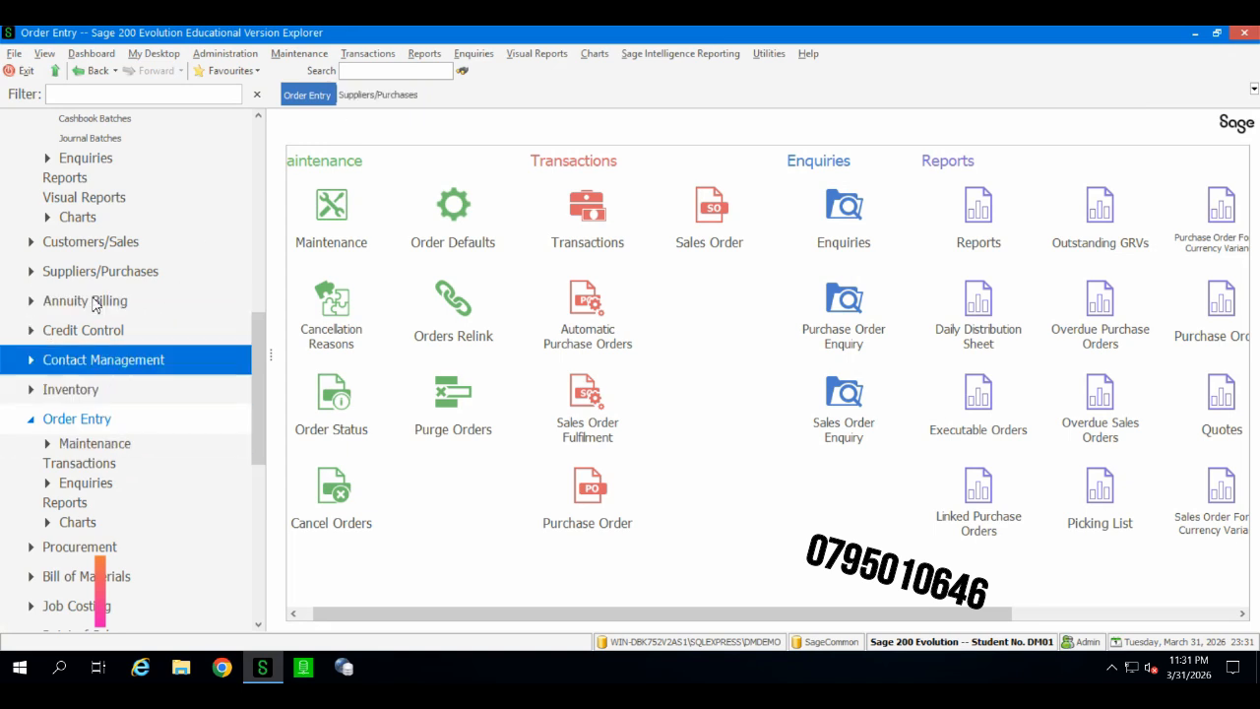
# Step: Preview the suppliers age analysis with report date 4/1/2026 excluding zero balances
pyautogui.click(378, 95)
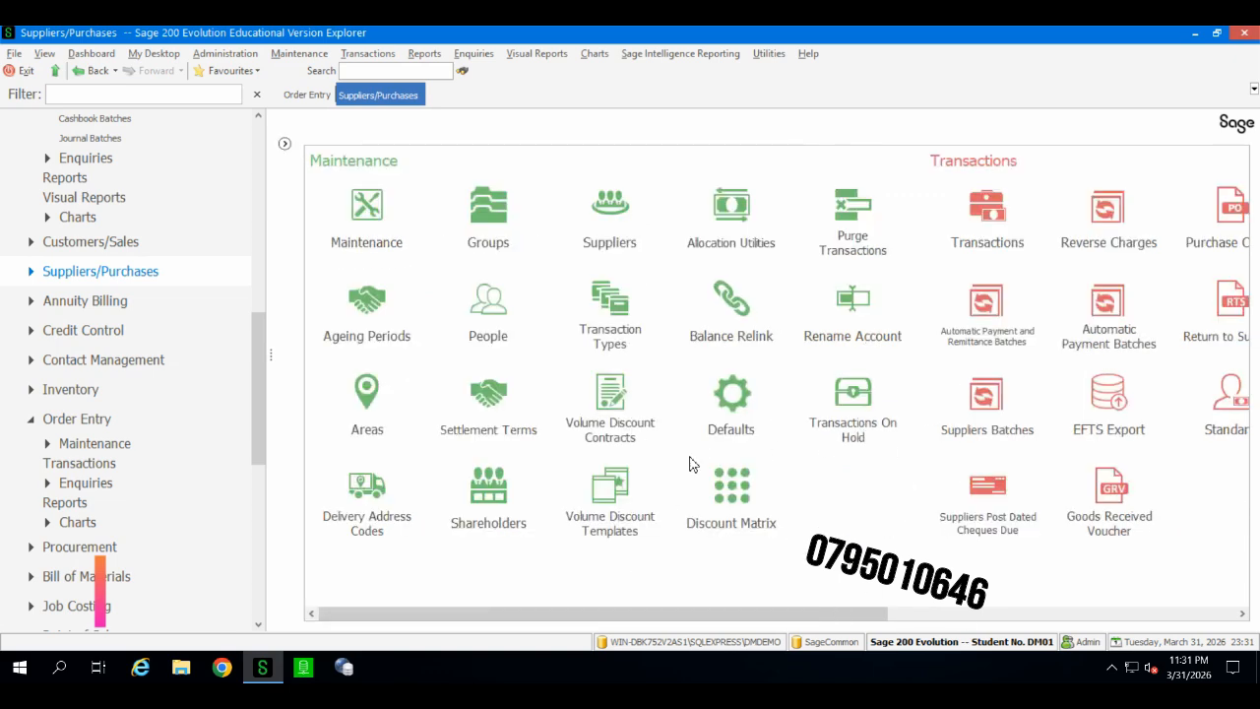
pyautogui.moveTo(728, 614); pyautogui.dragTo(1127, 607)
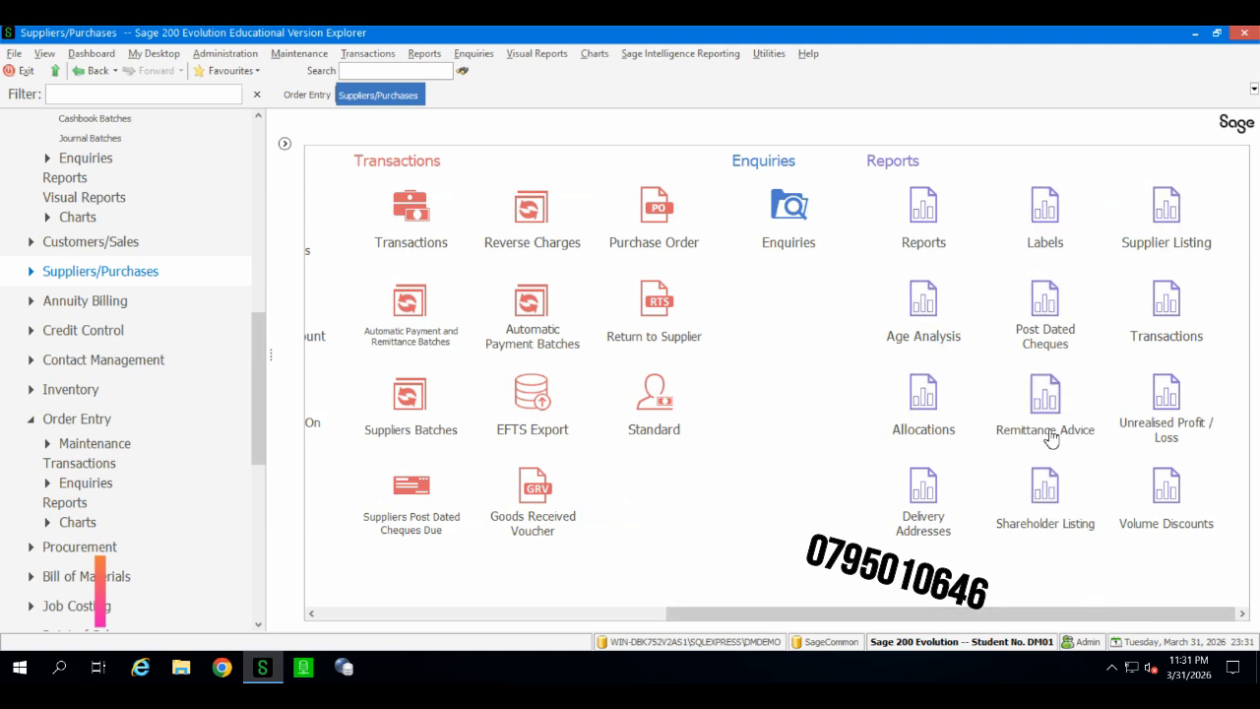
pyautogui.click(914, 342)
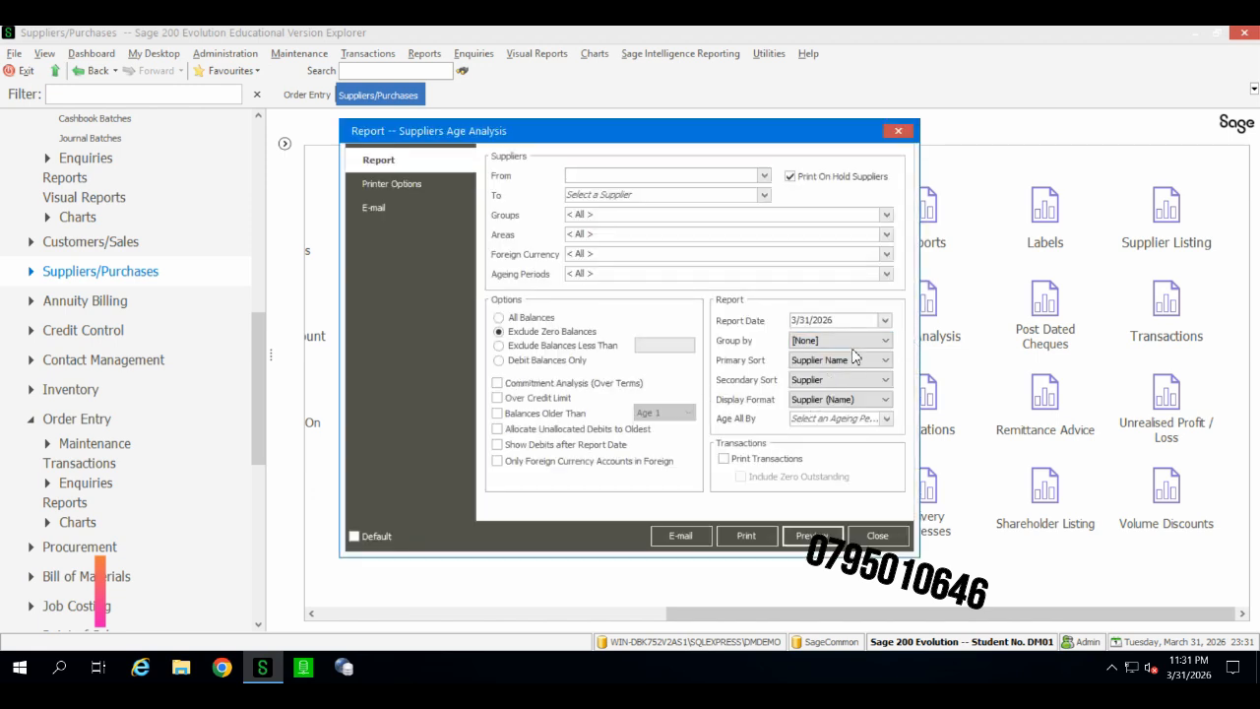
pyautogui.click(885, 320)
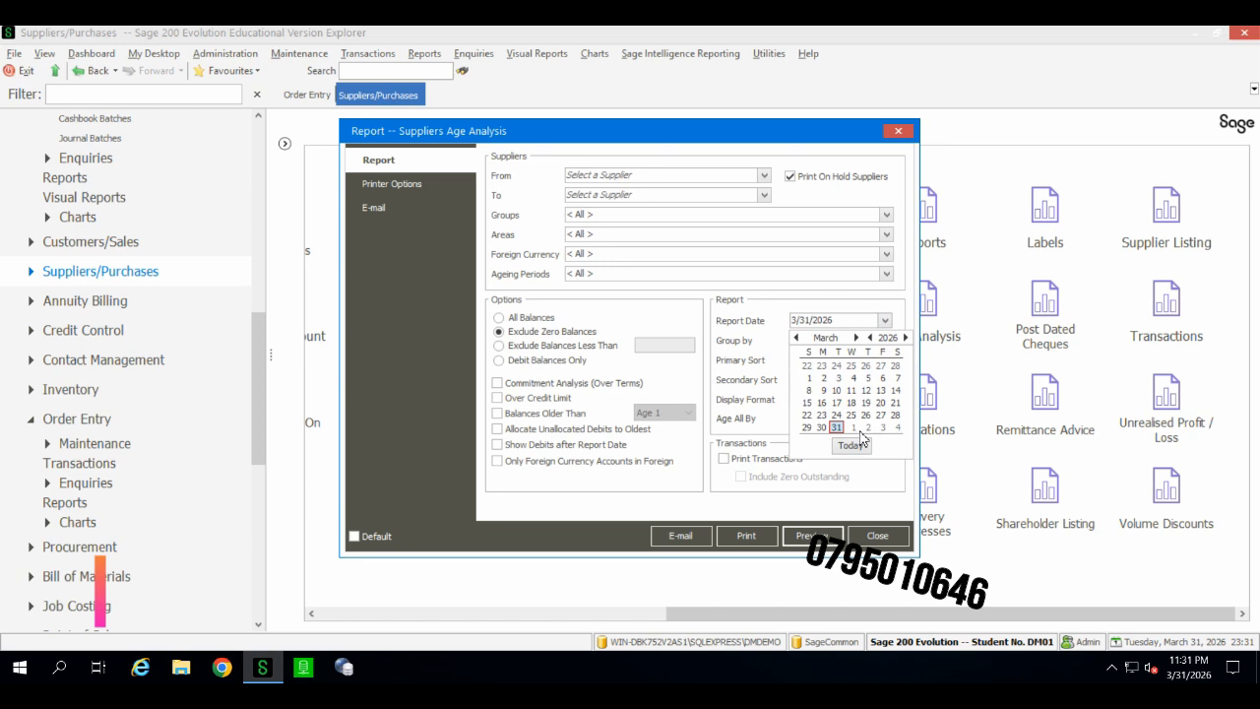
pyautogui.click(854, 428)
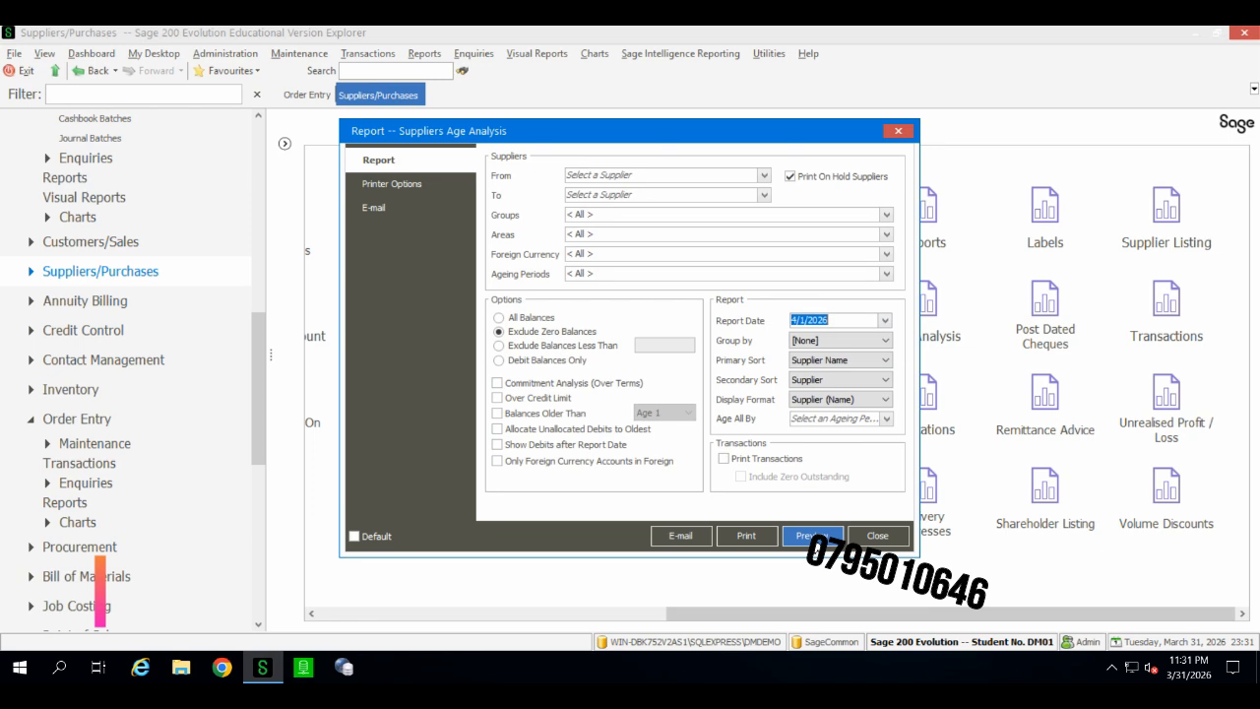
pyautogui.click(813, 536)
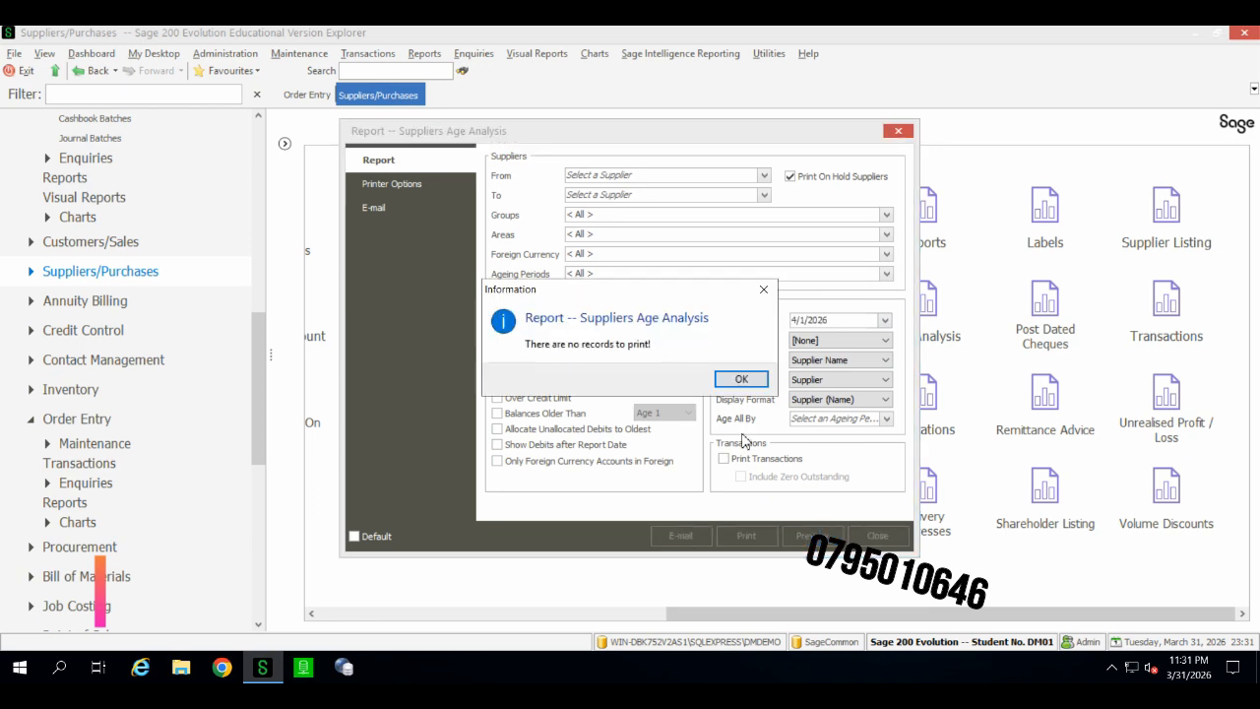
pyautogui.click(739, 377)
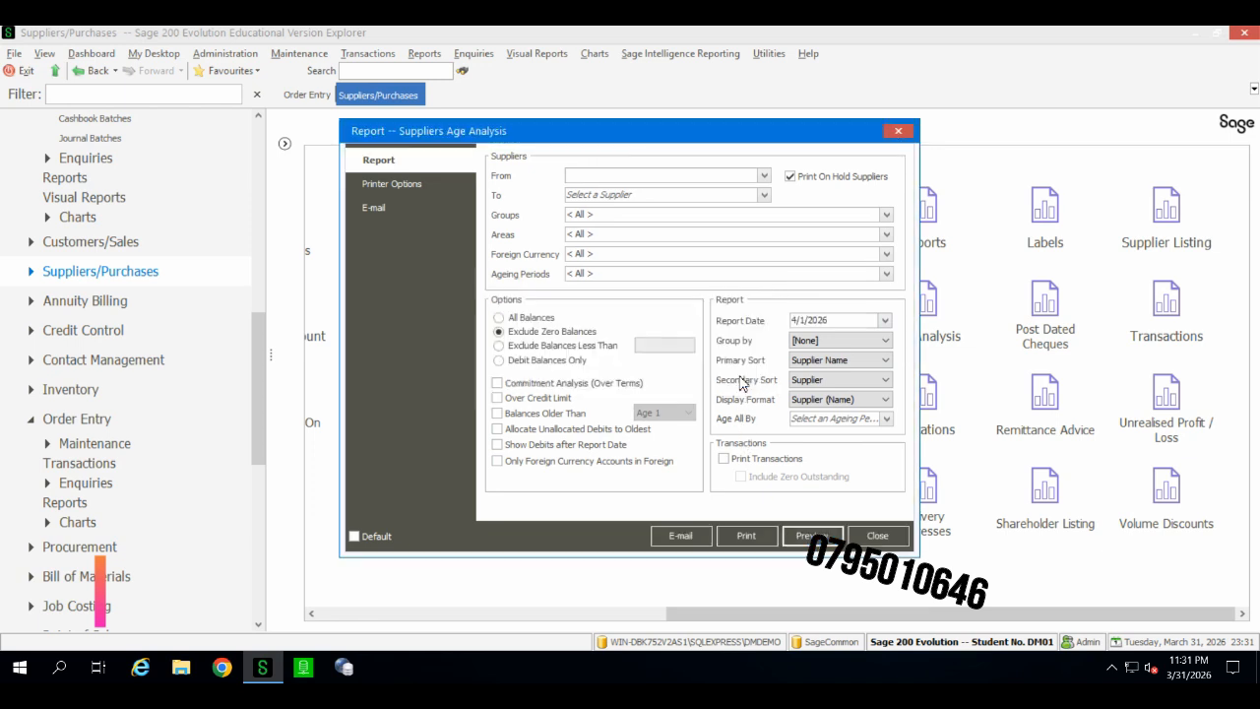
# Step: Preview the suppliers age analysis for all balances, then close the preview and report dialog
pyautogui.click(527, 320)
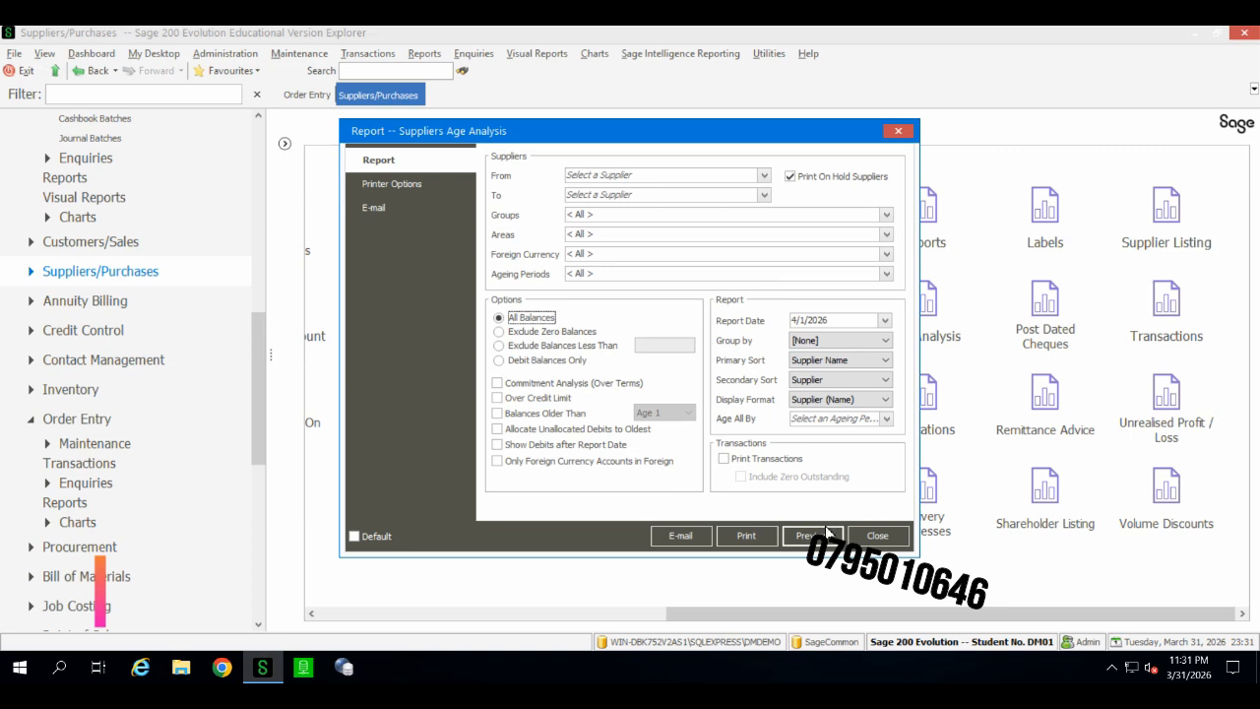
pyautogui.click(827, 533)
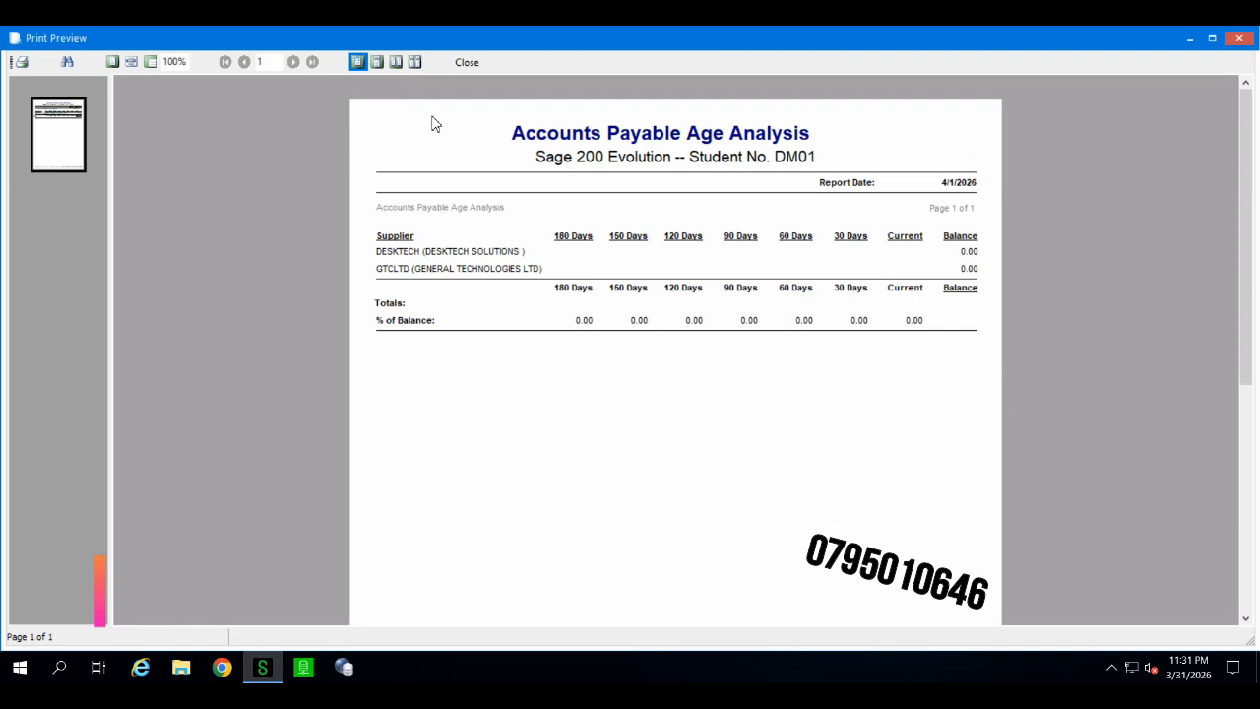
pyautogui.click(463, 63)
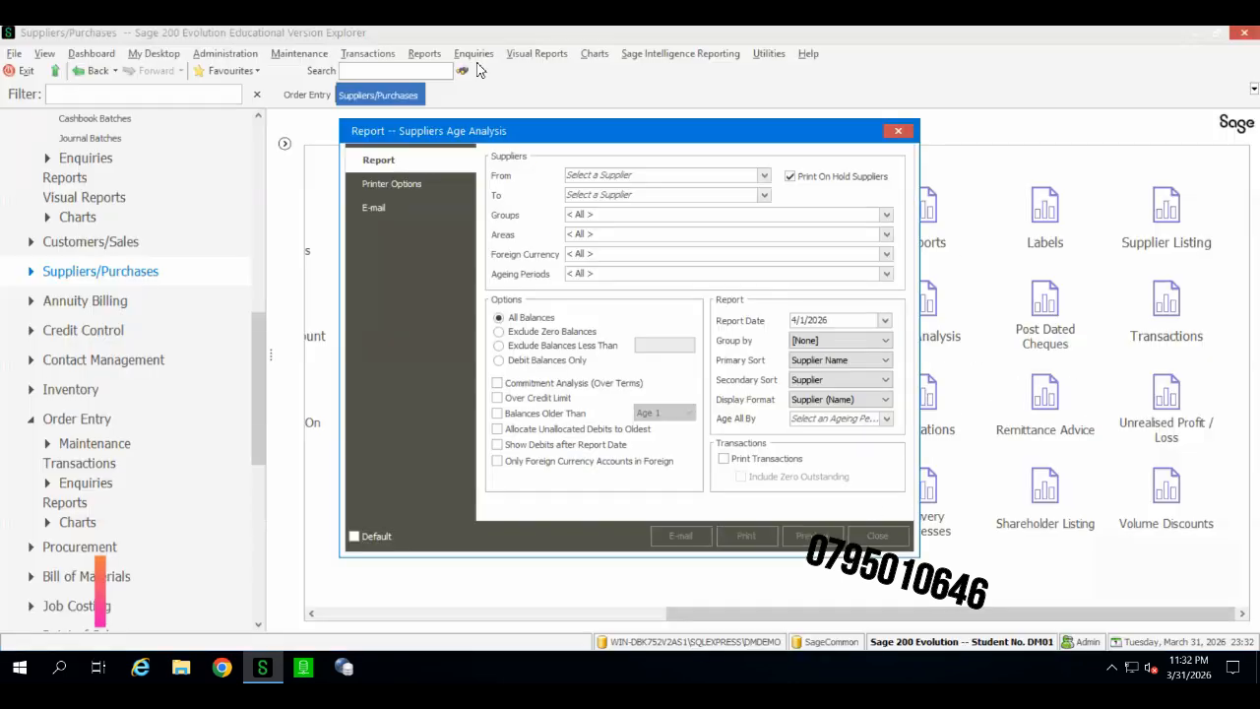
pyautogui.click(896, 131)
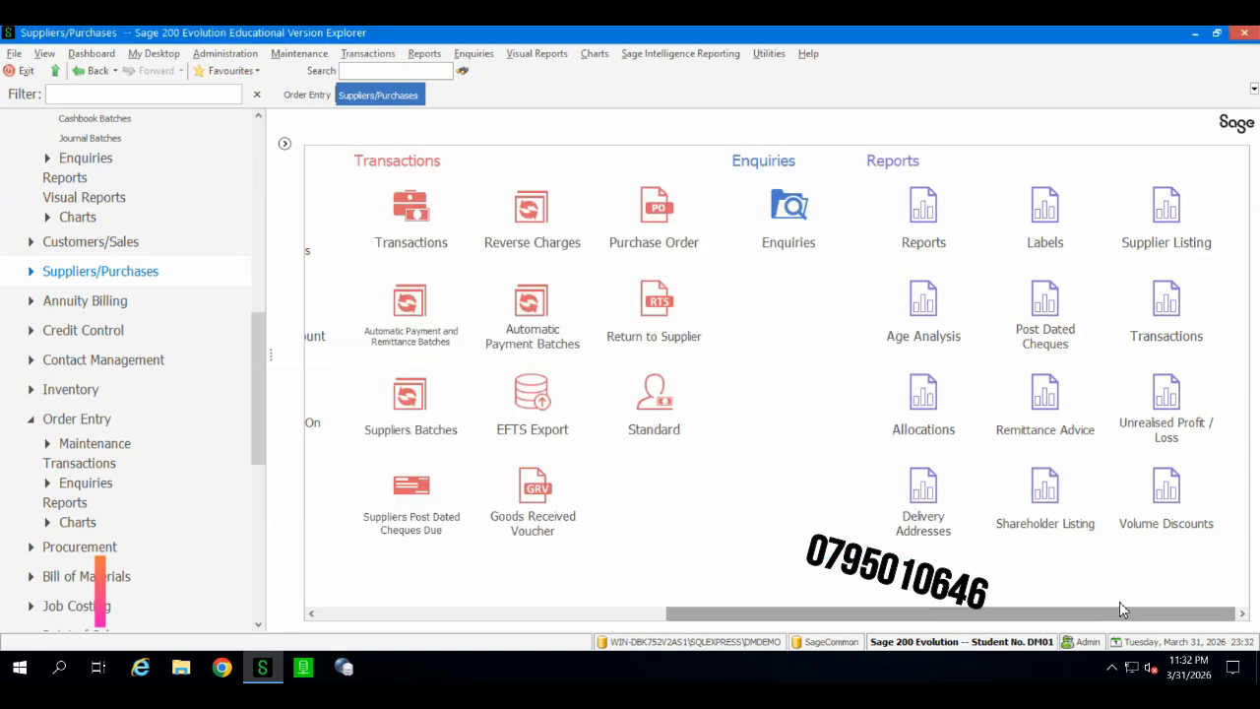
# Step: Open the Order Entry purchase orders report and set its start date to 3/29/2026
pyautogui.click(310, 95)
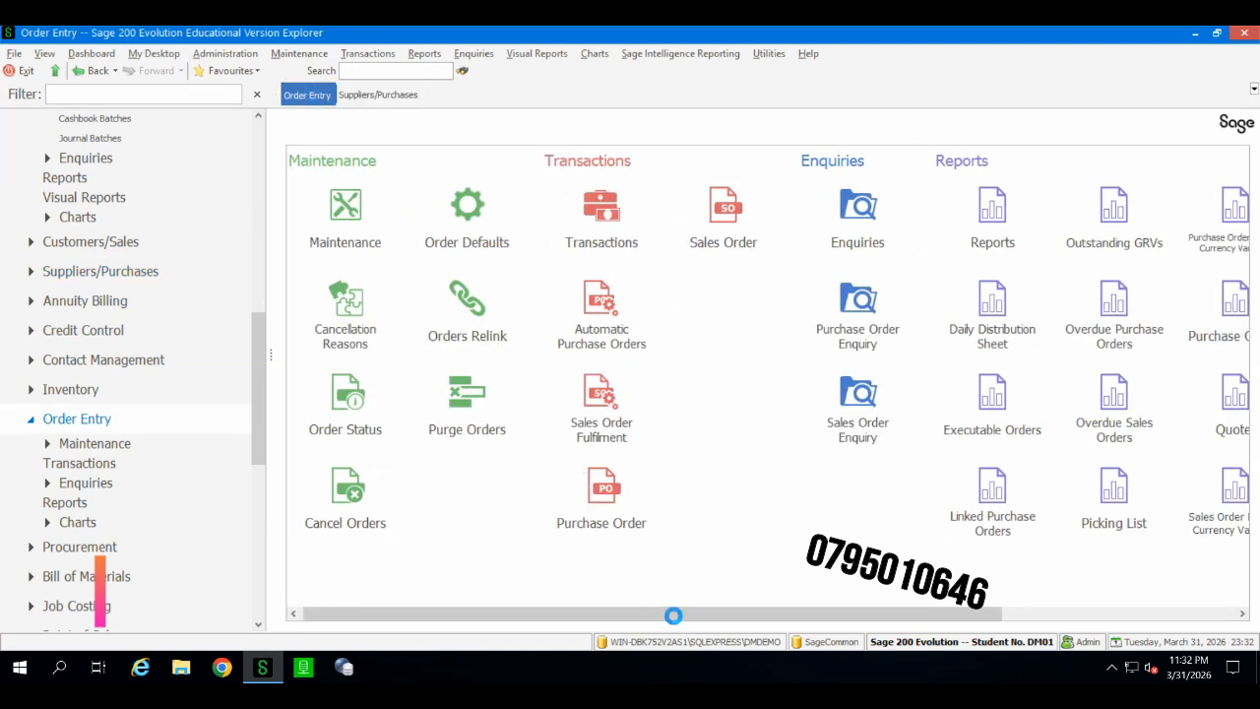
pyautogui.click(1075, 622)
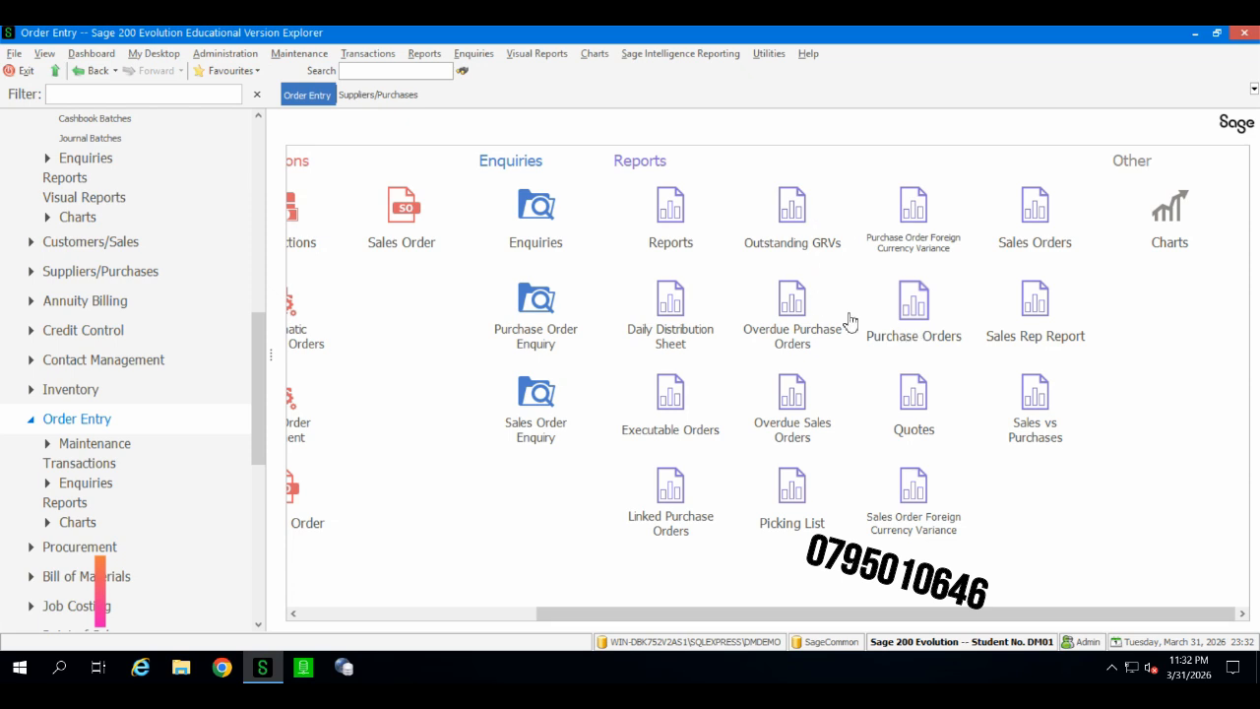
pyautogui.click(919, 340)
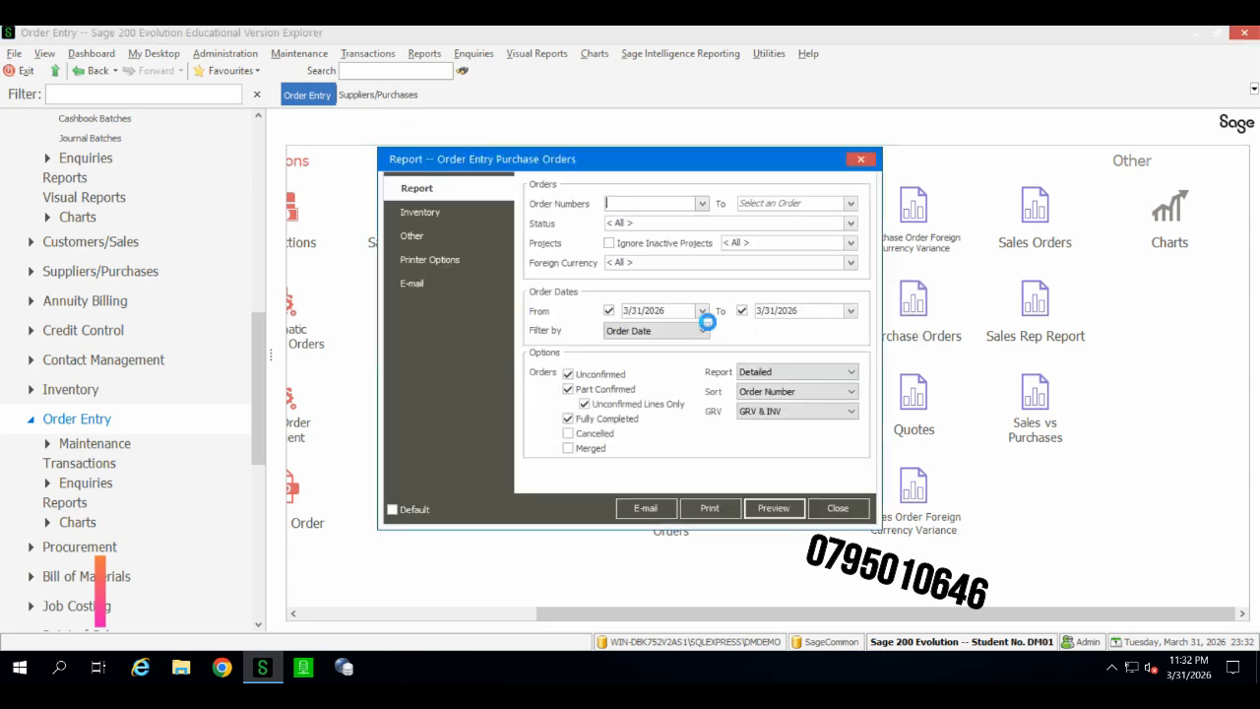
pyautogui.click(702, 310)
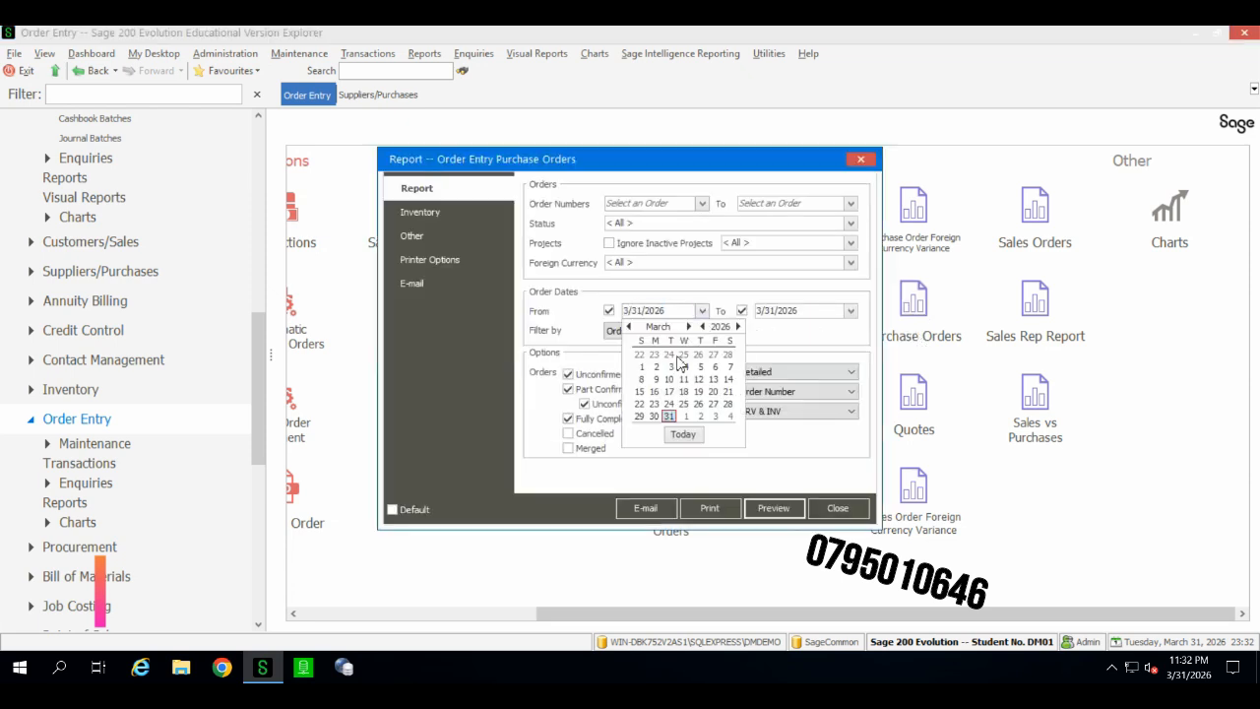
pyautogui.click(644, 411)
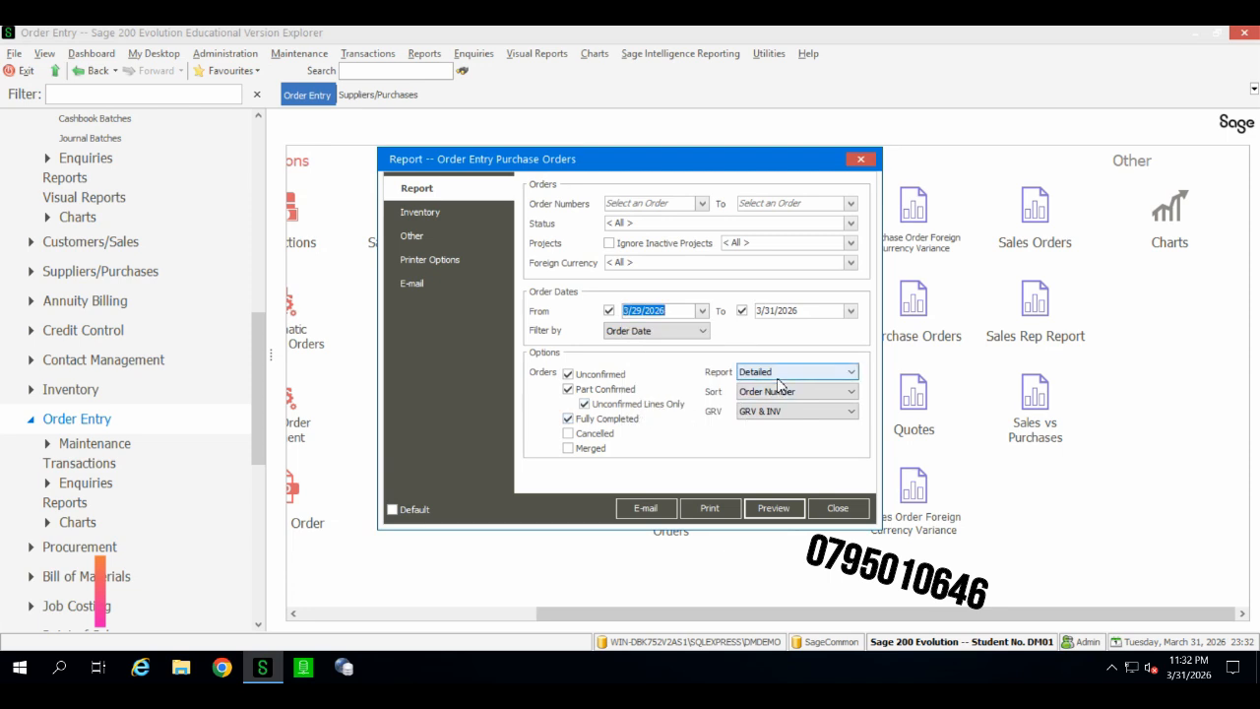
# Step: Limit the report to fully completed and cancelled orders up to 4/3/2026 and preview it
pyautogui.click(585, 405)
pyautogui.click(569, 389)
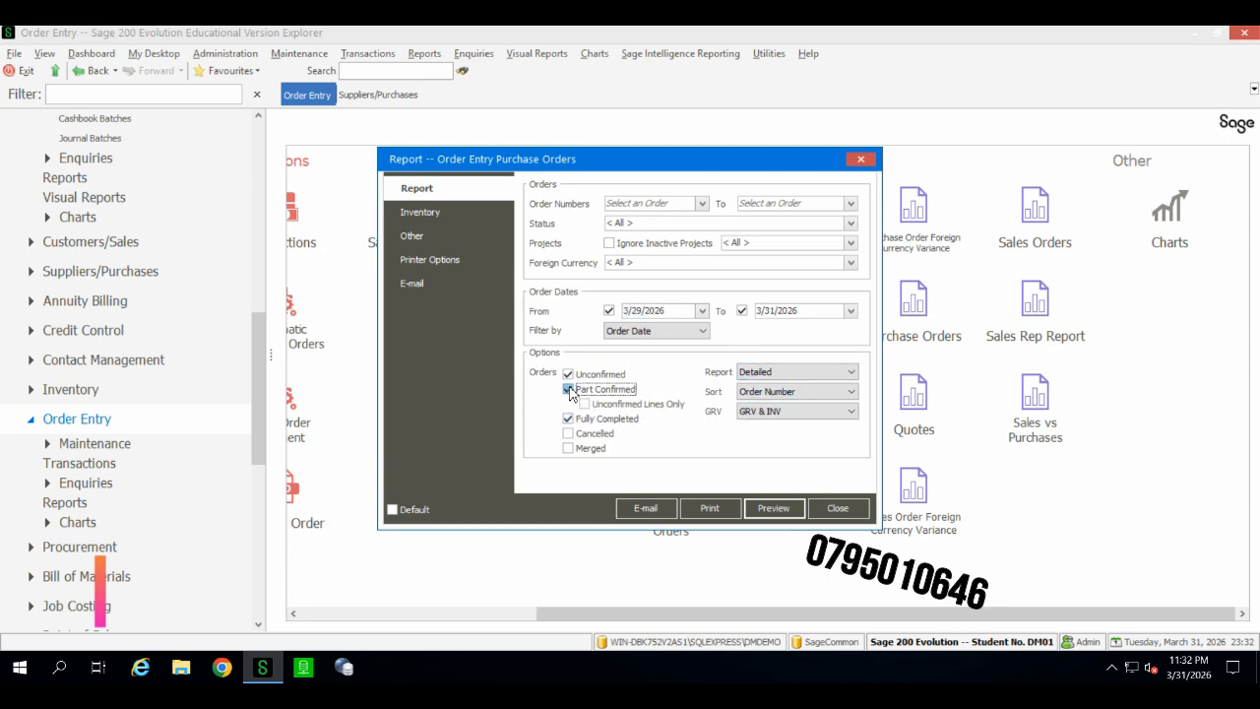
pyautogui.click(570, 392)
pyautogui.click(570, 392)
pyautogui.click(570, 391)
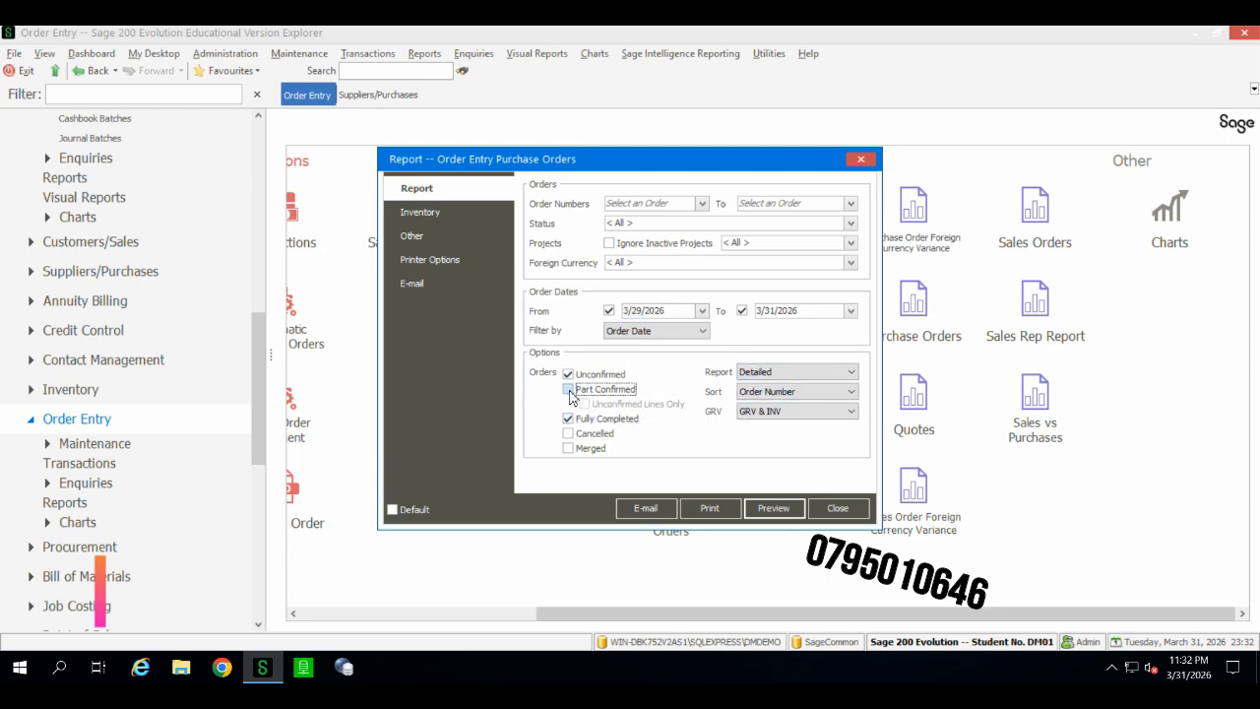
pyautogui.click(579, 443)
pyautogui.click(569, 374)
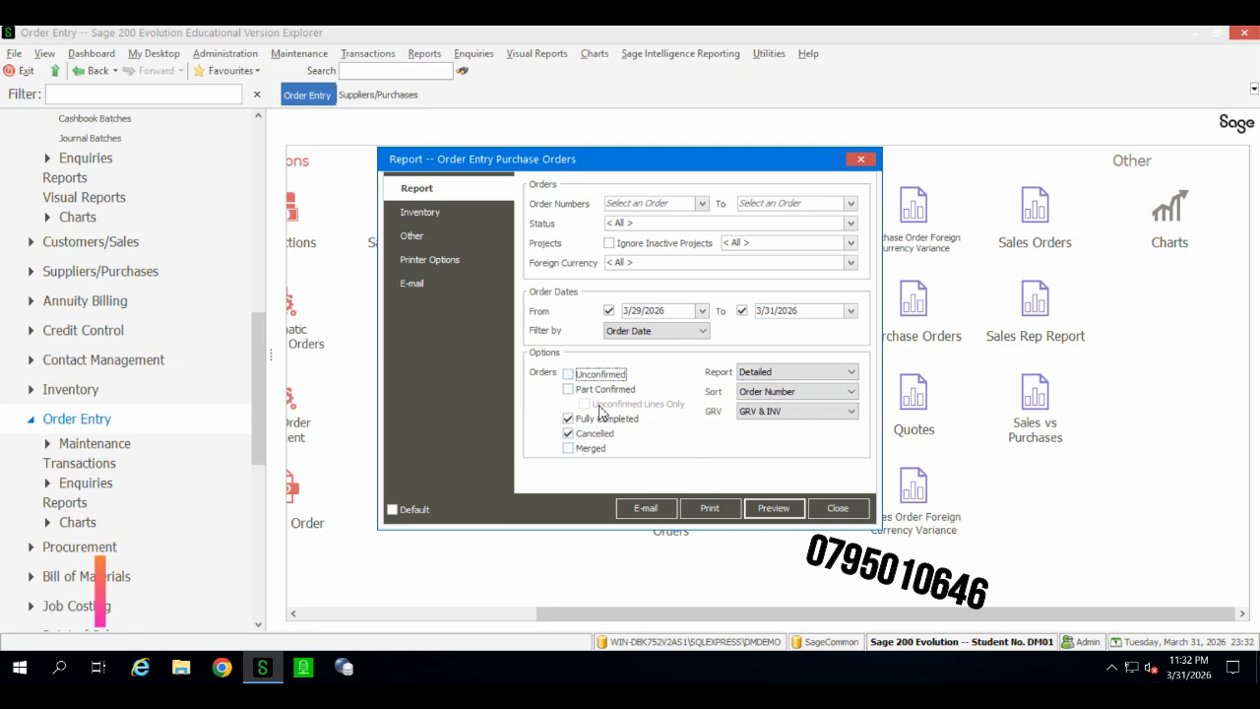
pyautogui.click(852, 313)
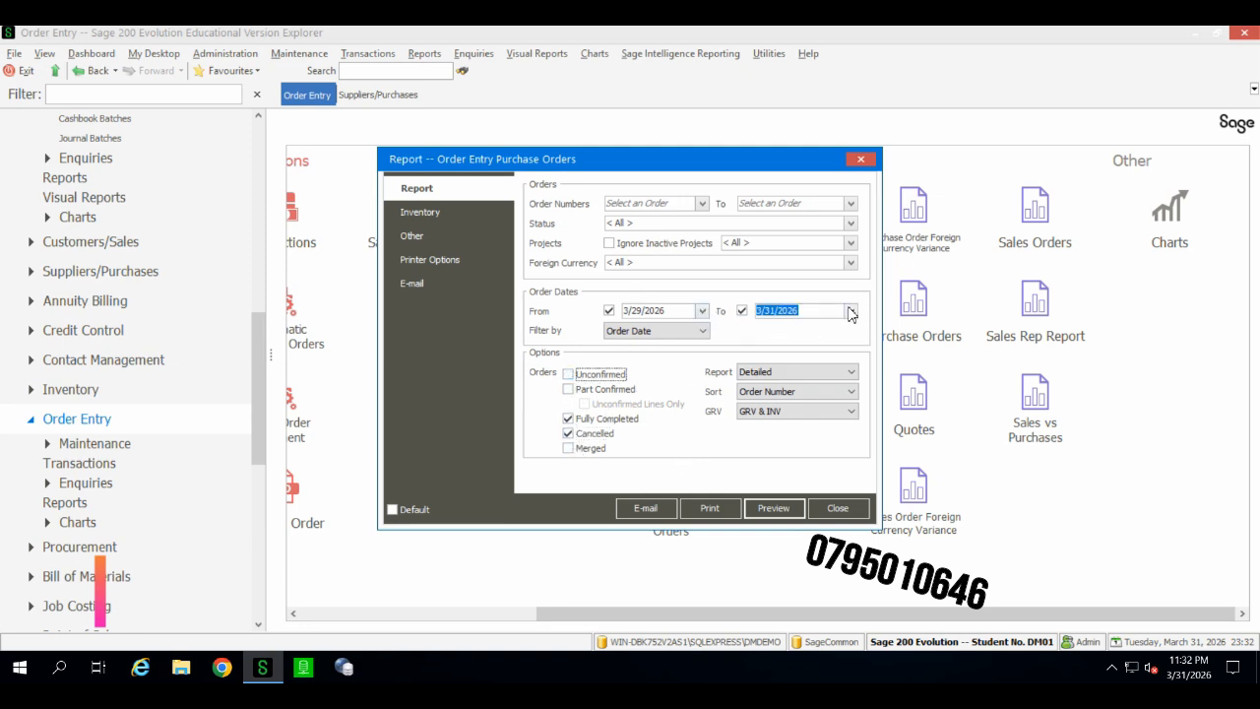
pyautogui.click(852, 313)
pyautogui.click(846, 421)
pyautogui.click(768, 507)
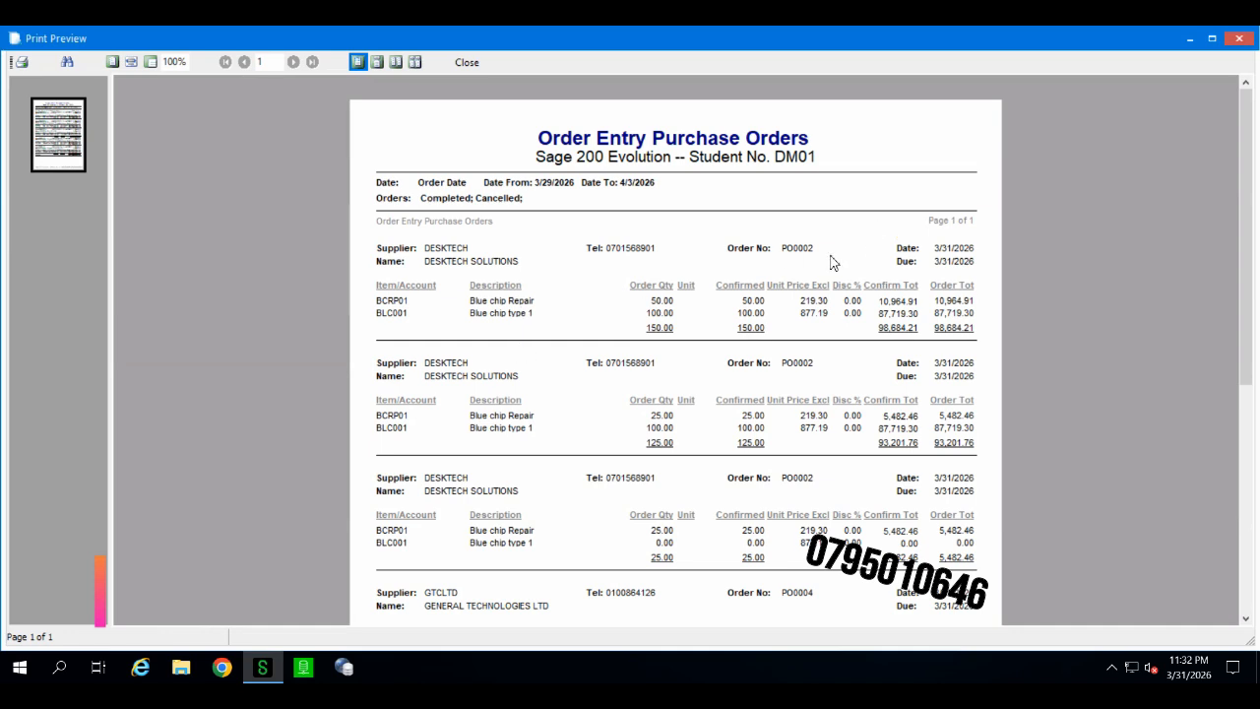
# Step: Scroll through the purchase orders report preview and close it
pyautogui.scroll(-3, 816, 273)
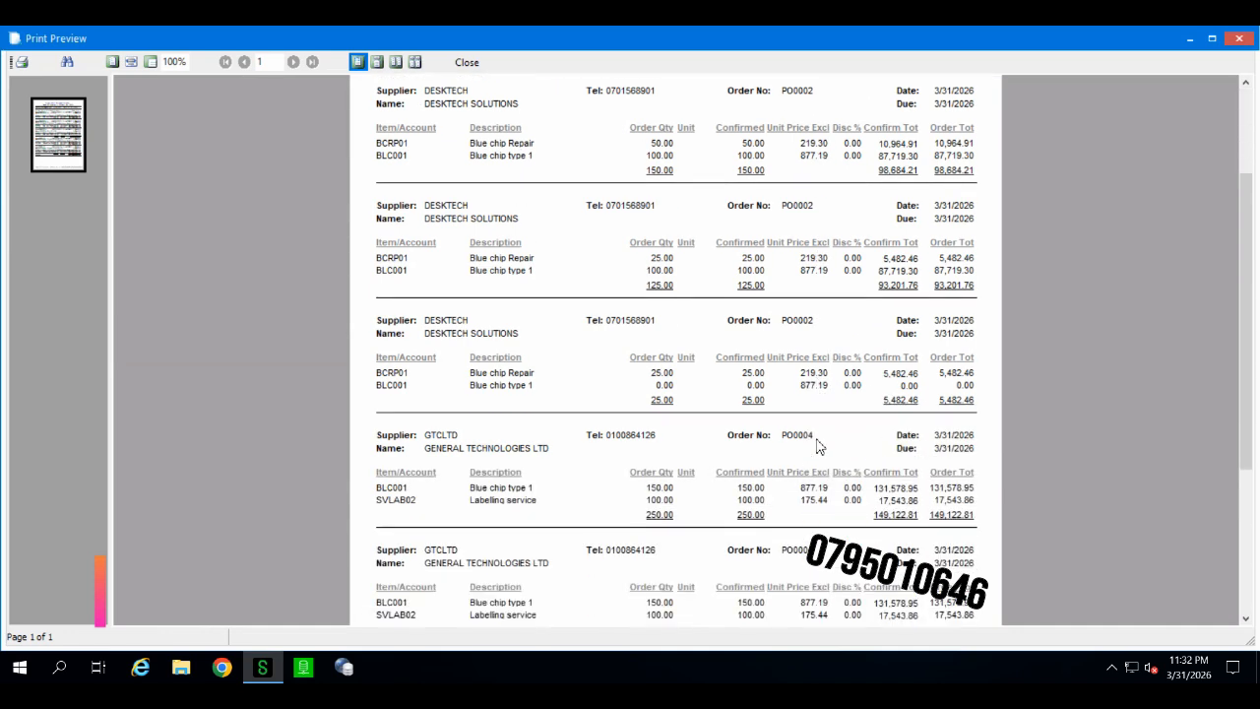
pyautogui.scroll(-2, 821, 443)
pyautogui.scroll(5, 467, 308)
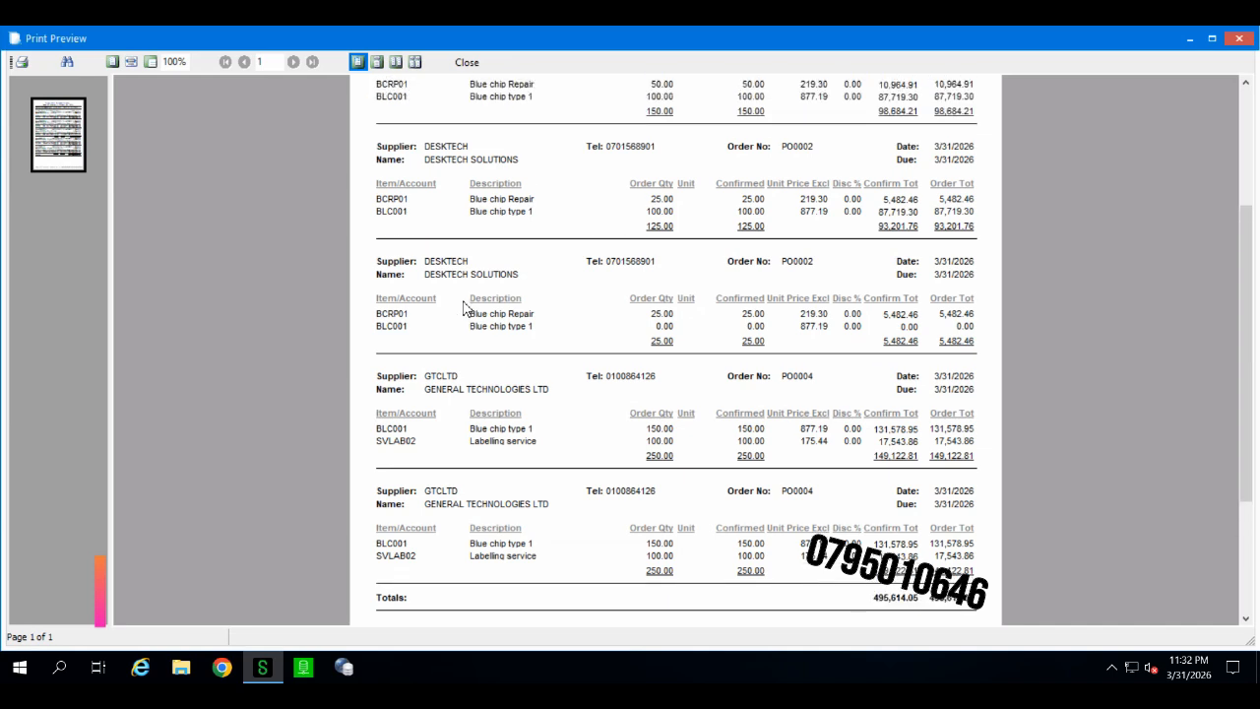
pyautogui.click(467, 64)
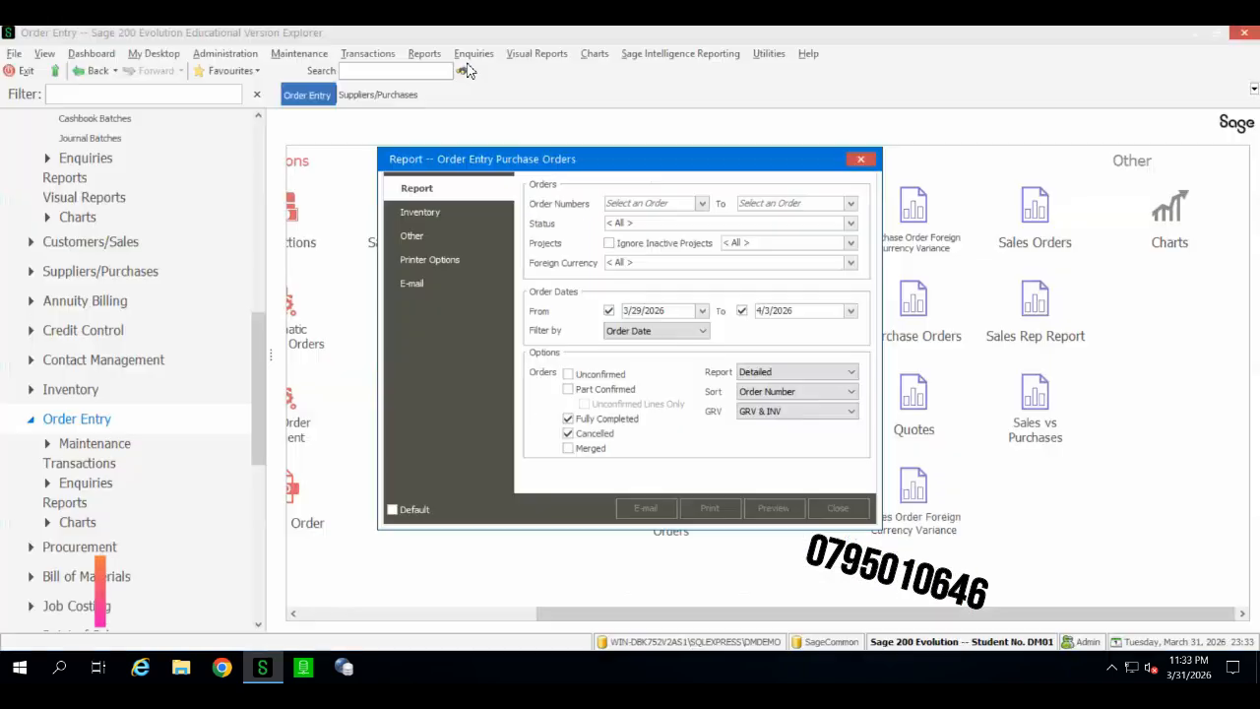
# Step: Switch the purchase orders report to Summary and preview it
pyautogui.click(807, 375)
pyautogui.click(785, 396)
pyautogui.click(776, 508)
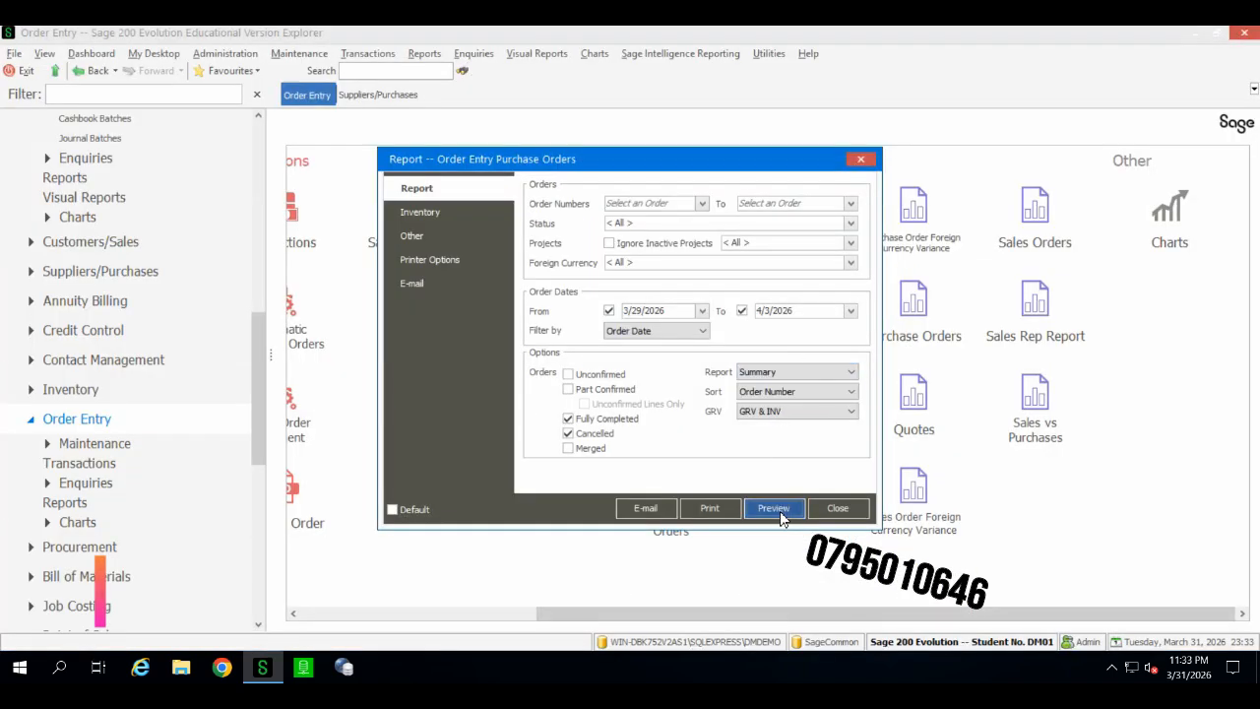
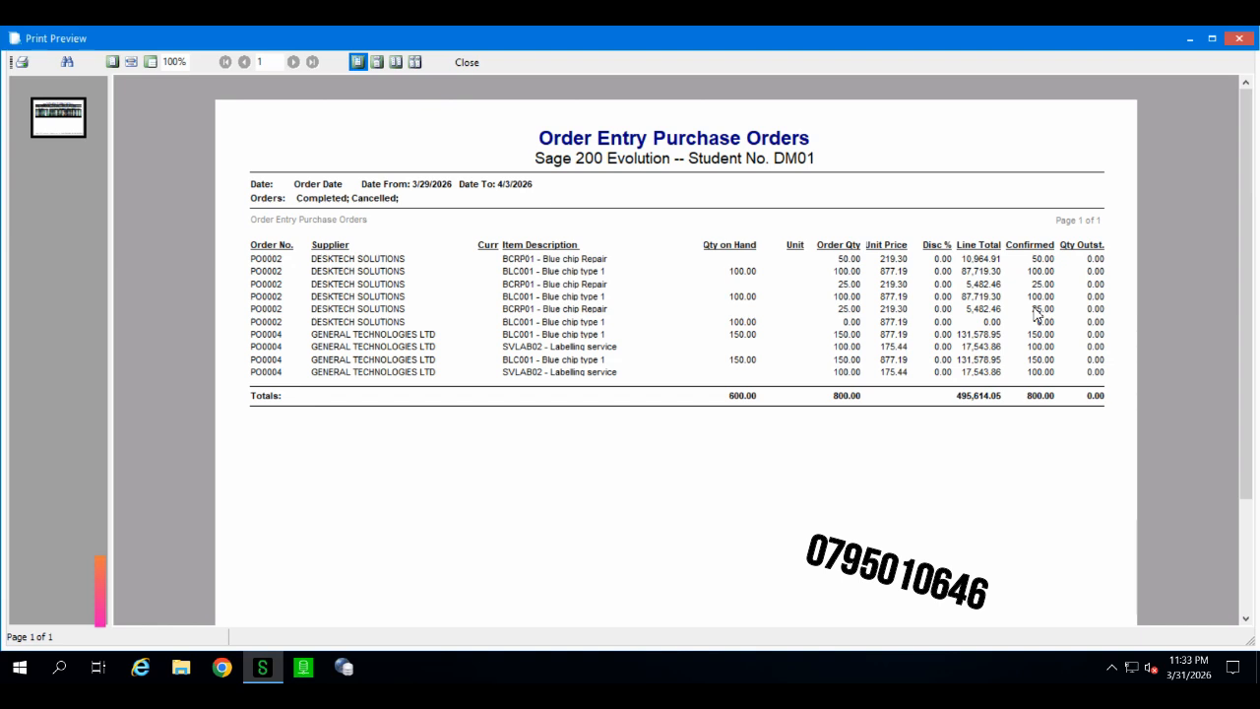
# Step: Close the purchase orders summary preview and the report dialog
pyautogui.click(459, 64)
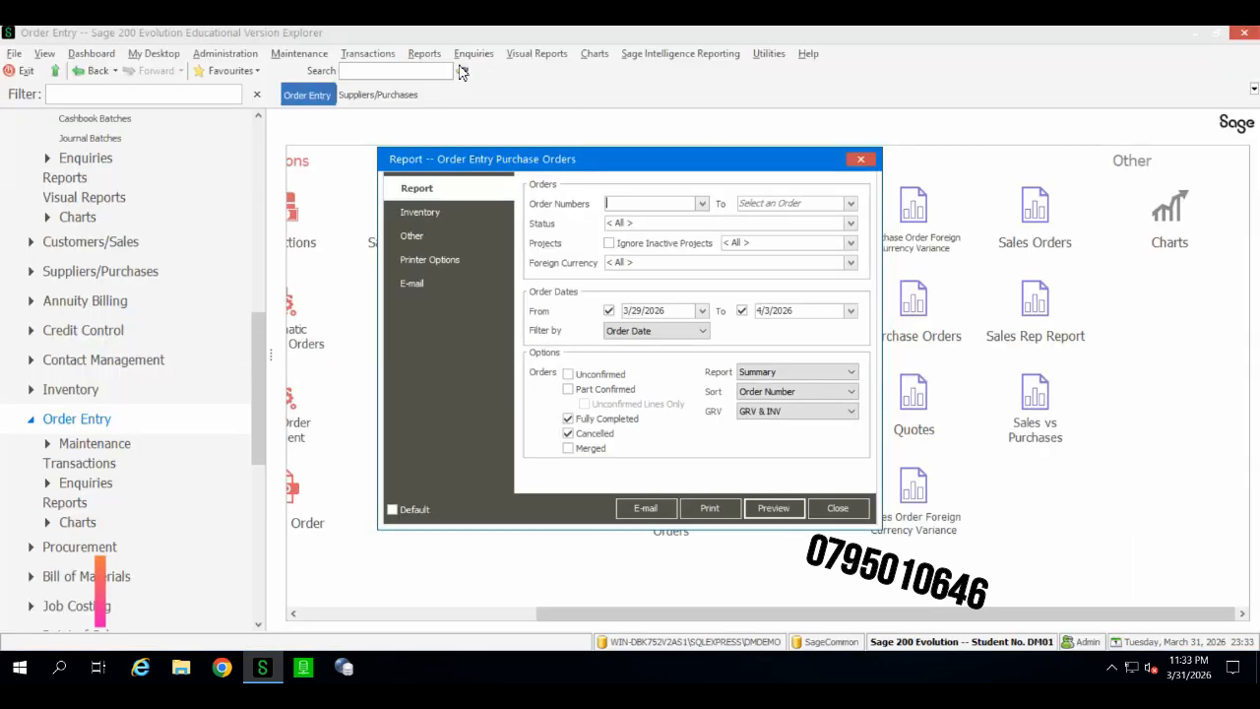
pyautogui.click(861, 160)
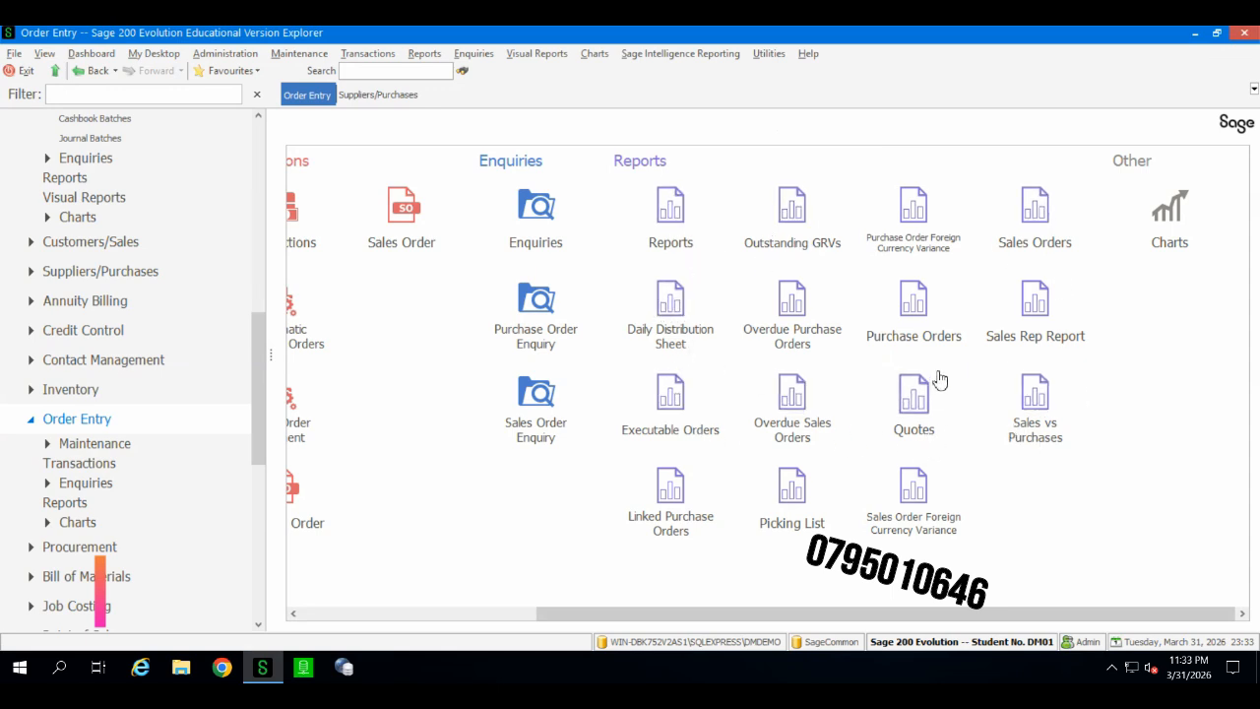
# Step: Open the Order Entry Sales vs Purchases report, preview it with default settings, then close the preview and dialog
pyautogui.click(1022, 438)
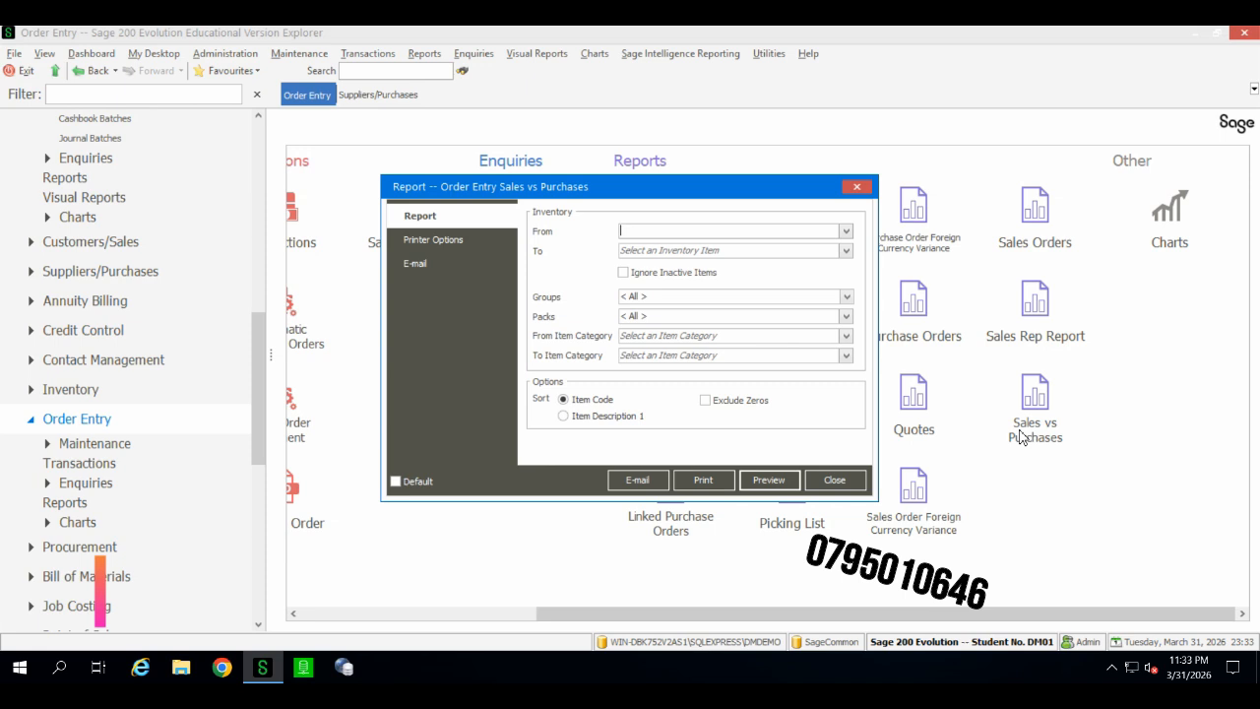
pyautogui.click(700, 357)
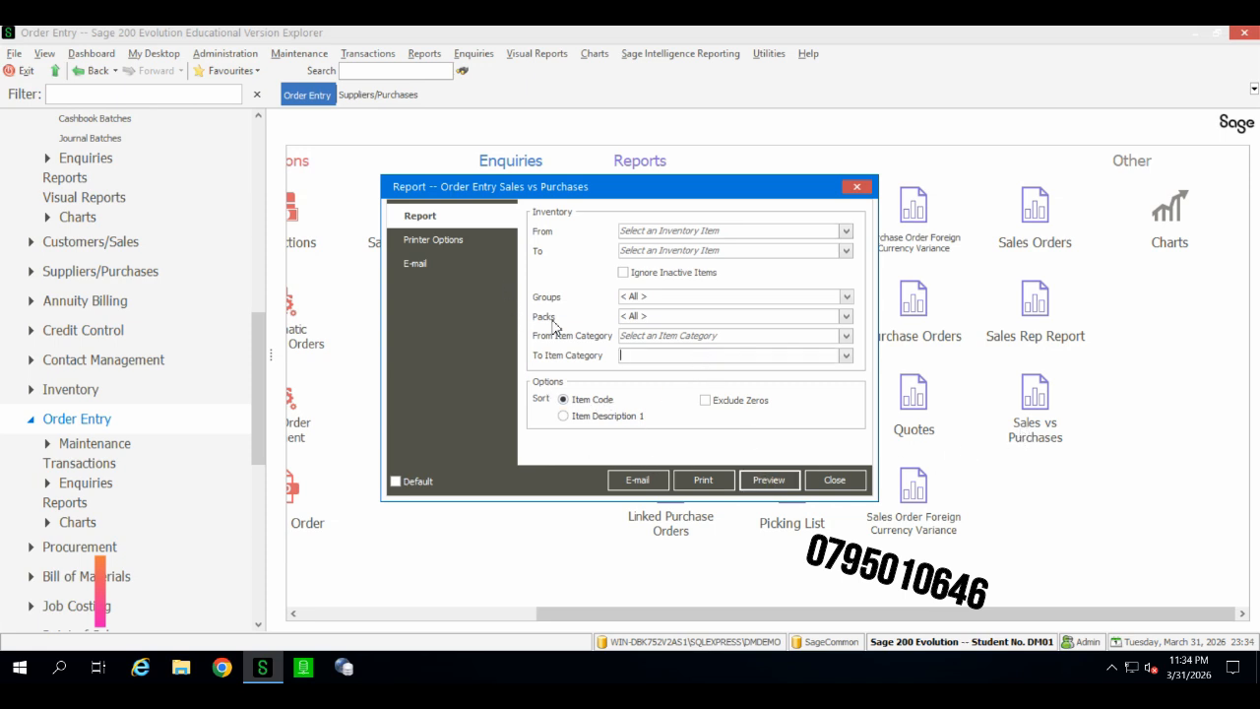
pyautogui.click(770, 482)
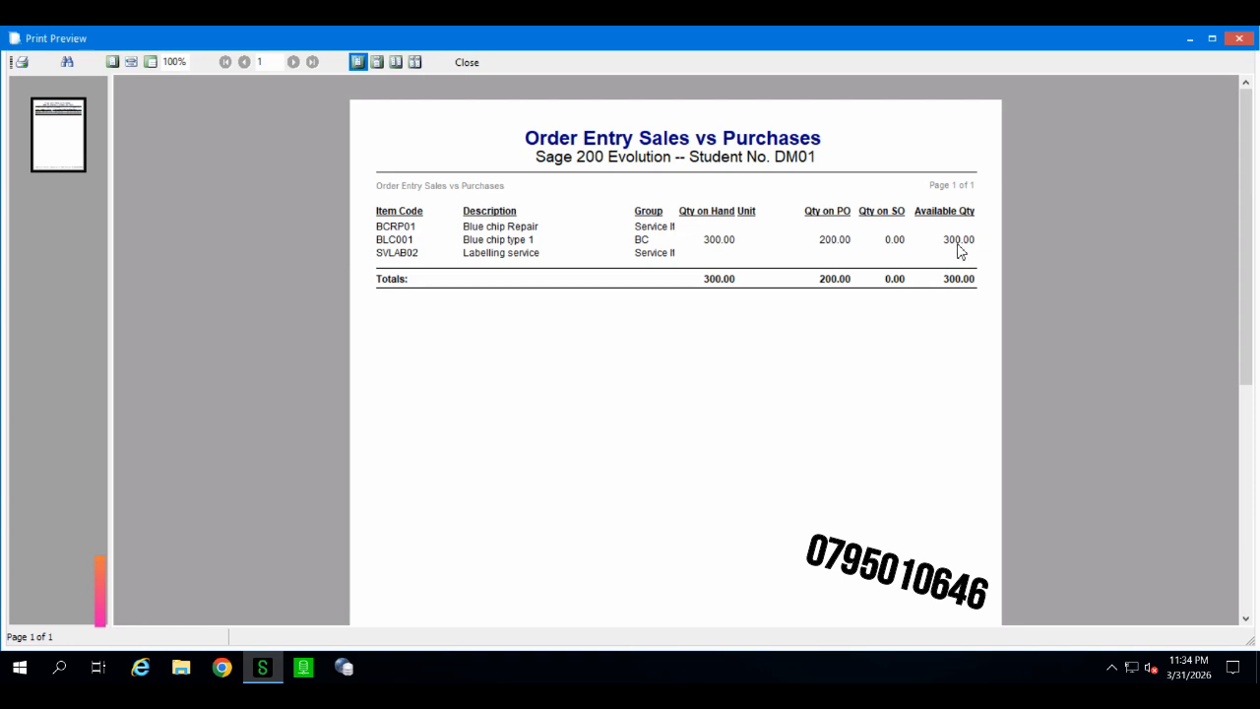
pyautogui.click(466, 63)
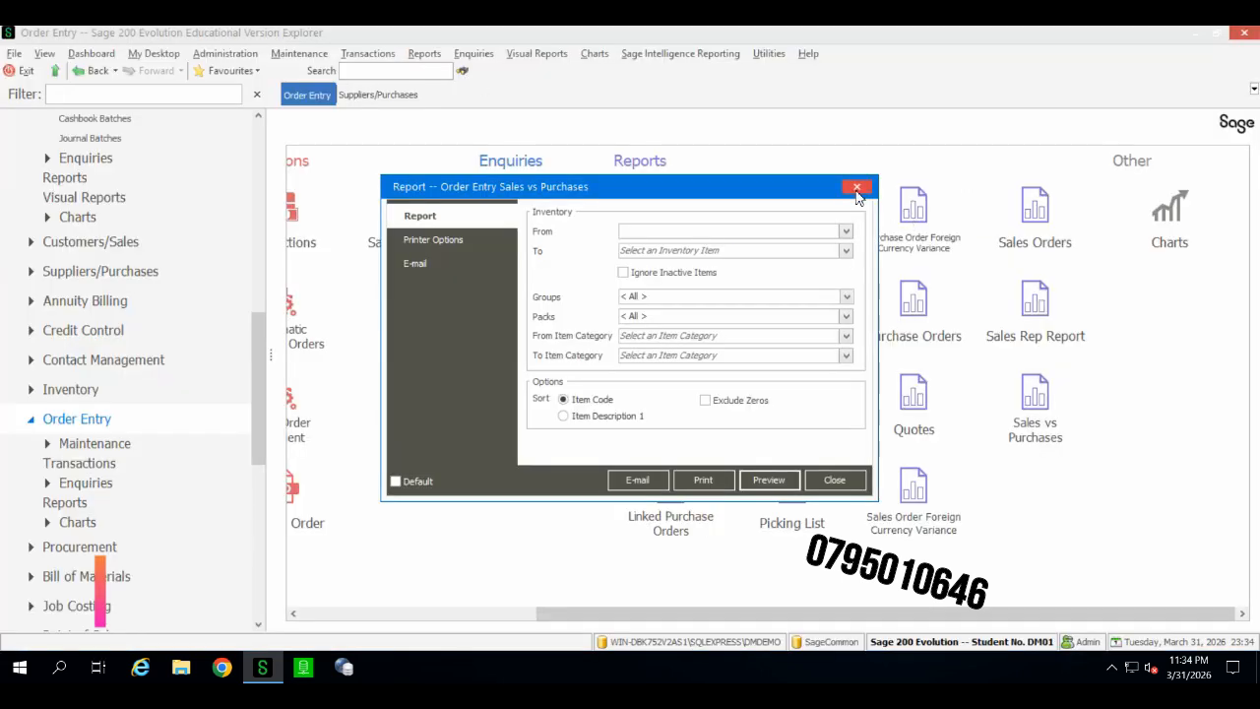
pyautogui.press('Escape')
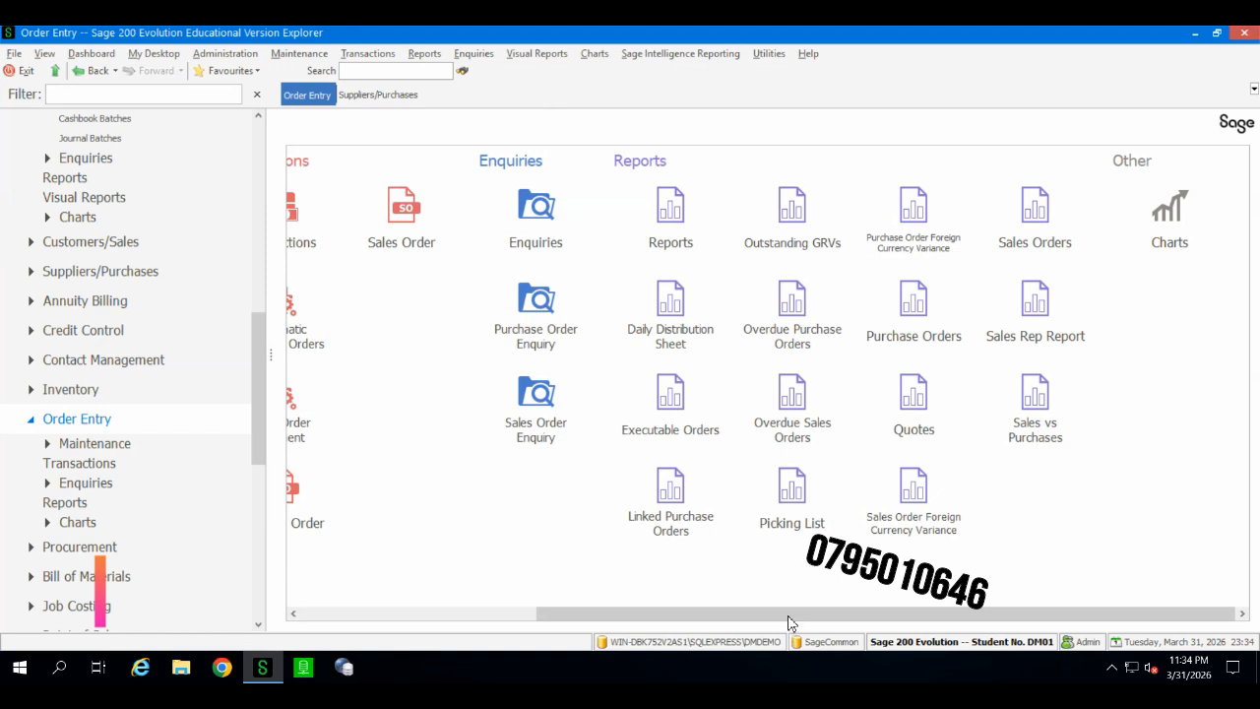
pyautogui.moveTo(578, 621); pyautogui.dragTo(357, 619)
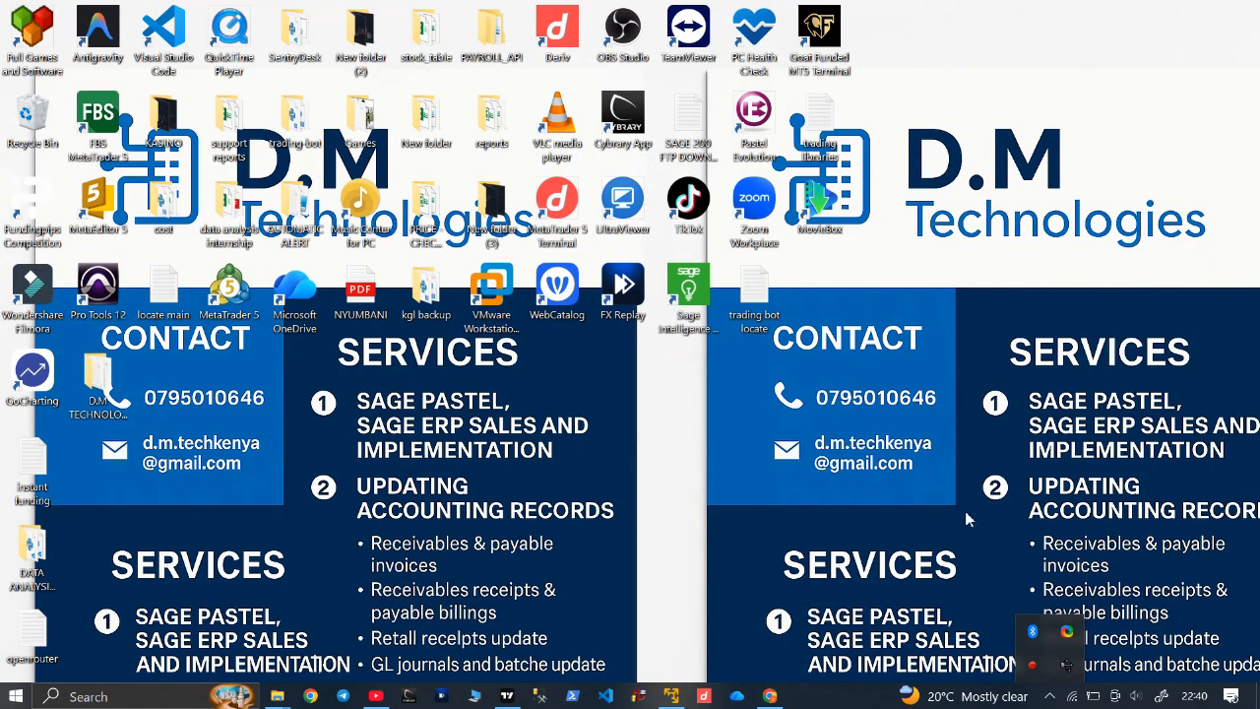
pyautogui.click(771, 697)
pyautogui.click(369, 54)
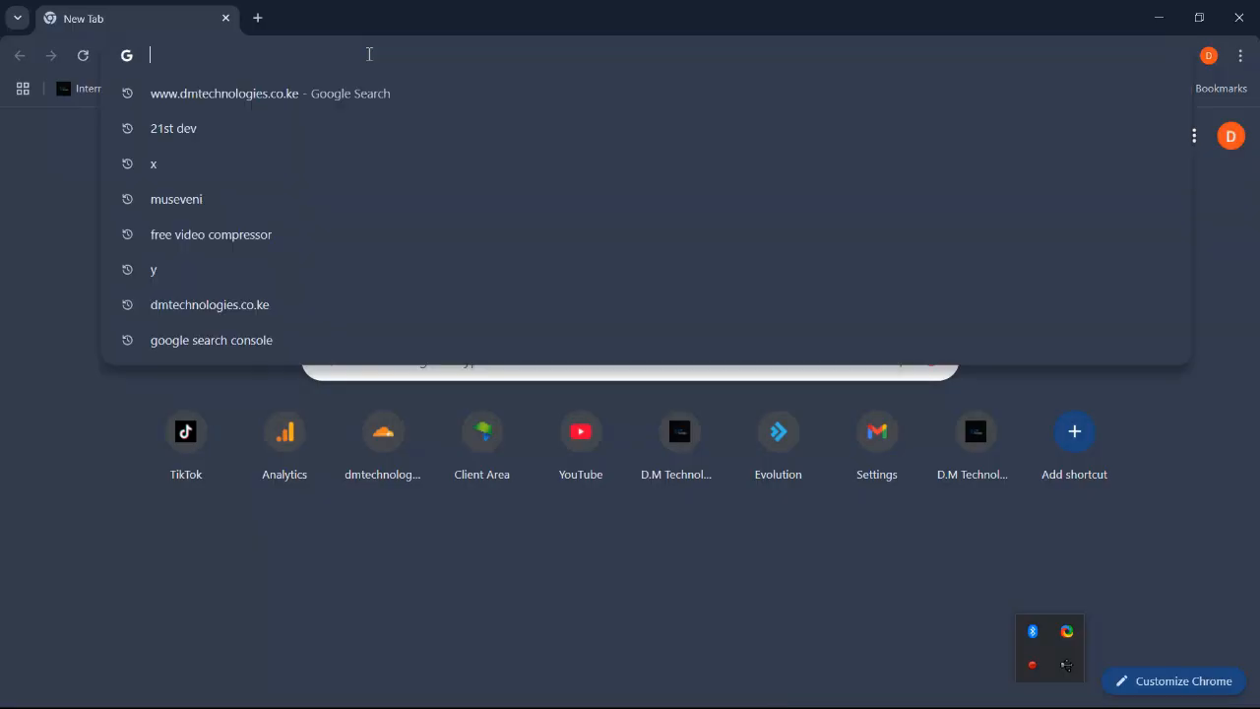
pyautogui.click(361, 96)
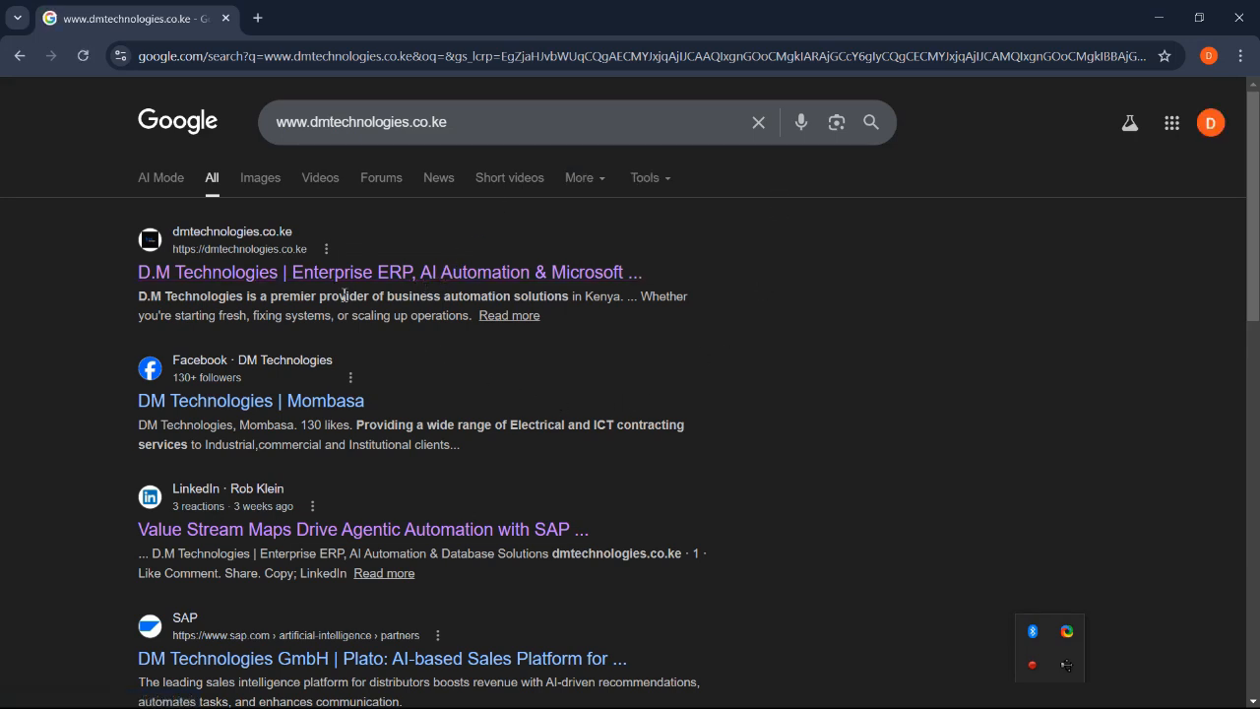
pyautogui.click(271, 280)
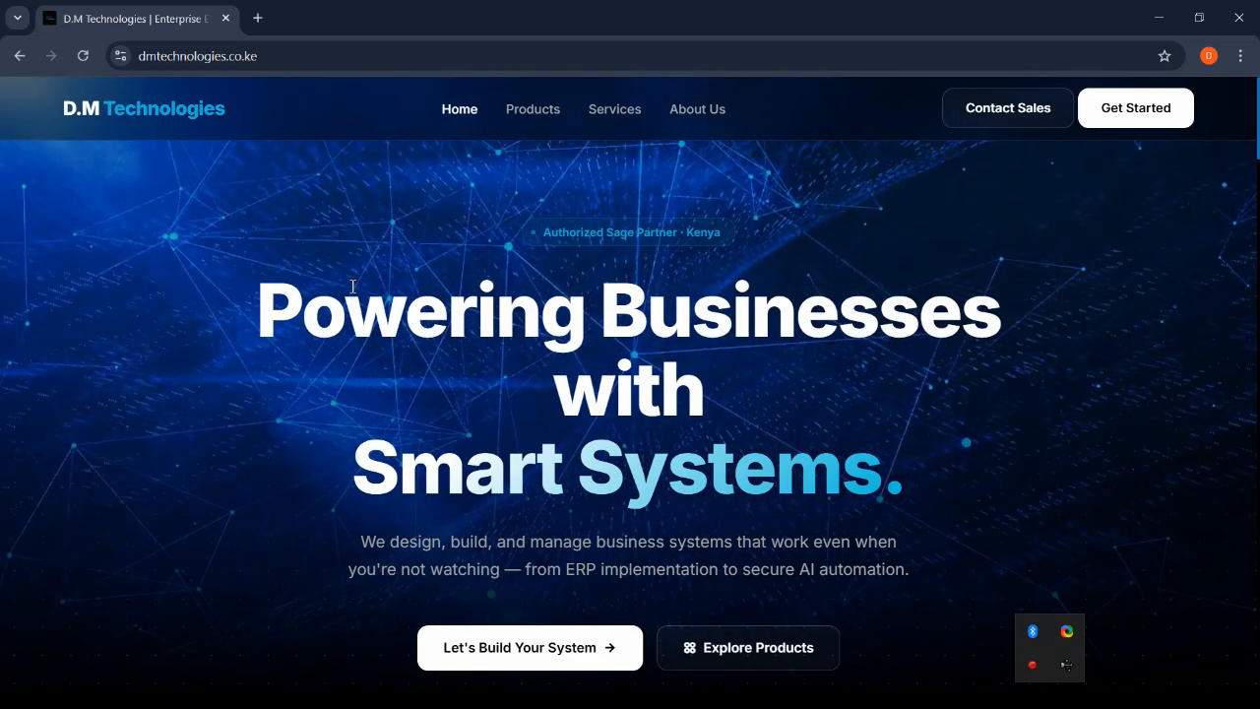
# Step: Scroll through the D.M Technologies homepage sections and open the Services page
pyautogui.scroll(-1, 351, 290)
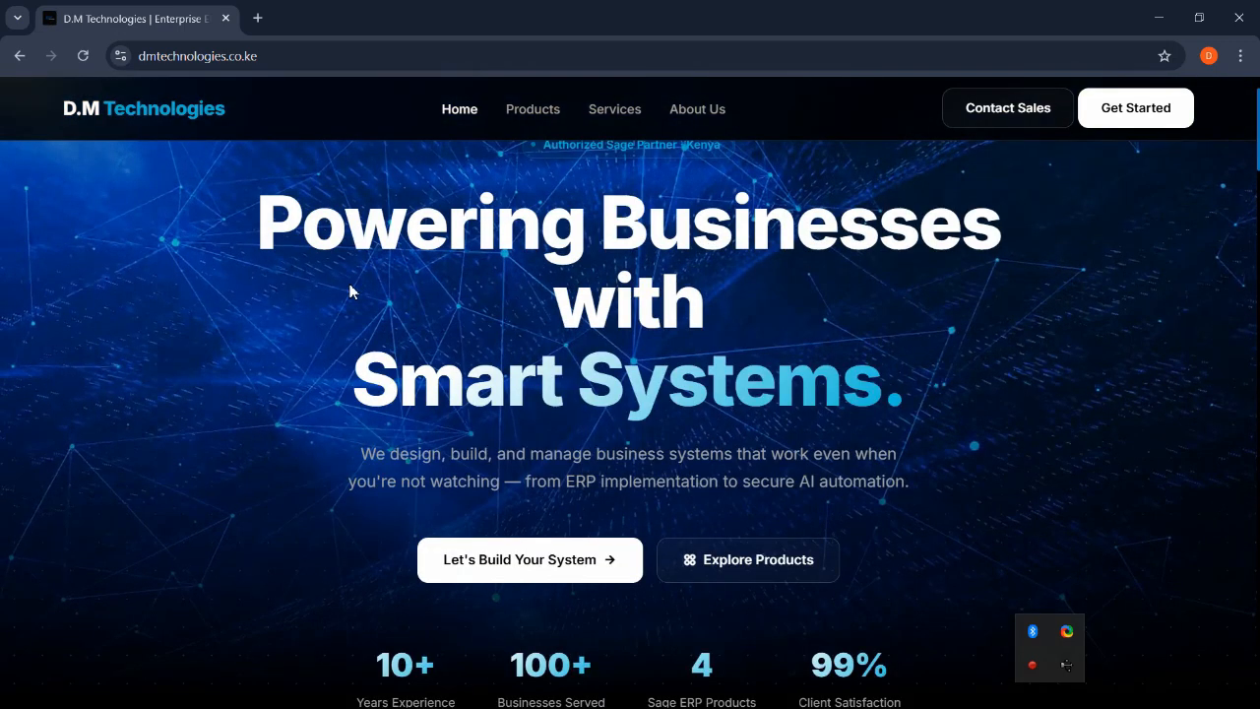
pyautogui.scroll(-2, 351, 289)
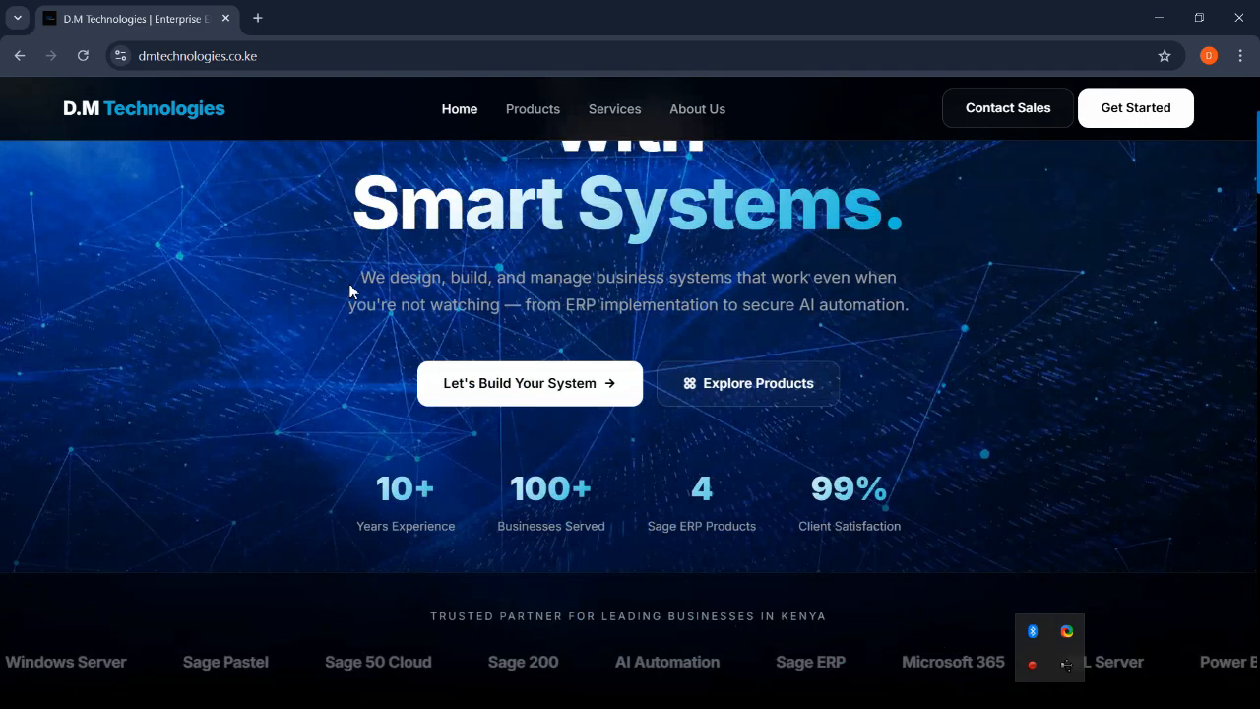
pyautogui.scroll(-1, 352, 289)
pyautogui.scroll(-2, 351, 290)
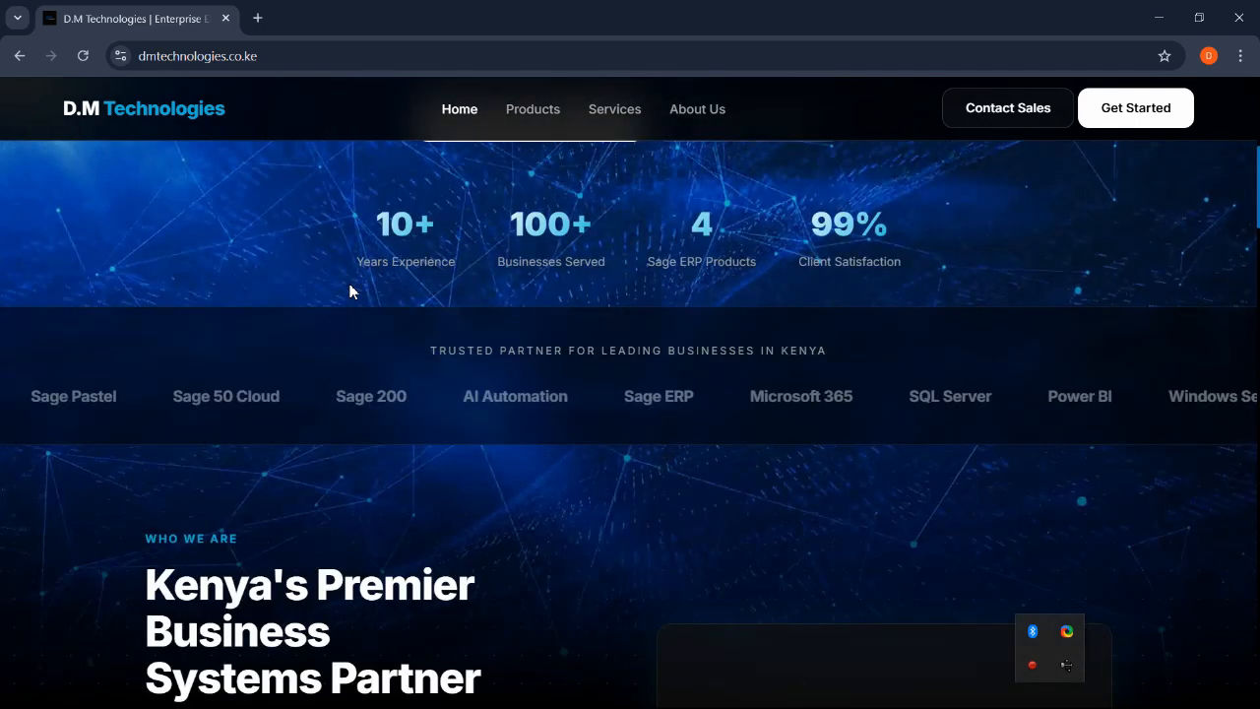
pyautogui.scroll(-1, 351, 289)
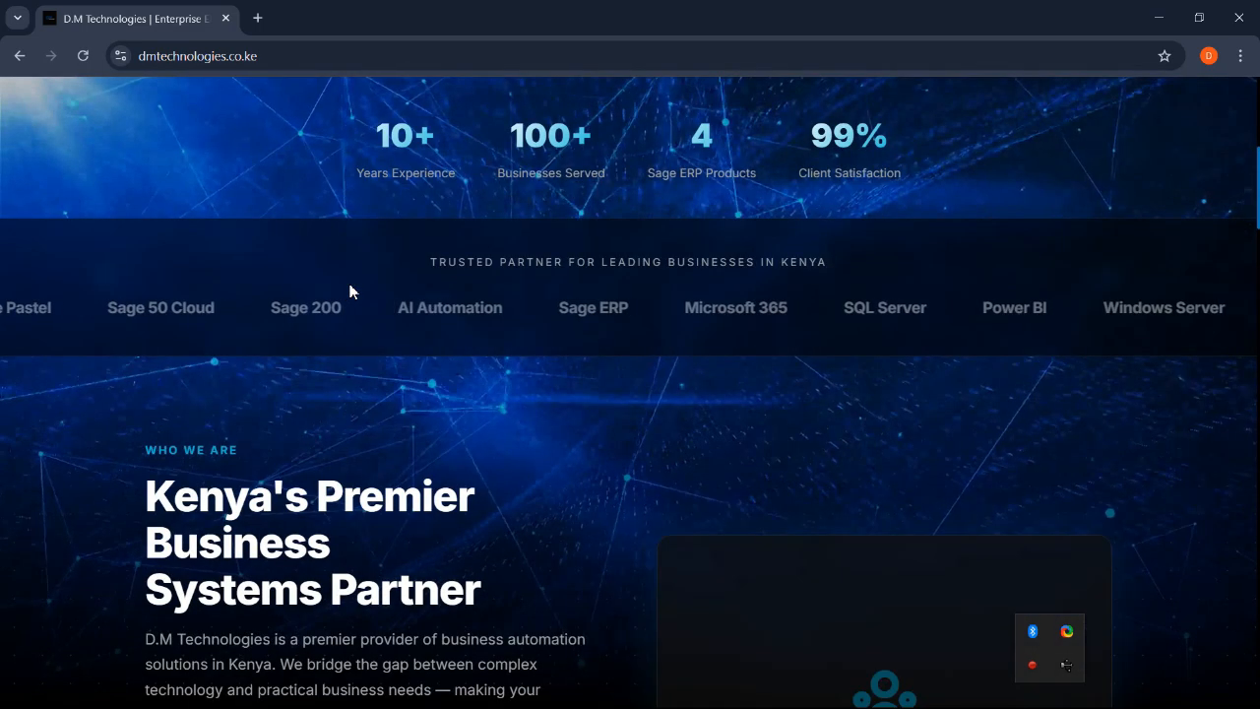
pyautogui.scroll(-2, 351, 289)
pyautogui.scroll(-2, 352, 289)
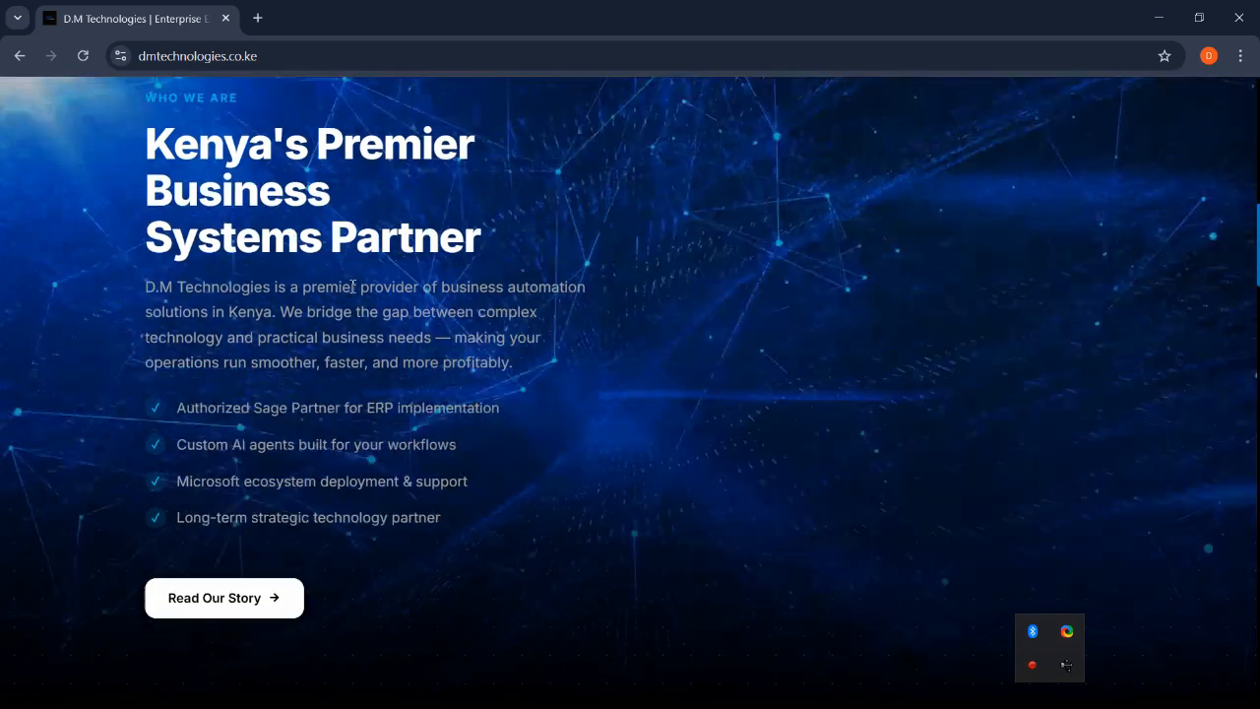
pyautogui.scroll(-5, 351, 287)
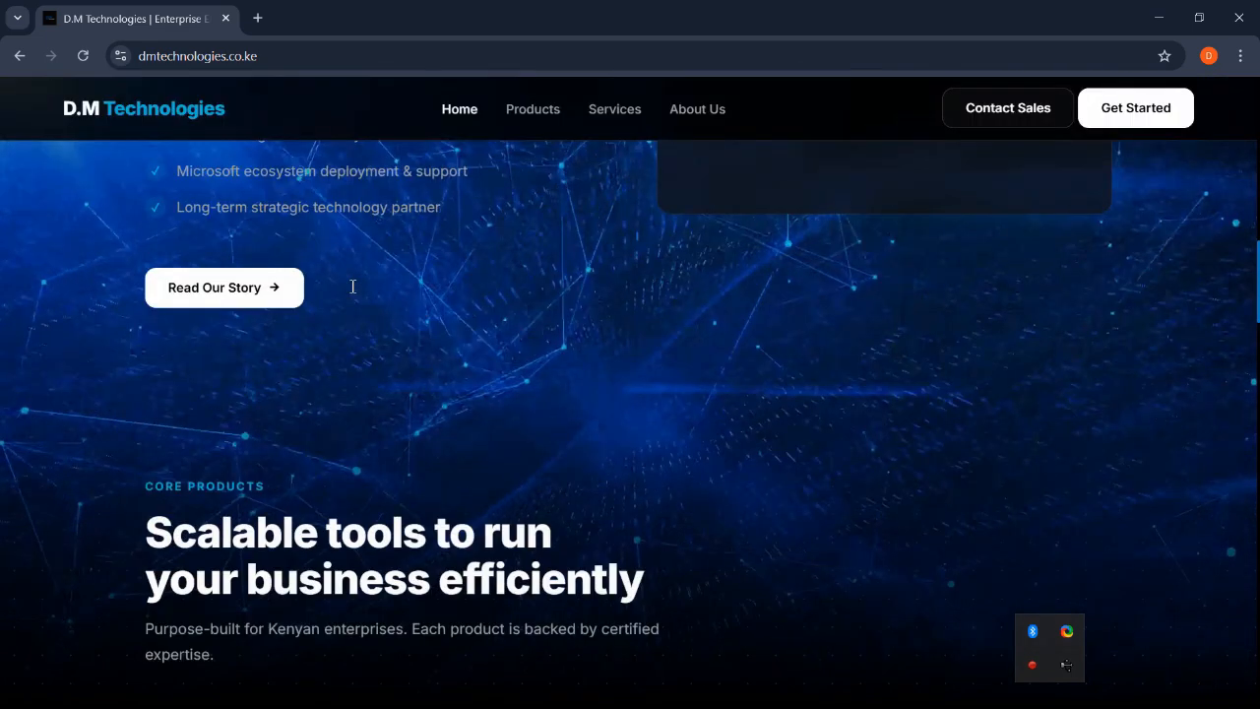
pyautogui.scroll(-1, 351, 289)
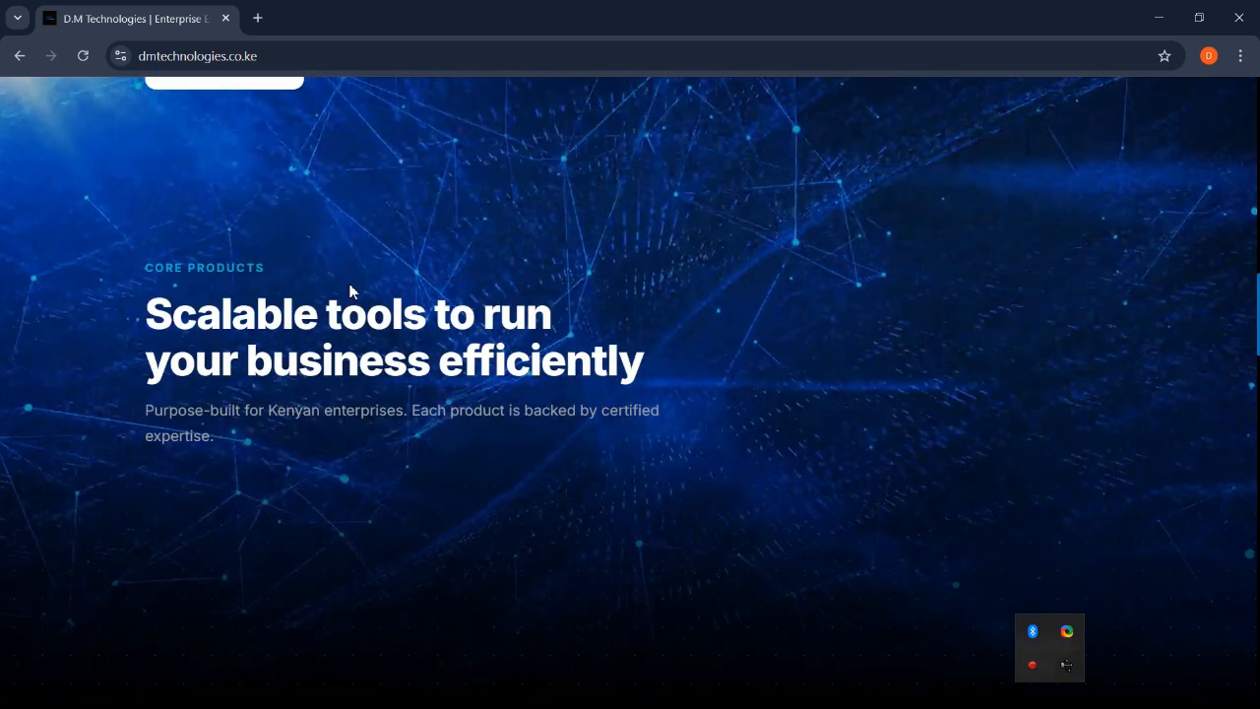
pyautogui.scroll(-2, 351, 292)
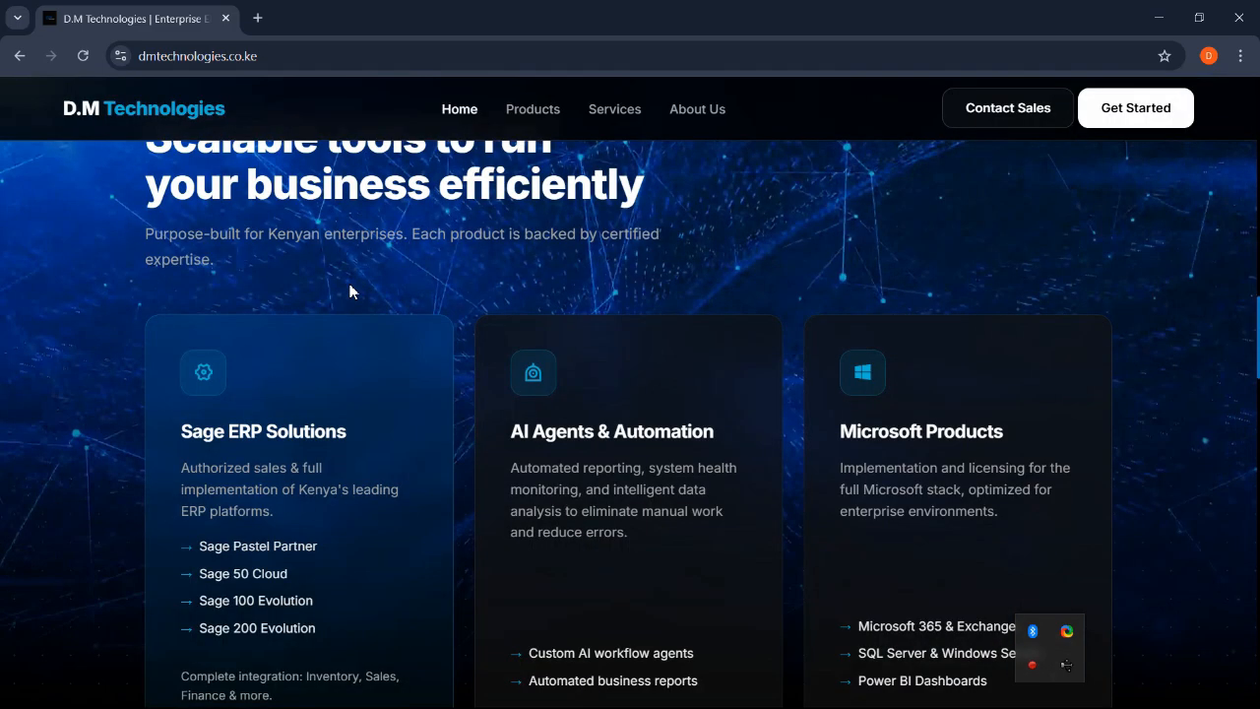
pyautogui.scroll(-2, 351, 291)
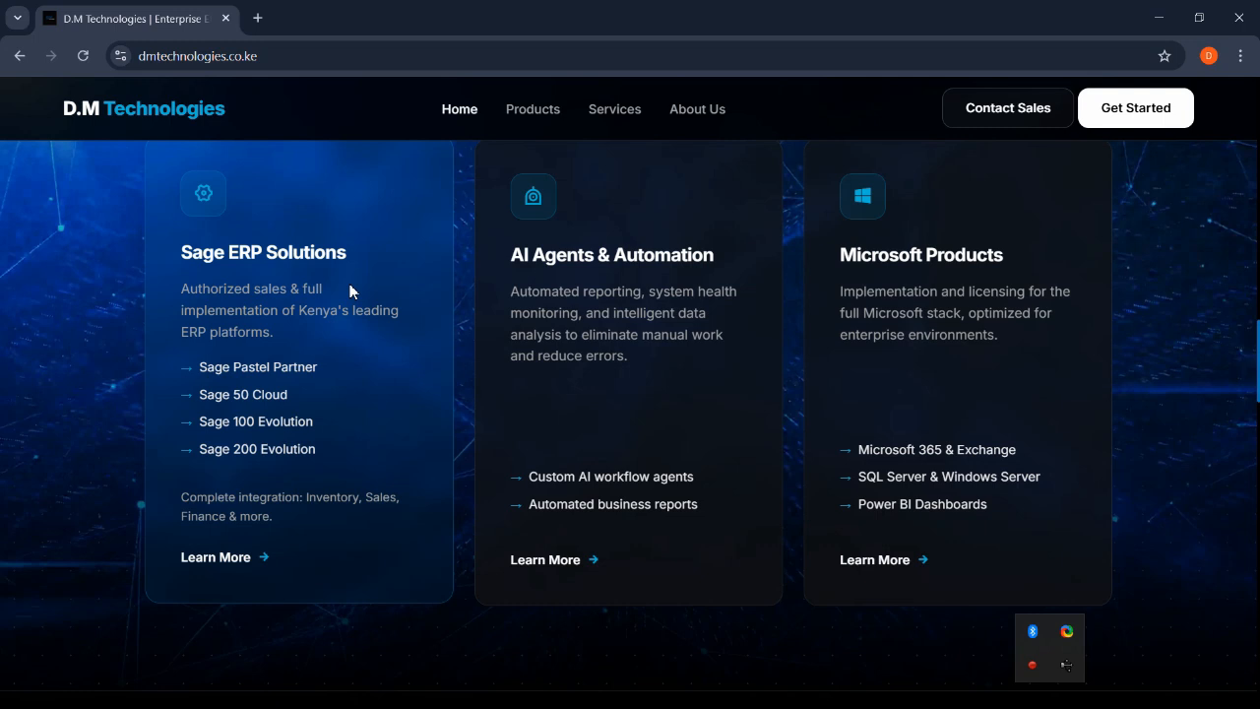
pyautogui.scroll(1, 629, 570)
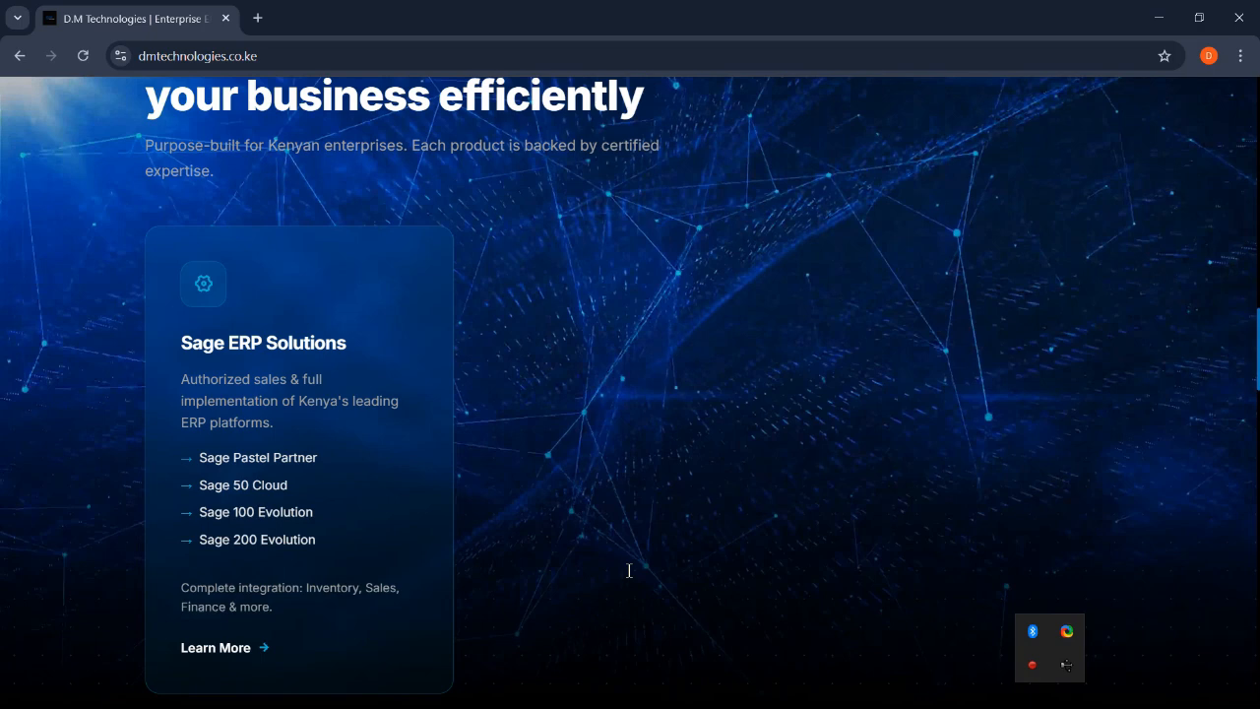
pyautogui.scroll(-8, 629, 570)
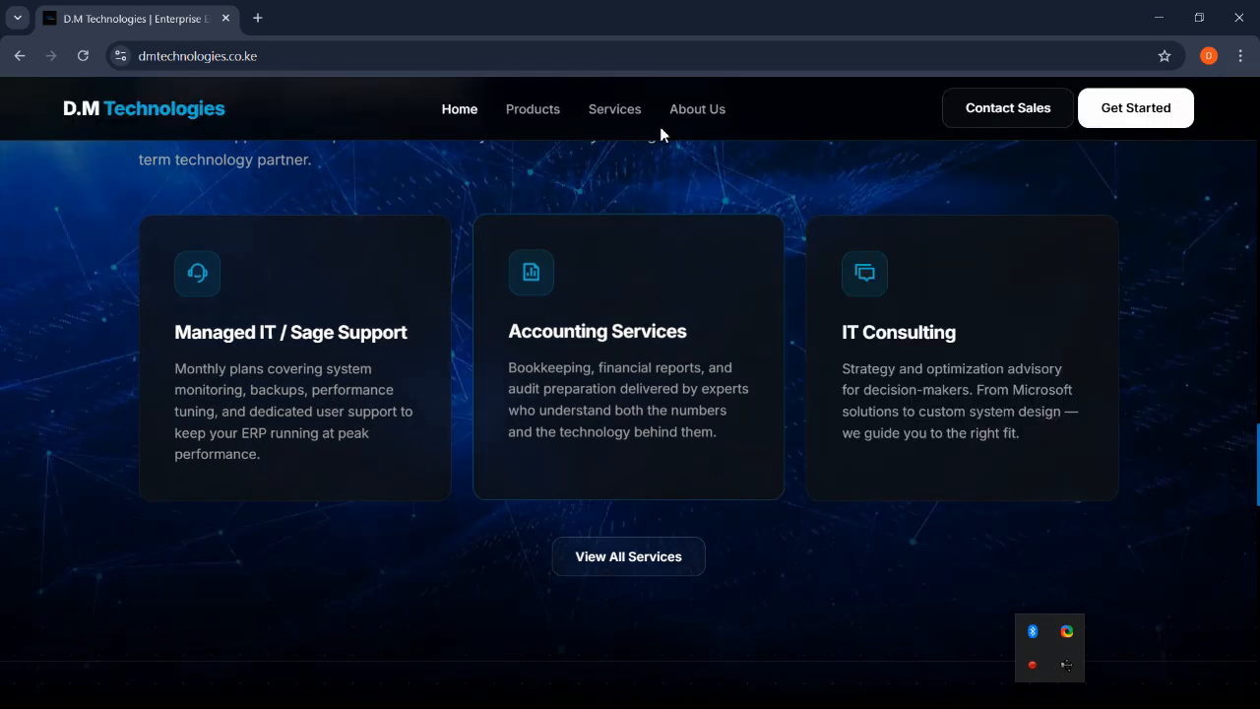
pyautogui.click(616, 110)
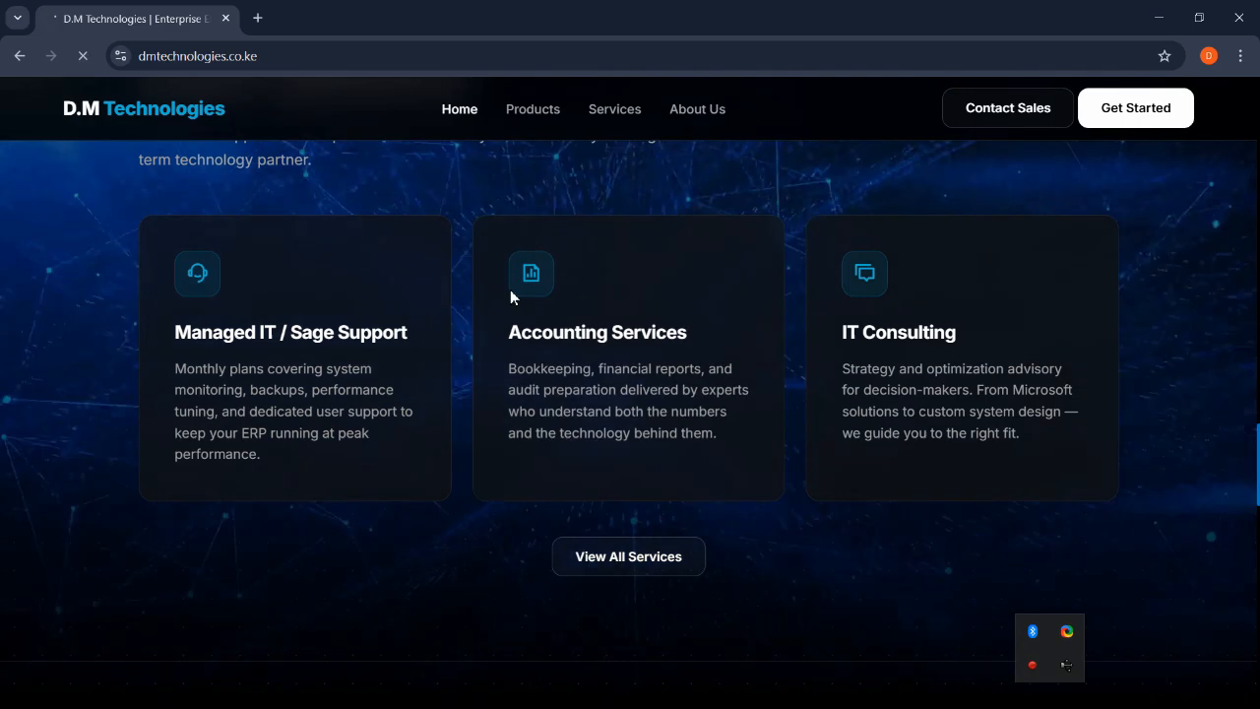